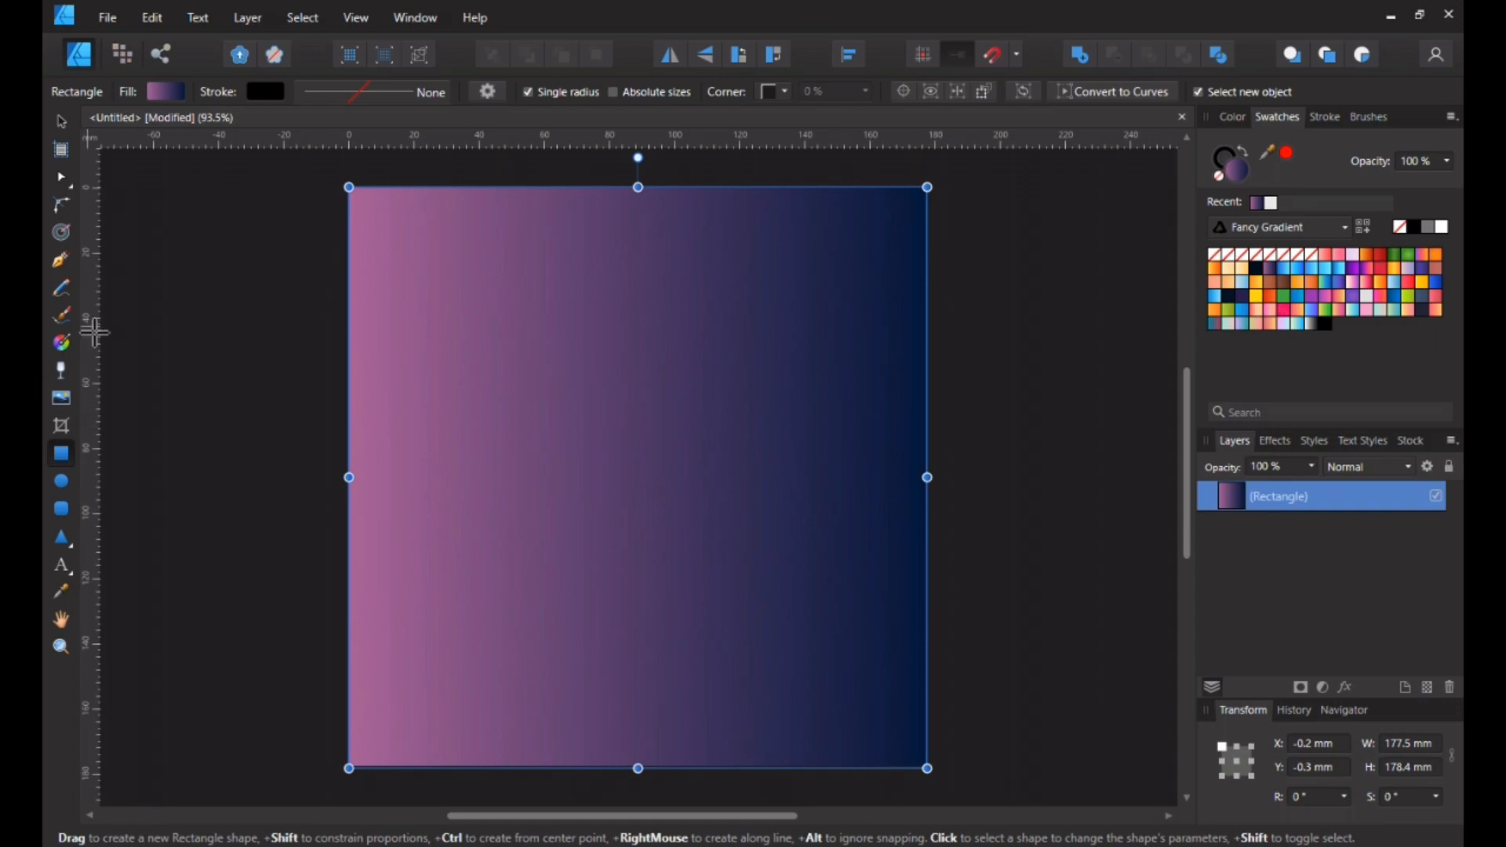
Draw a light grey rectangle about 170 by 167 mm inside the gradient square, leaving a border around it.
{"action": "left_click", "coordinate": [60, 375]}
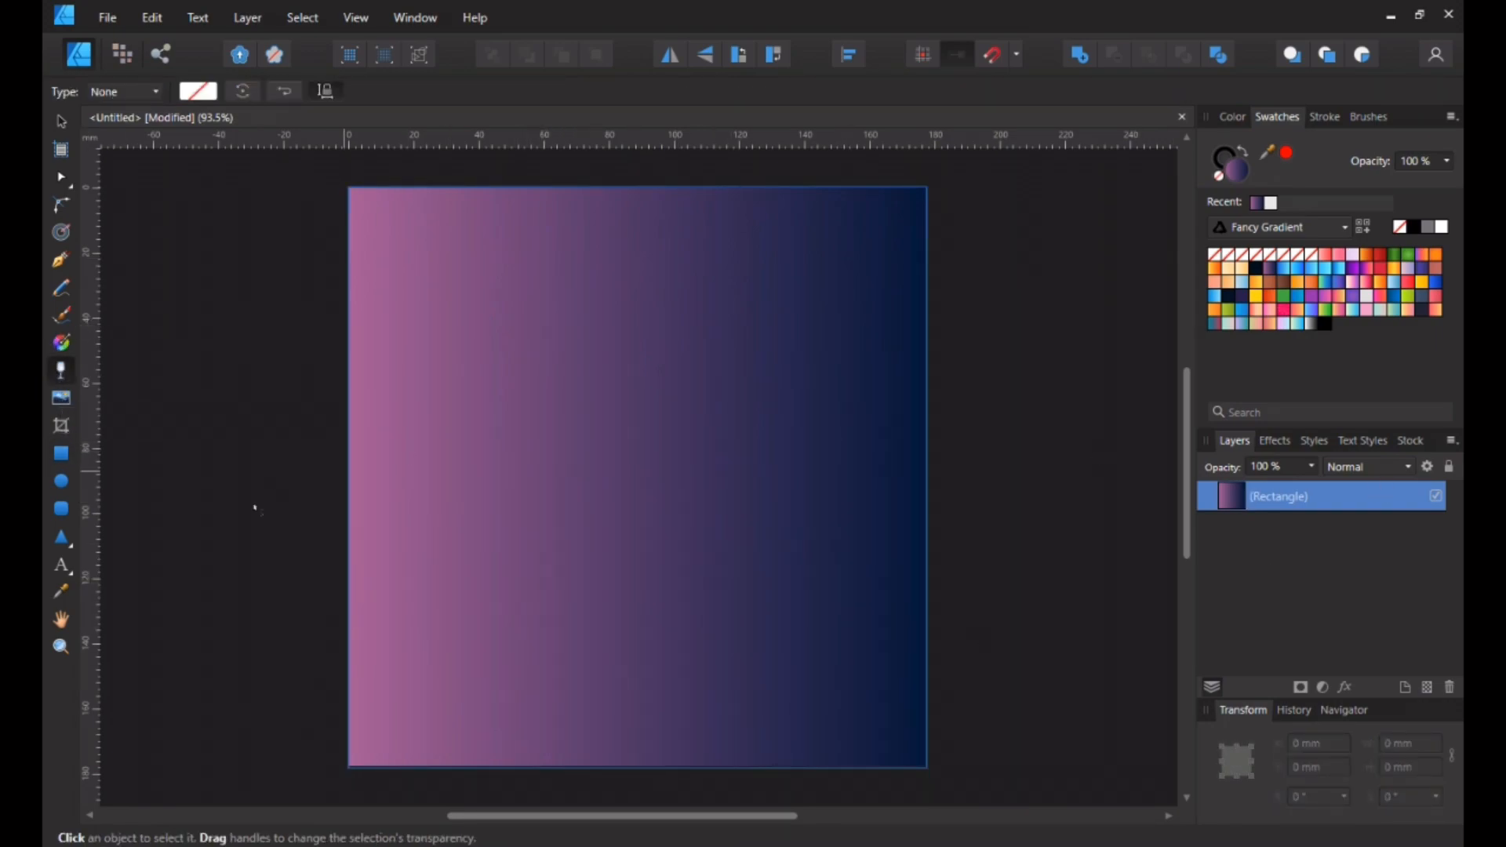
{"action": "left_click", "coordinate": [61, 454]}
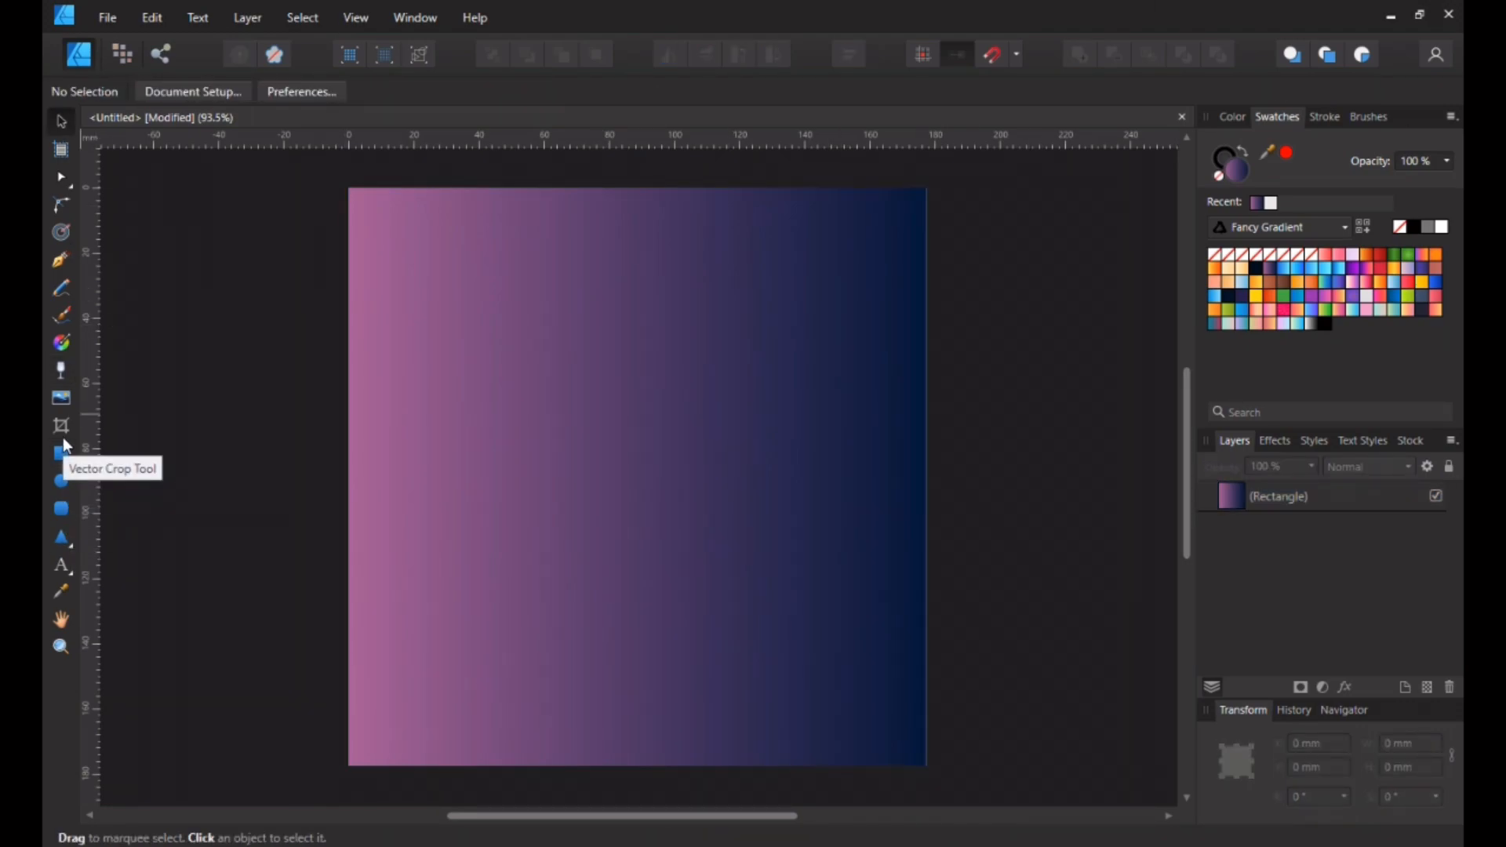
{"action": "left_click", "coordinate": [61, 454]}
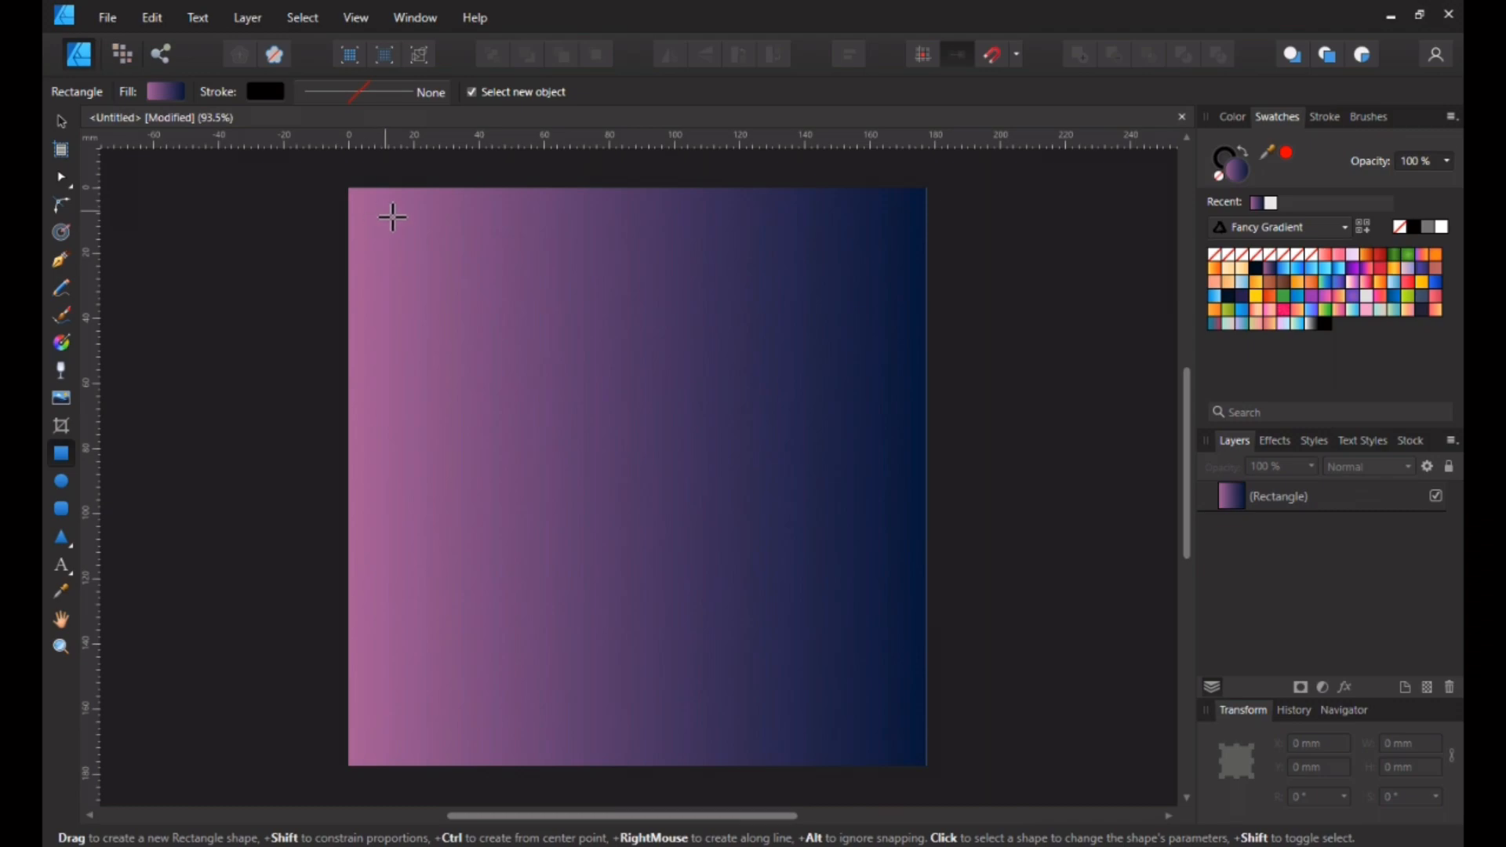
{"action": "left_click", "coordinate": [1277, 204]}
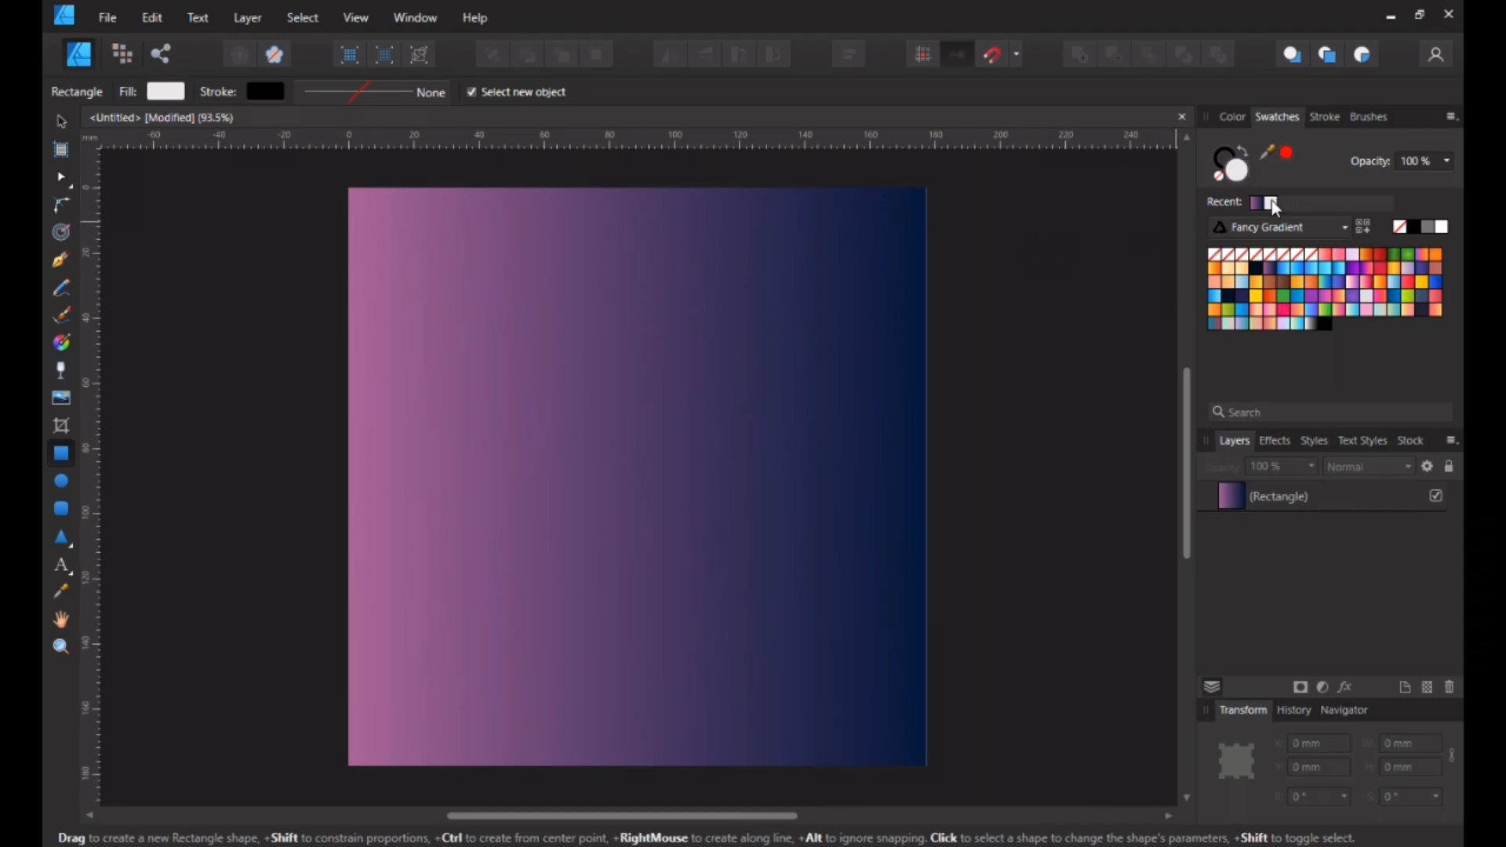
{"action": "left_click_drag", "start_coordinate": [361, 205], "coordinate": [923, 757]}
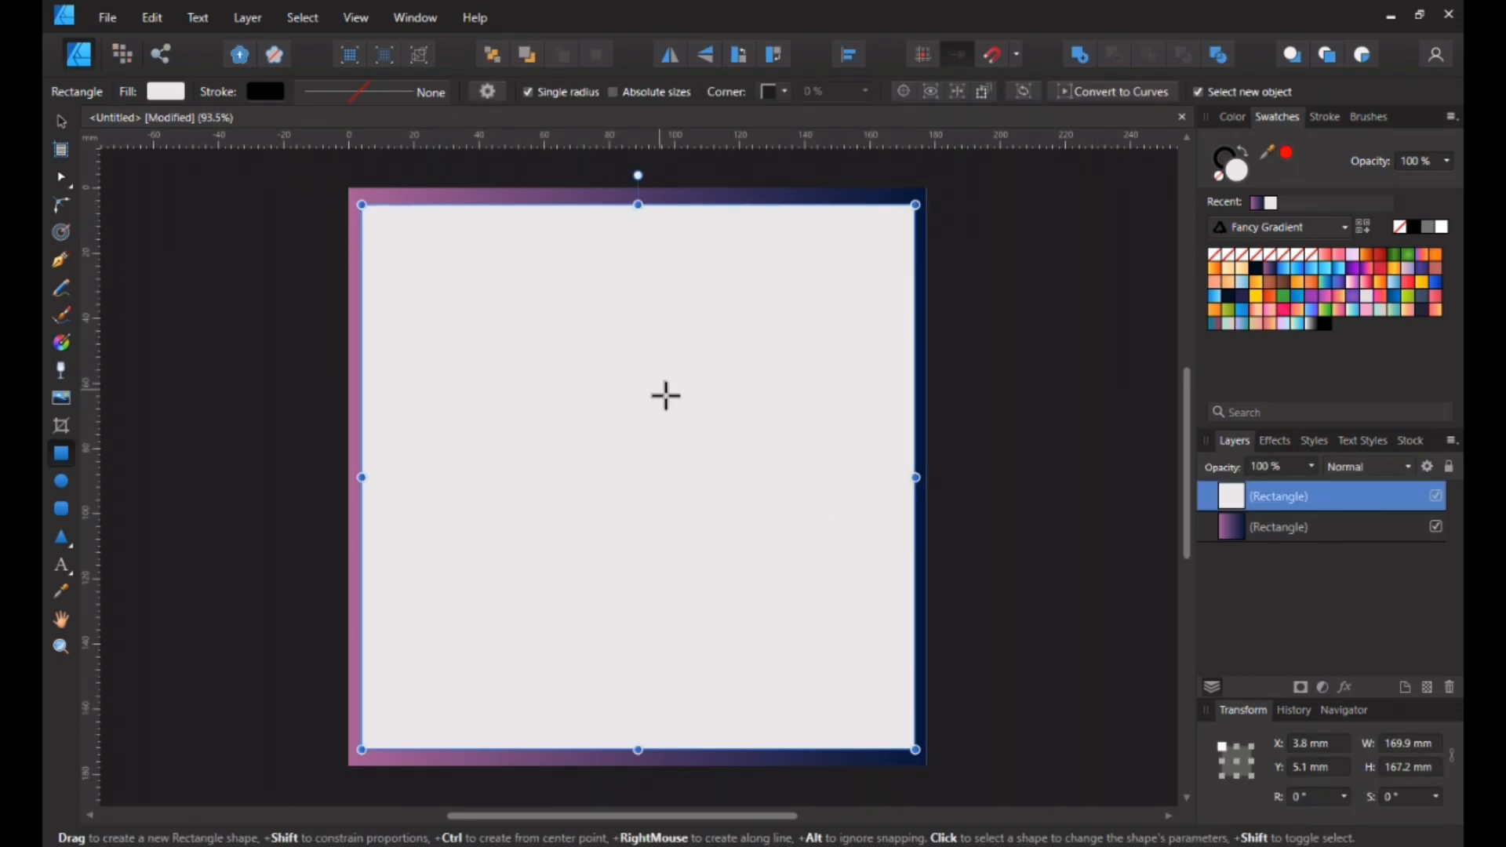
Nudge the light grey rectangle slightly left and down to even out the gradient border.
{"action": "key", "text": "v"}
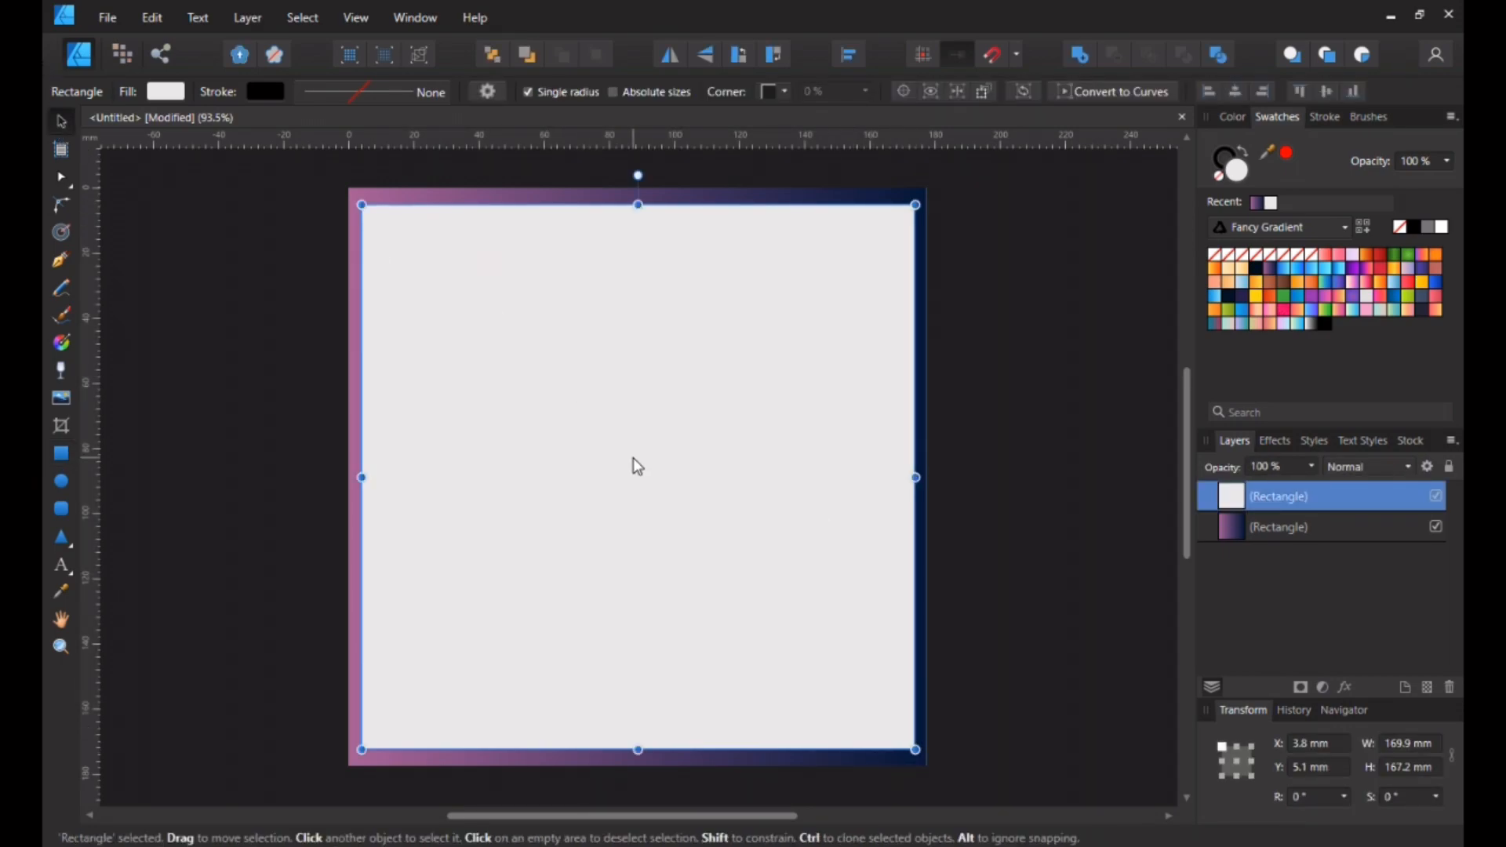
{"action": "key", "text": "Left"}
{"action": "key", "text": "Down"}
{"action": "key", "text": "Down"}
{"action": "key", "text": "Down"}
{"action": "key", "text": "Down"}
{"action": "key", "text": "Down"}
{"action": "key", "text": "Down"}
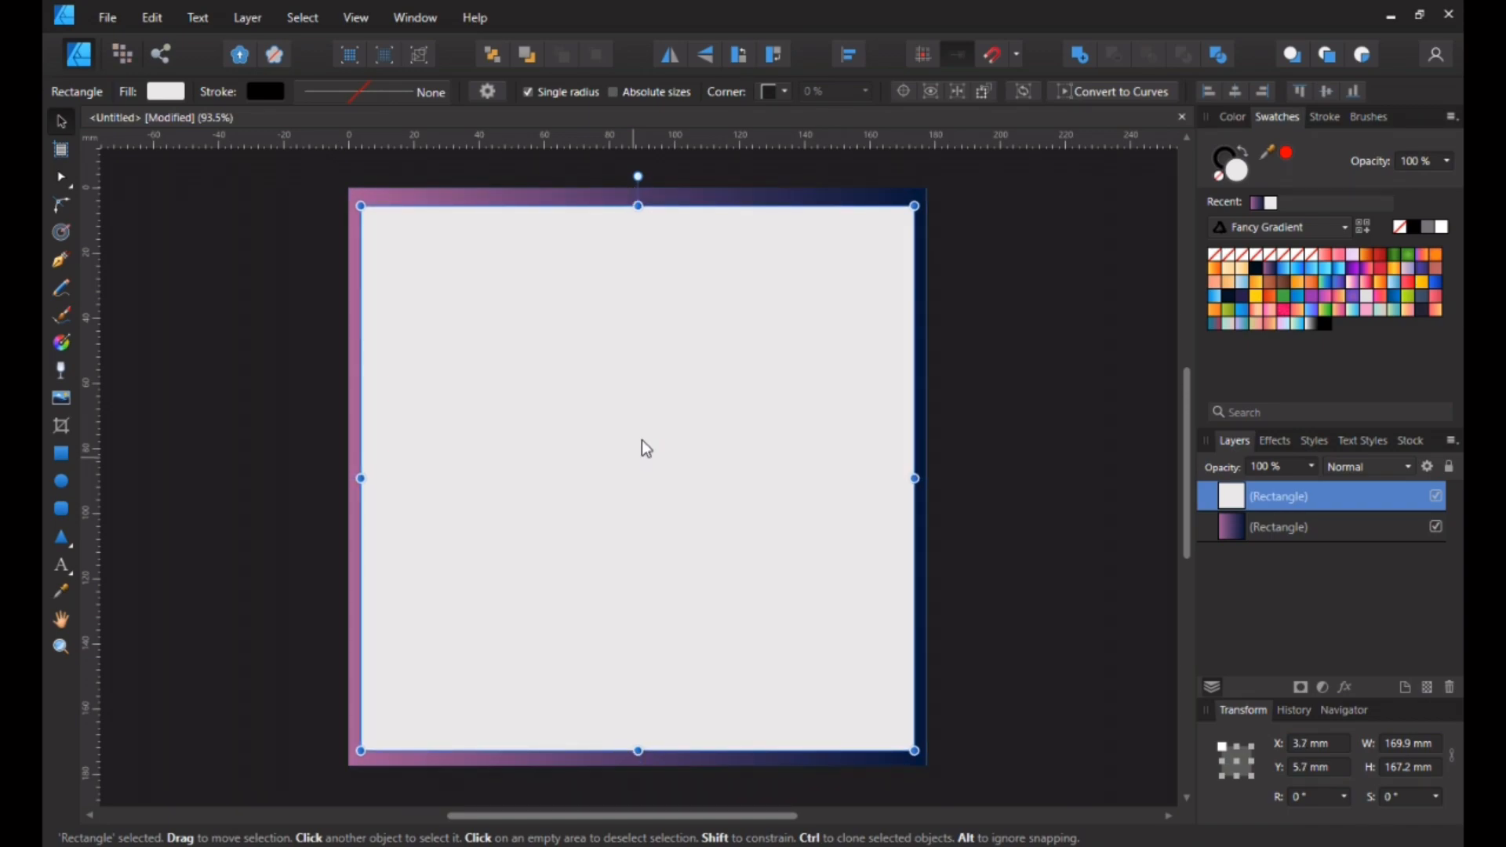
Bring the sleeping baby picture 13927292.jpg from outside the program into the document.
{"action": "key", "text": "ctrl+d"}
{"action": "key", "text": "alt+Tab"}
{"action": "left_click_drag", "start_coordinate": [586, 318], "coordinate": [664, 472]}
{"action": "left_click", "coordinate": [690, 677]}
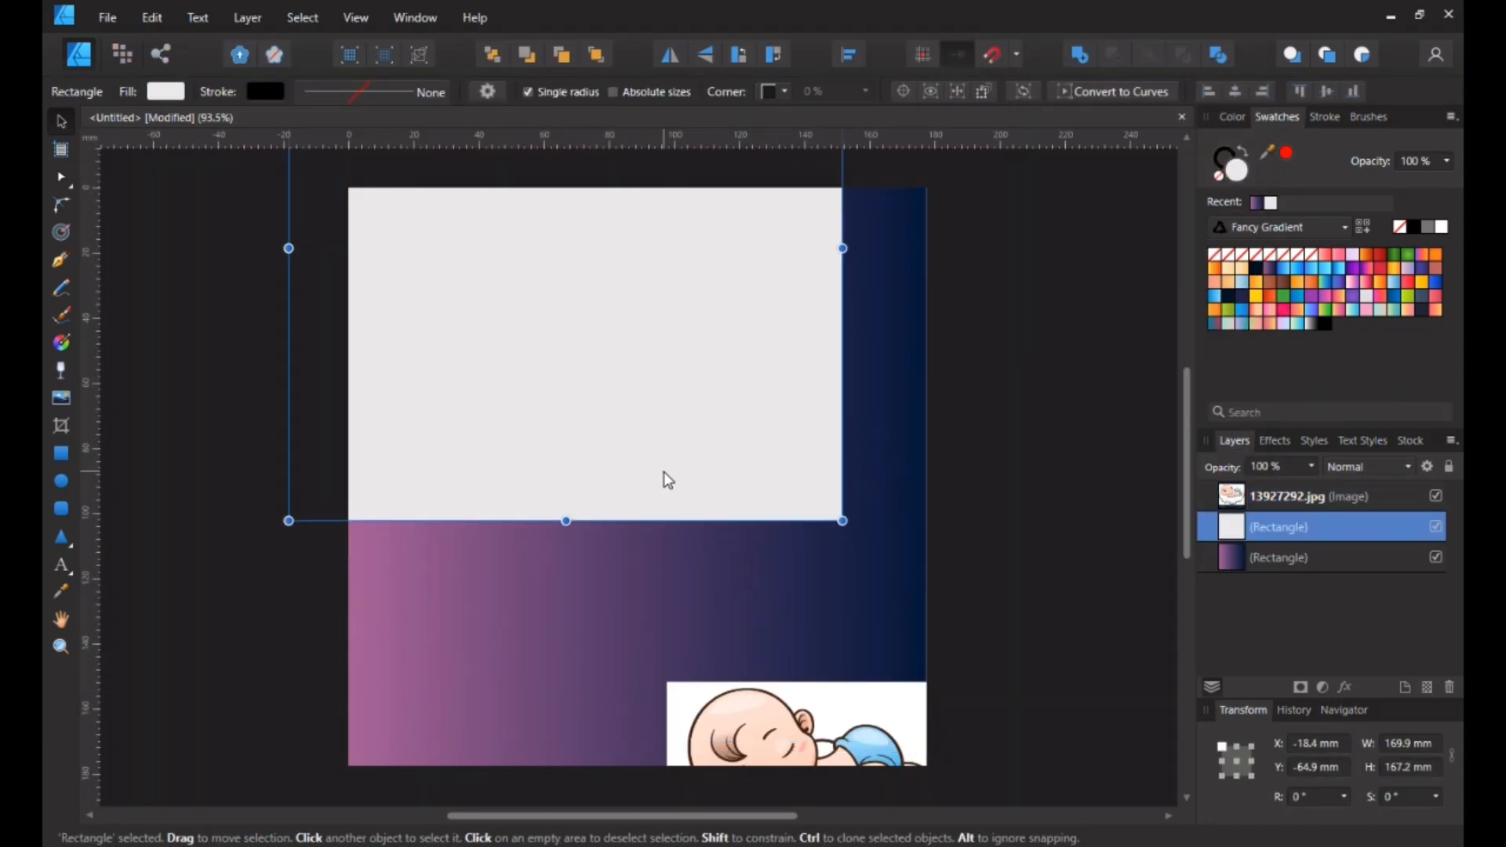
Undo the accidental move of the light grey rectangle and lock that rectangle.
{"action": "key", "text": "ctrl+z"}
{"action": "left_click", "coordinate": [1450, 471]}
{"action": "left_click_drag", "start_coordinate": [724, 714], "coordinate": [705, 492]}
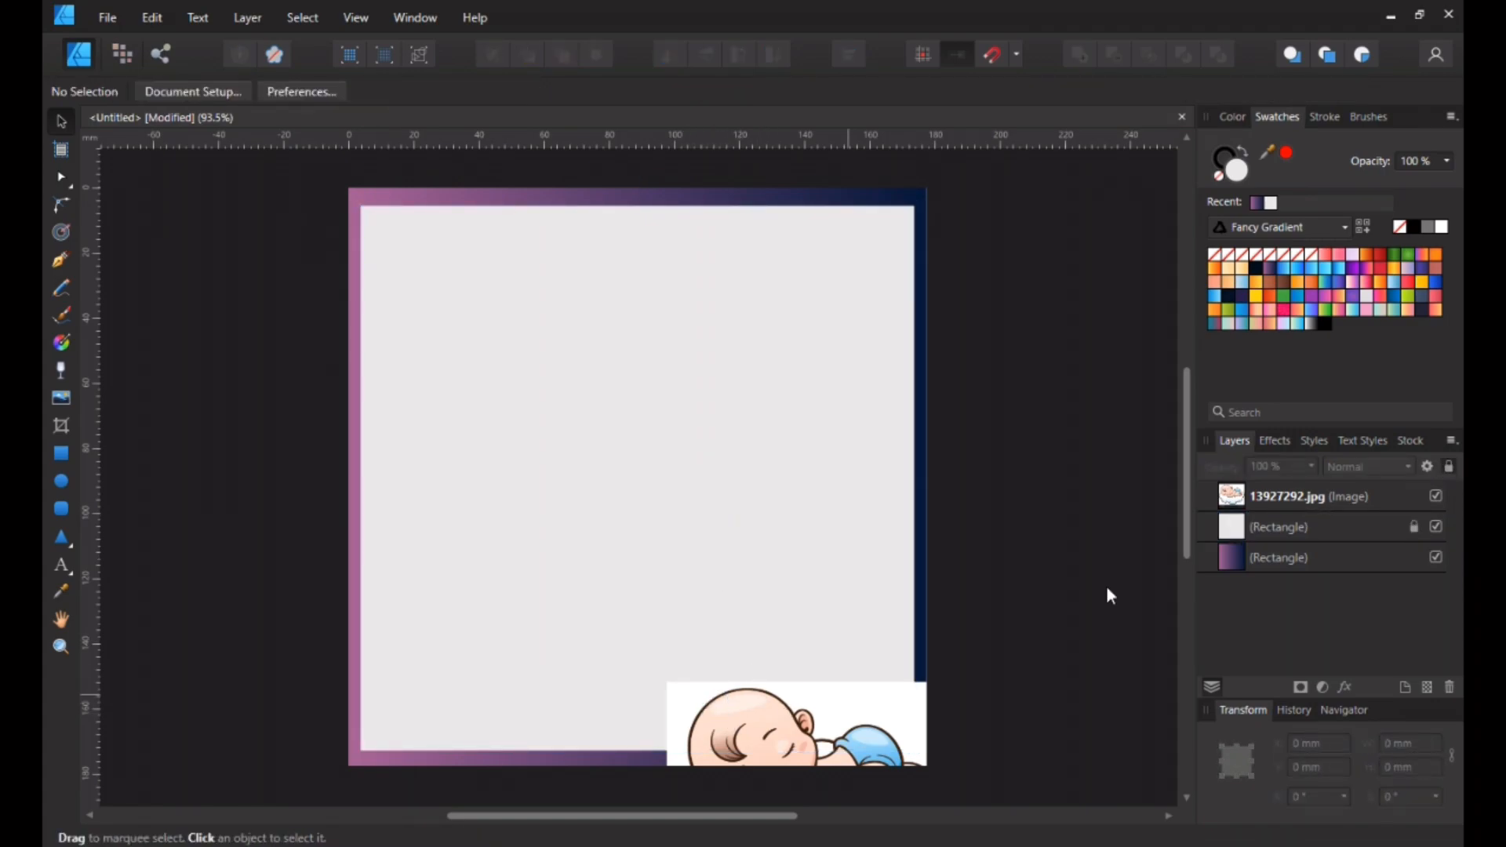
Move the baby picture to the middle of the light grey rectangle and rasterize it.
{"action": "left_click", "coordinate": [1271, 495]}
{"action": "left_click_drag", "start_coordinate": [757, 721], "coordinate": [595, 418]}
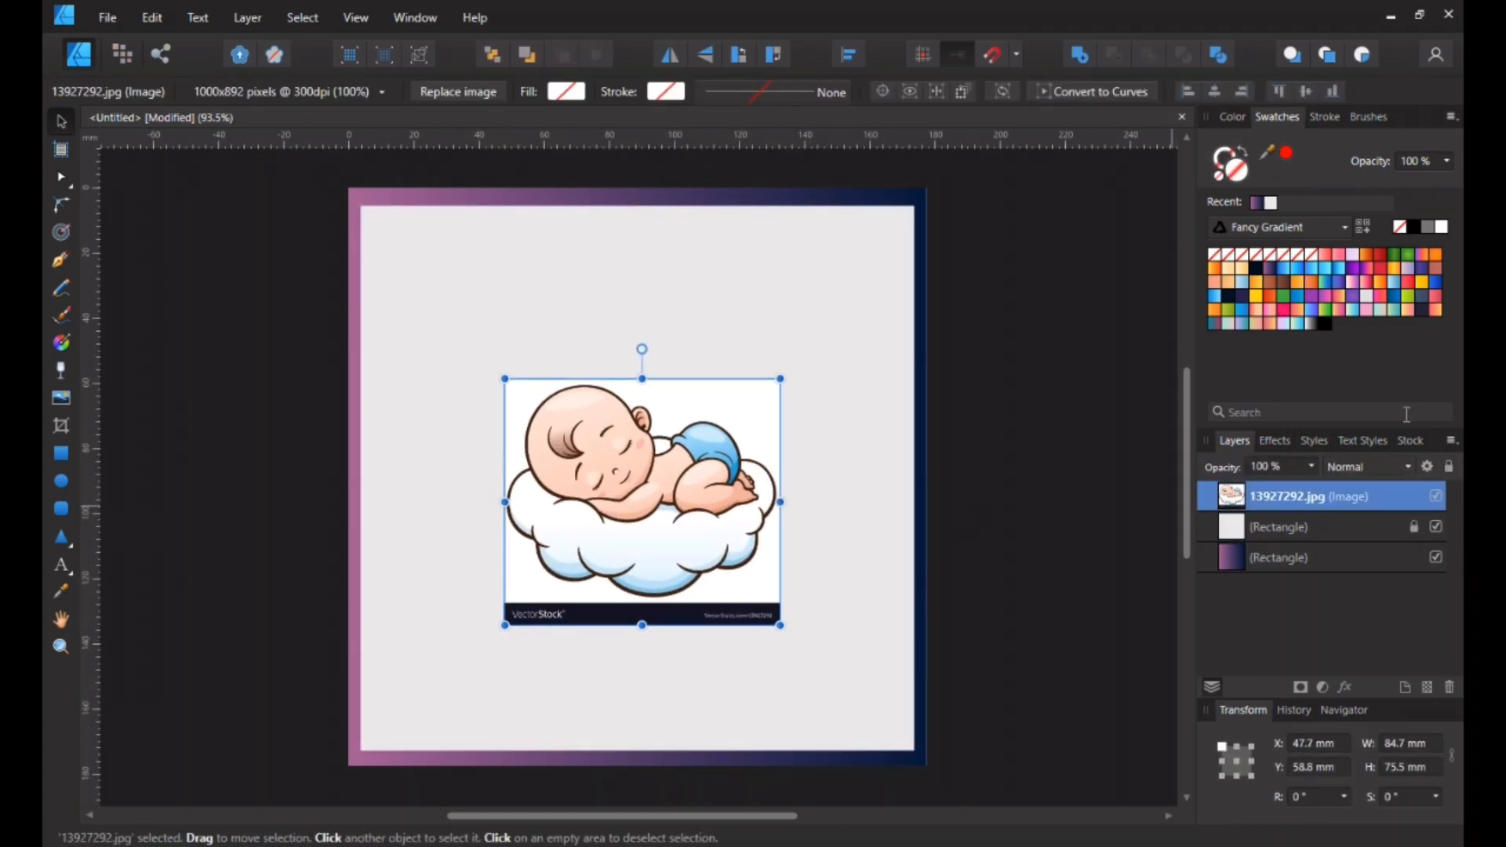
{"action": "right_click", "coordinate": [1364, 502]}
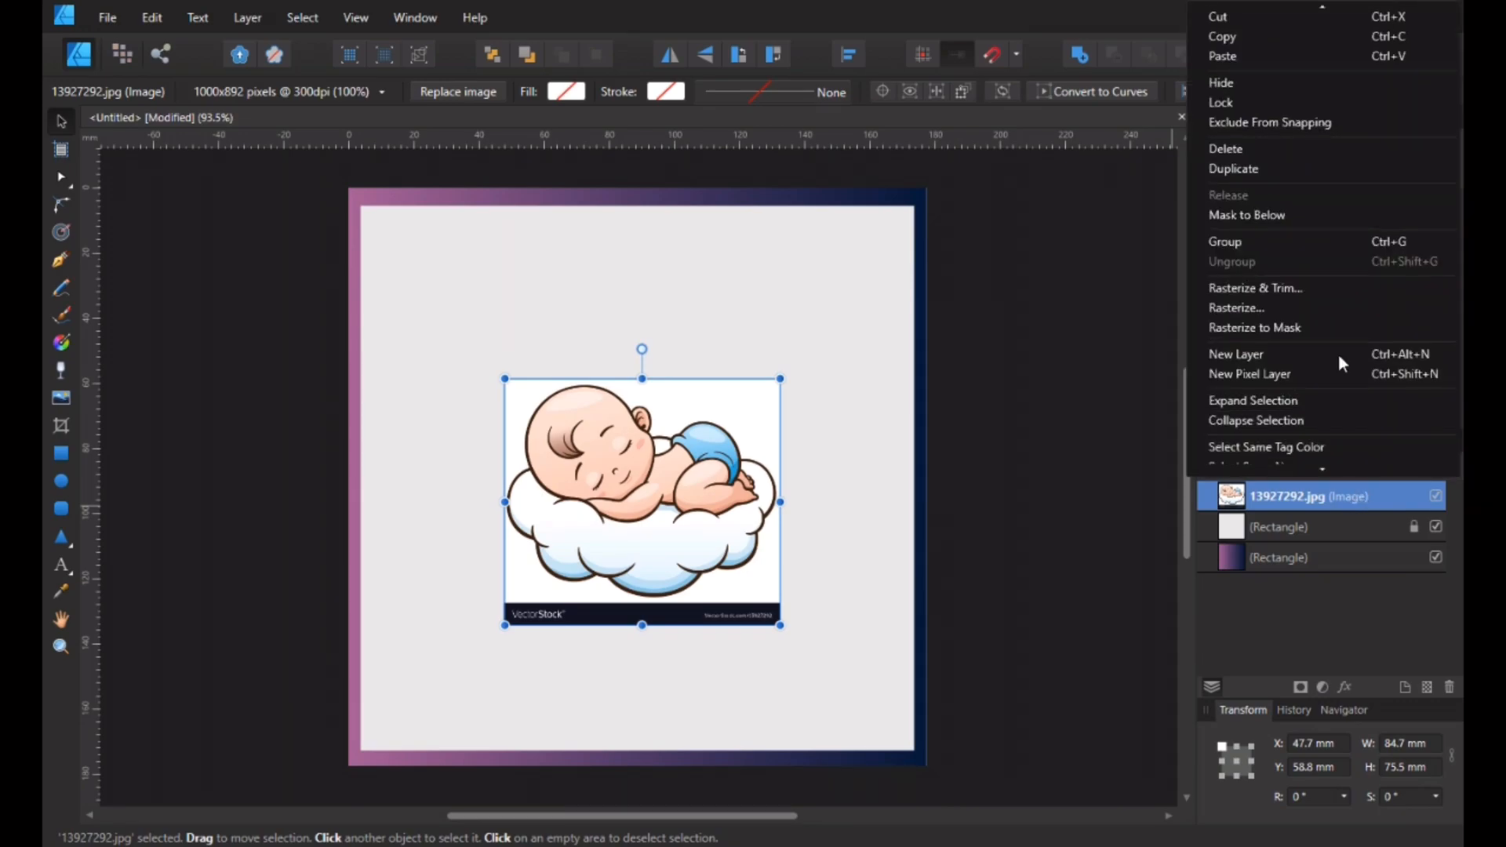
{"action": "left_click", "coordinate": [1304, 311]}
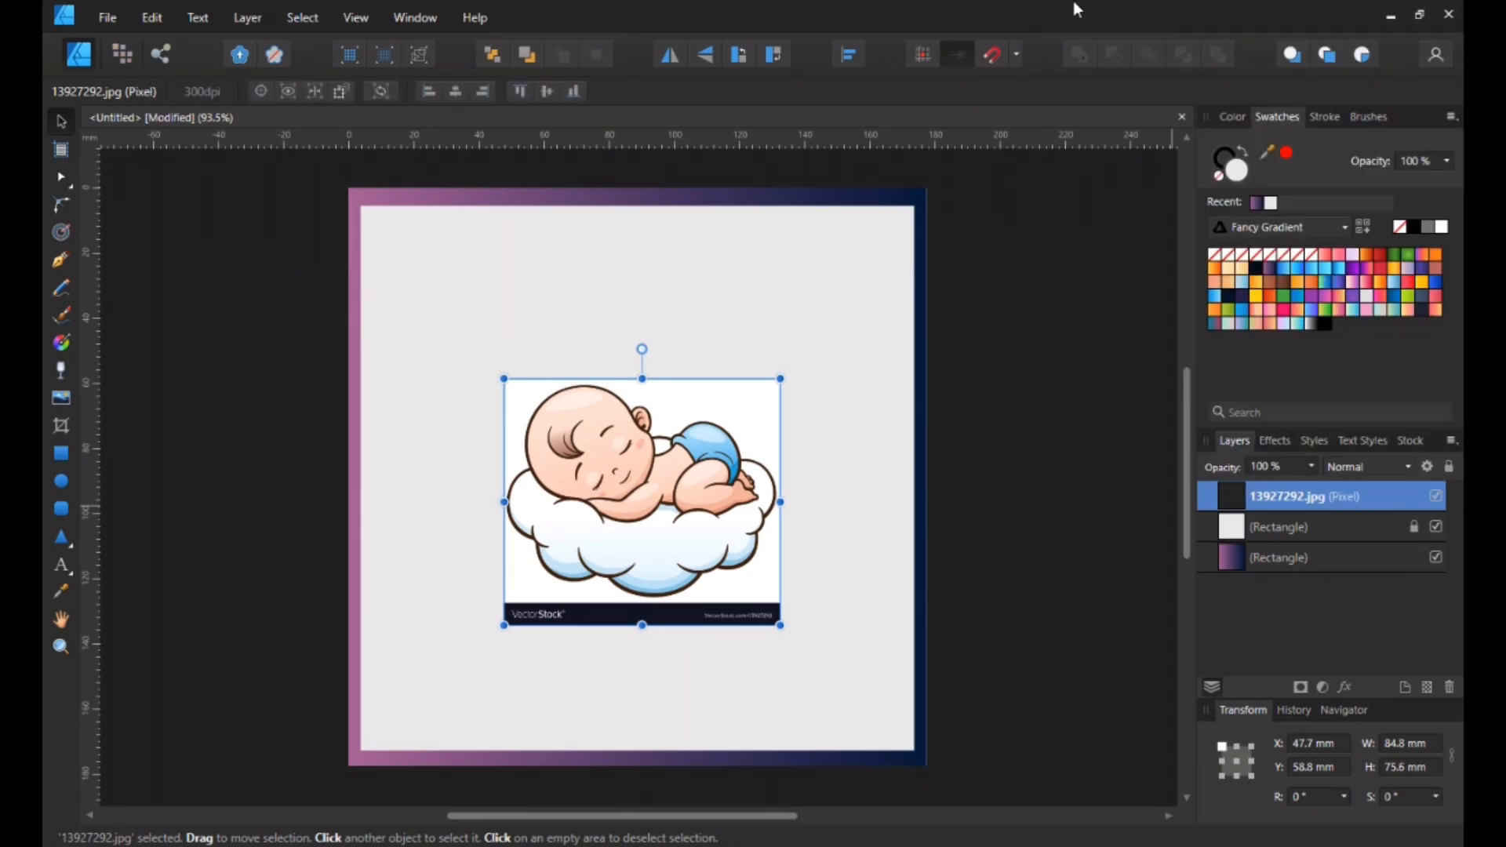
In the Pixel workspace, flood-select the white background of the baby picture at 20% tolerance and delete it.
{"action": "left_click", "coordinate": [124, 53]}
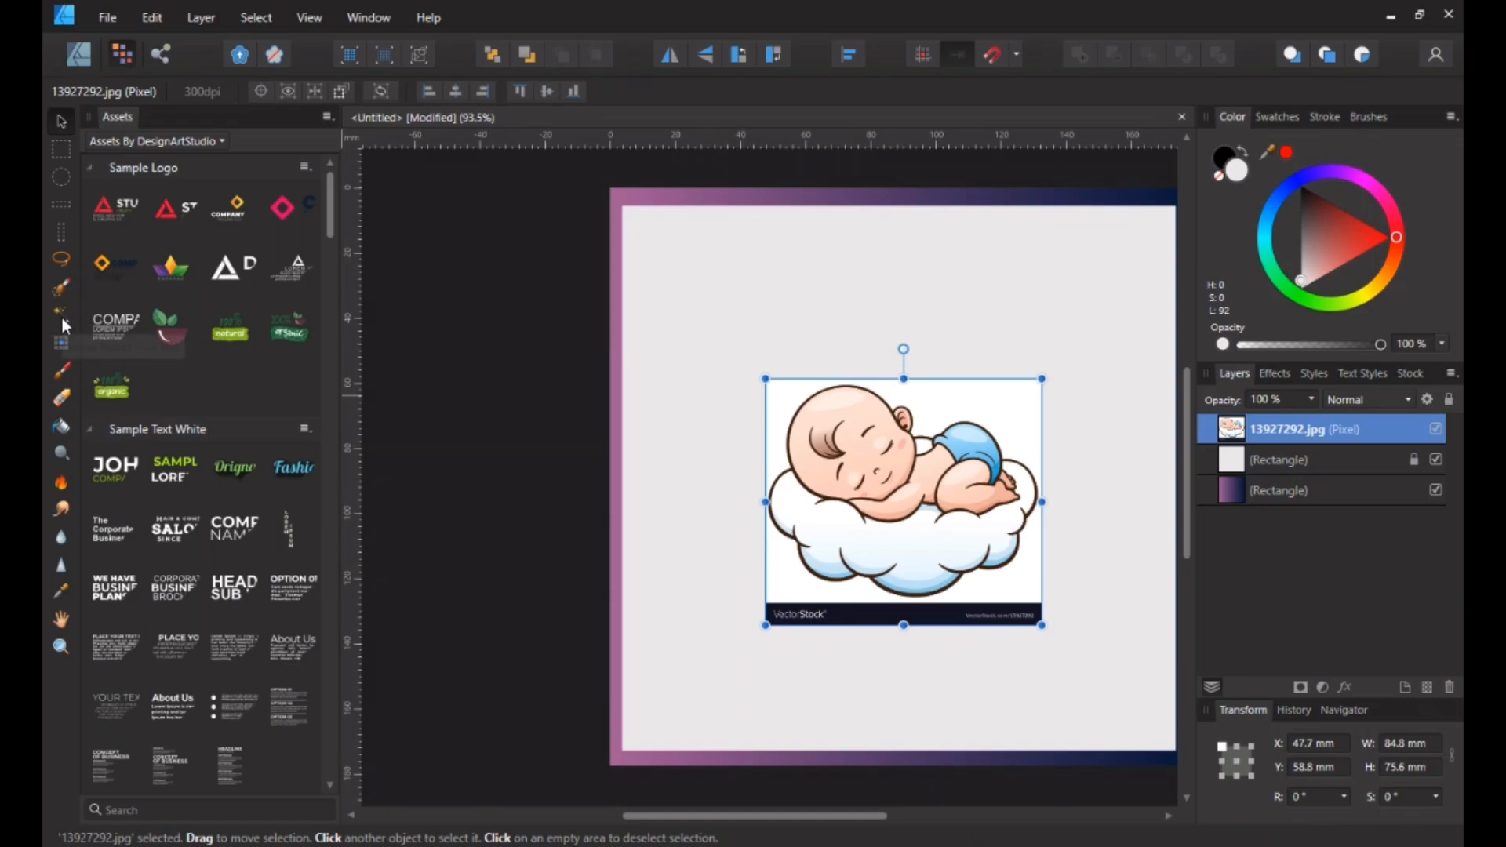
{"action": "left_click", "coordinate": [63, 317]}
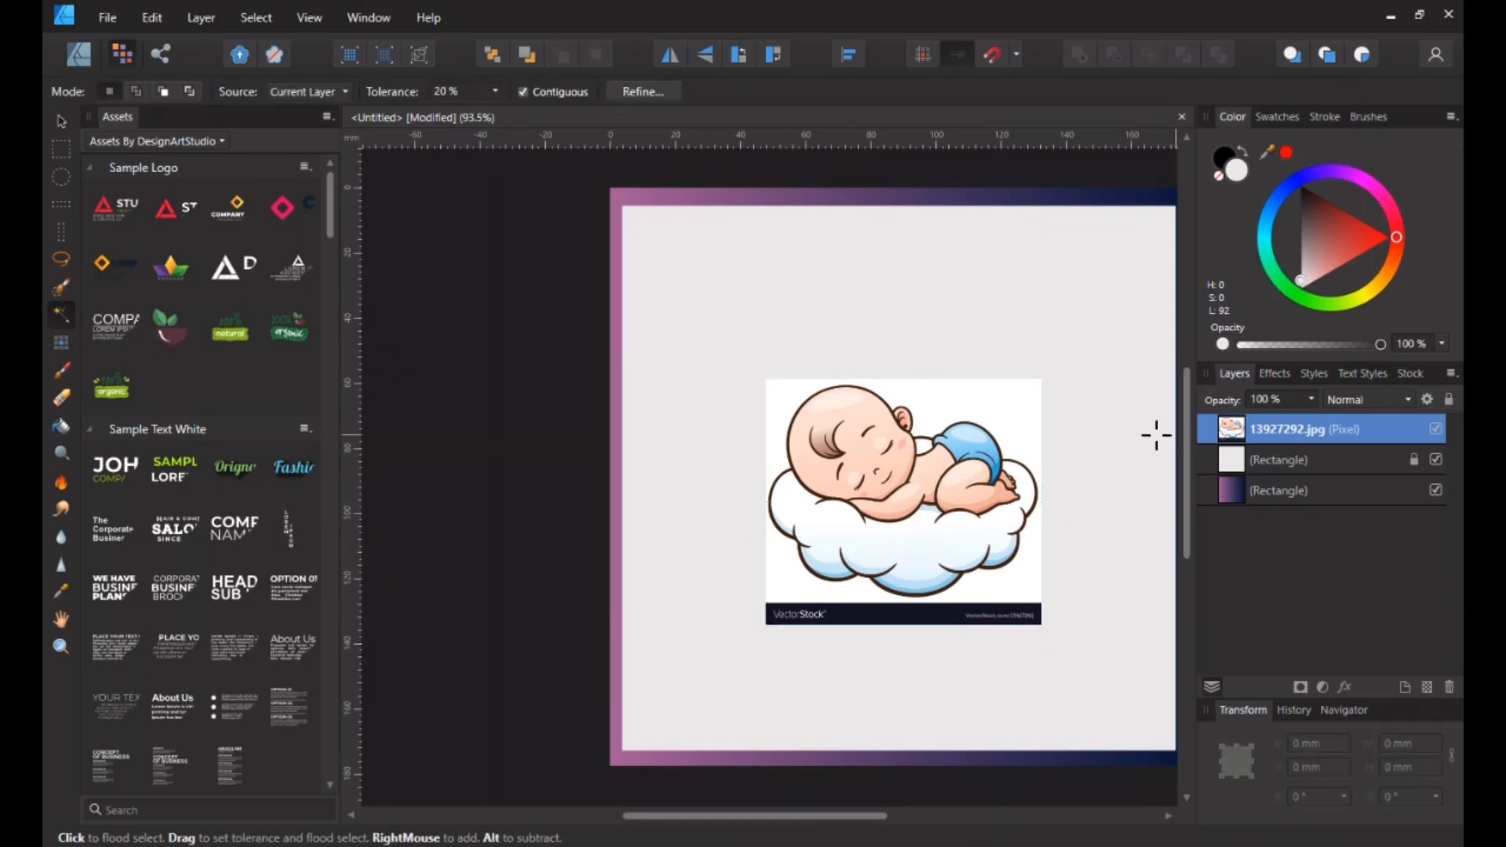
{"action": "left_click", "coordinate": [957, 396]}
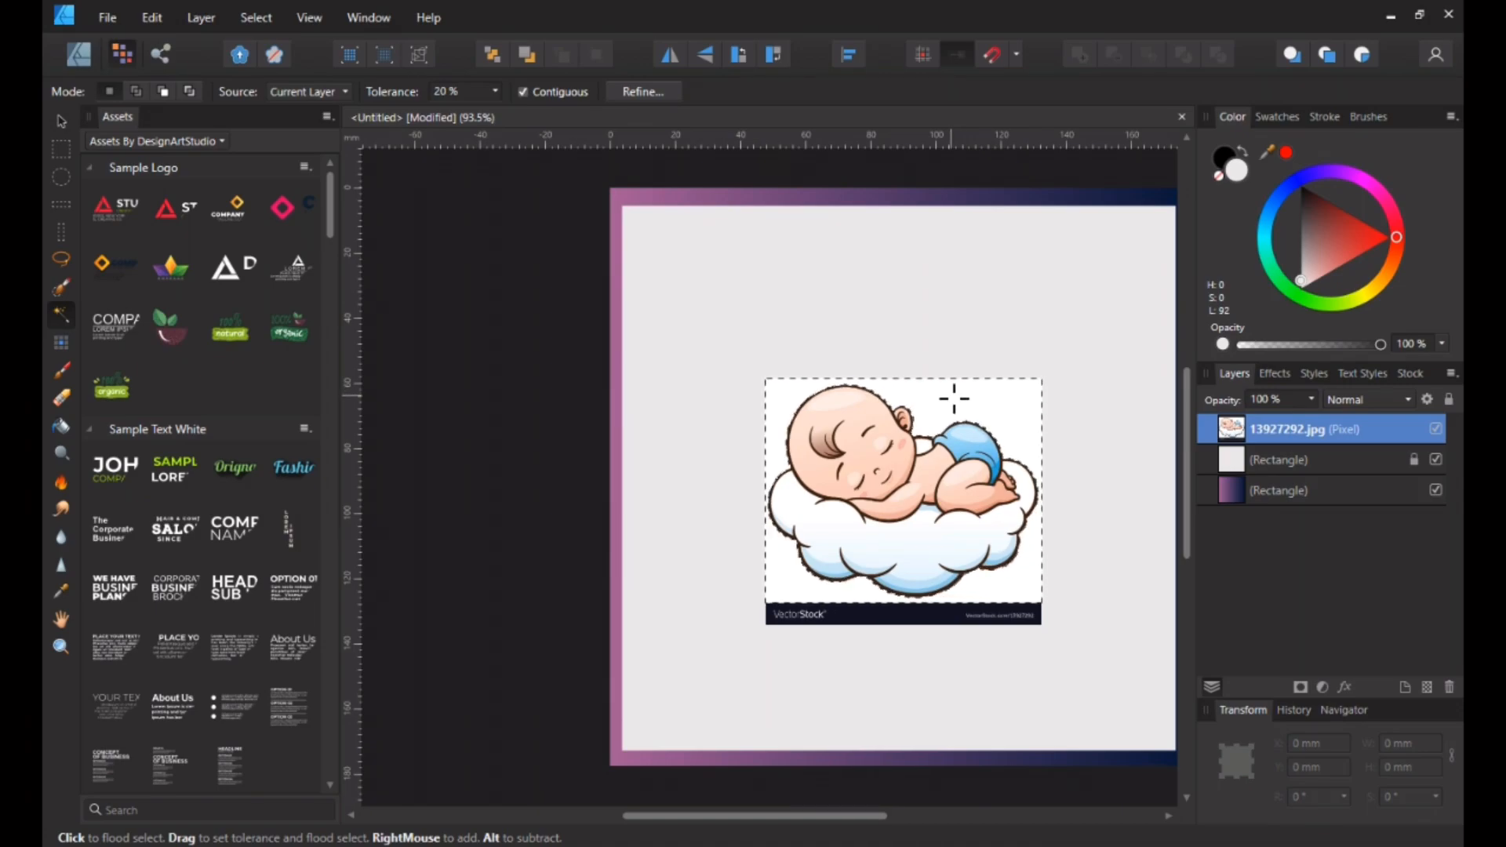
{"action": "key", "text": "Delete"}
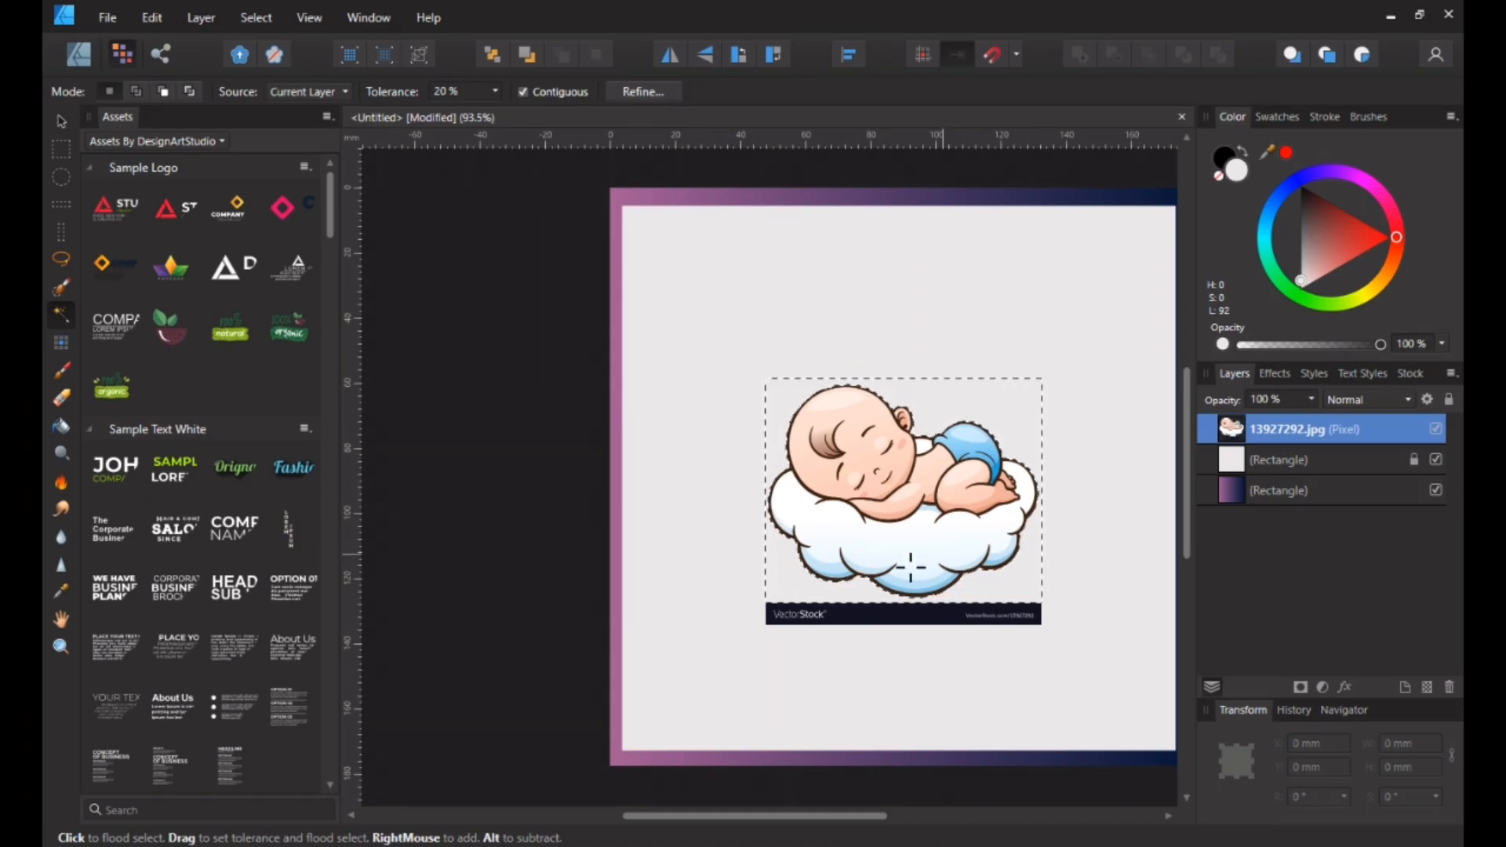
Hide the light grey rectangle, drop the pixel selection and erase the dark VectorStock strip below the baby with a 64 px eraser.
{"action": "left_click", "coordinate": [1436, 459]}
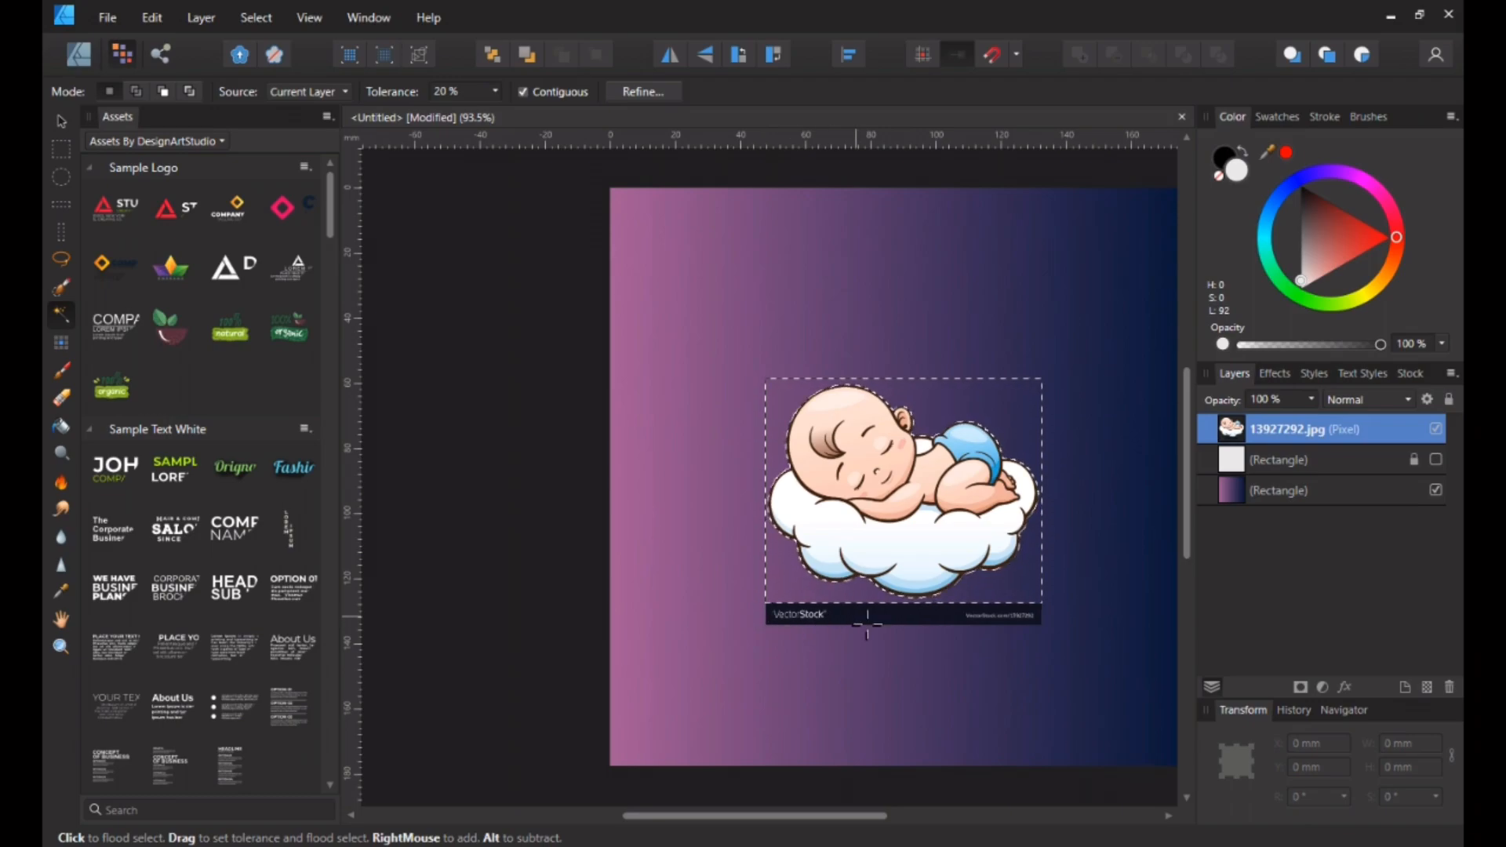
{"action": "key", "text": "ctrl+d"}
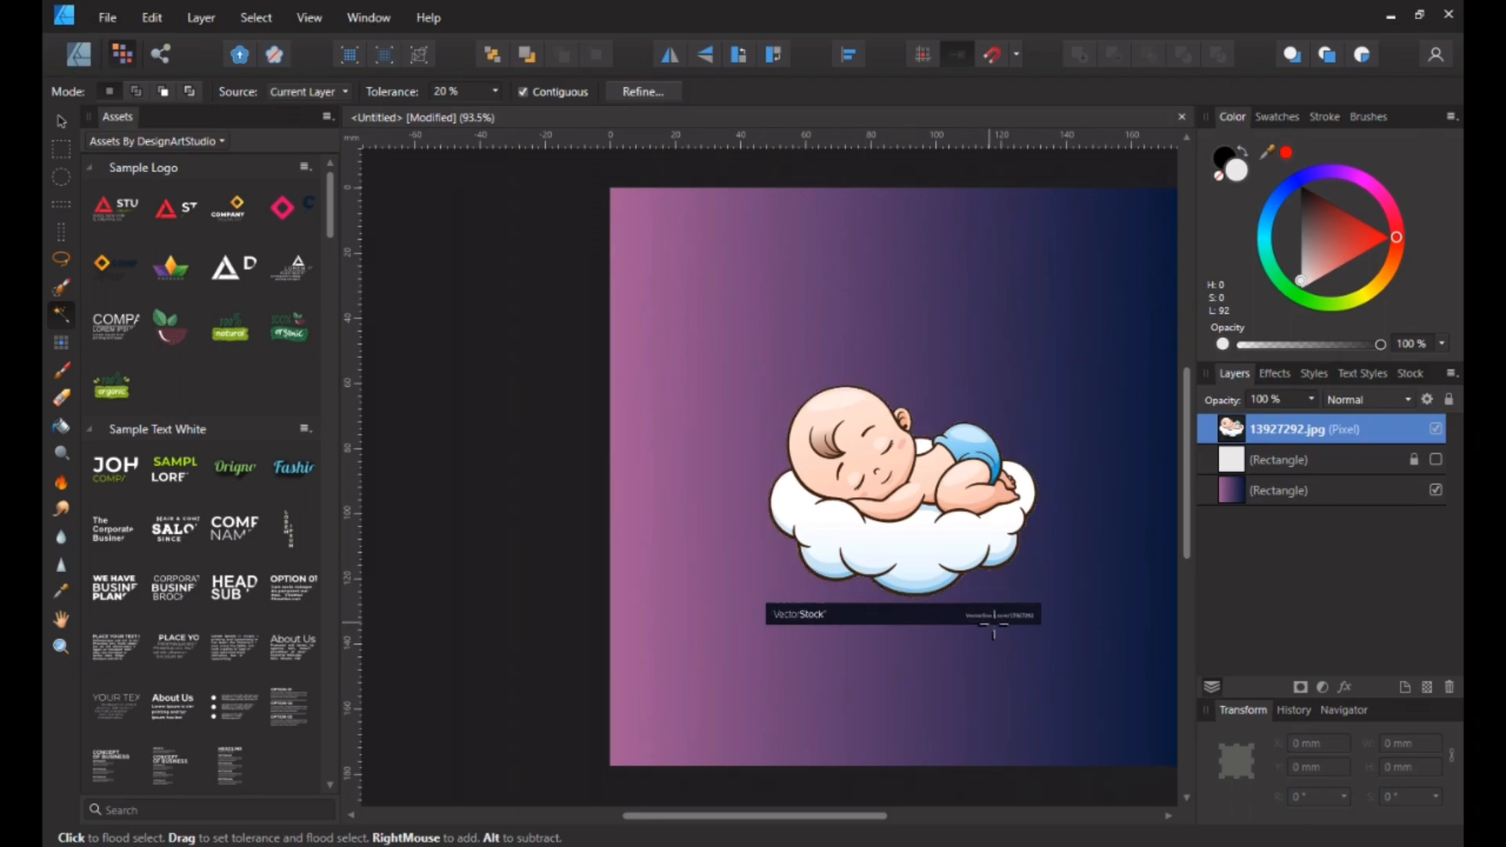
{"action": "left_click", "coordinate": [59, 401]}
{"action": "mouse_move", "coordinate": [753, 613]}
{"action": "left_mouse_down"}
{"action": "mouse_move", "coordinate": [813, 621]}
{"action": "mouse_move", "coordinate": [784, 621]}
{"action": "mouse_move", "coordinate": [805, 610]}
{"action": "mouse_move", "coordinate": [948, 632]}
{"action": "mouse_move", "coordinate": [911, 618]}
{"action": "mouse_move", "coordinate": [1051, 612]}
{"action": "left_mouse_up"}
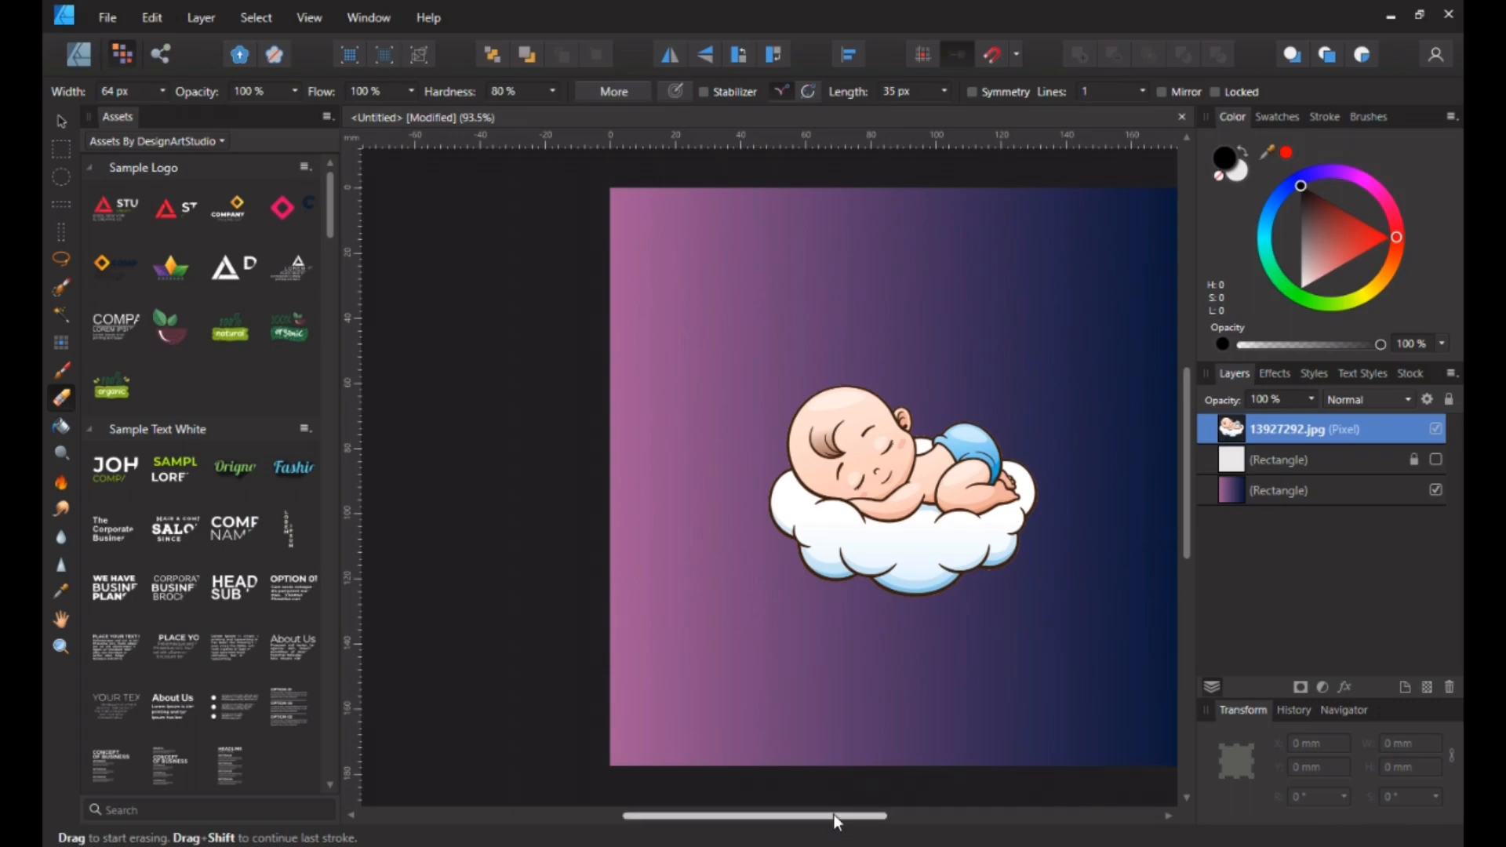
{"action": "left_click_drag", "start_coordinate": [837, 822], "coordinate": [891, 821]}
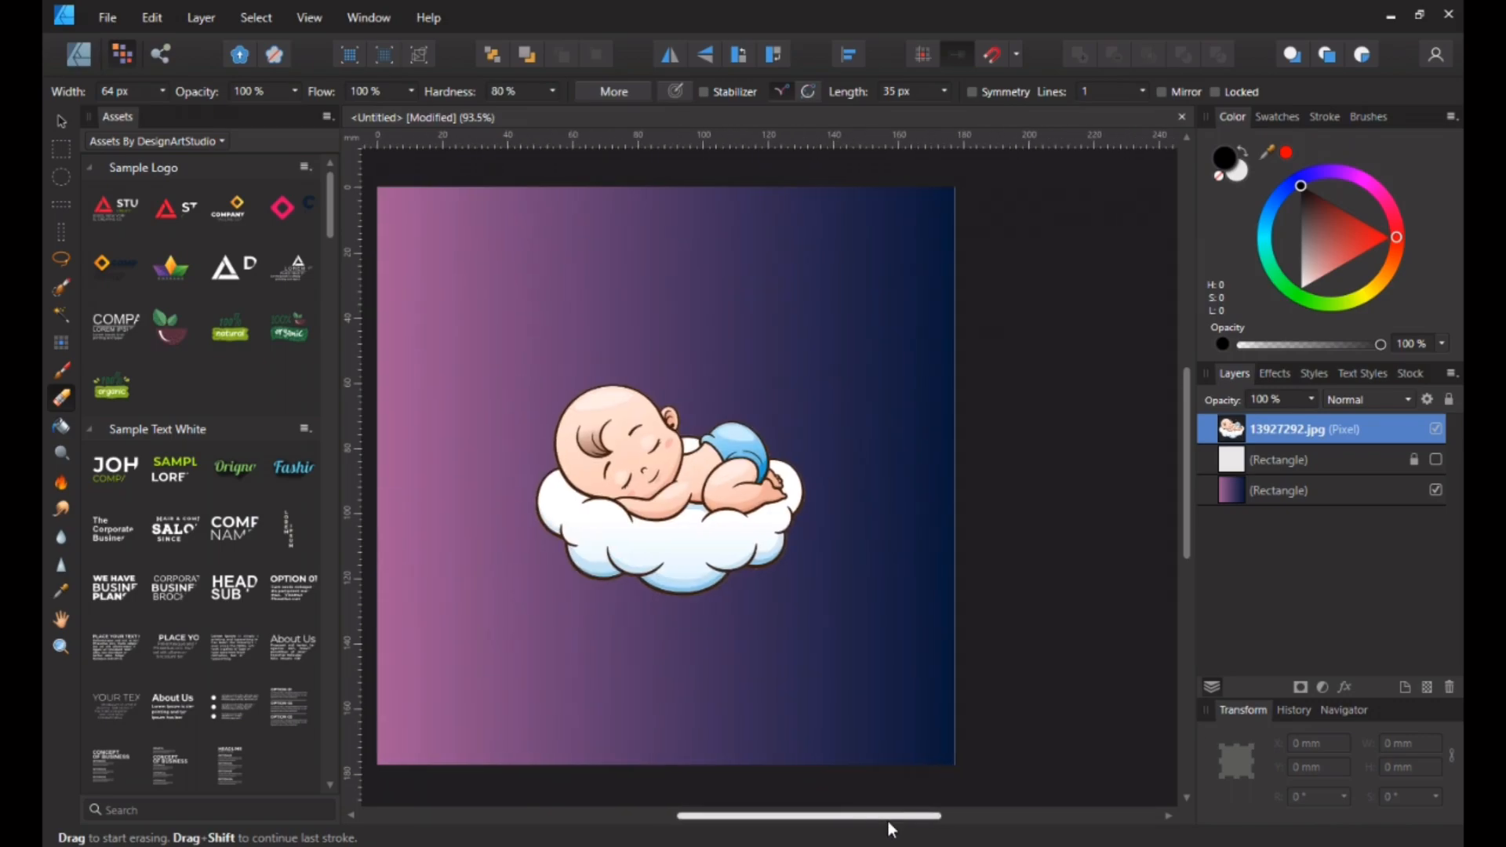
Try the eraser on the gradient rectangle's layer and dismiss the assistant notice.
{"action": "left_click", "coordinate": [1336, 488]}
{"action": "left_click", "coordinate": [910, 612]}
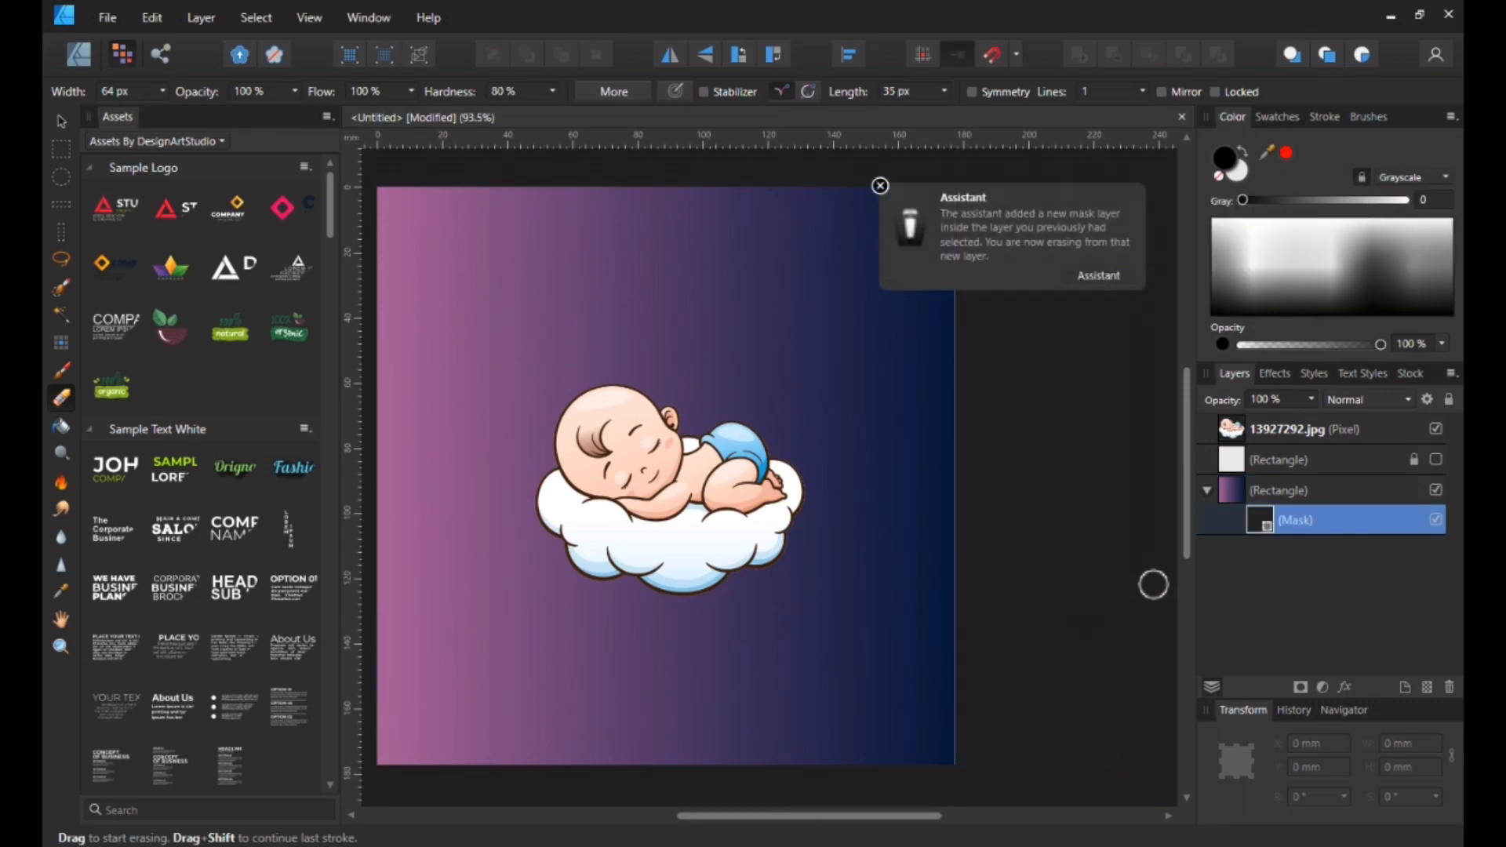
{"action": "left_click", "coordinate": [880, 184]}
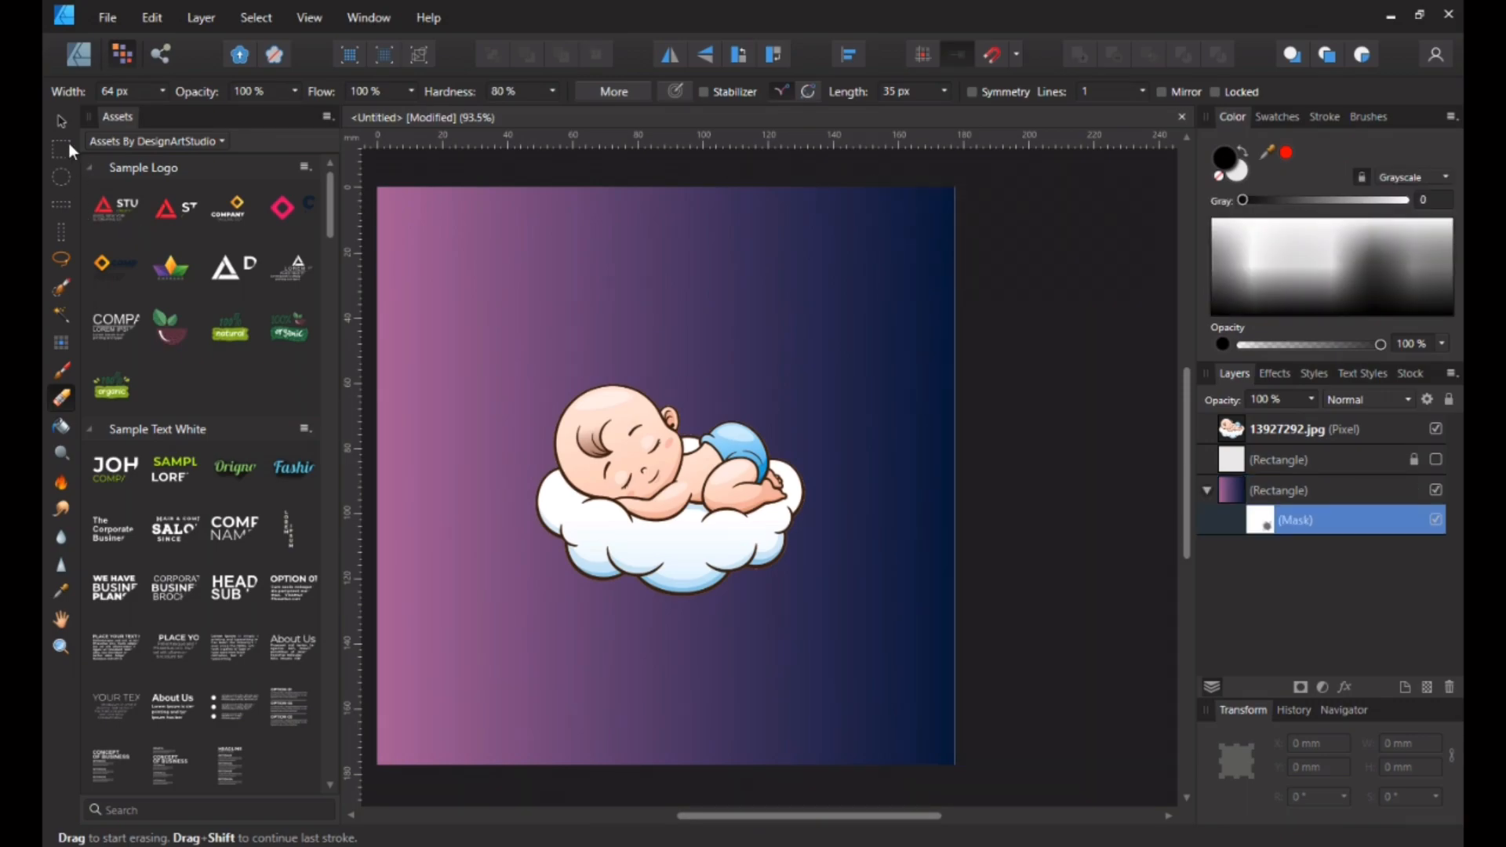
Return to the Designer workspace, widen the gradient rectangle to about 180.2 mm and turn off its mask.
{"action": "left_click", "coordinate": [79, 54]}
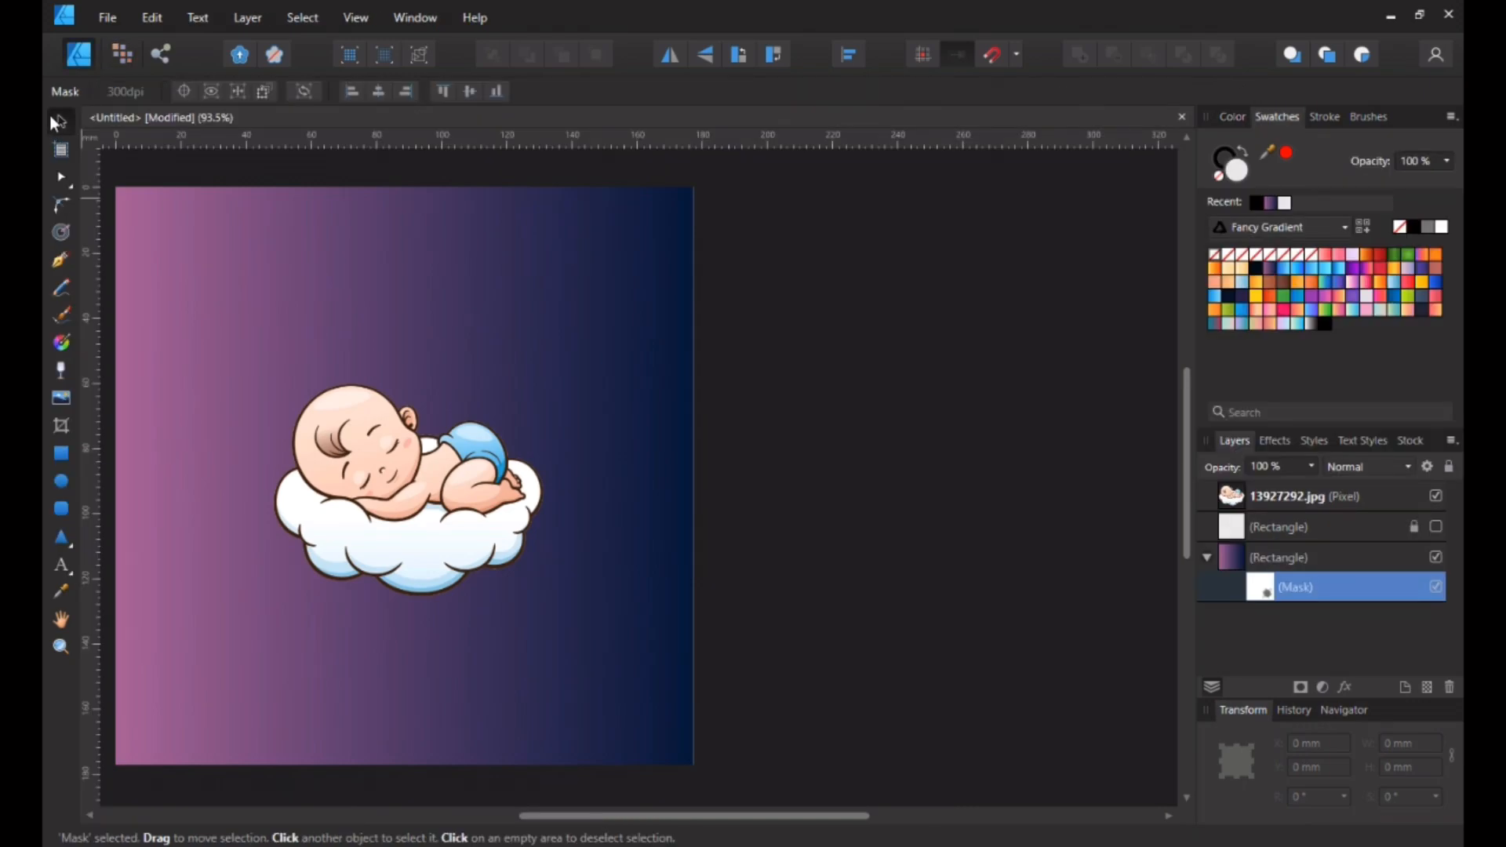
{"action": "left_click", "coordinate": [1278, 552]}
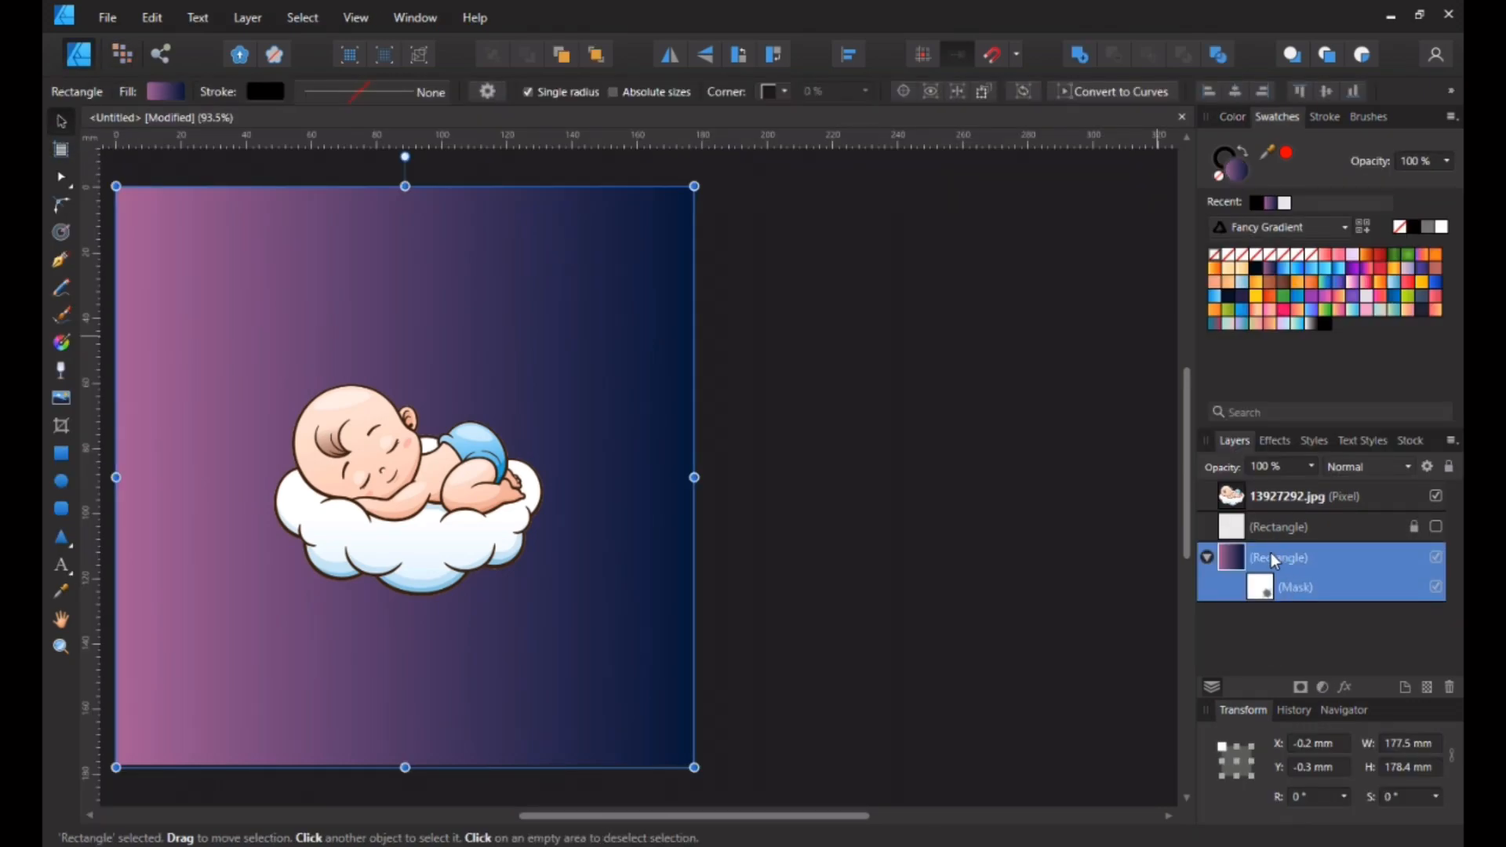
{"action": "left_click_drag", "start_coordinate": [695, 477], "coordinate": [703, 477]}
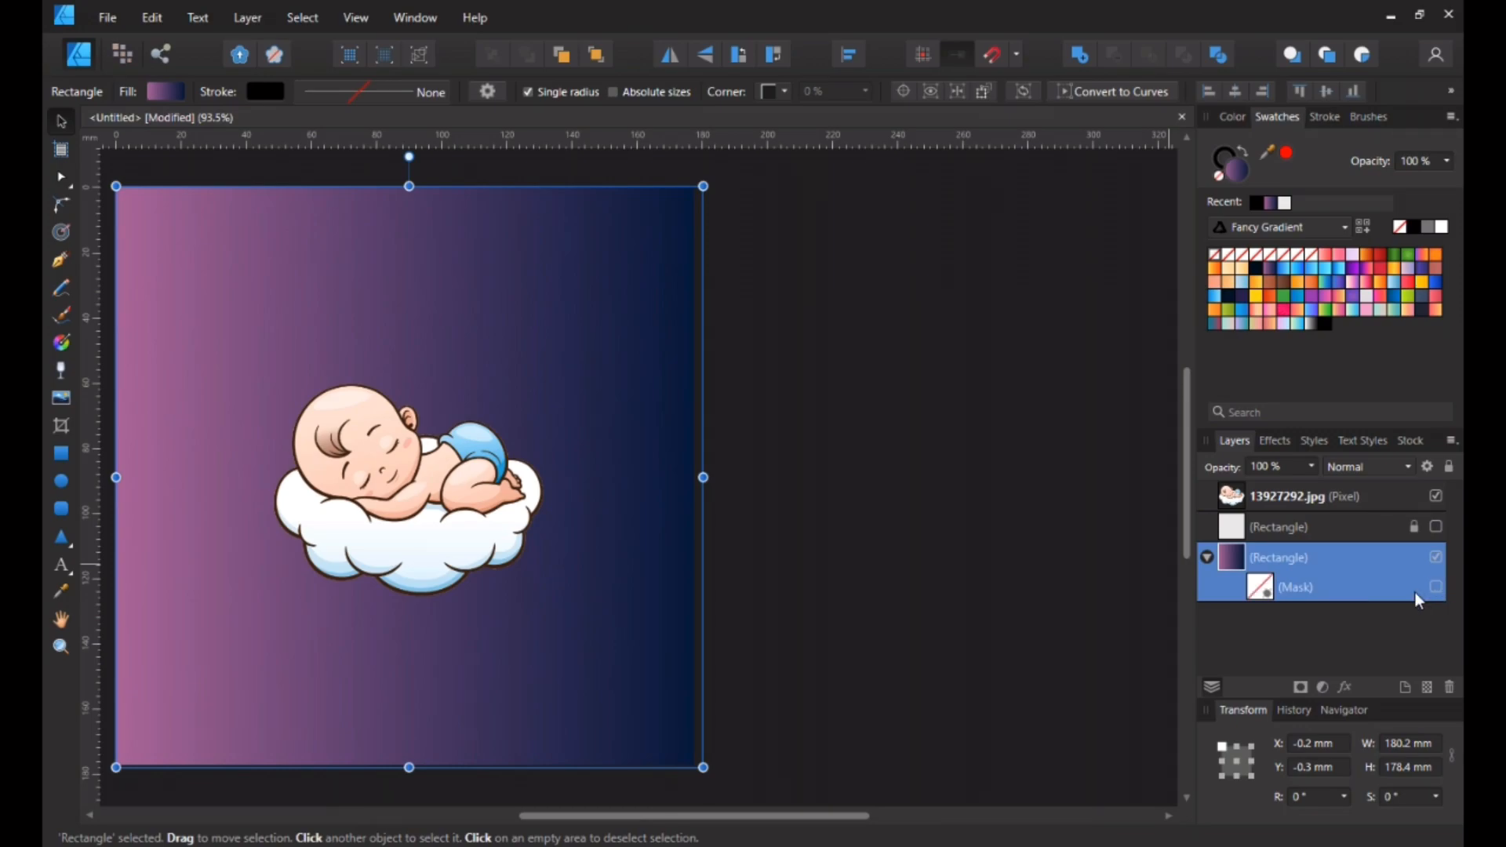
{"action": "left_click_drag", "start_coordinate": [572, 818], "coordinate": [510, 818]}
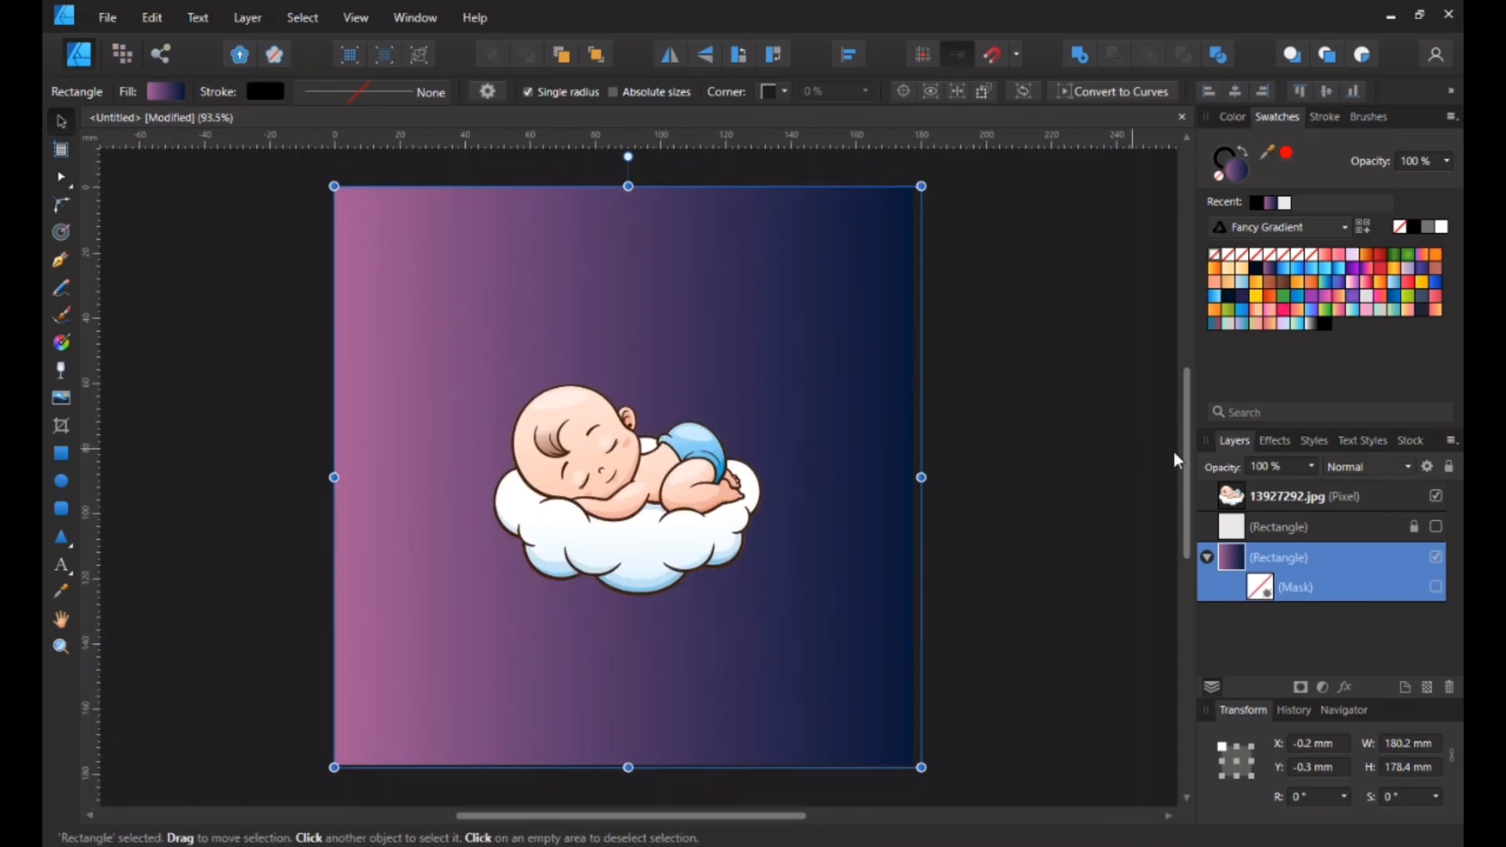
Show the light grey rectangle again and move the baby picture up and right to about X 75.8 mm, Y 46.2 mm.
{"action": "left_click", "coordinate": [1436, 527]}
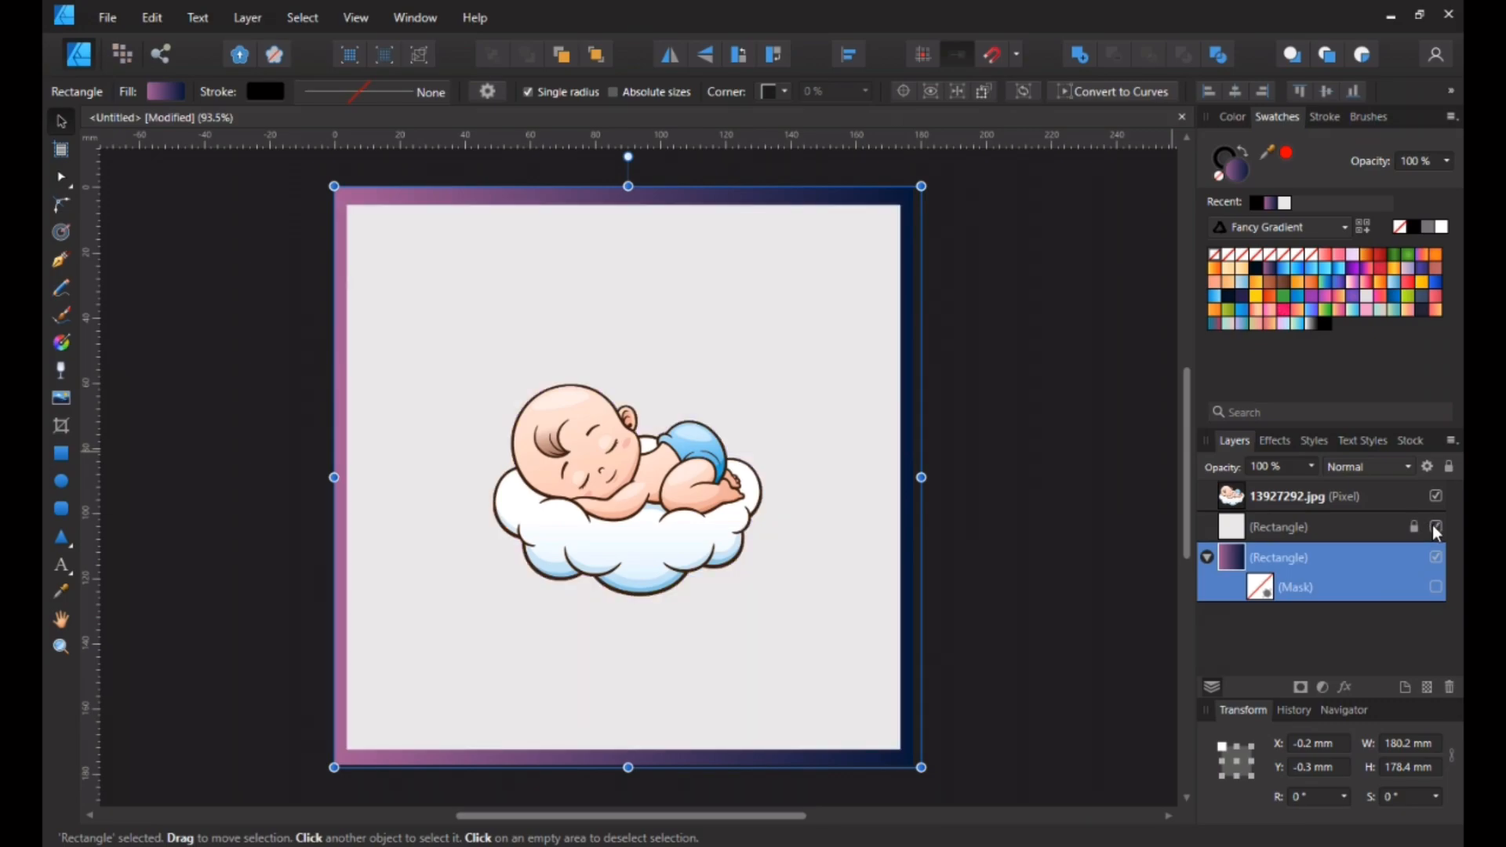
{"action": "left_click", "coordinate": [532, 471]}
{"action": "left_click_drag", "start_coordinate": [651, 510], "coordinate": [736, 464]}
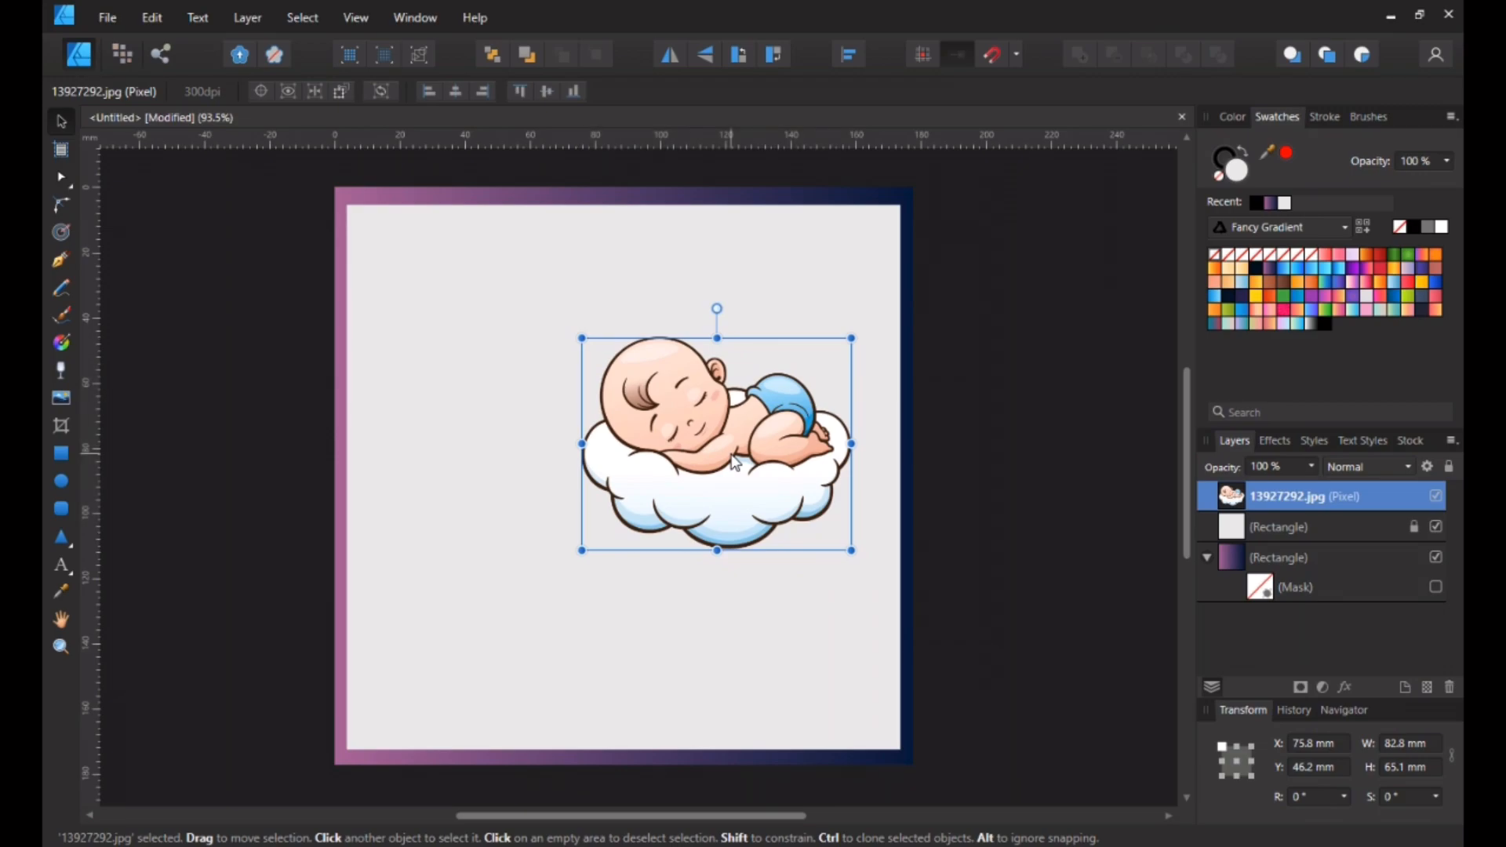
Display the assets library in the Designer workspace.
{"action": "left_click", "coordinate": [308, 16]}
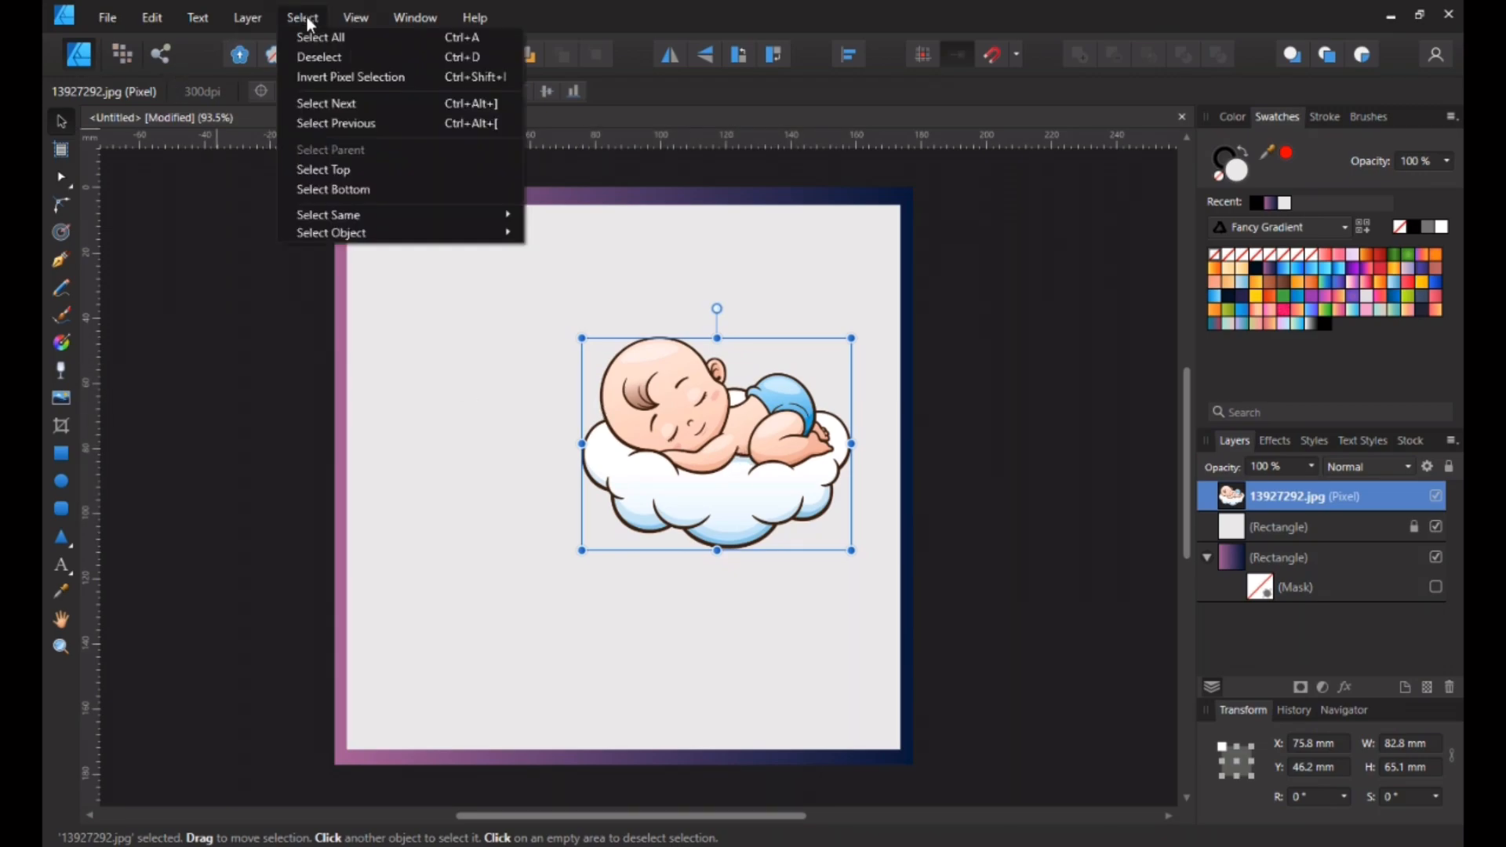
{"action": "mouse_move", "coordinate": [335, 20]}
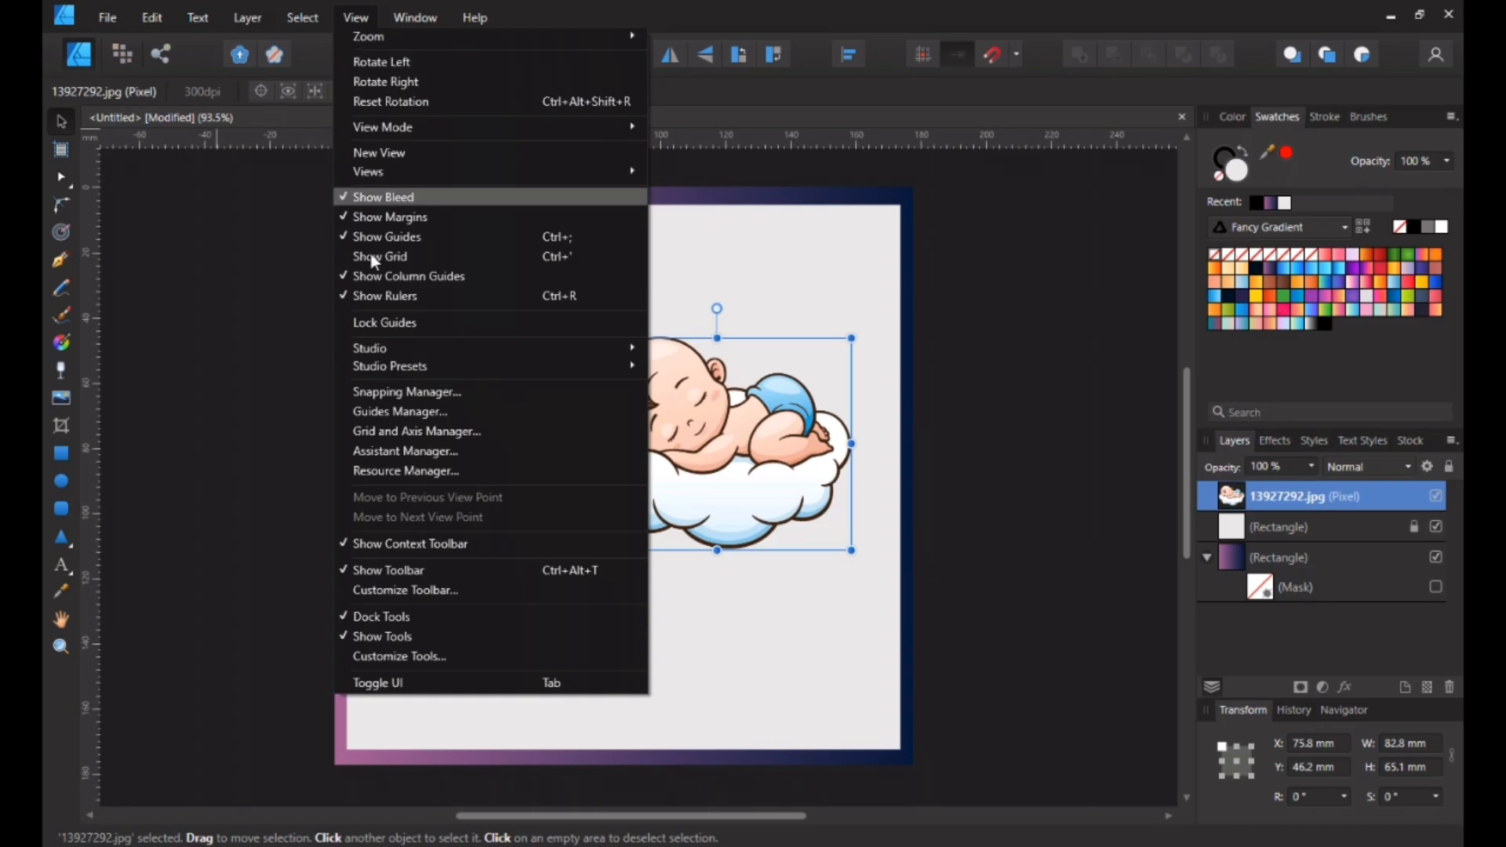
{"action": "mouse_move", "coordinate": [430, 348]}
{"action": "left_click", "coordinate": [695, 367]}
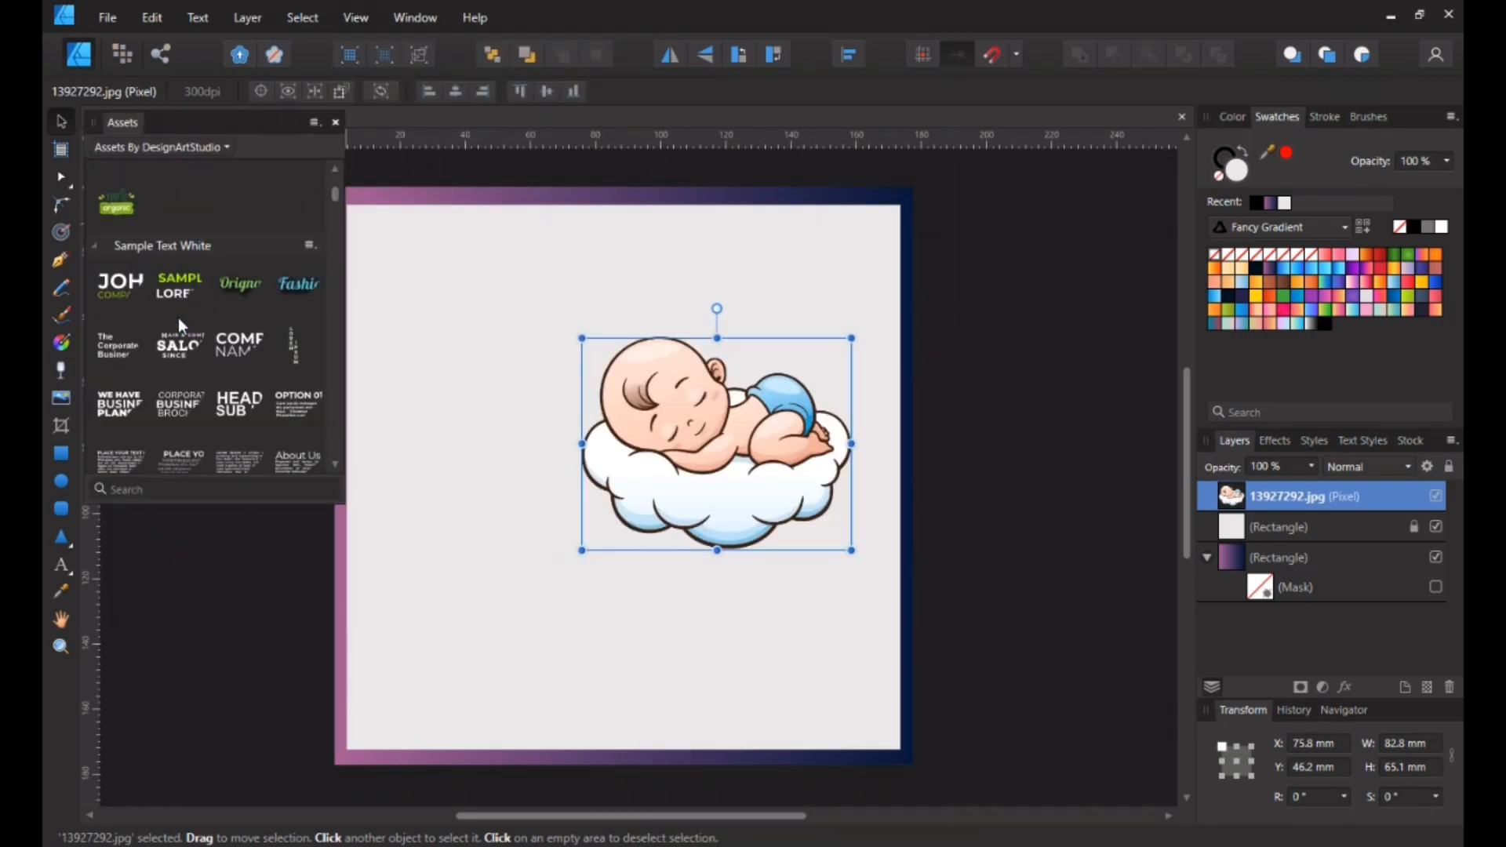
Browse the DesignArtStudio assets, then switch to the Frames and Borders category and find its Creative Shapes.
{"action": "scroll", "coordinate": [173, 308], "scroll_direction": "down", "scroll_amount": 8}
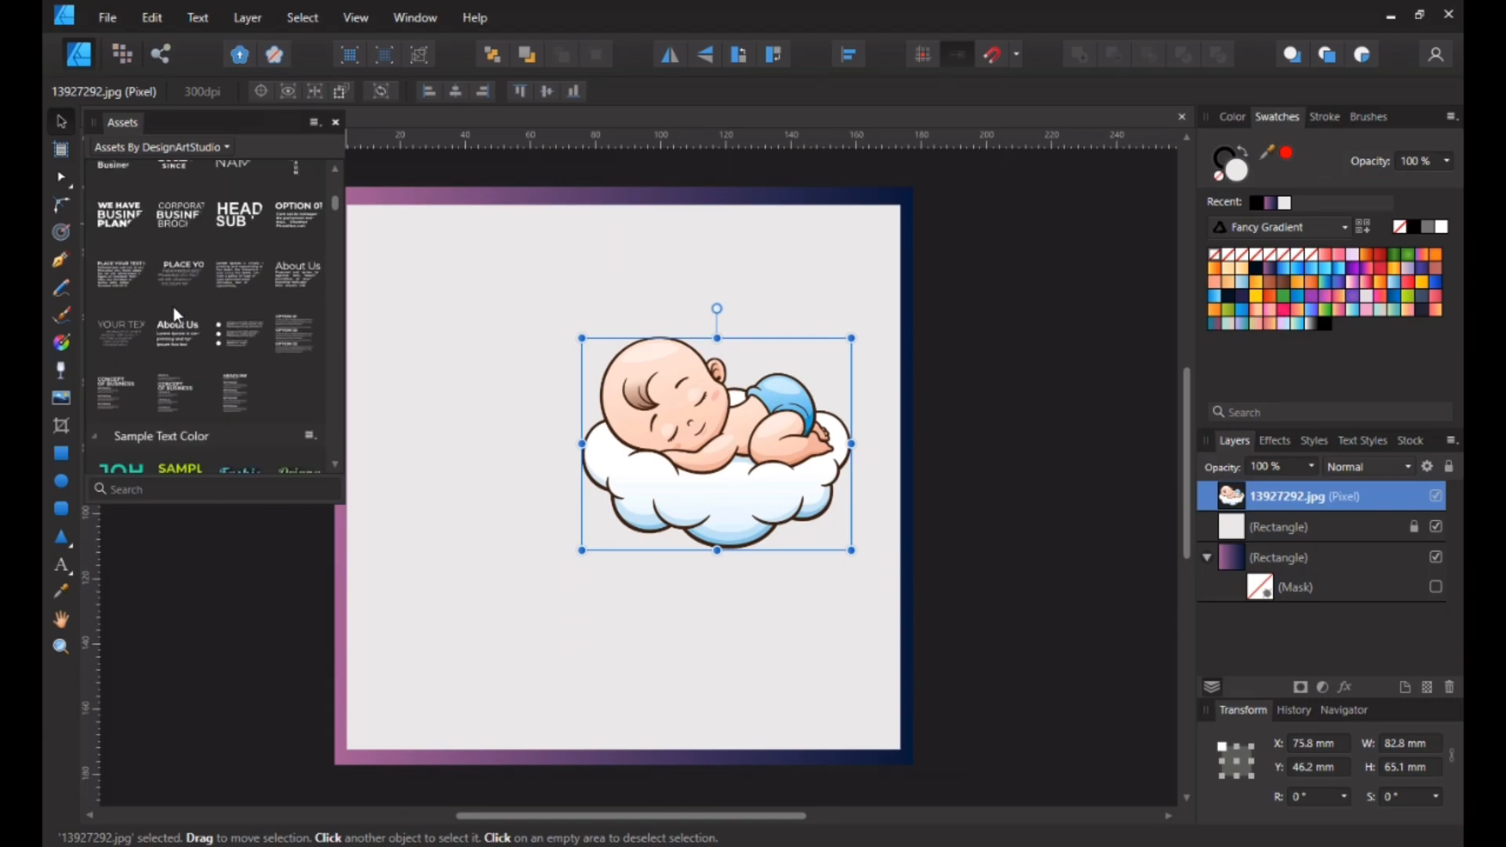
{"action": "scroll", "coordinate": [175, 309], "scroll_direction": "down", "scroll_amount": 6}
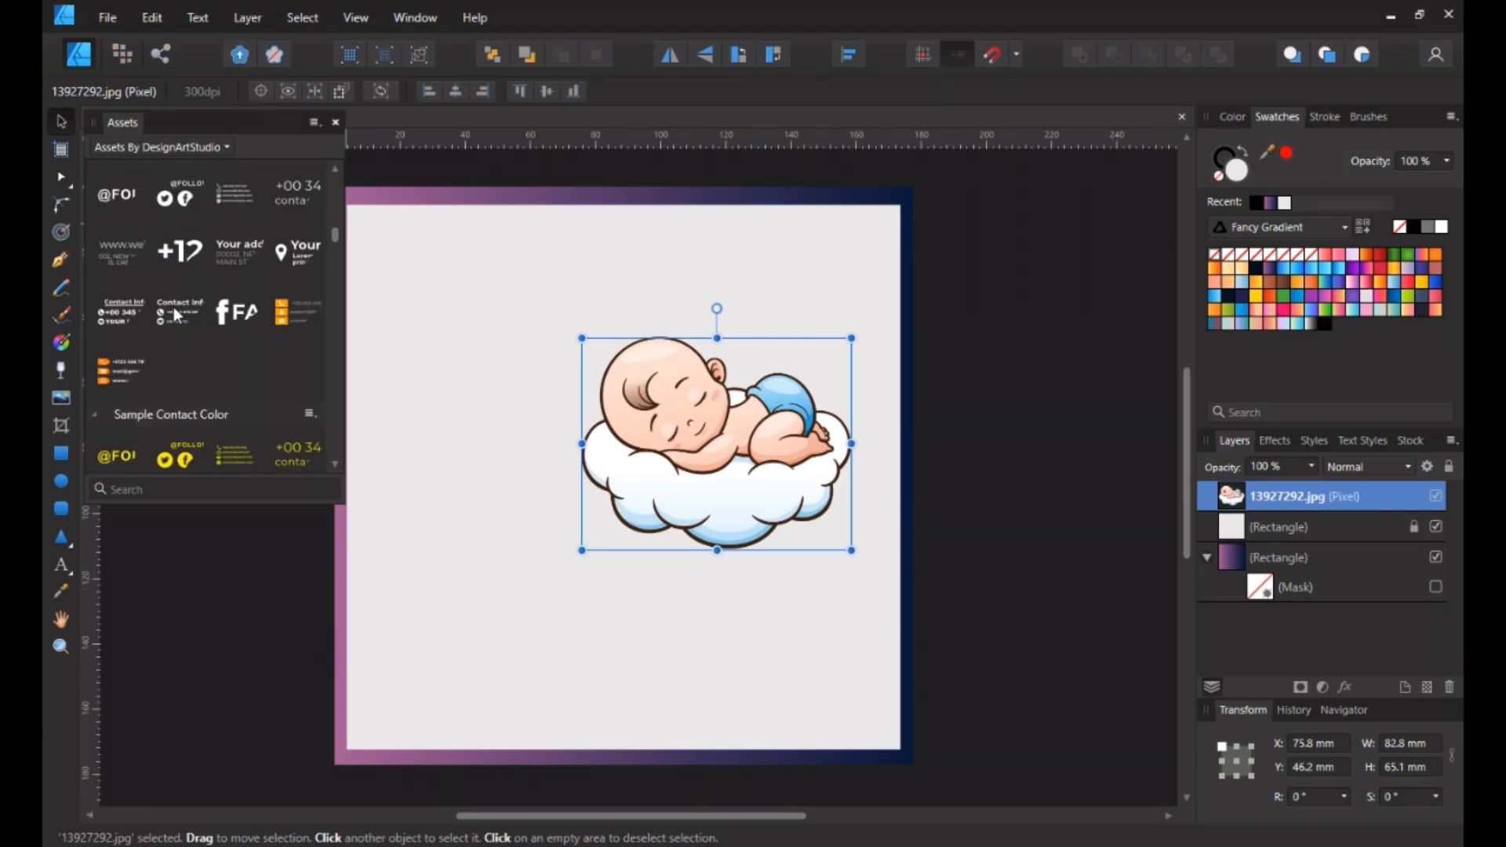
{"action": "left_click", "coordinate": [135, 146]}
{"action": "left_click", "coordinate": [130, 186]}
{"action": "left_click", "coordinate": [143, 149]}
{"action": "left_click", "coordinate": [129, 212]}
{"action": "scroll", "coordinate": [195, 333], "scroll_direction": "up", "scroll_amount": 3}
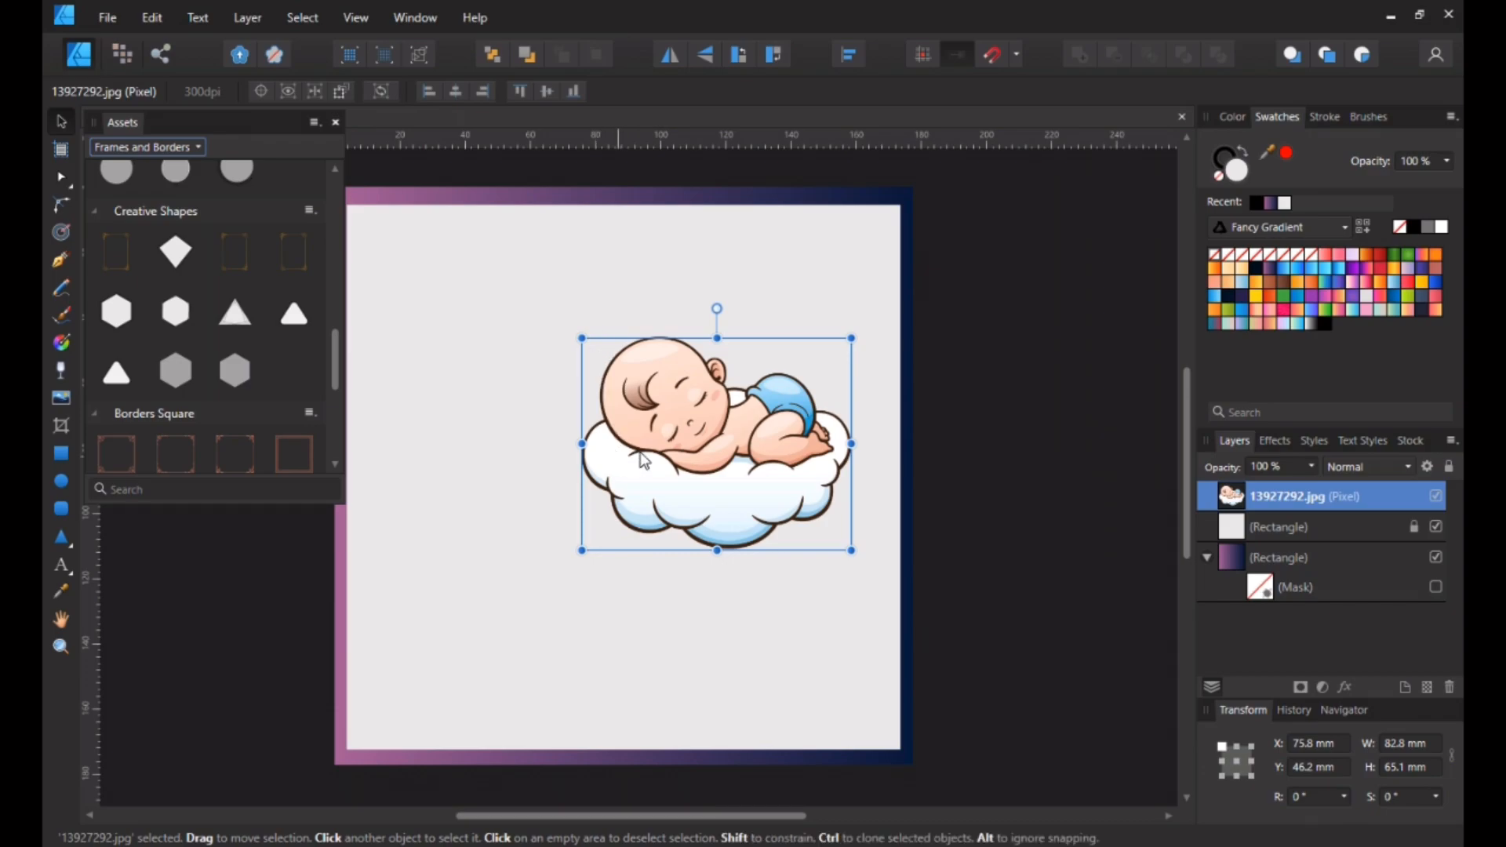
Add the kite-shaped Creative Shapes frame over the baby, enlarge it to about 91.7 mm square and position it around the picture.
{"action": "left_click_drag", "start_coordinate": [183, 259], "coordinate": [715, 446]}
{"action": "left_click_drag", "start_coordinate": [644, 490], "coordinate": [743, 447]}
{"action": "left_click_drag", "start_coordinate": [869, 564], "coordinate": [913, 611]}
{"action": "left_click_drag", "start_coordinate": [736, 490], "coordinate": [709, 487]}
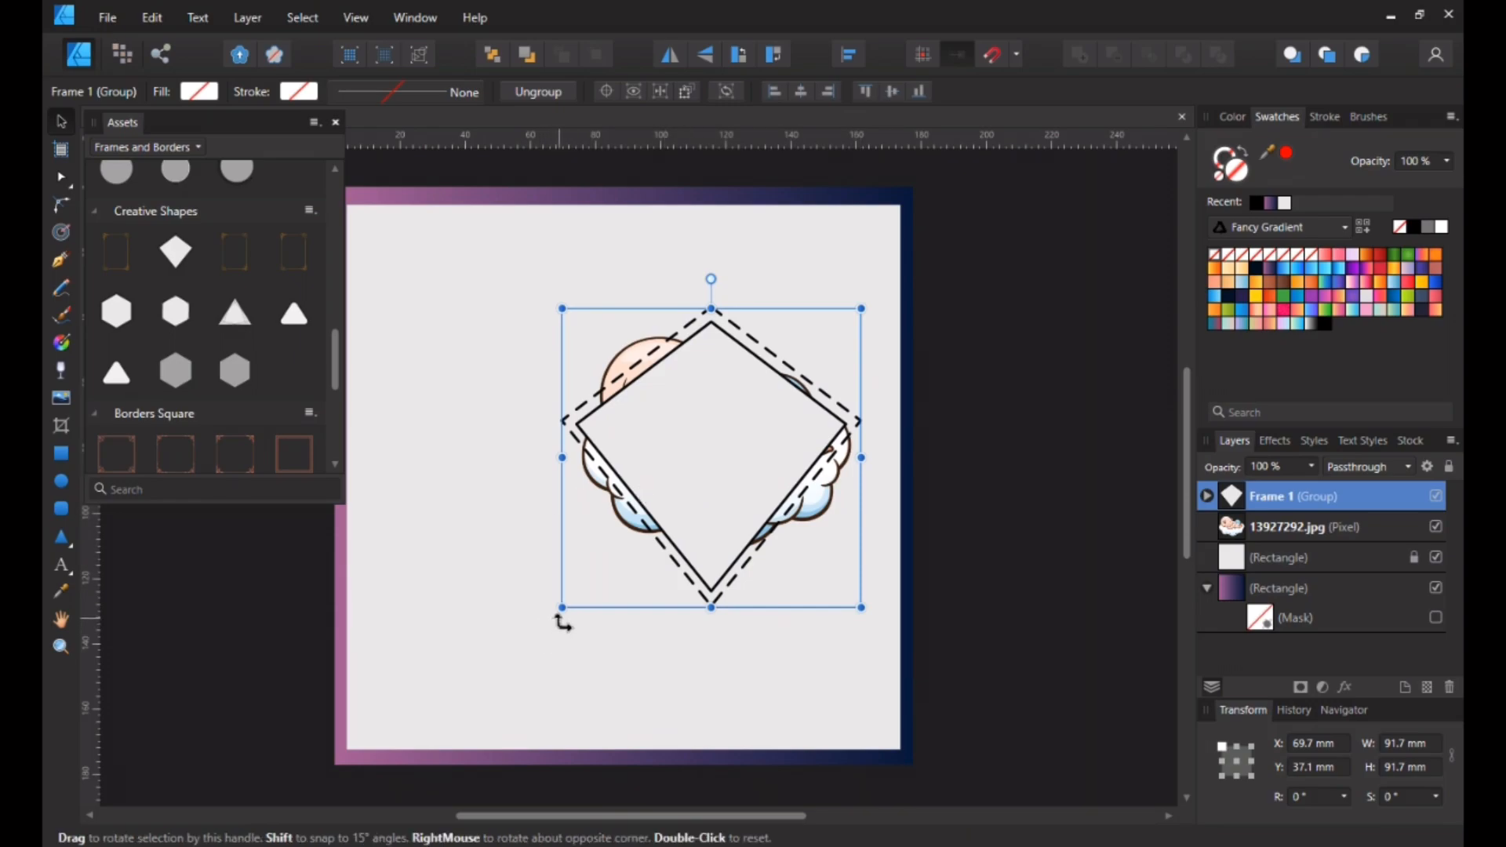
Enlarge the kite-shaped frame to about 111.6 mm square and move it up to about X 61.7 mm, Y 11.9 mm.
{"action": "left_click_drag", "start_coordinate": [562, 609], "coordinate": [518, 651]}
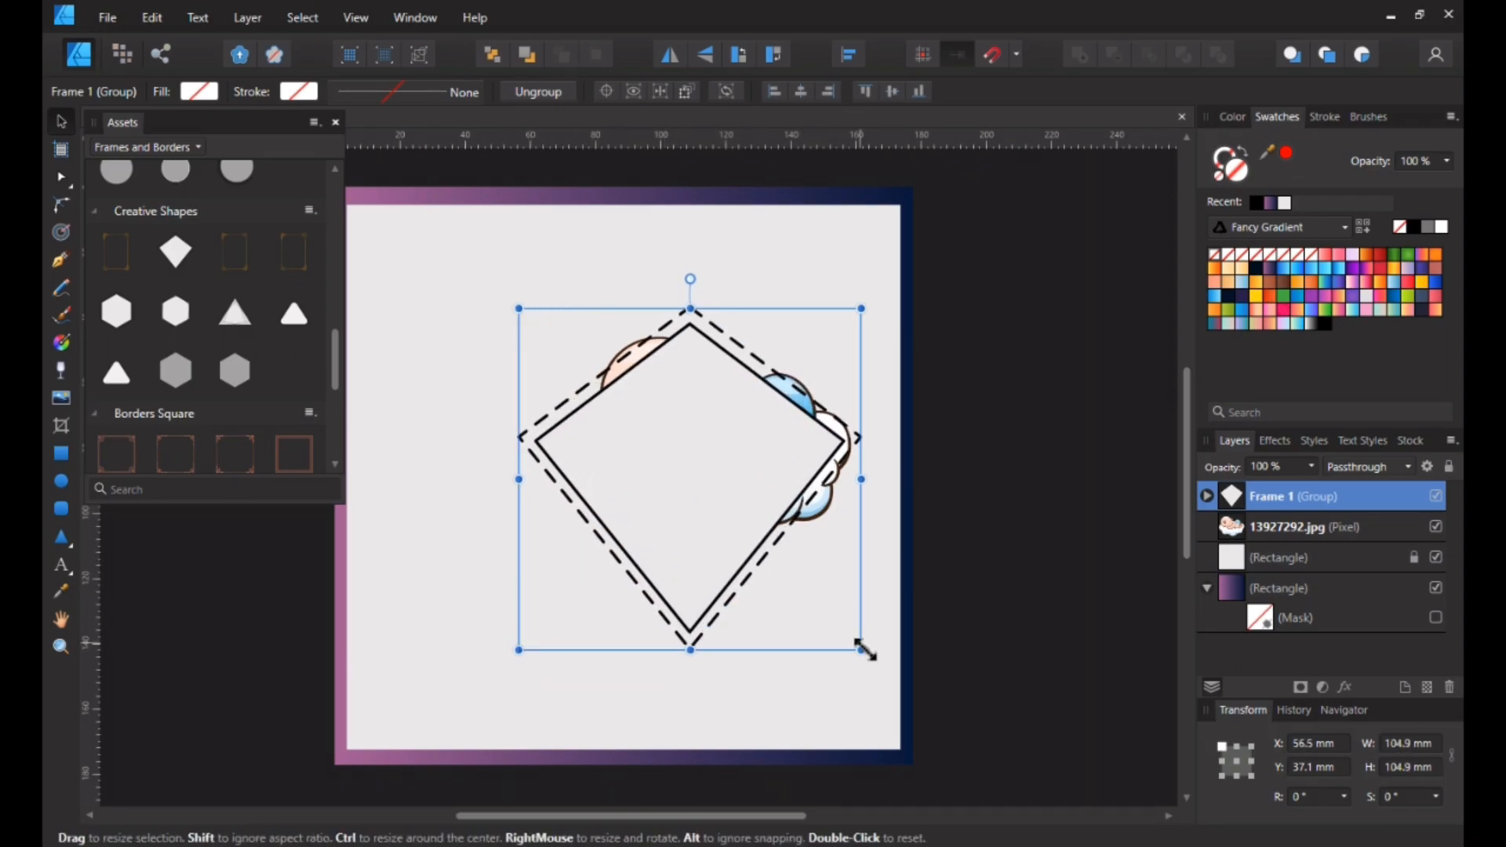
{"action": "left_click_drag", "start_coordinate": [862, 650], "coordinate": [874, 659]}
{"action": "left_click_drag", "start_coordinate": [722, 495], "coordinate": [758, 415]}
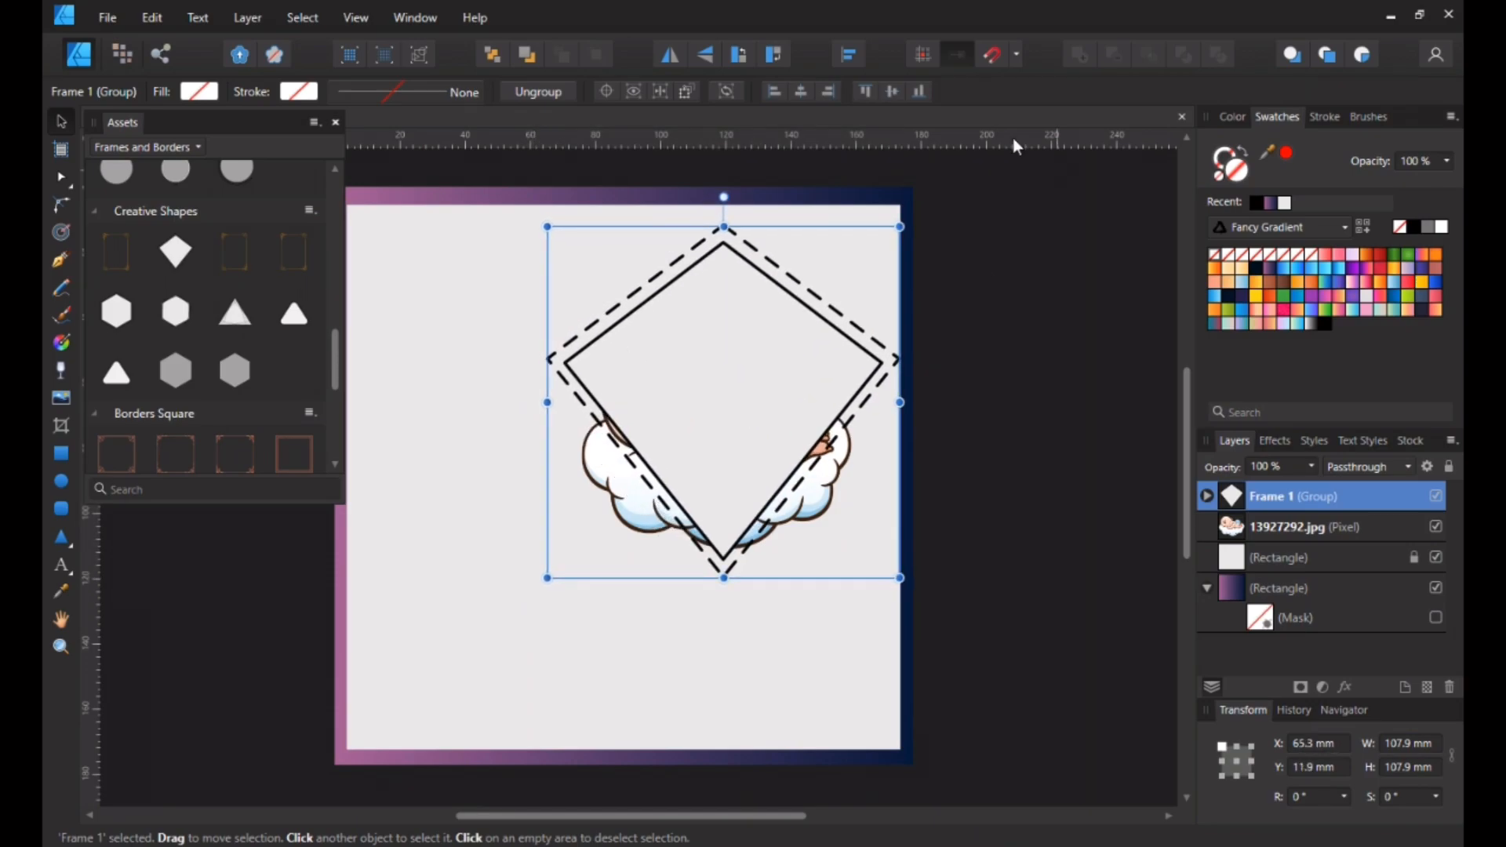
{"action": "left_click_drag", "start_coordinate": [547, 580], "coordinate": [537, 590]}
Place the baby picture above the kite-shaped frame in the layer order and undo the stray move on the canvas.
{"action": "left_click_drag", "start_coordinate": [1339, 528], "coordinate": [1314, 492]}
{"action": "left_click_drag", "start_coordinate": [674, 446], "coordinate": [686, 412]}
{"action": "key", "text": "ctrl+z"}
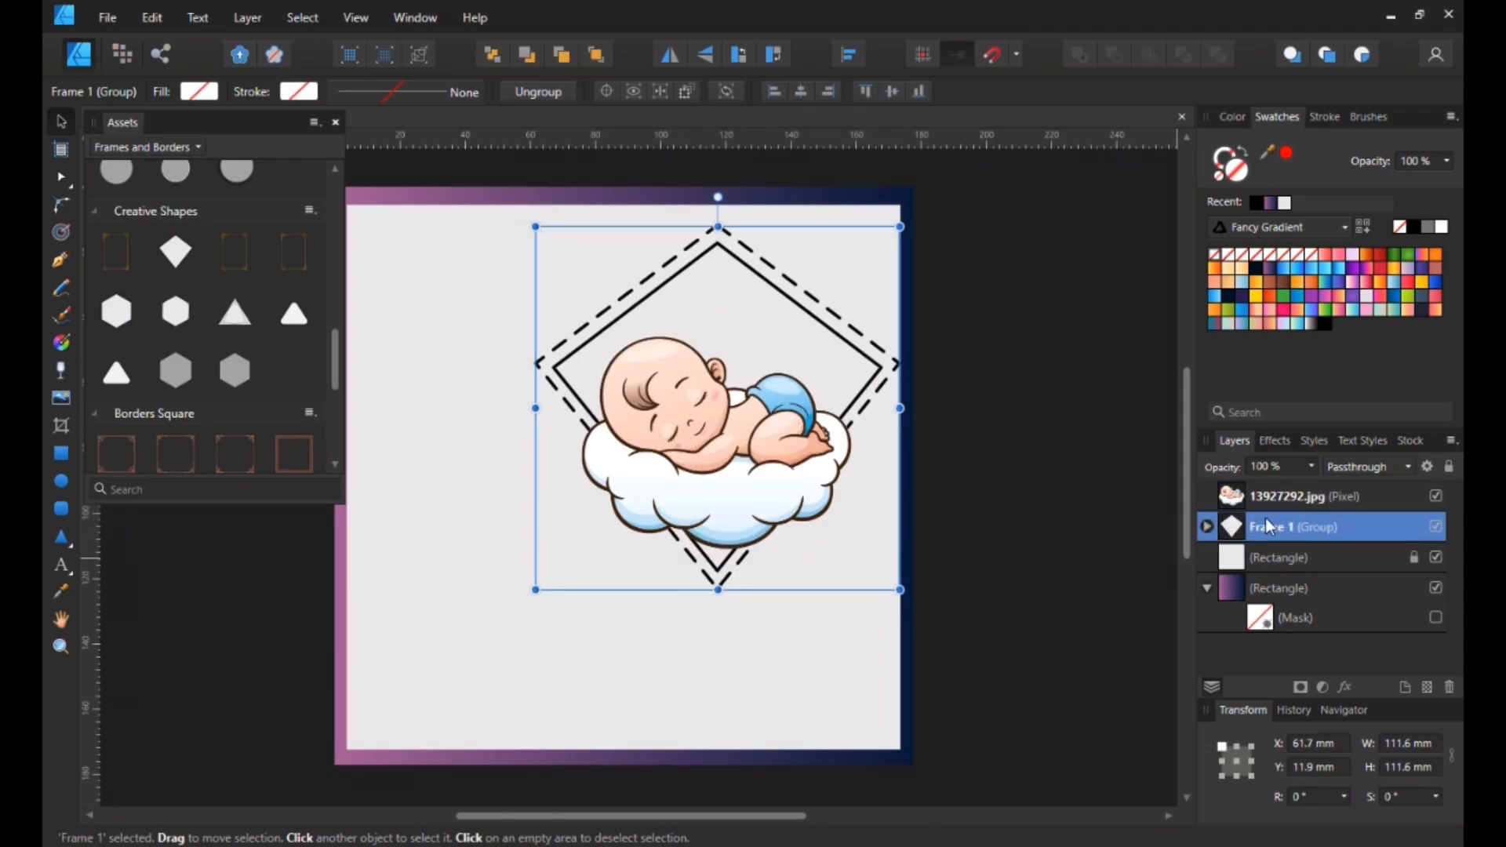
Move the baby picture up inside the kite-shaped frame and shrink it to about 71.5 × 56.2 mm.
{"action": "left_click", "coordinate": [1287, 506]}
{"action": "left_click_drag", "start_coordinate": [668, 454], "coordinate": [683, 410]}
{"action": "left_click_drag", "start_coordinate": [860, 506], "coordinate": [842, 490]}
{"action": "left_click_drag", "start_coordinate": [601, 303], "coordinate": [602, 301]}
{"action": "left_click", "coordinate": [848, 563]}
{"action": "left_click", "coordinate": [728, 466]}
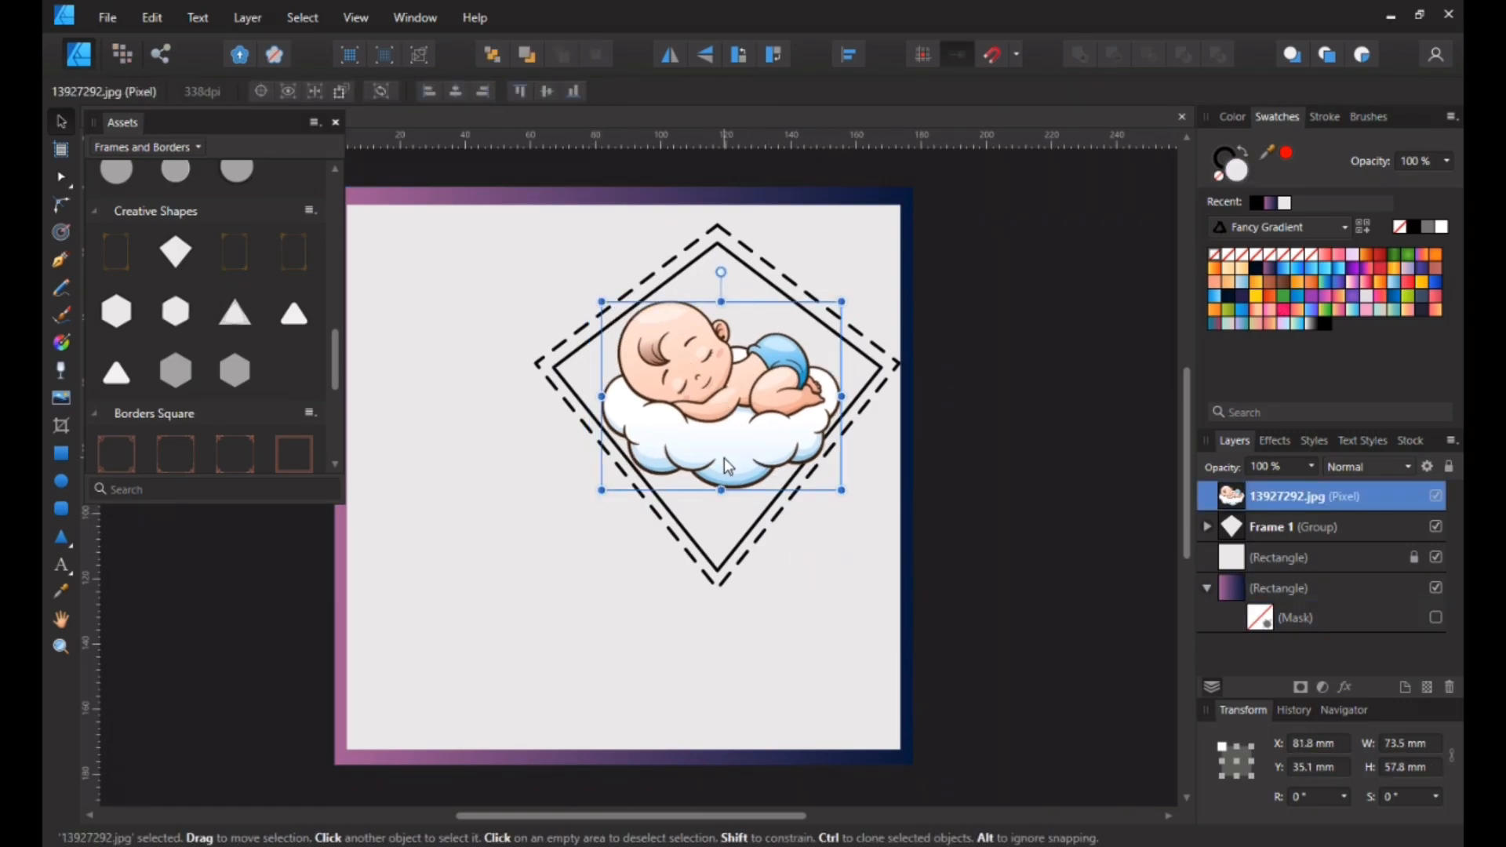
{"action": "mouse_move", "coordinate": [773, 467]}
{"action": "left_mouse_down"}
{"action": "mouse_move", "coordinate": [774, 481]}
{"action": "mouse_move", "coordinate": [742, 440]}
{"action": "left_mouse_up"}
{"action": "left_click_drag", "start_coordinate": [838, 493], "coordinate": [832, 486]}
Nudge the baby picture right and down to about X 81 mm, Y 35.7 mm, and deselect it.
{"action": "key", "text": "Right"}
{"action": "key", "text": "Right"}
{"action": "key", "text": "Down"}
{"action": "key", "text": "Down"}
{"action": "key", "text": "Down"}
{"action": "key", "text": "Right"}
{"action": "key", "text": "Right"}
{"action": "key", "text": "Down"}
{"action": "key", "text": "Down"}
{"action": "key", "text": "Down"}
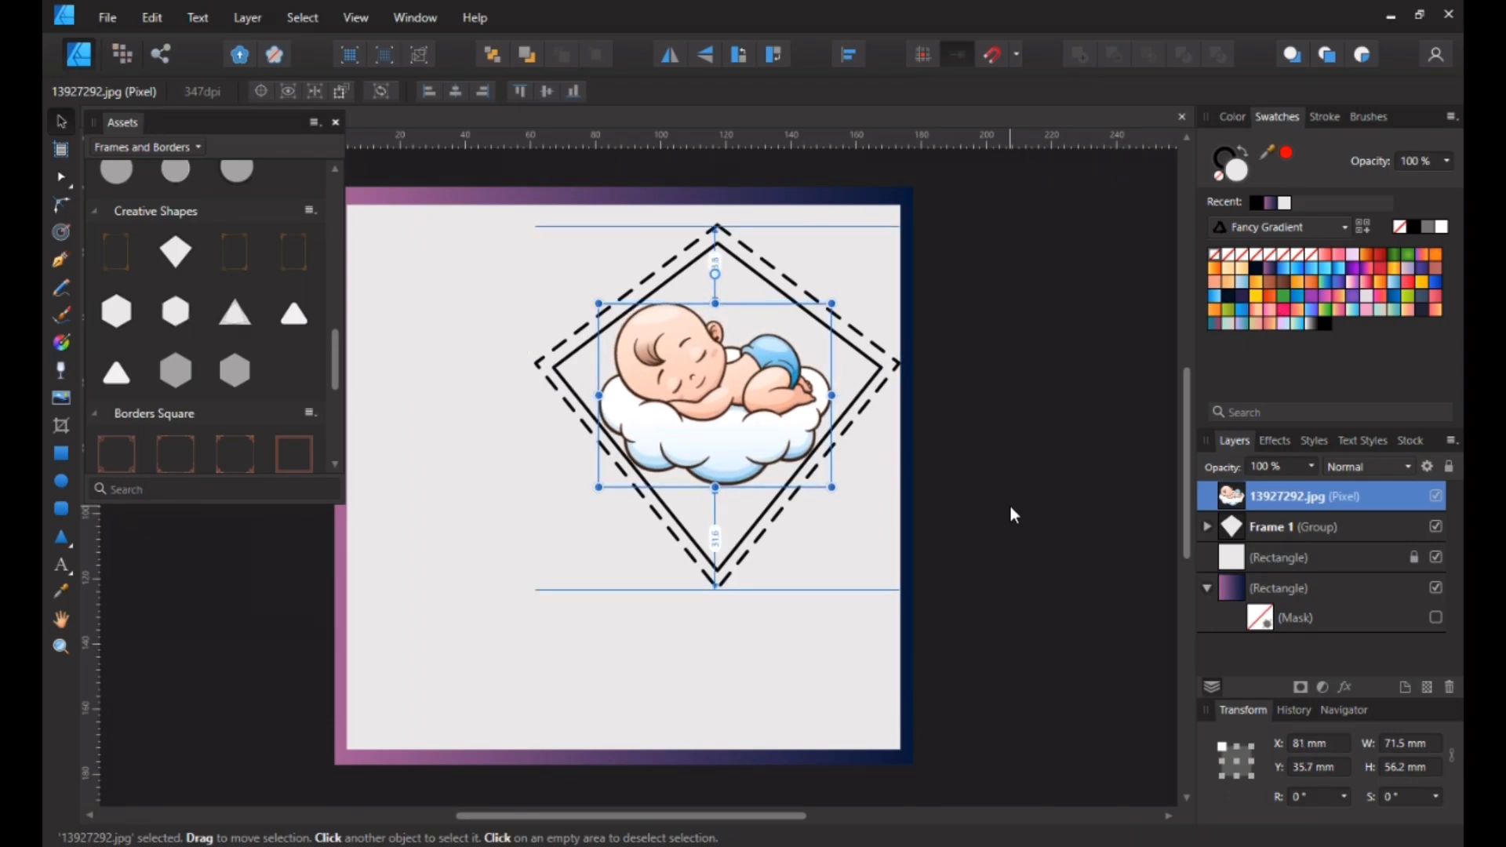
{"action": "left_click", "coordinate": [759, 627]}
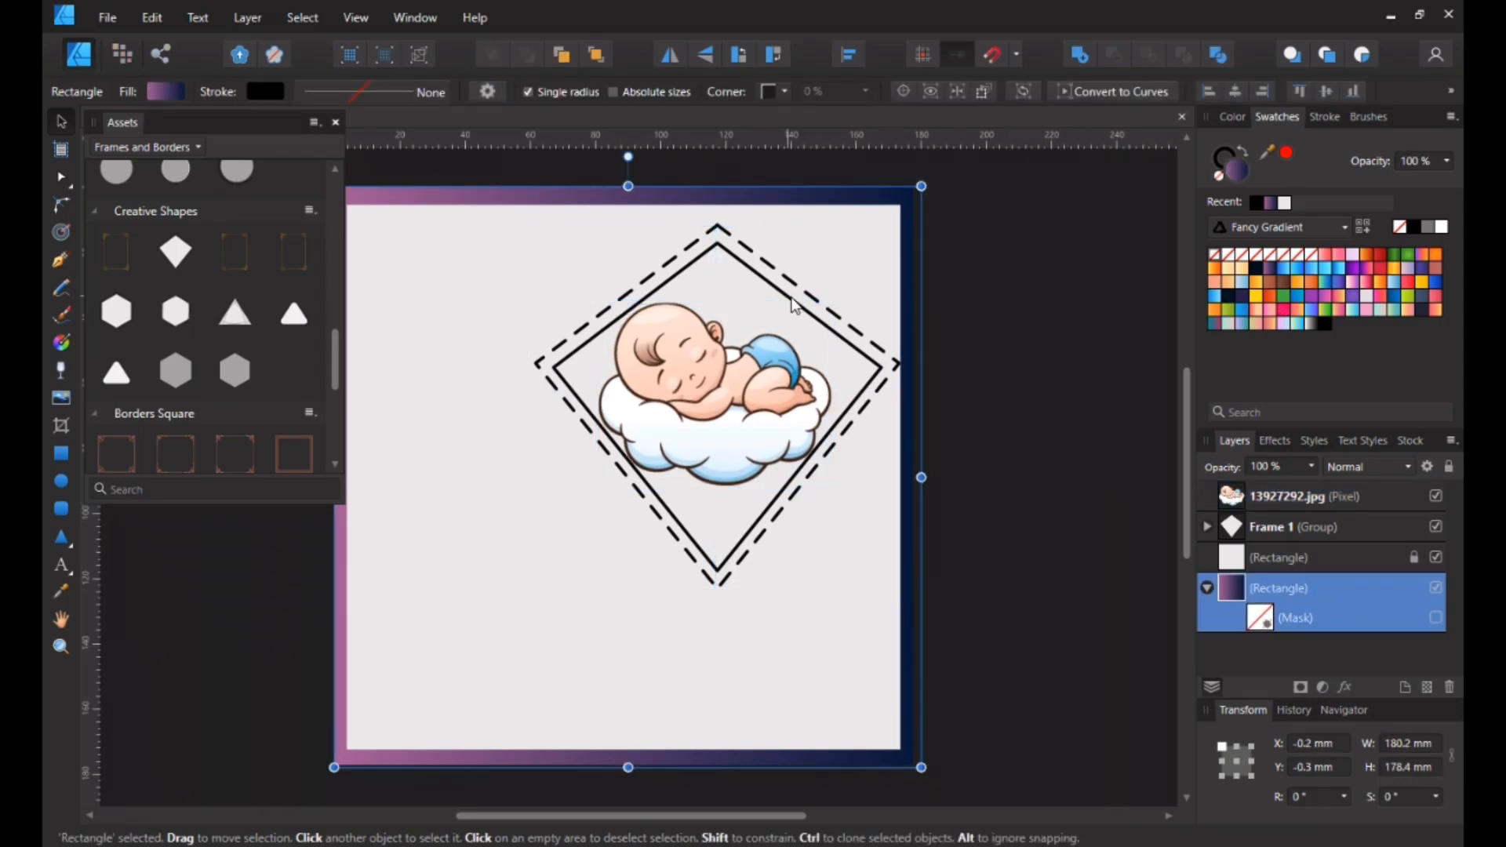
Enlarge the kite-shaped frame to about 113.7 mm square and apply a red-to-yellow Fancy Gradient swatch to its stroke.
{"action": "left_click", "coordinate": [722, 575]}
{"action": "left_click_drag", "start_coordinate": [538, 590], "coordinate": [529, 597]}
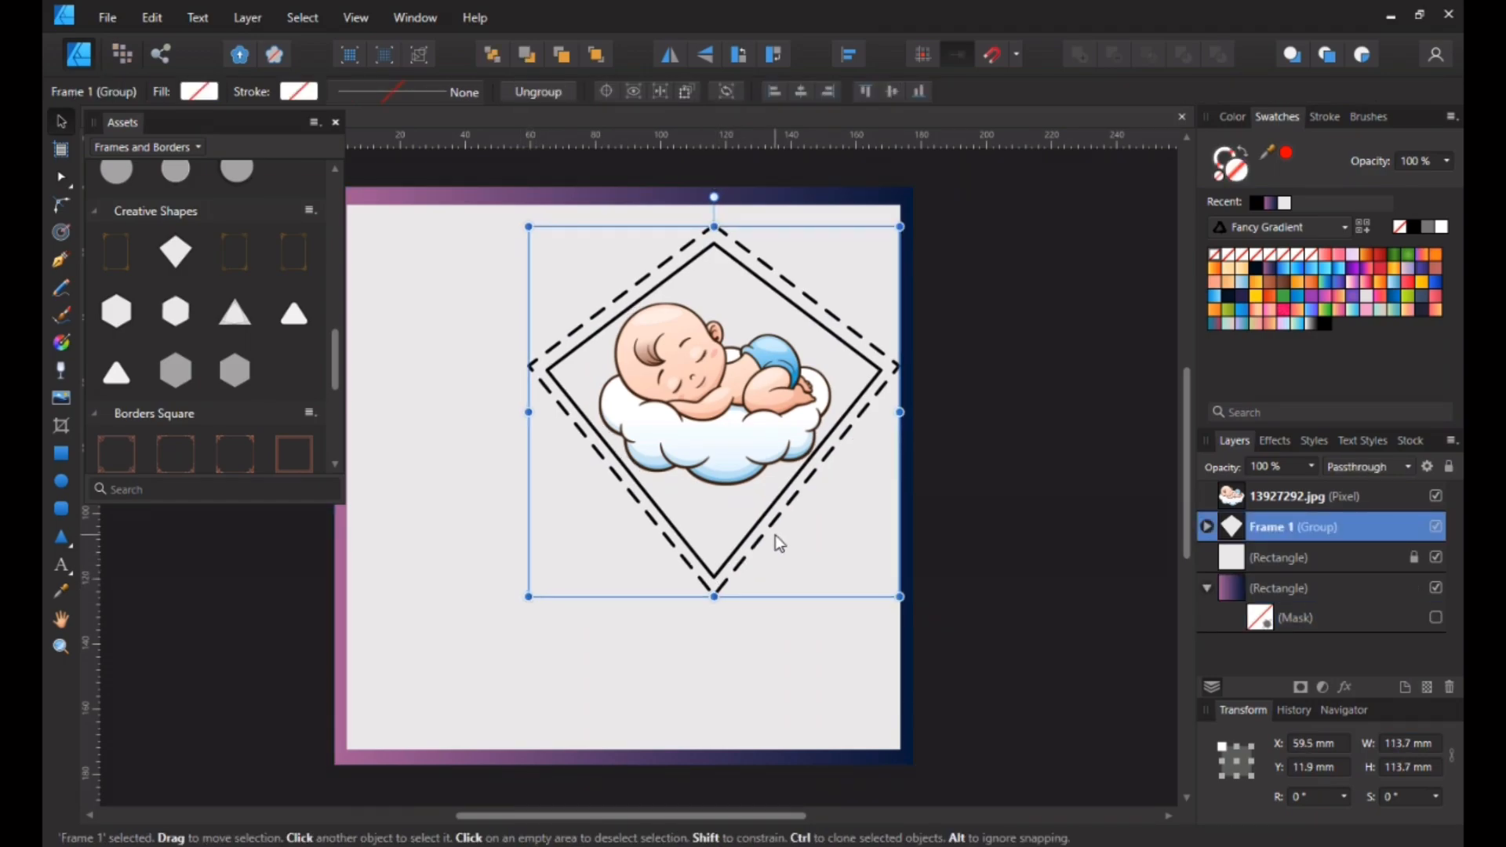
{"action": "left_click", "coordinate": [304, 93]}
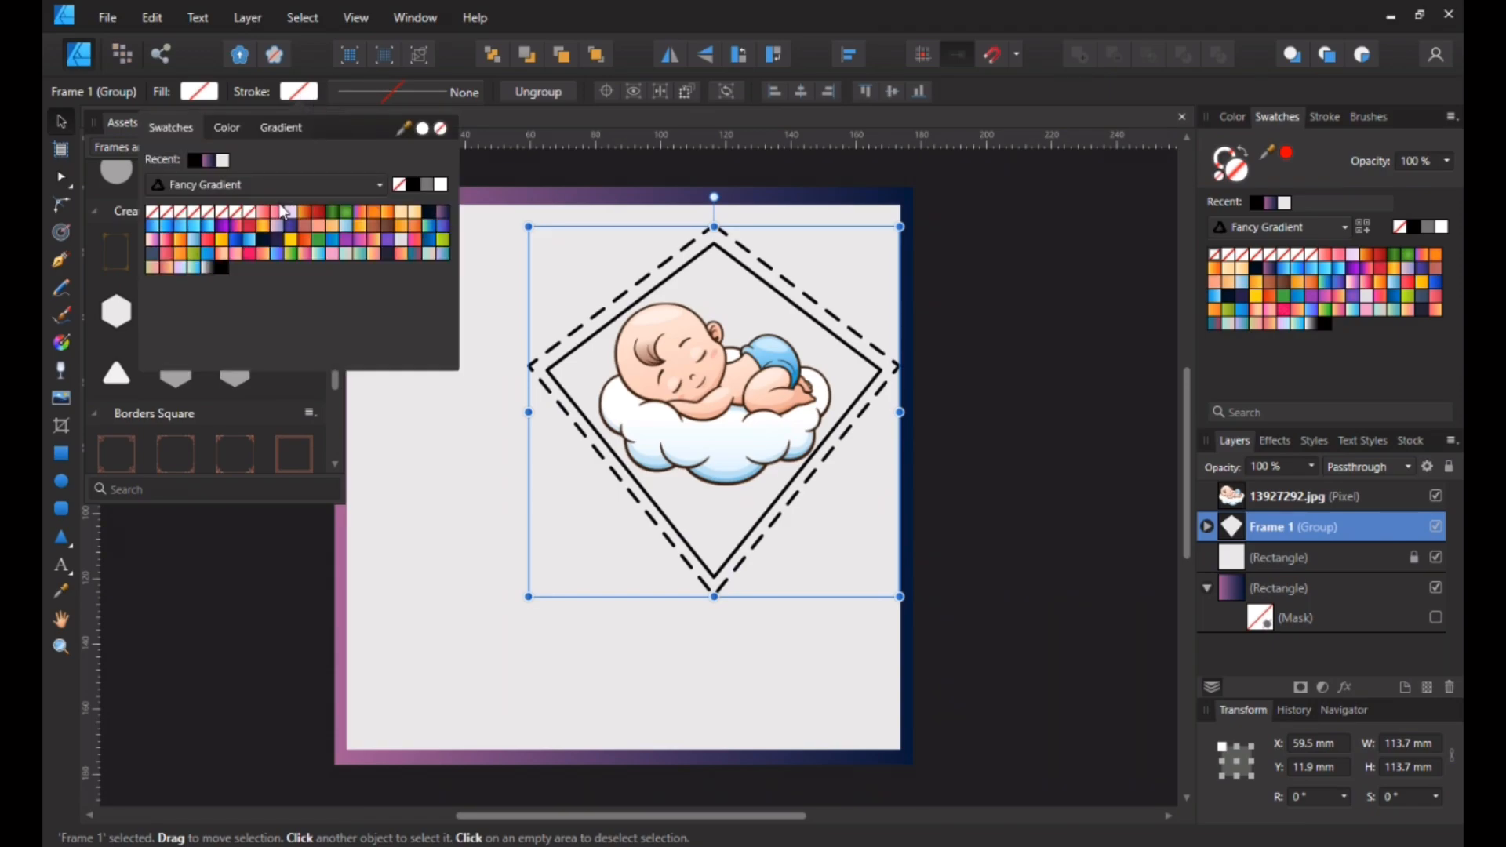
{"action": "left_click", "coordinate": [170, 269]}
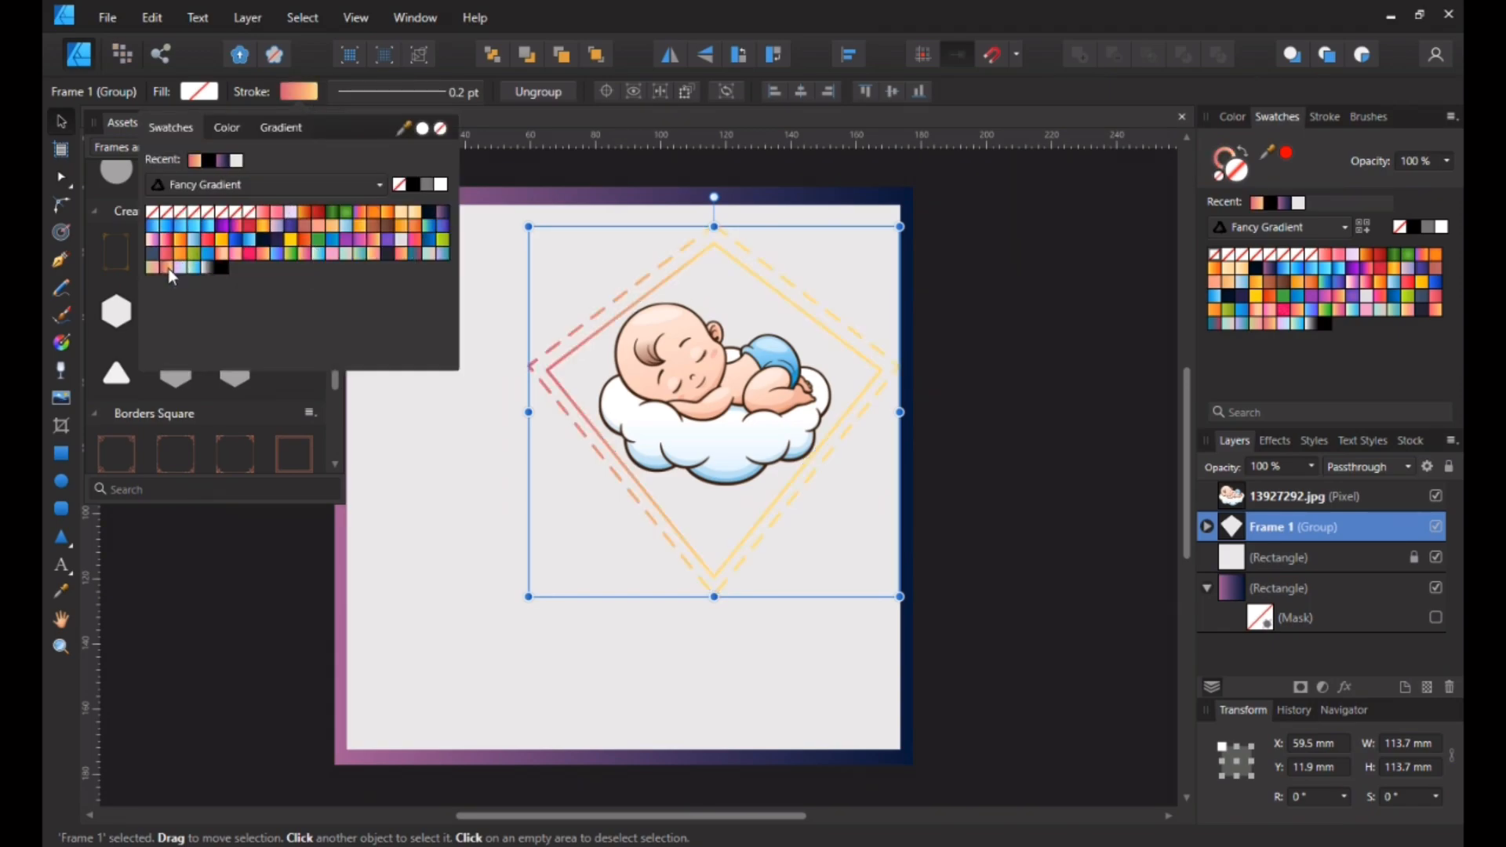
{"action": "left_click", "coordinate": [827, 534]}
{"action": "left_click", "coordinate": [828, 533]}
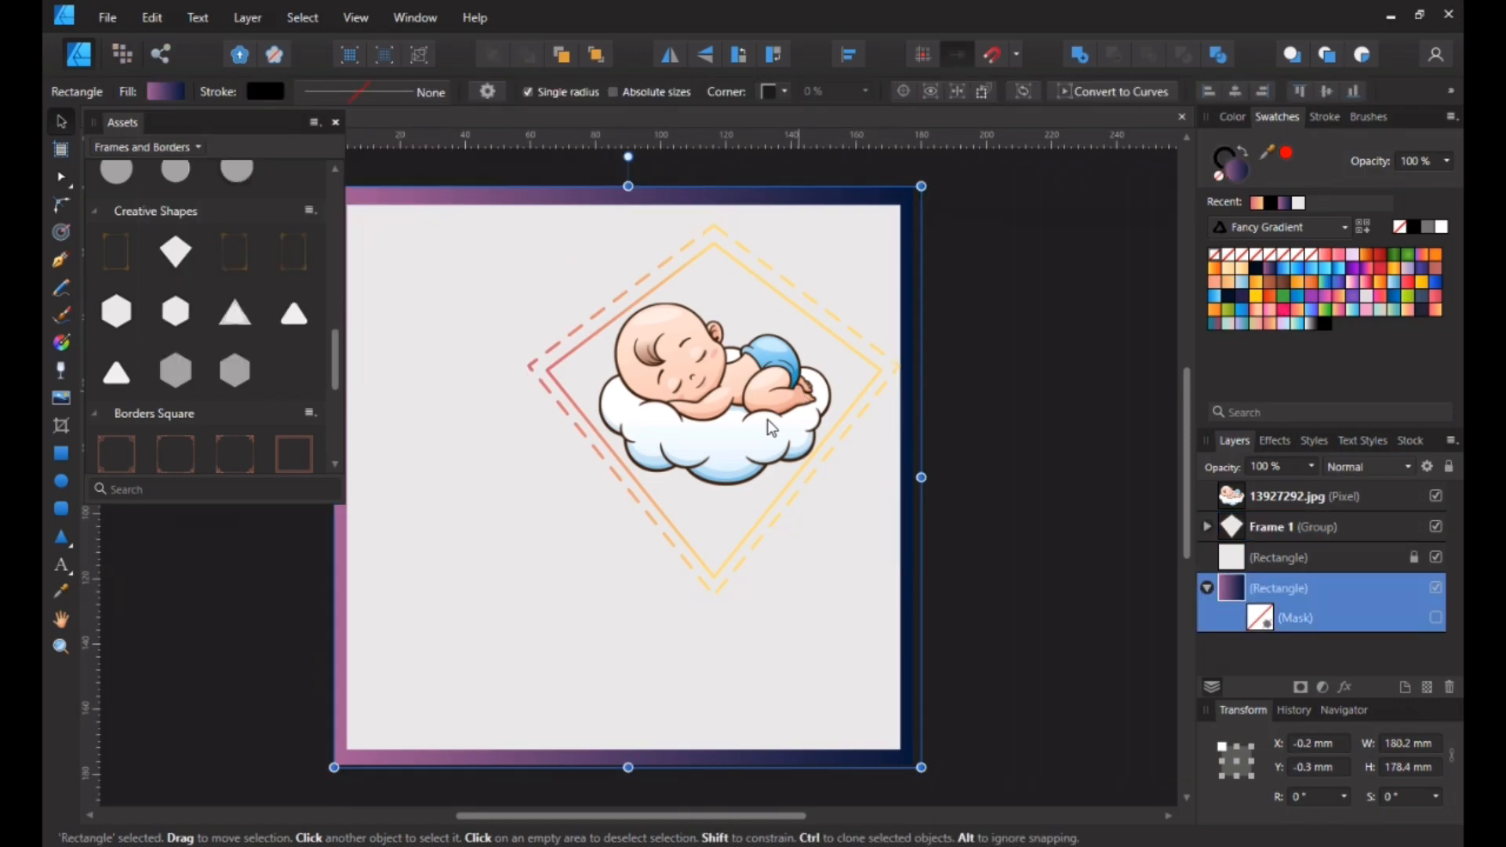
Switch the assets to Floral Decorative Elements and add the pink five-petal flower over the baby.
{"action": "left_click", "coordinate": [157, 147]}
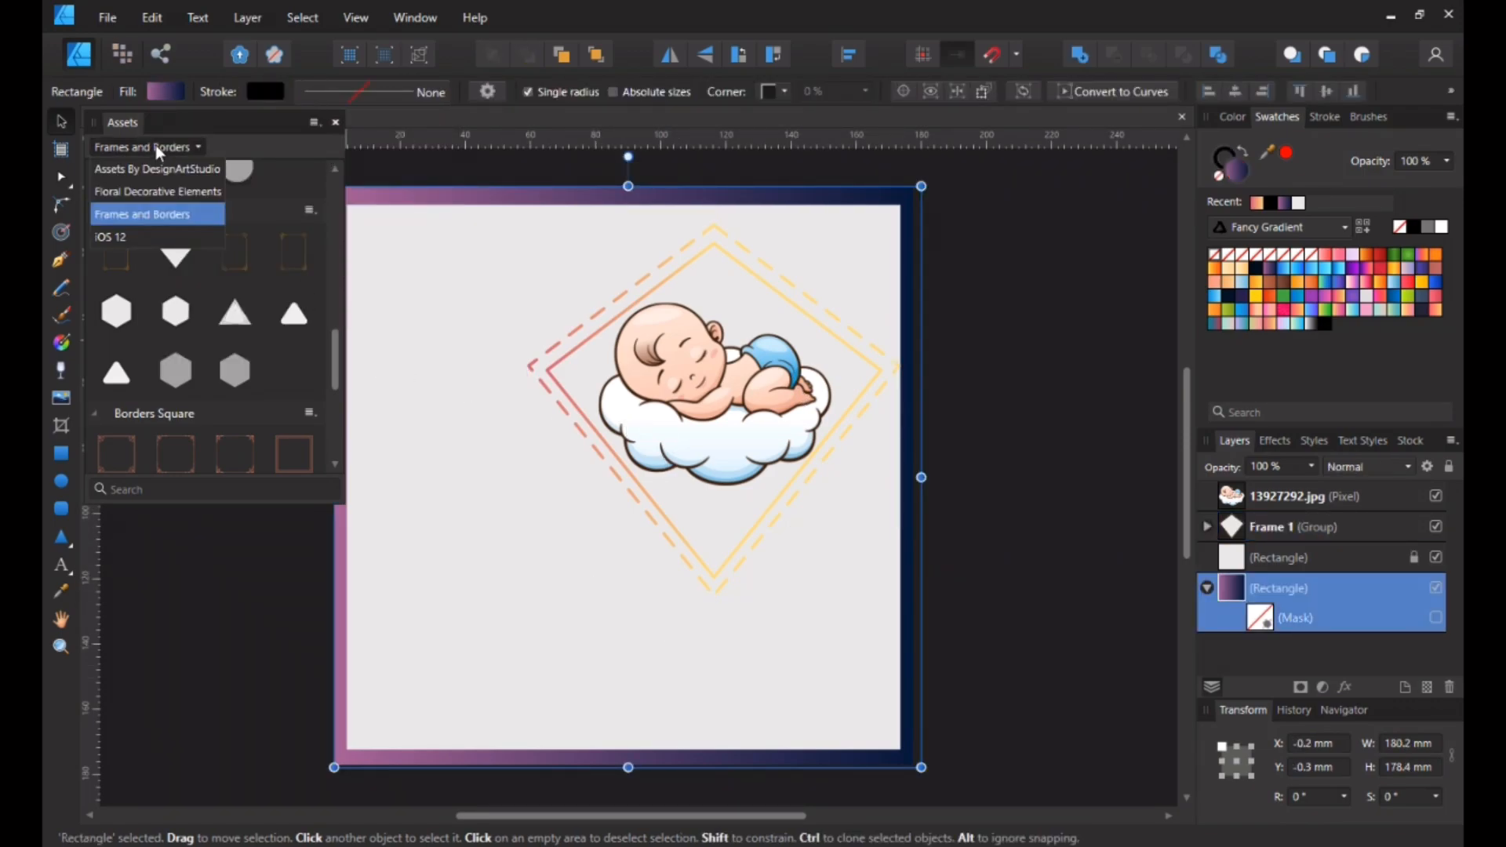
{"action": "left_click", "coordinate": [153, 191]}
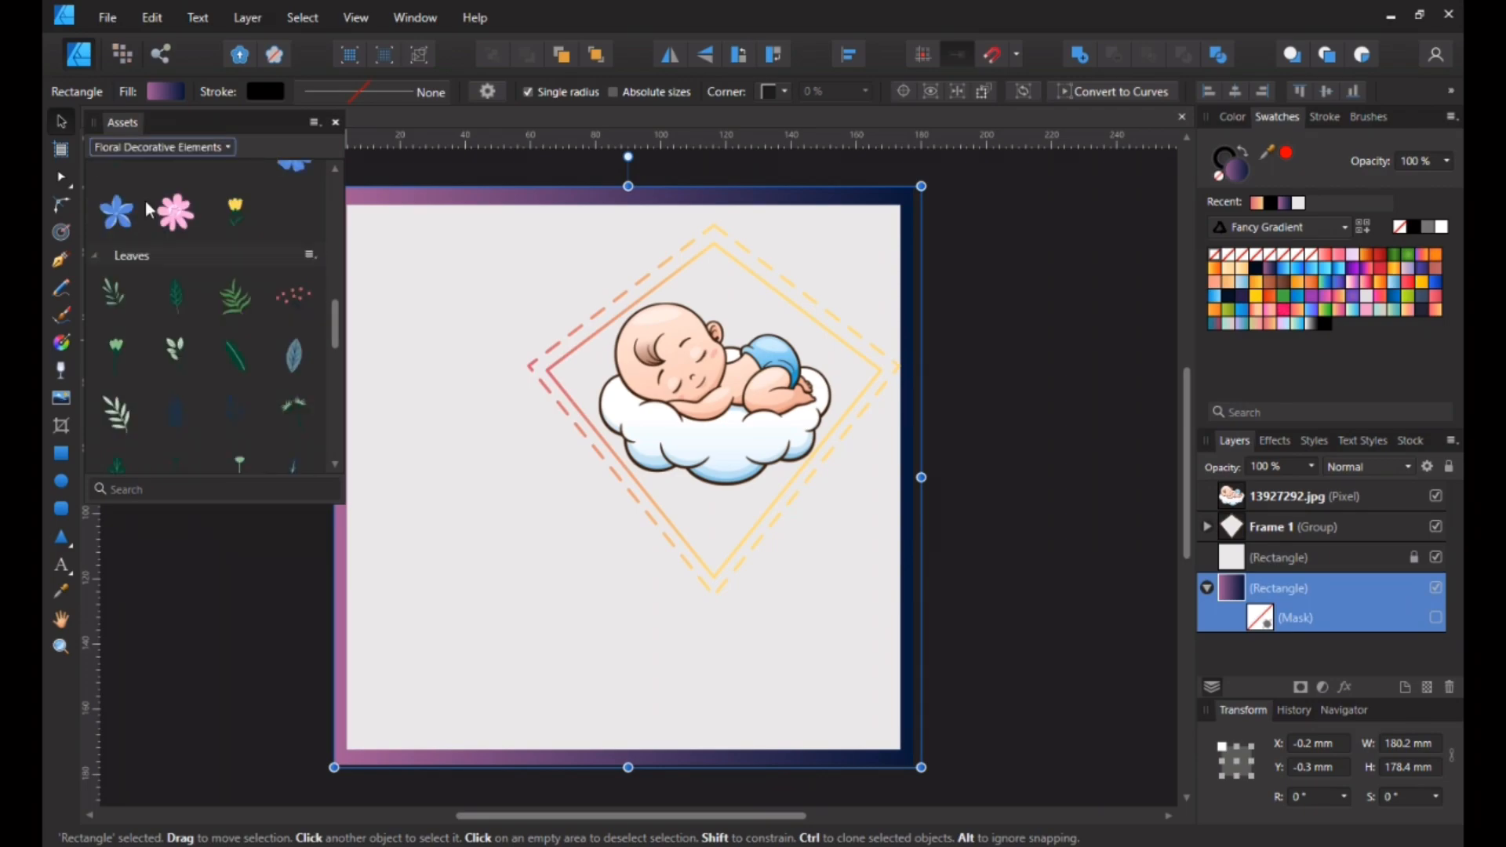
{"action": "scroll", "coordinate": [209, 341], "scroll_direction": "up", "scroll_amount": 8}
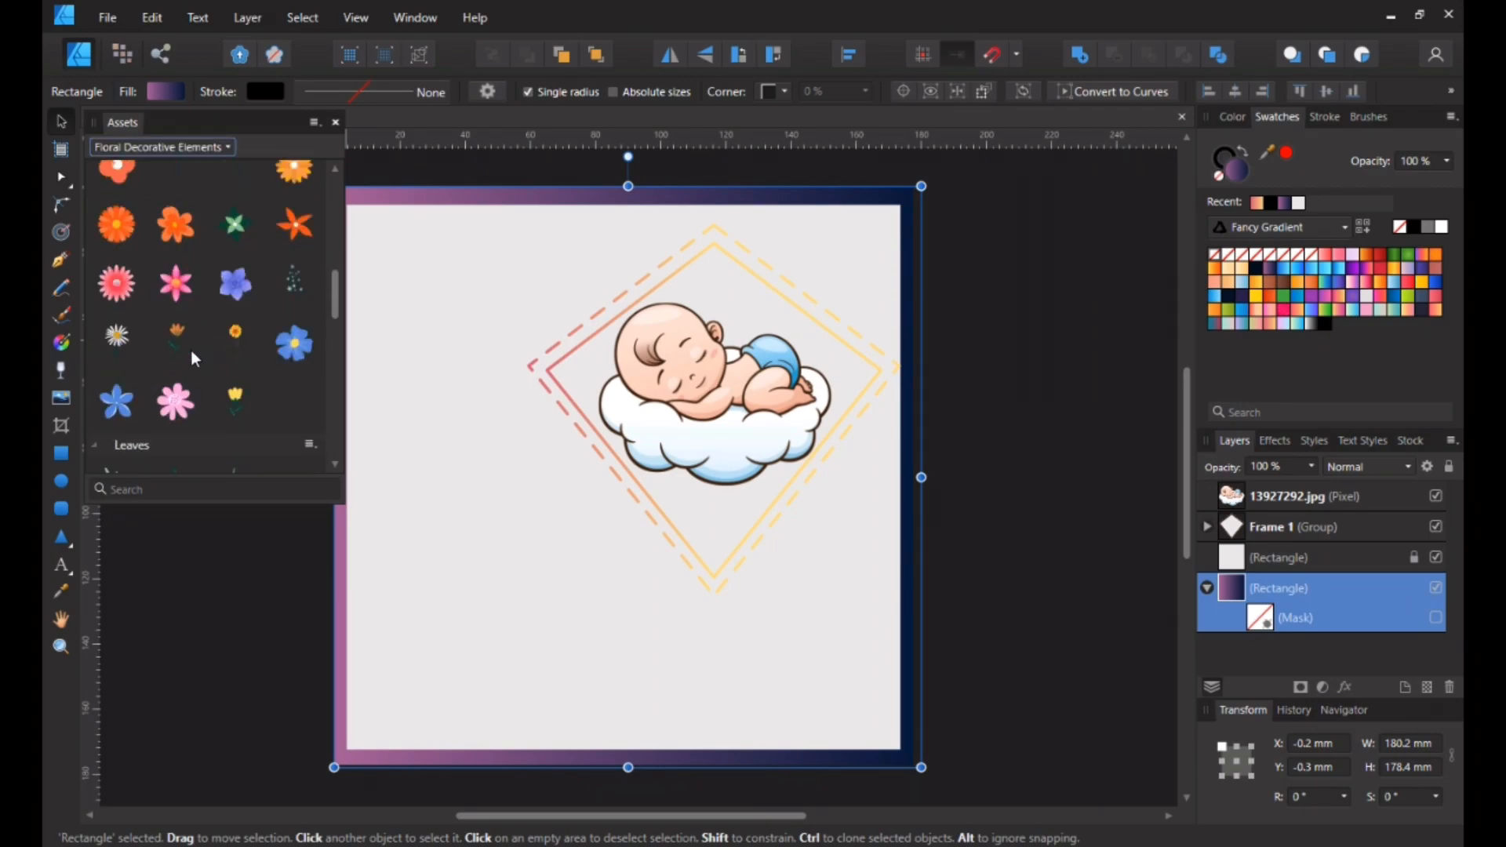
{"action": "scroll", "coordinate": [191, 351], "scroll_direction": "up", "scroll_amount": 4}
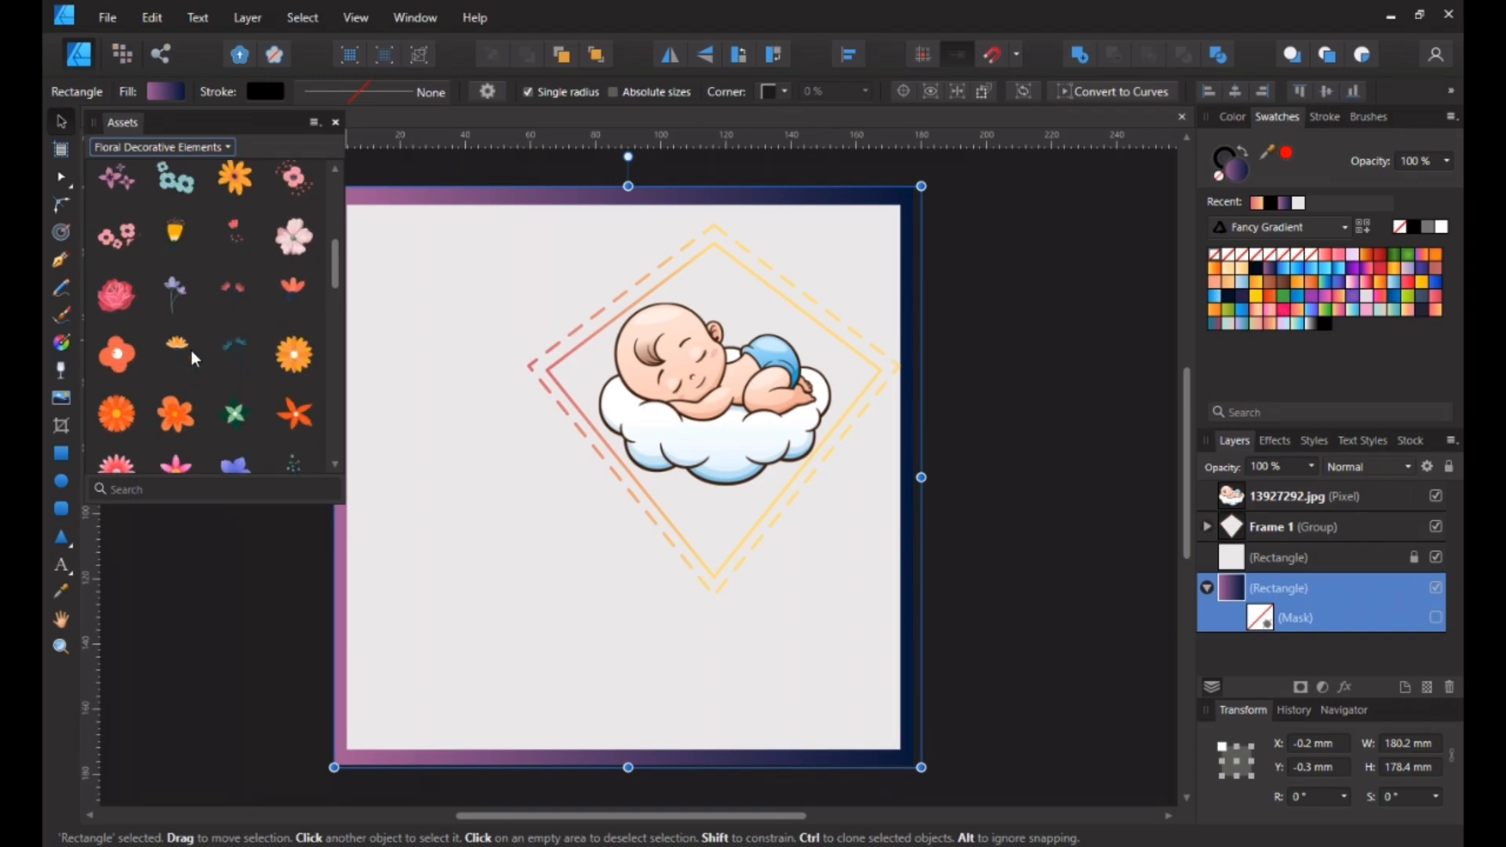
{"action": "scroll", "coordinate": [191, 350], "scroll_direction": "up", "scroll_amount": 3}
{"action": "left_click_drag", "start_coordinate": [311, 252], "coordinate": [656, 375]}
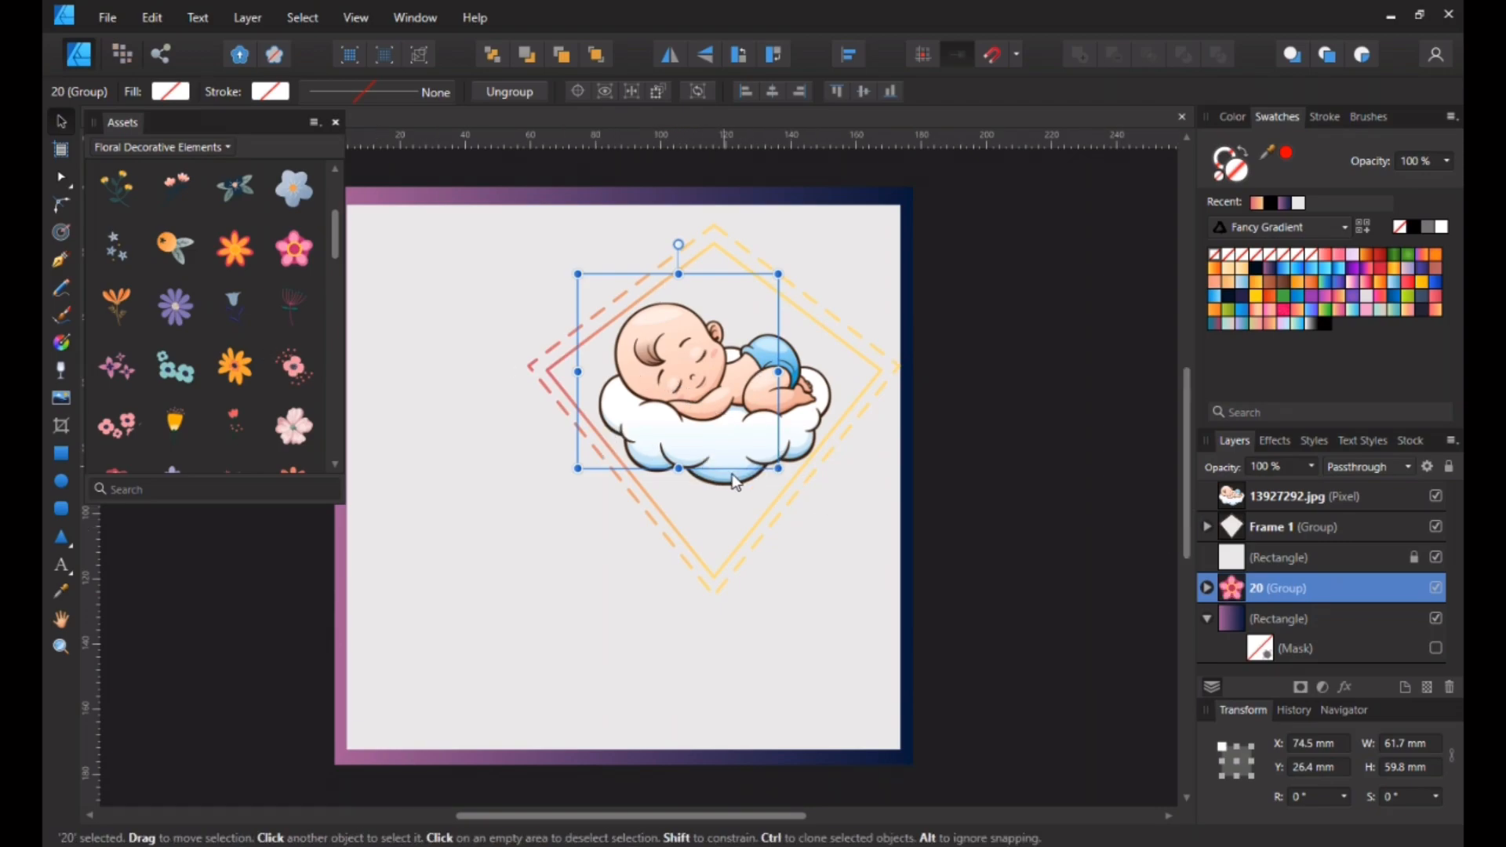
Bring the pink flower to the top of the layer order and shrink it to about 7 × 6.7 mm on the baby's head.
{"action": "left_click_drag", "start_coordinate": [1296, 584], "coordinate": [1278, 481]}
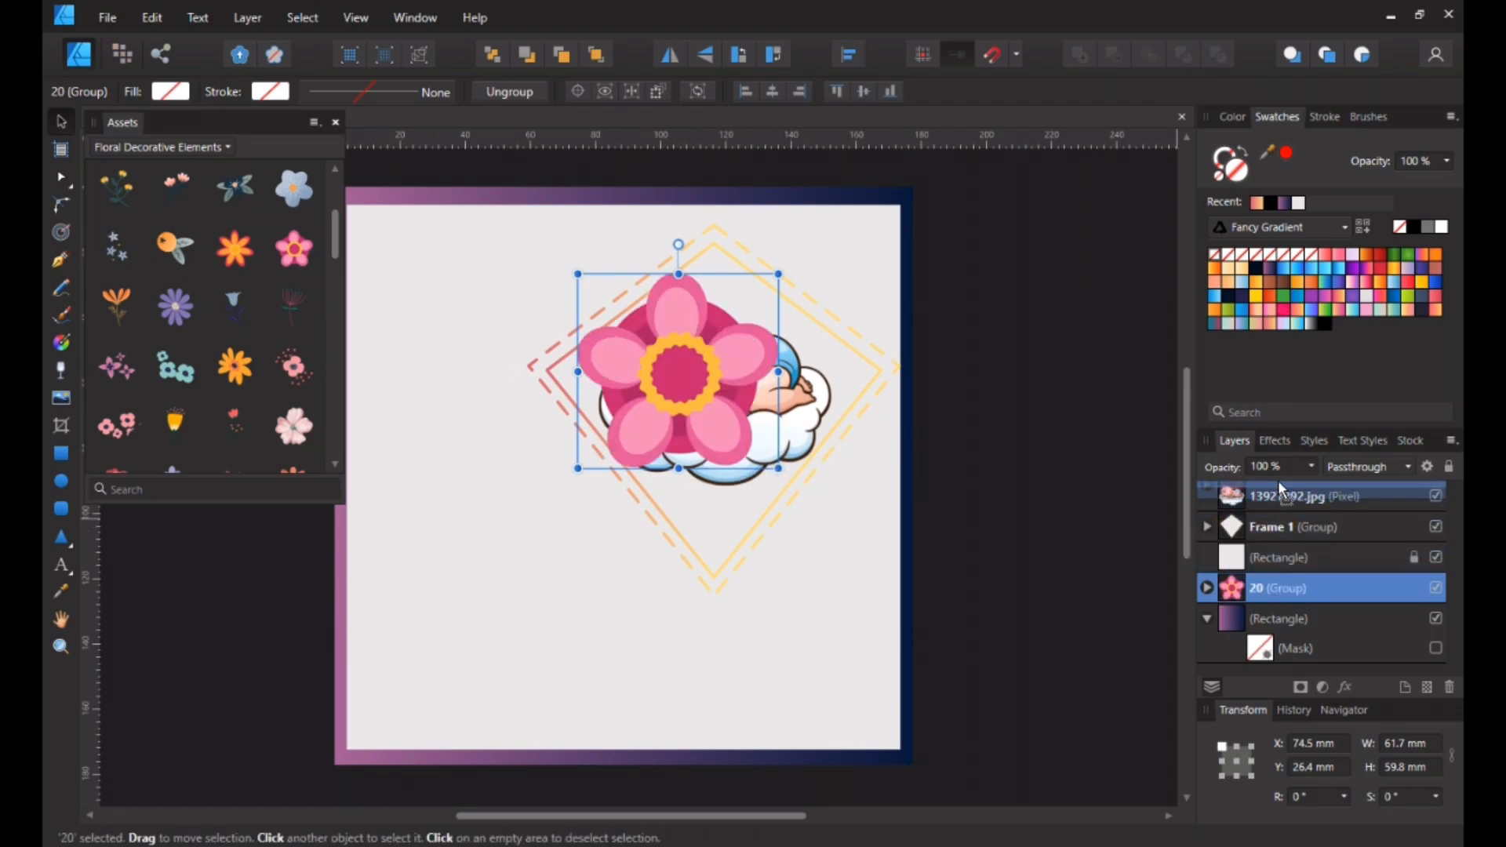
{"action": "left_click_drag", "start_coordinate": [787, 476], "coordinate": [719, 322]}
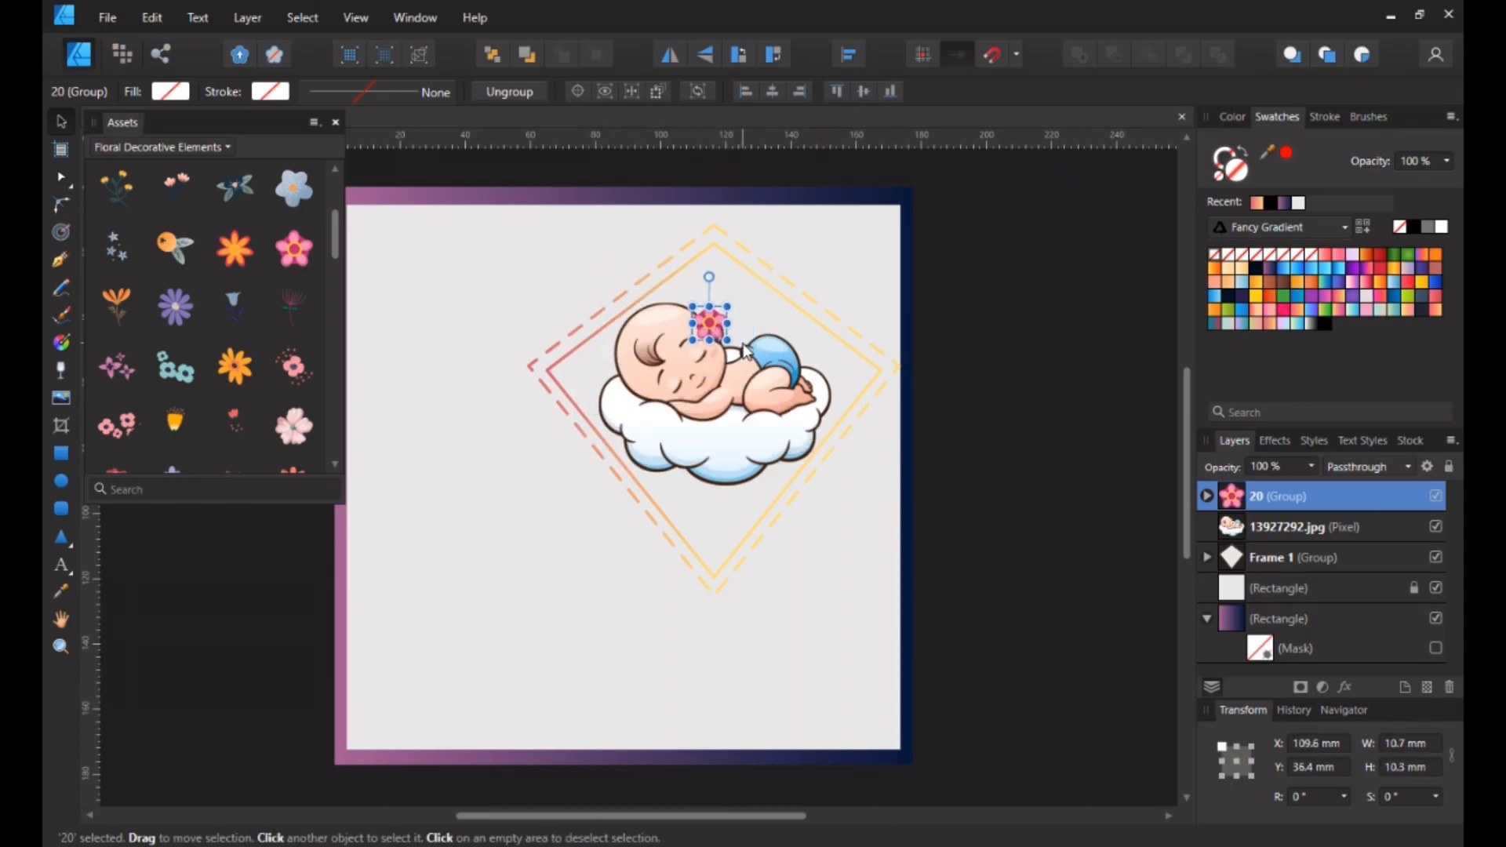
{"action": "left_click_drag", "start_coordinate": [728, 342], "coordinate": [717, 330]}
{"action": "left_click", "coordinate": [730, 304]}
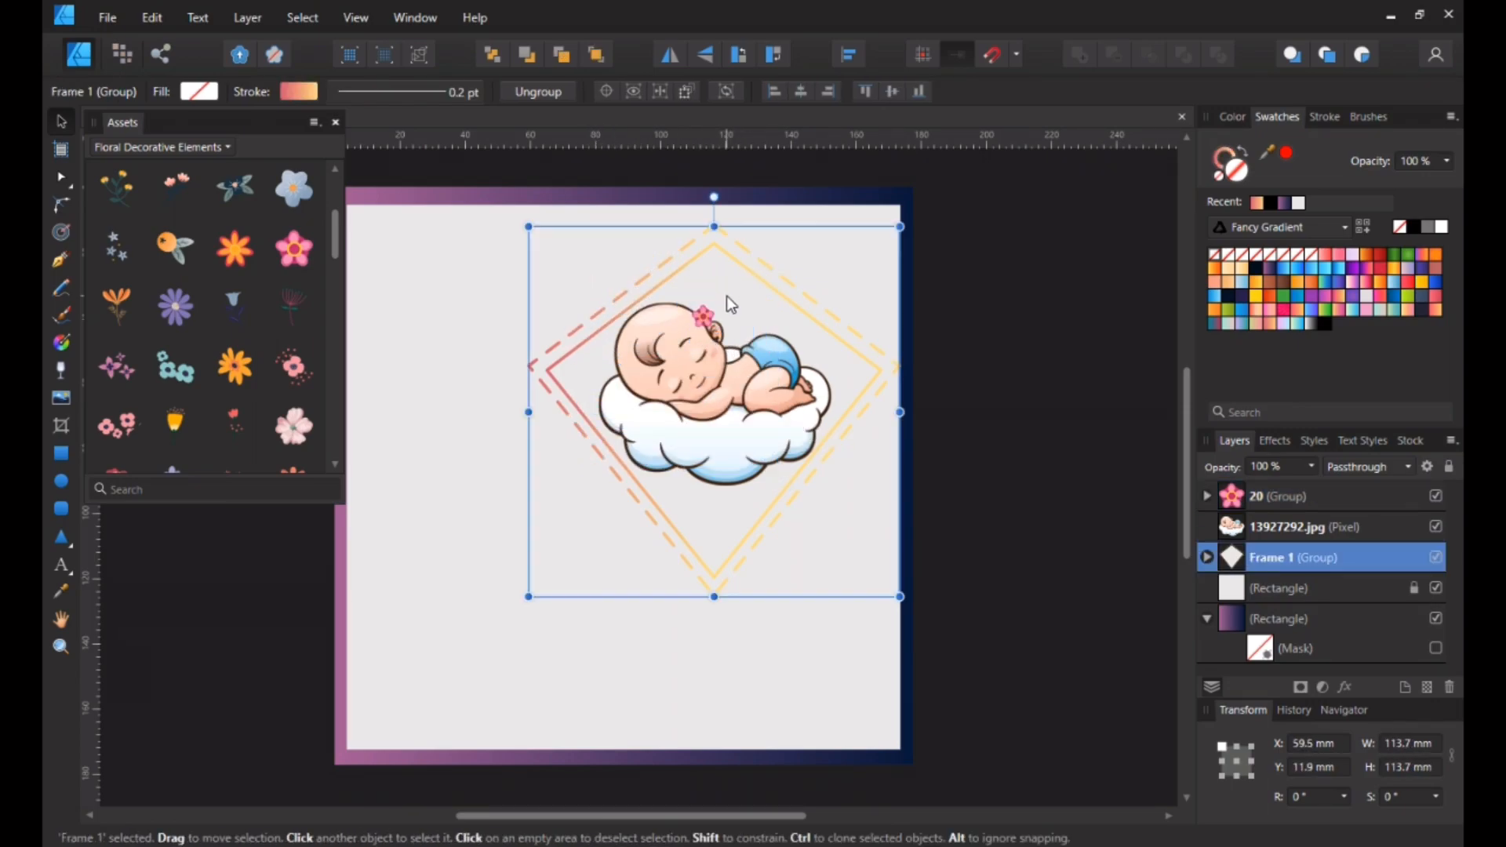
Nudge the pink flower right and down on the baby's head to about X 110.3 mm, Y 36.6 mm.
{"action": "left_click", "coordinate": [710, 308]}
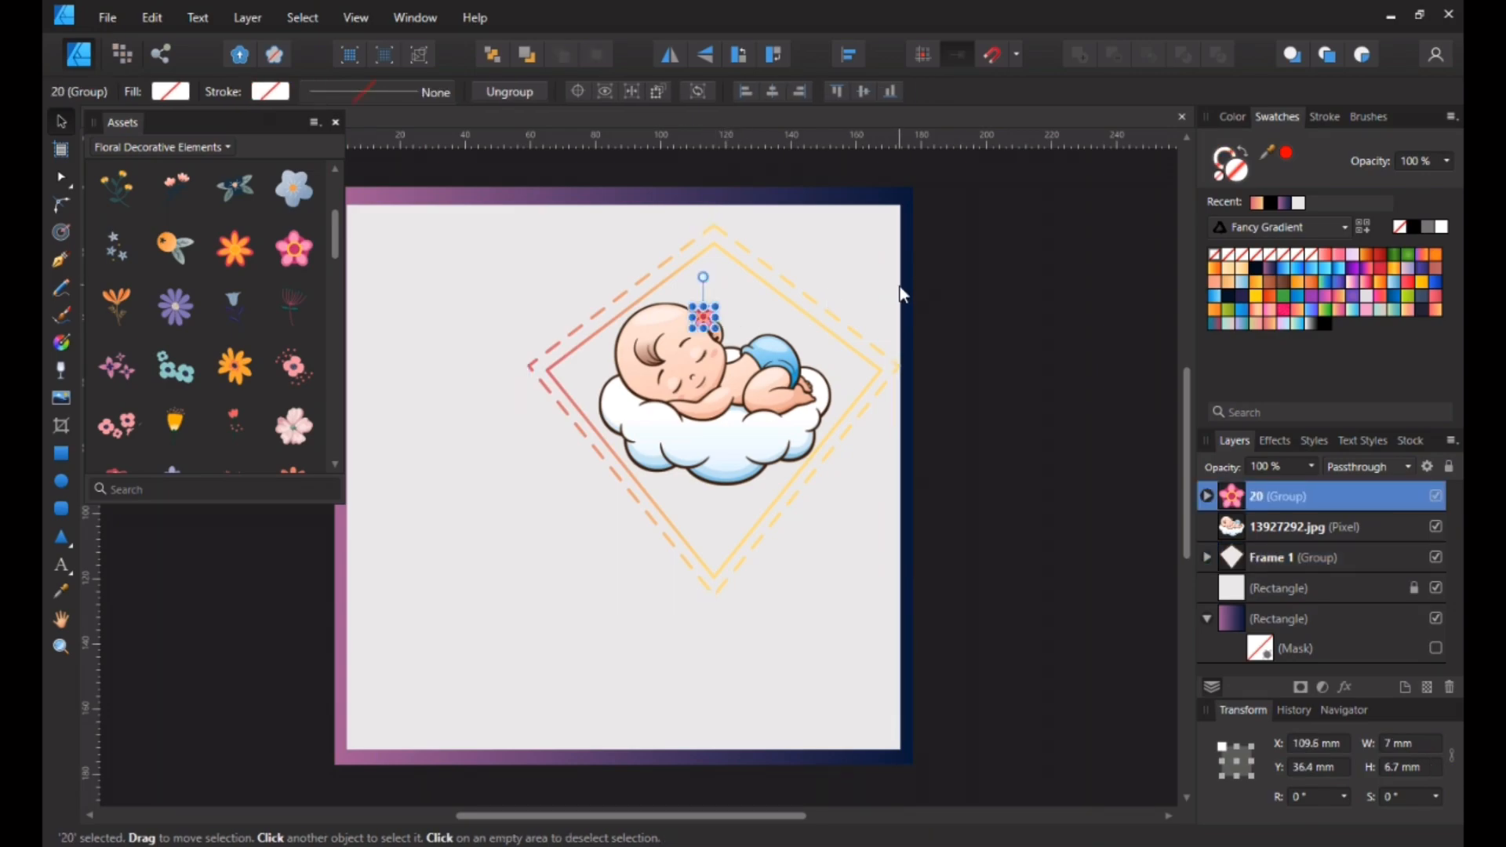
{"action": "key", "text": "Right"}
{"action": "key", "text": "Right"}
{"action": "key", "text": "Right"}
{"action": "key", "text": "Right"}
{"action": "key", "text": "Down"}
{"action": "key", "text": "Down"}
{"action": "key", "text": "Down"}
{"action": "key", "text": "Down"}
{"action": "key", "text": "Down"}
{"action": "key", "text": "Down"}
{"action": "key", "text": "Down"}
{"action": "key", "text": "Down"}
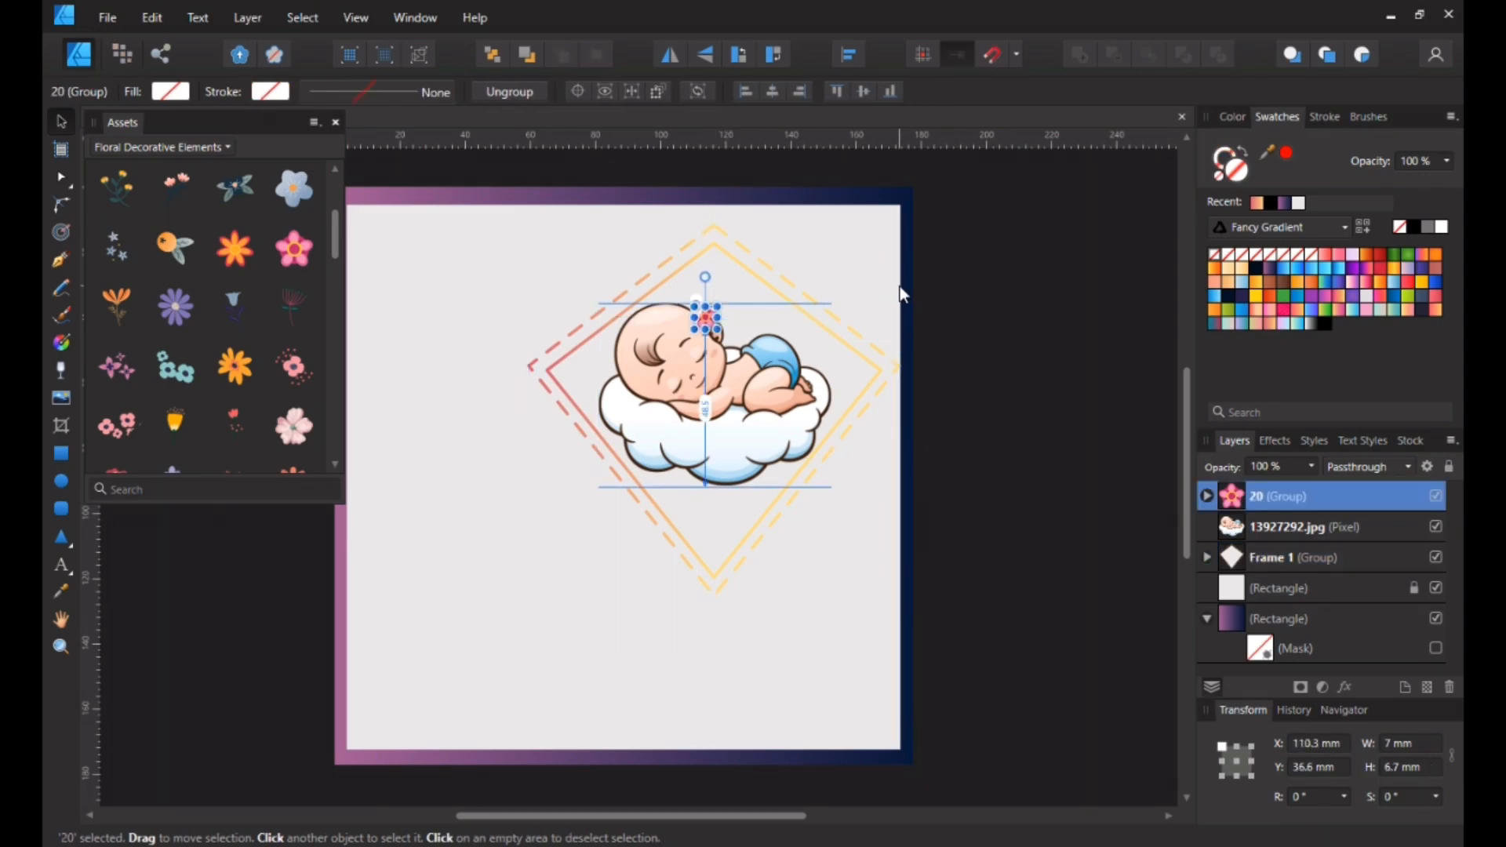
{"action": "left_click", "coordinate": [873, 289]}
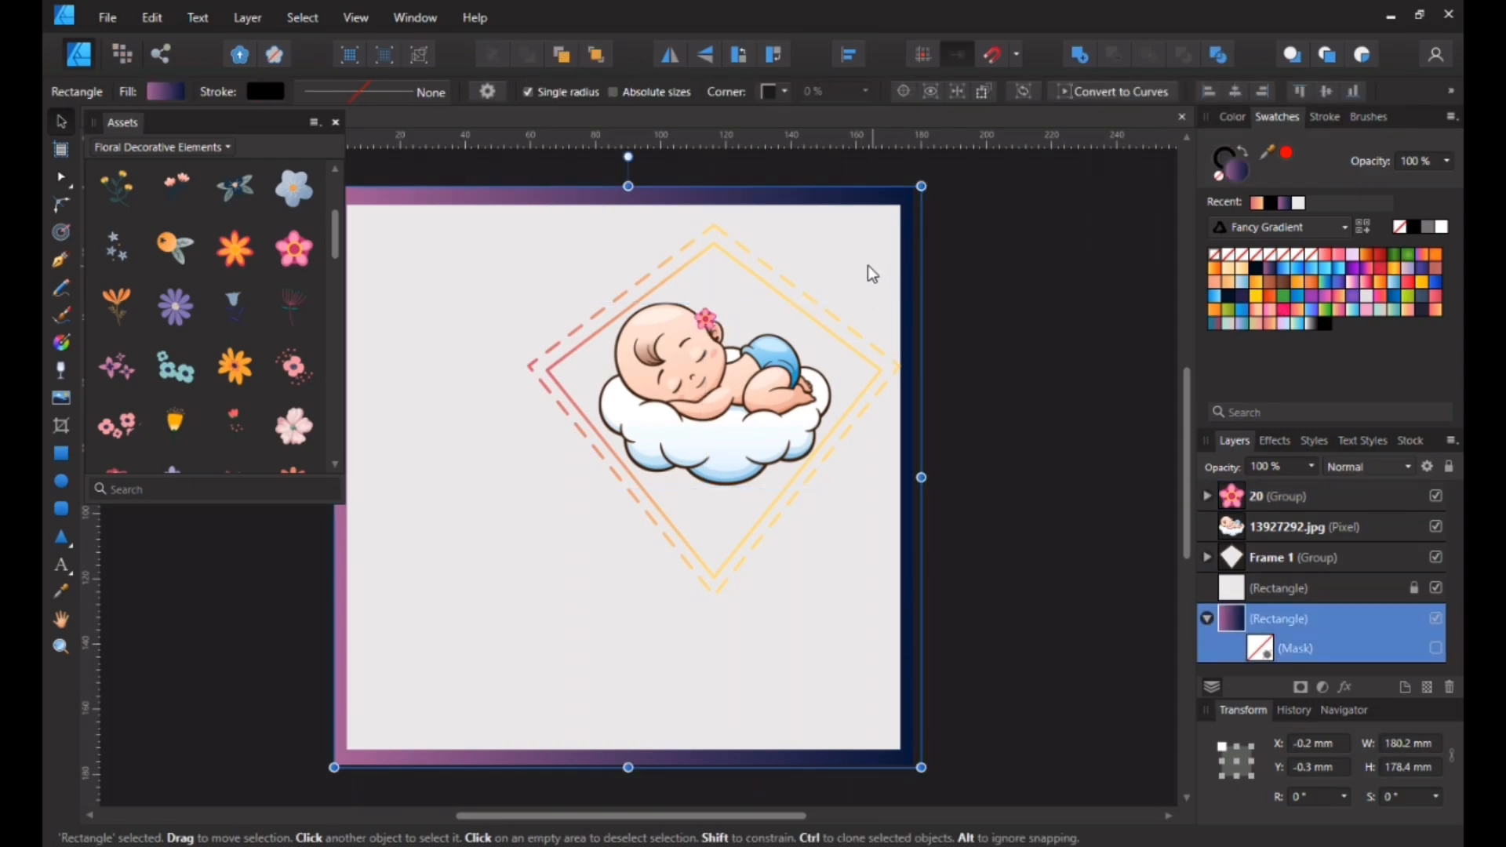
Browse the Floral Decorative Elements flowers and add the orange flower with red edges, asset 19, over the baby's diaper.
{"action": "scroll", "coordinate": [416, 476], "scroll_direction": "up", "scroll_amount": 1}
{"action": "mouse_move", "coordinate": [231, 363]}
{"action": "left_mouse_down"}
{"action": "mouse_move", "coordinate": [419, 381]}
{"action": "mouse_move", "coordinate": [71, 362]}
{"action": "mouse_move", "coordinate": [218, 361]}
{"action": "left_mouse_up"}
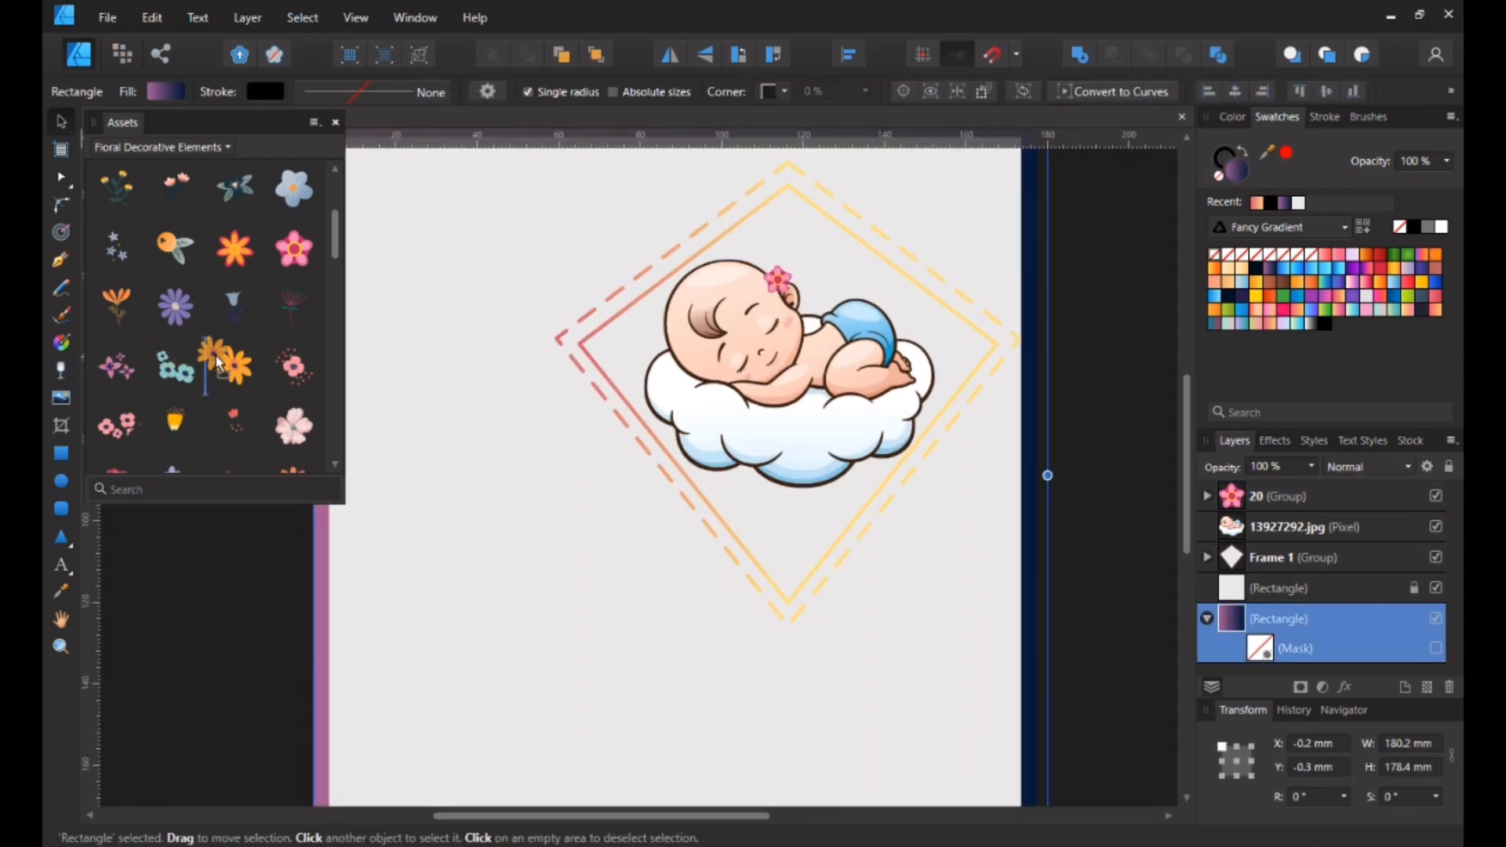
{"action": "scroll", "coordinate": [206, 282], "scroll_direction": "down", "scroll_amount": 5}
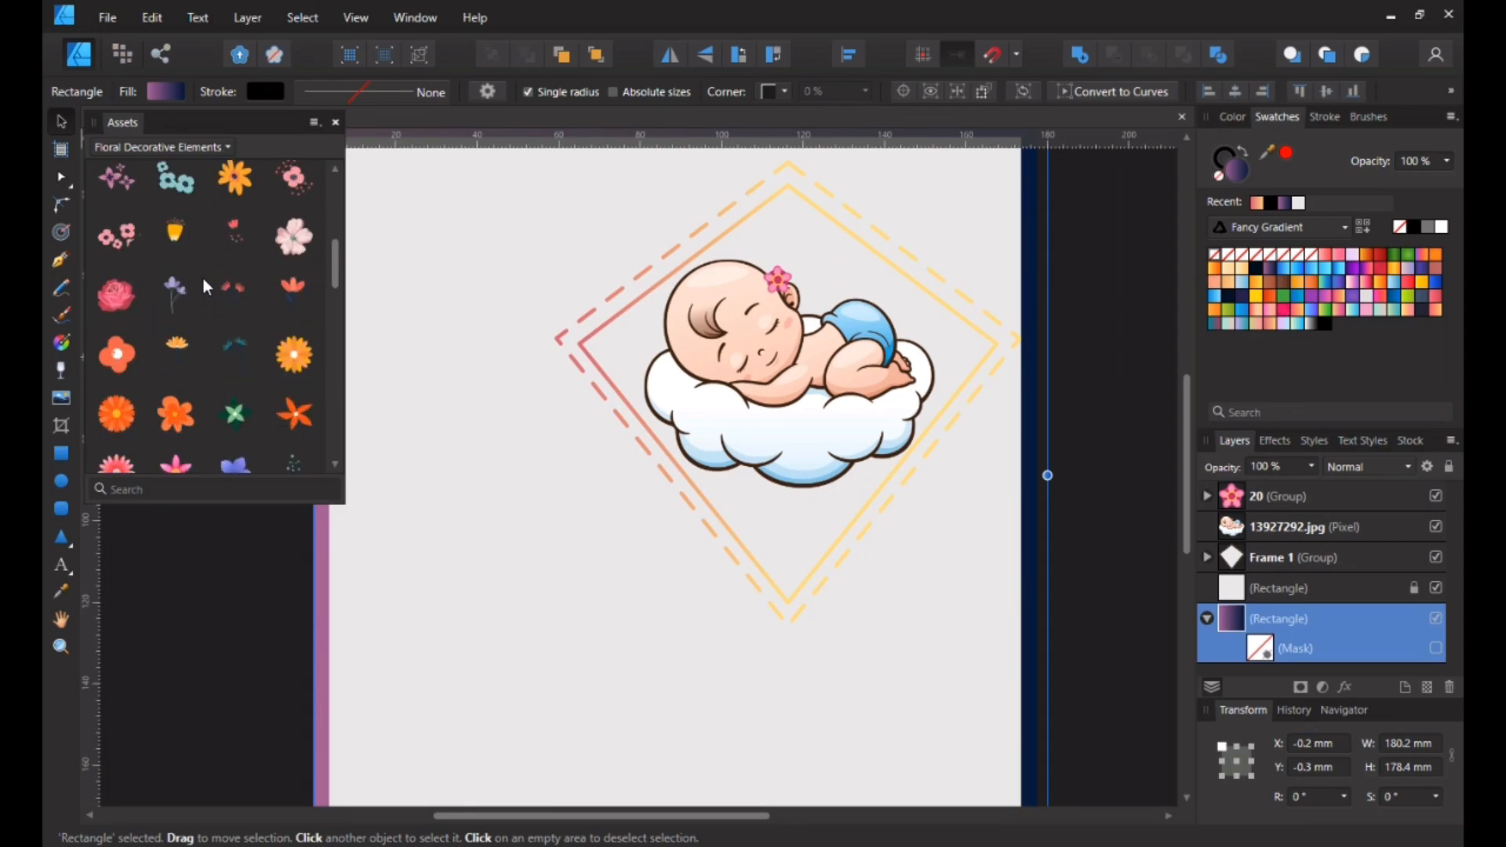
{"action": "scroll", "coordinate": [204, 279], "scroll_direction": "down", "scroll_amount": 3}
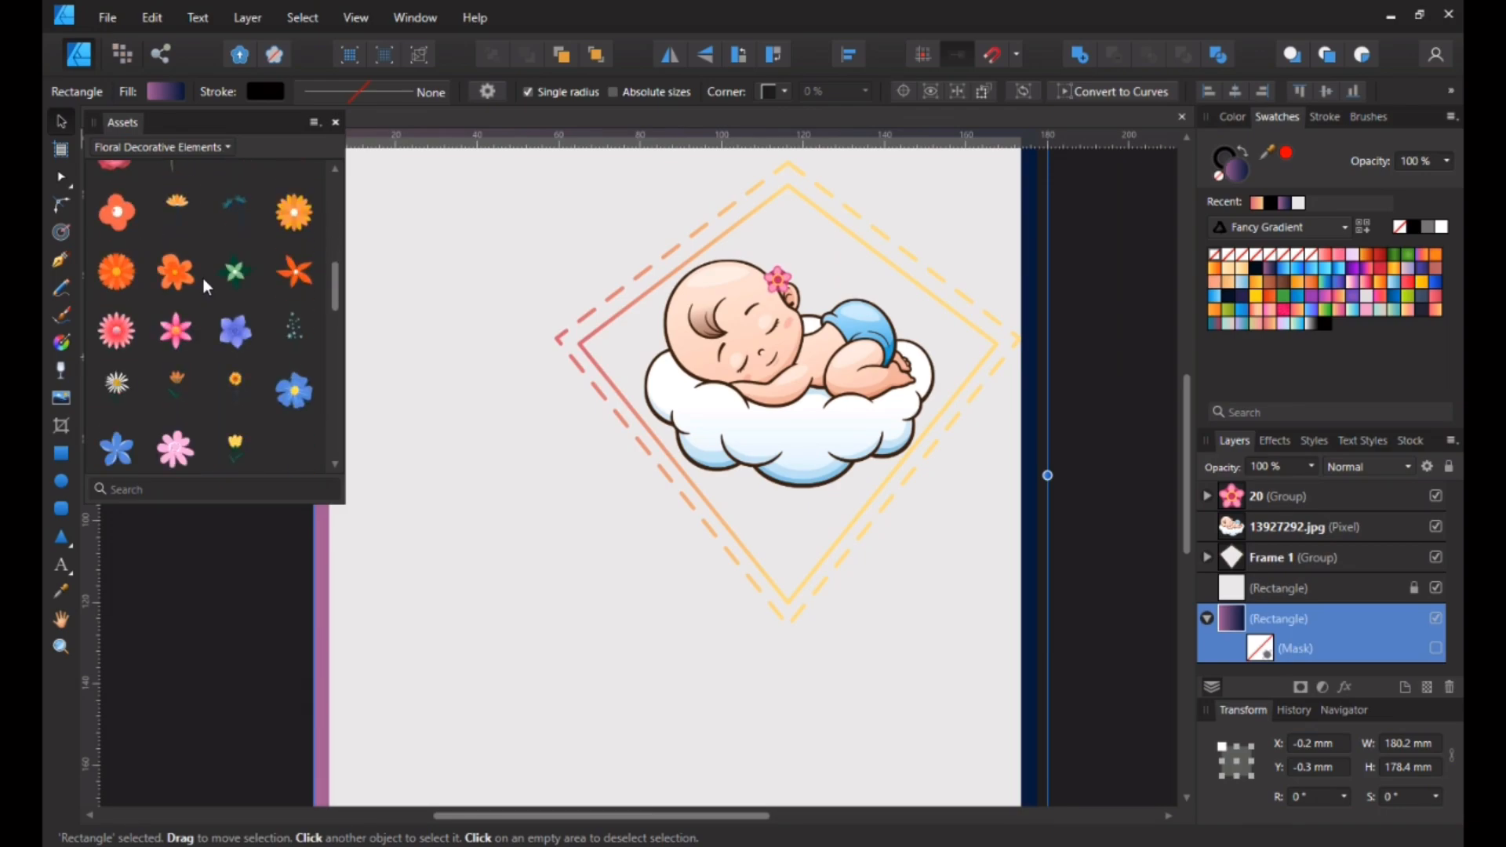
{"action": "scroll", "coordinate": [248, 368], "scroll_direction": "up", "scroll_amount": 5}
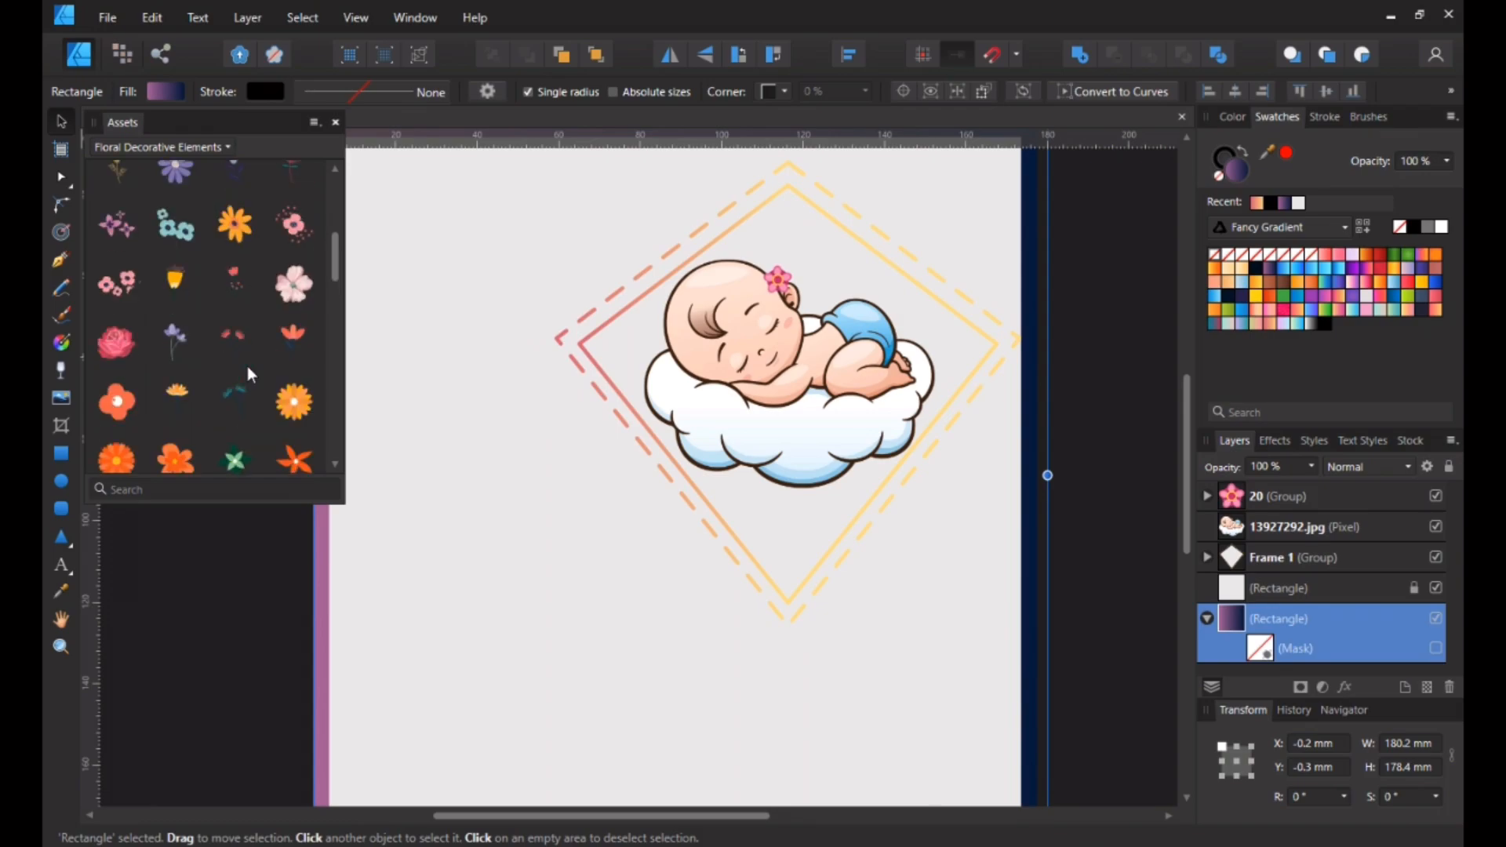
{"action": "scroll", "coordinate": [247, 359], "scroll_direction": "up", "scroll_amount": 2}
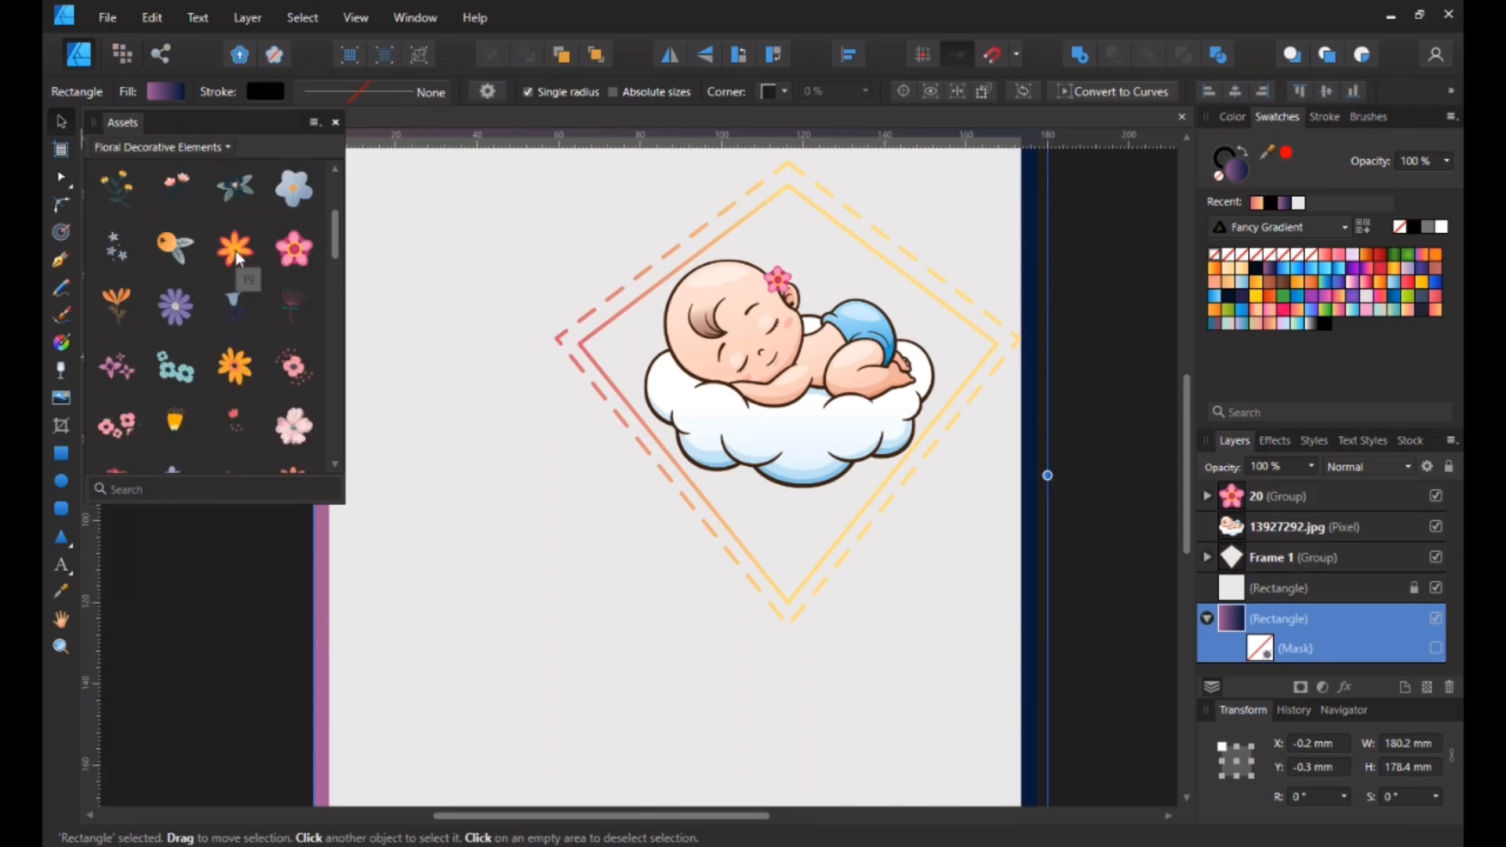
{"action": "left_click_drag", "start_coordinate": [240, 242], "coordinate": [864, 319]}
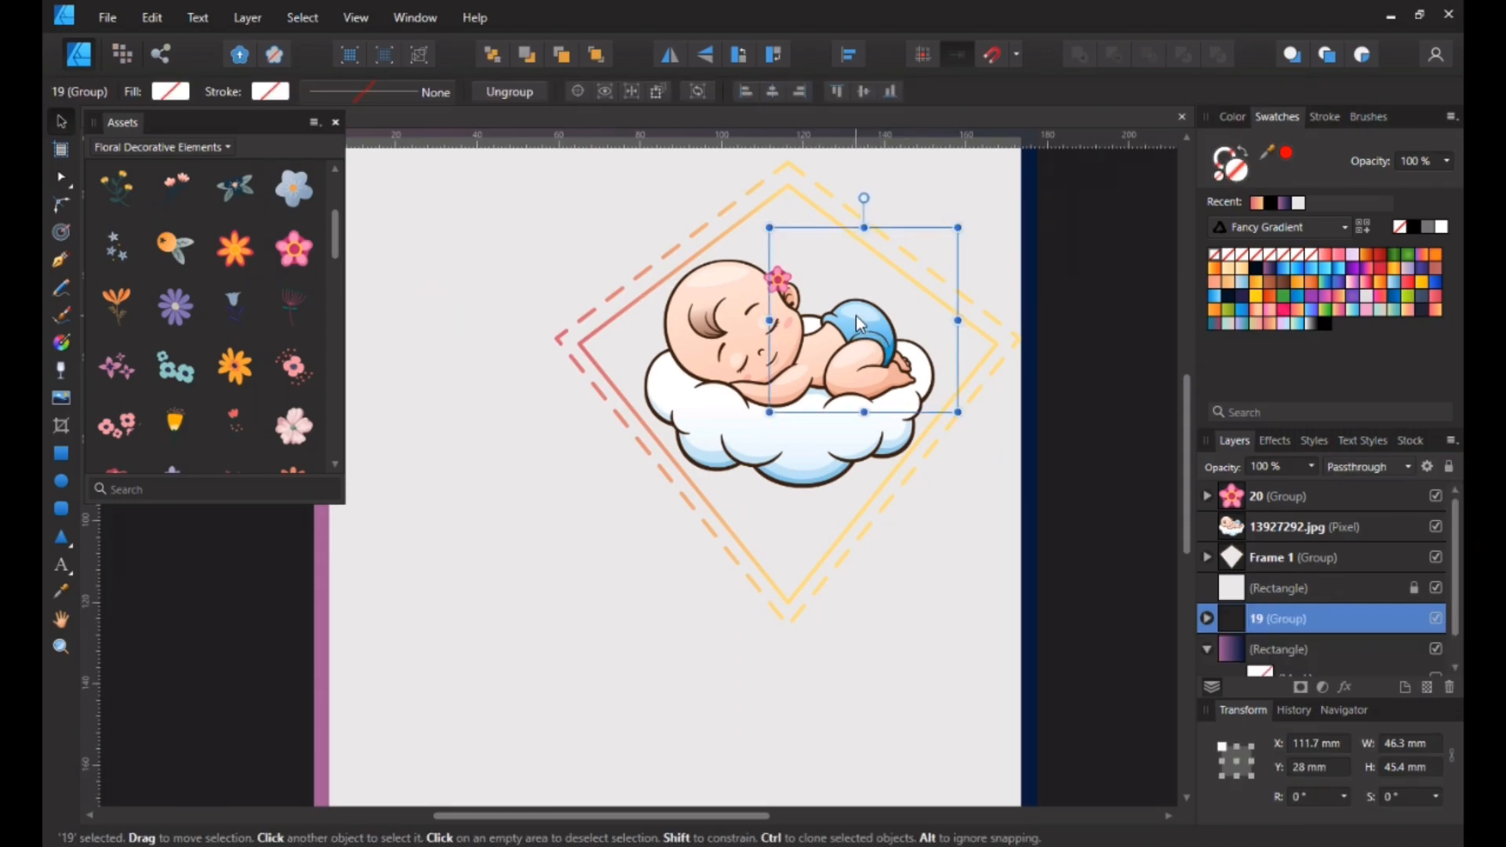
Move the orange flower into the pink flower's group and shrink it to about 10 × 9.8 mm on the diaper.
{"action": "left_click_drag", "start_coordinate": [1288, 596], "coordinate": [1300, 502]}
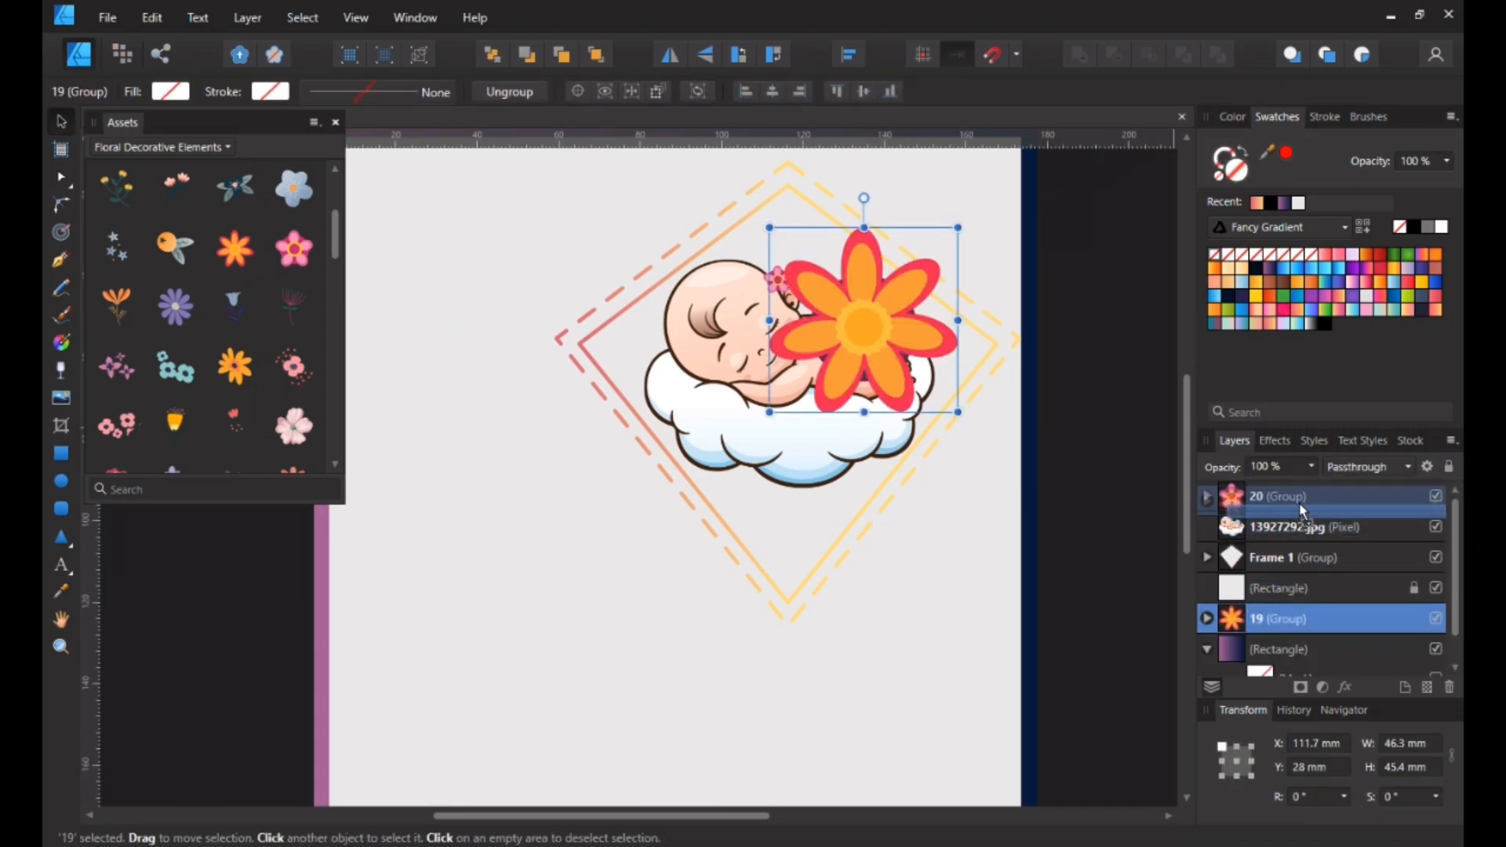
{"action": "left_click_drag", "start_coordinate": [957, 408], "coordinate": [883, 332]}
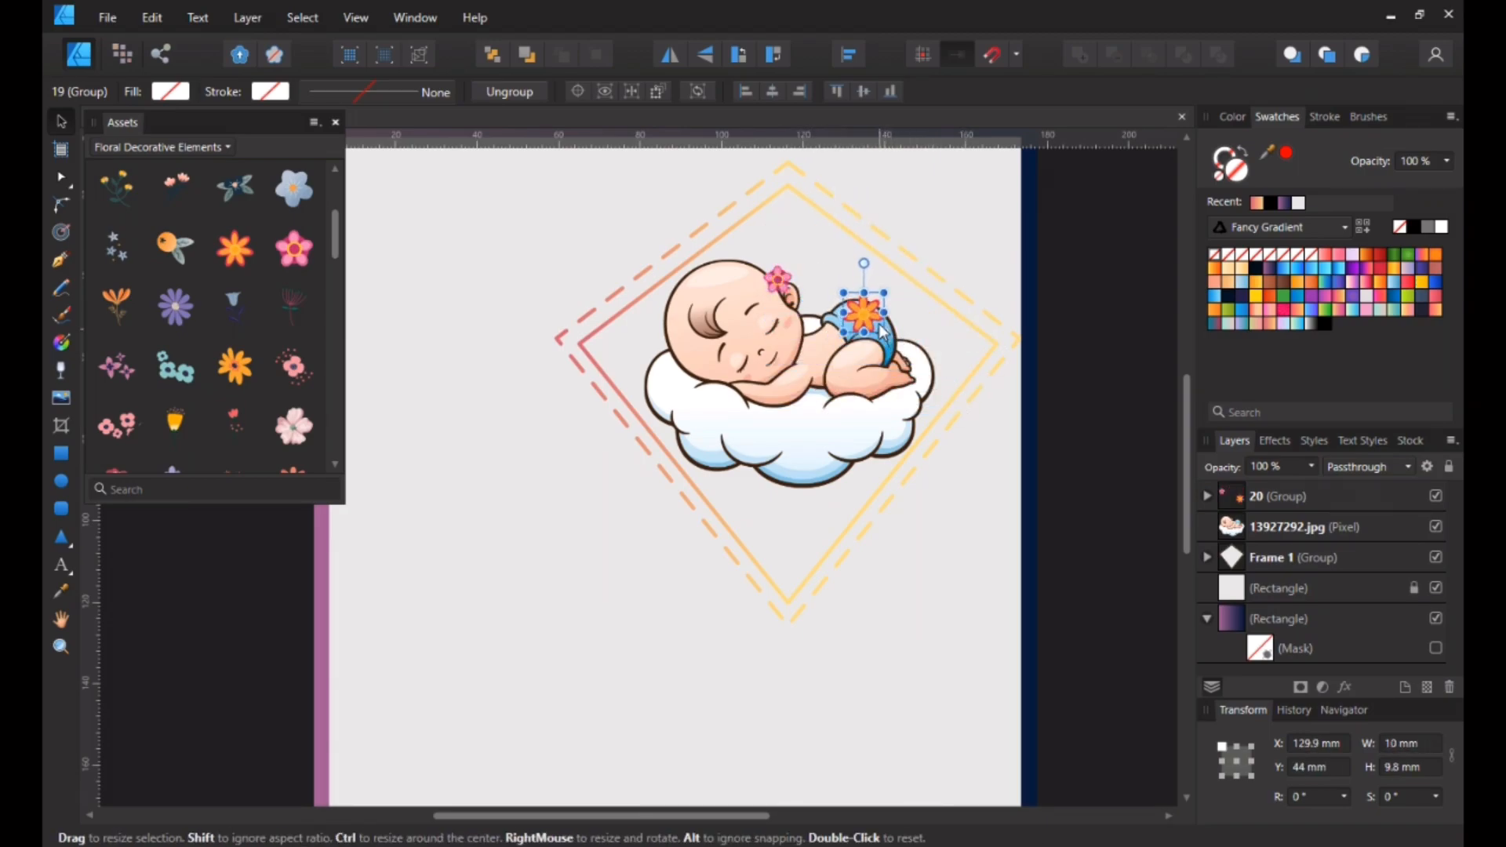
{"action": "left_click", "coordinate": [926, 314]}
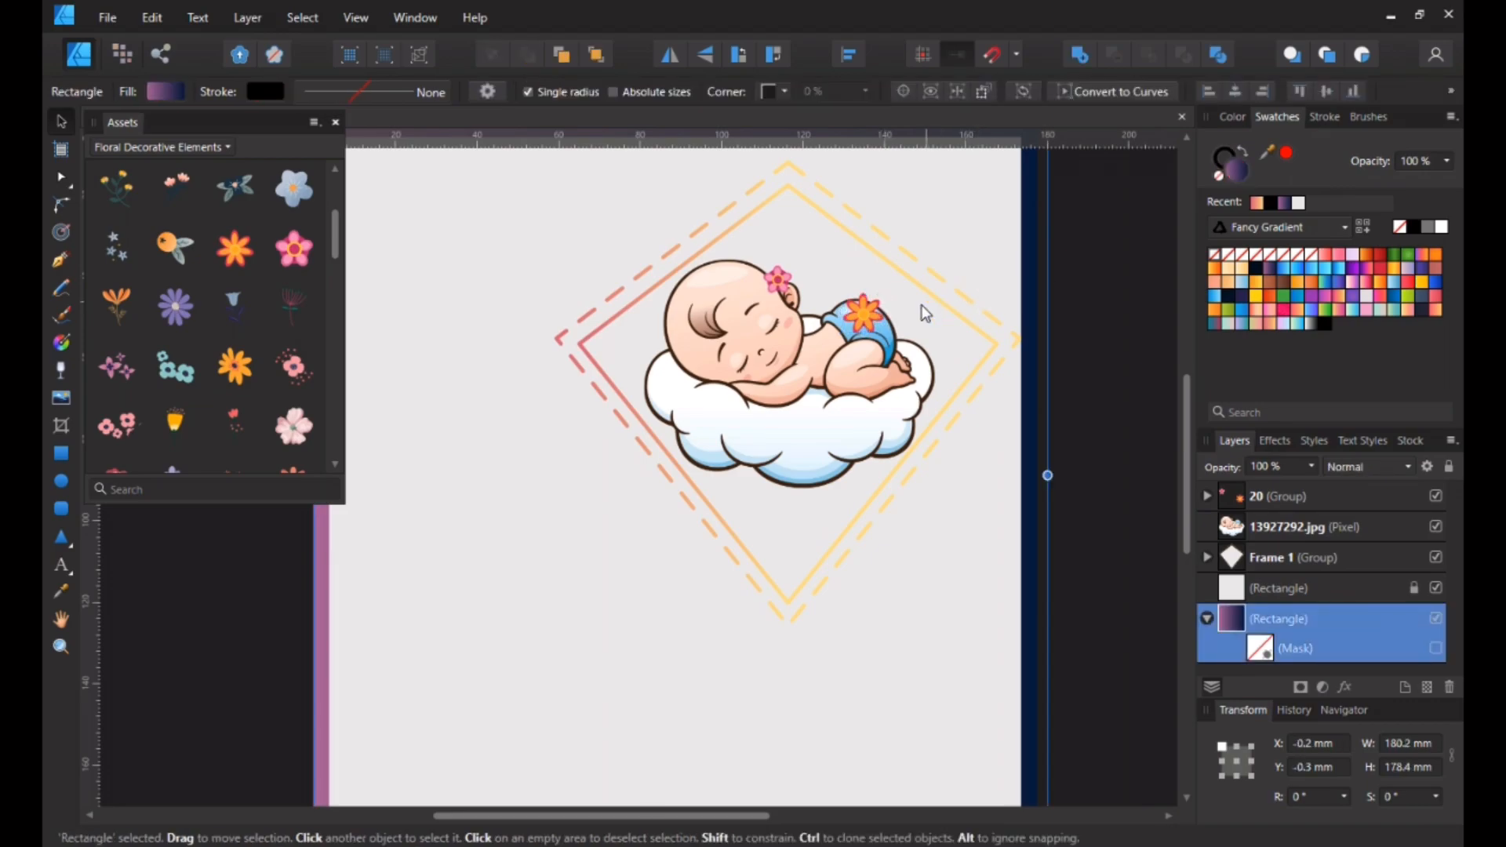
Nudge the group holding both flowers down to about Y 38.6 mm.
{"action": "left_click", "coordinate": [863, 319]}
{"action": "key", "text": "Down"}
{"action": "key", "text": "Left"}
{"action": "key", "text": "Down"}
{"action": "key", "text": "Down"}
{"action": "key", "text": "Down"}
{"action": "key", "text": "Down"}
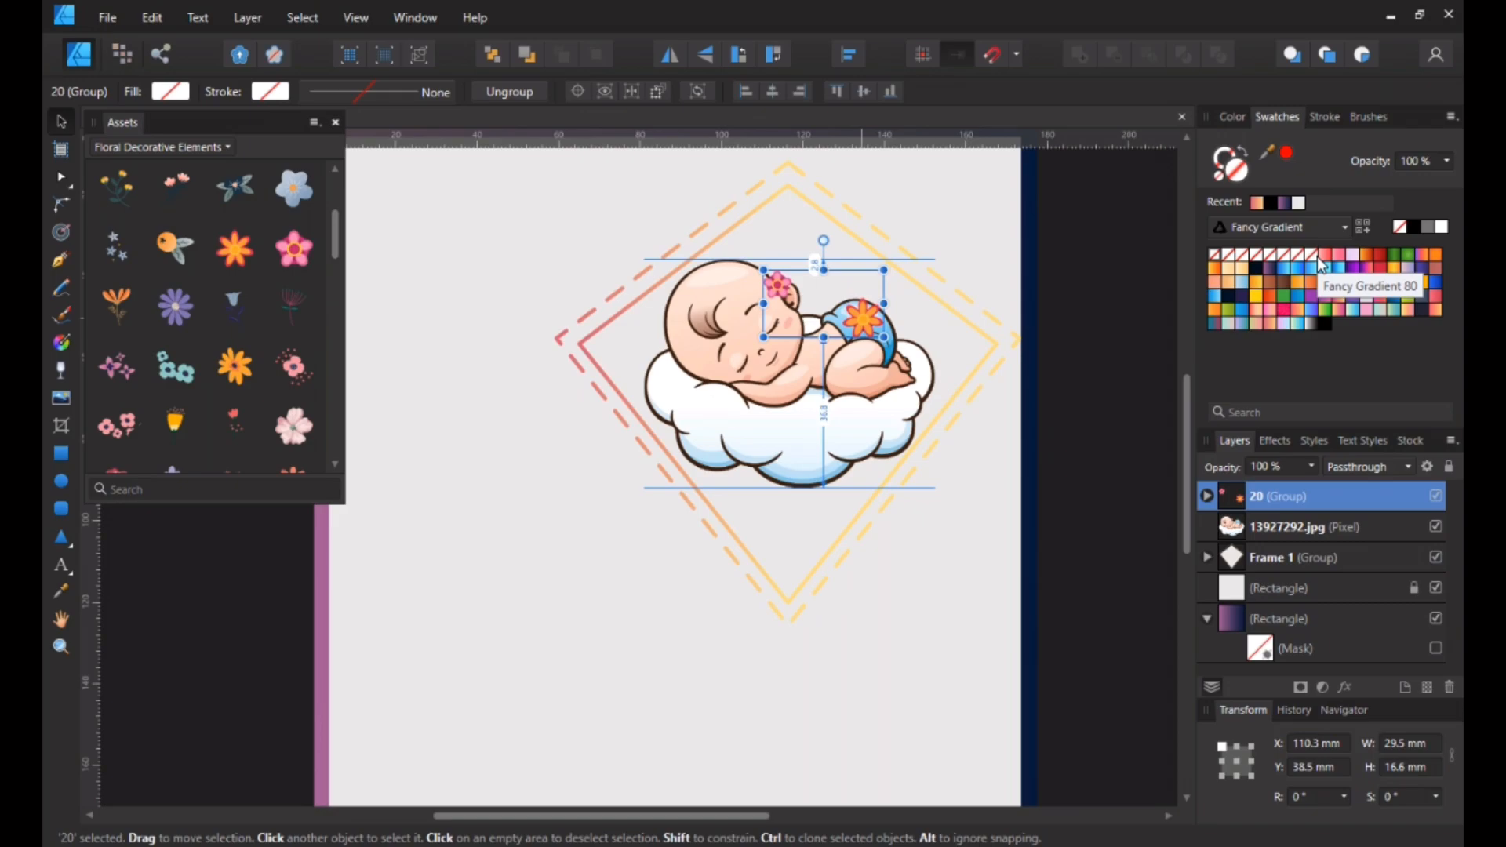
{"action": "key", "text": "Down"}
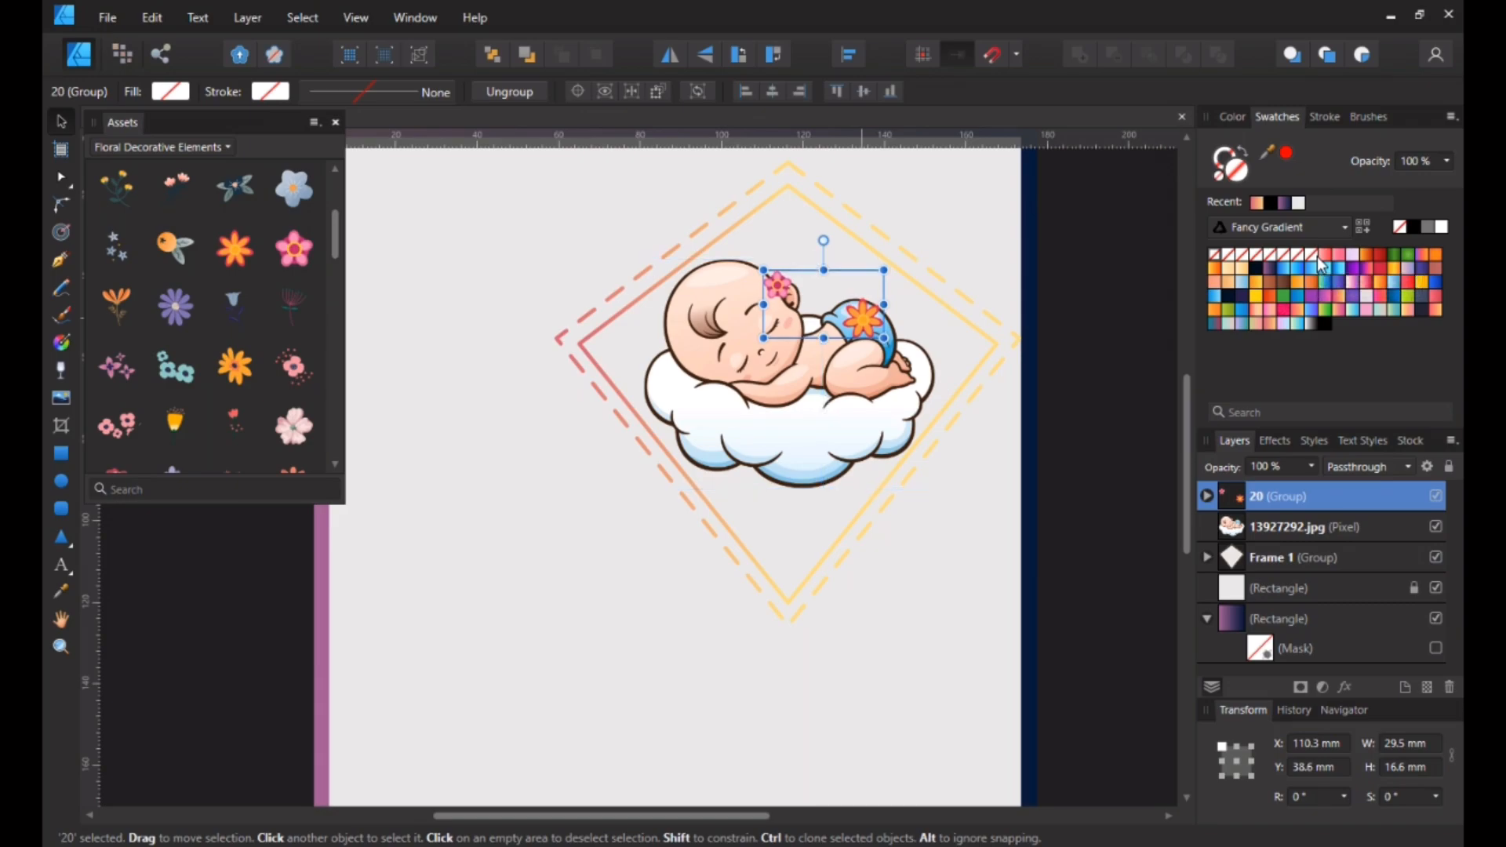
{"action": "left_click", "coordinate": [837, 486]}
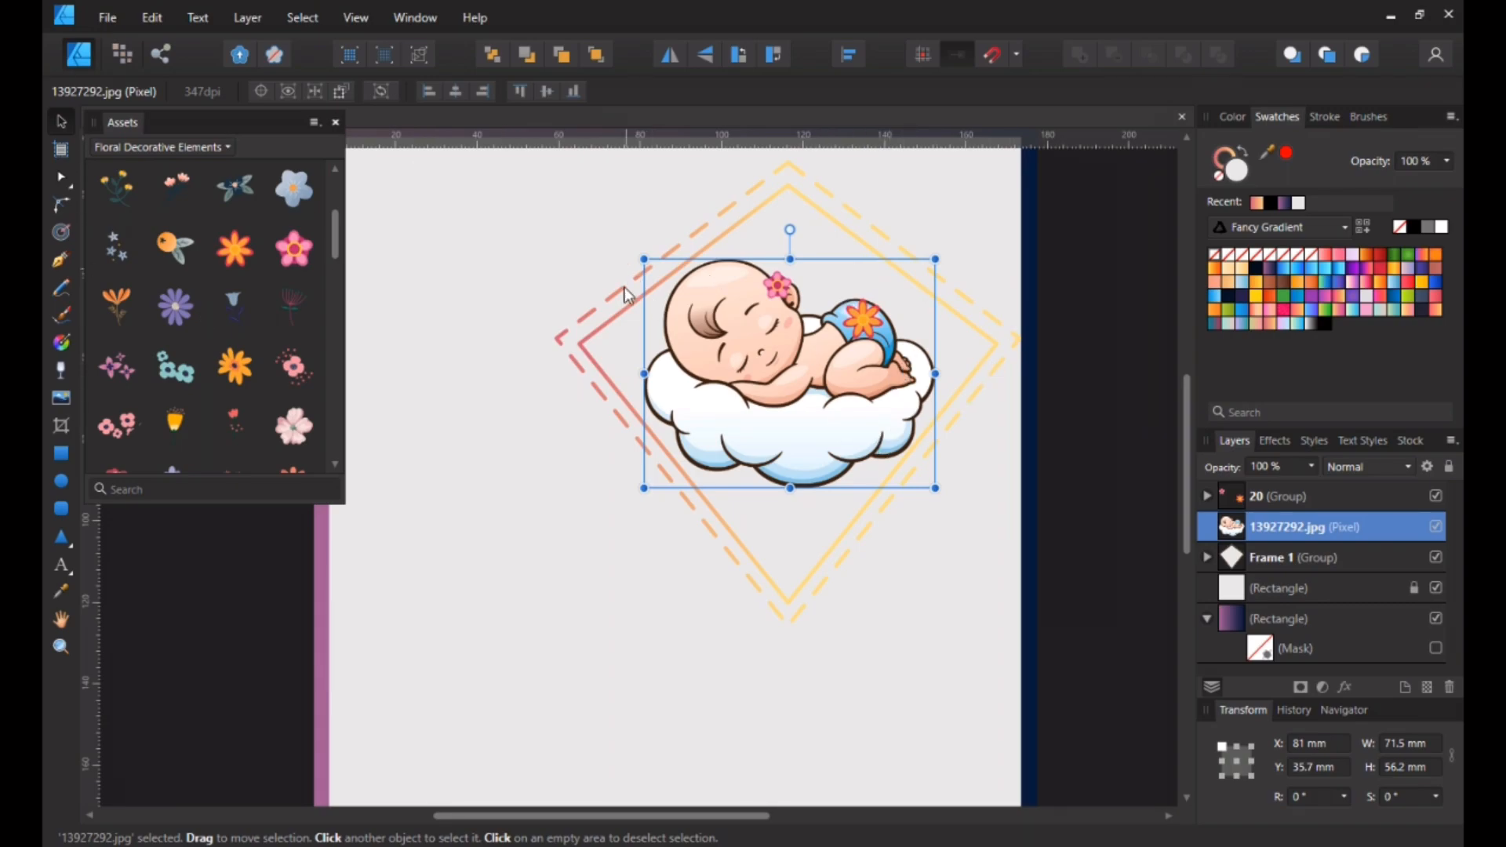
{"action": "left_click", "coordinate": [868, 321]}
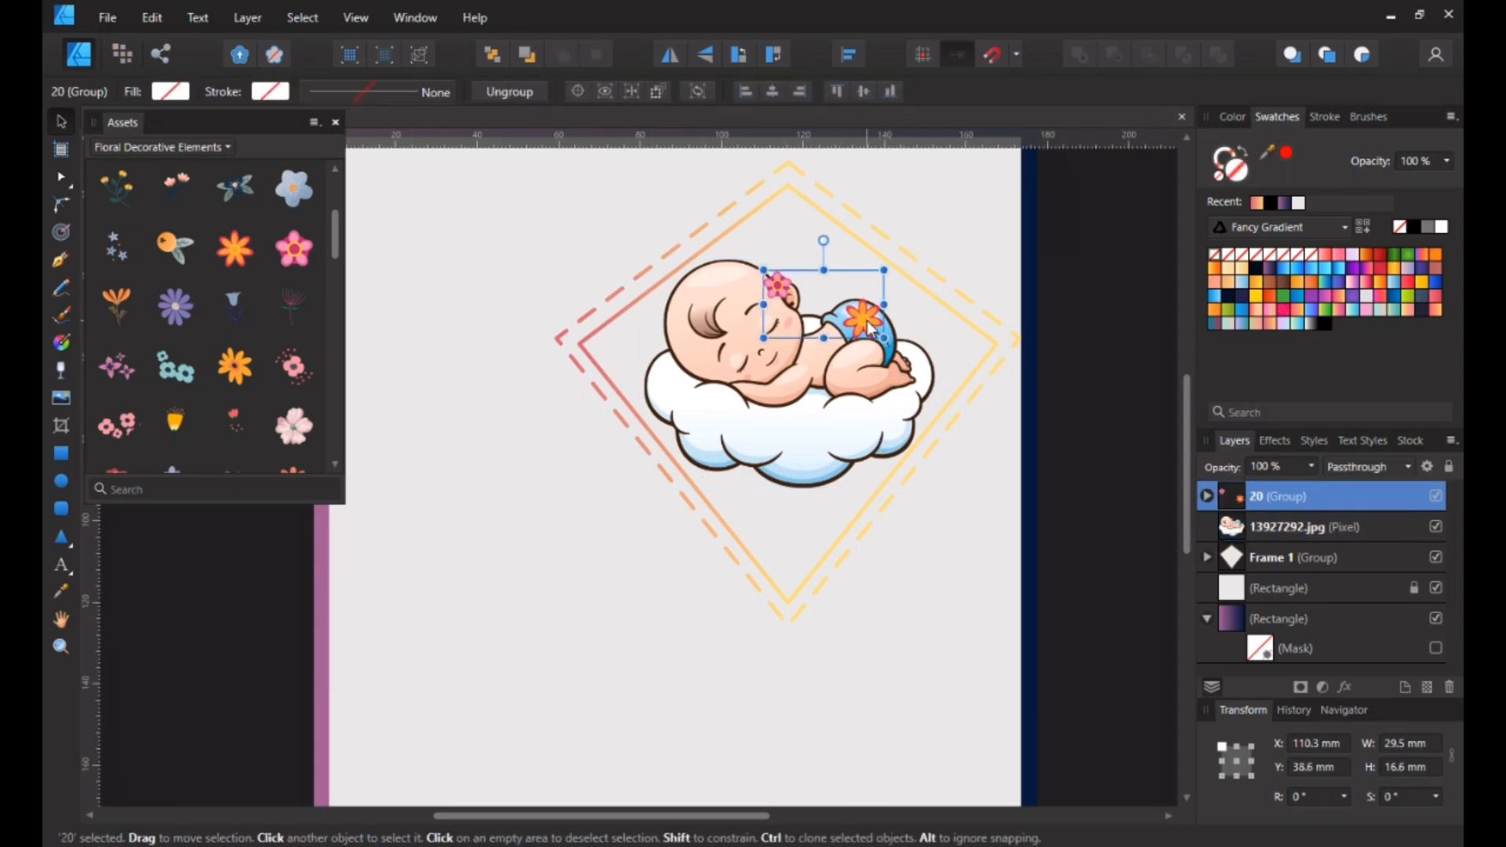
{"action": "left_click", "coordinate": [931, 214]}
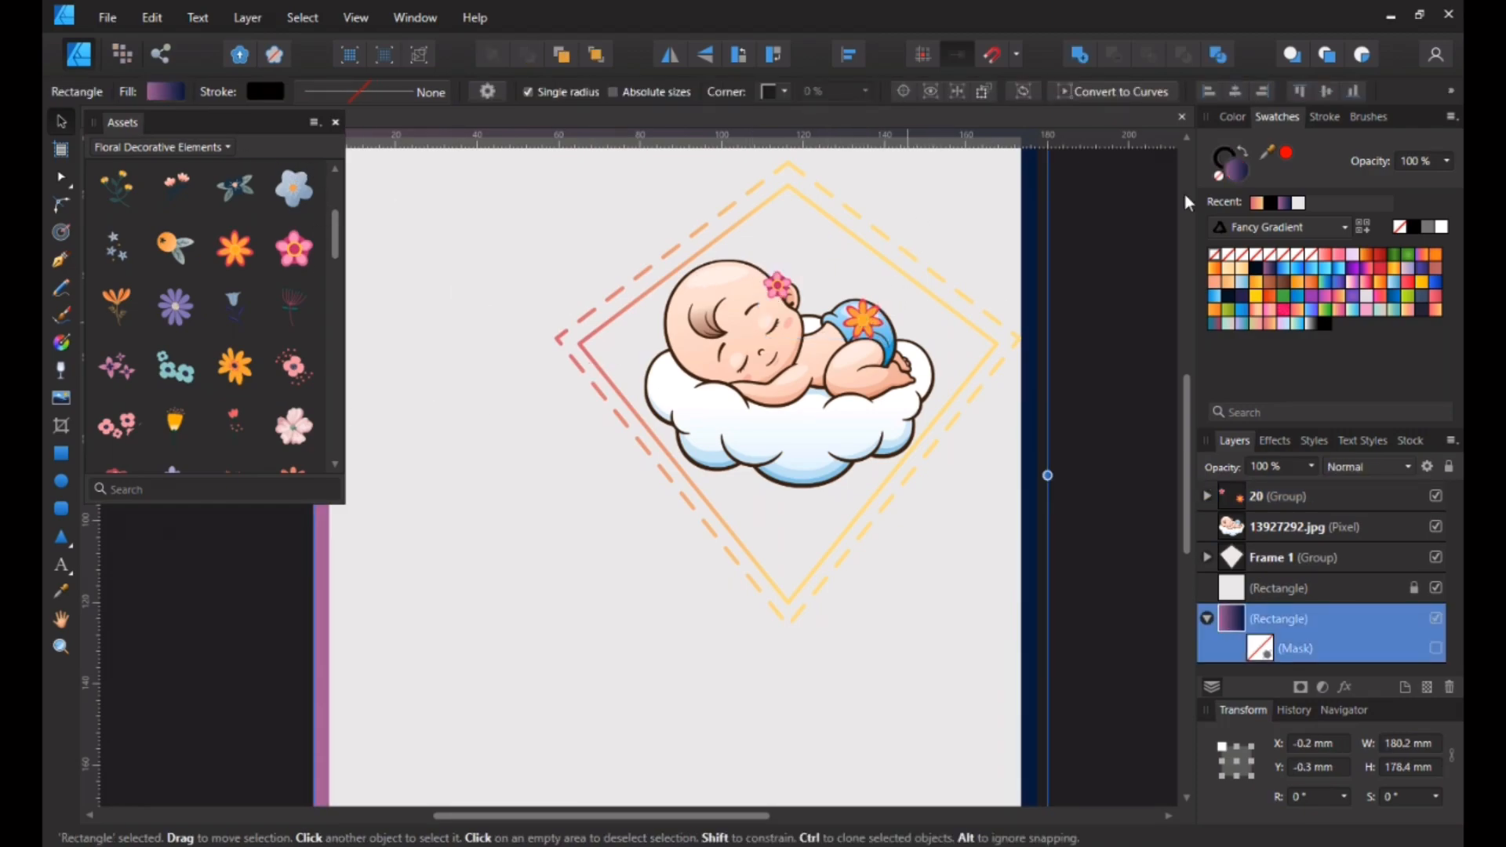
Add the yellow flower, asset 30, at the page's lower-left corner and raise it above the locked grey rectangle in the layer order.
{"action": "scroll", "coordinate": [191, 342], "scroll_direction": "down", "scroll_amount": 5}
{"action": "scroll", "coordinate": [195, 331], "scroll_direction": "up", "scroll_amount": 5}
{"action": "scroll", "coordinate": [195, 331], "scroll_direction": "up", "scroll_amount": 1}
{"action": "scroll", "coordinate": [165, 444], "scroll_direction": "down", "scroll_amount": 1}
{"action": "left_click_drag", "start_coordinate": [176, 425], "coordinate": [398, 747]}
{"action": "scroll", "coordinate": [530, 628], "scroll_direction": "down", "scroll_amount": 2}
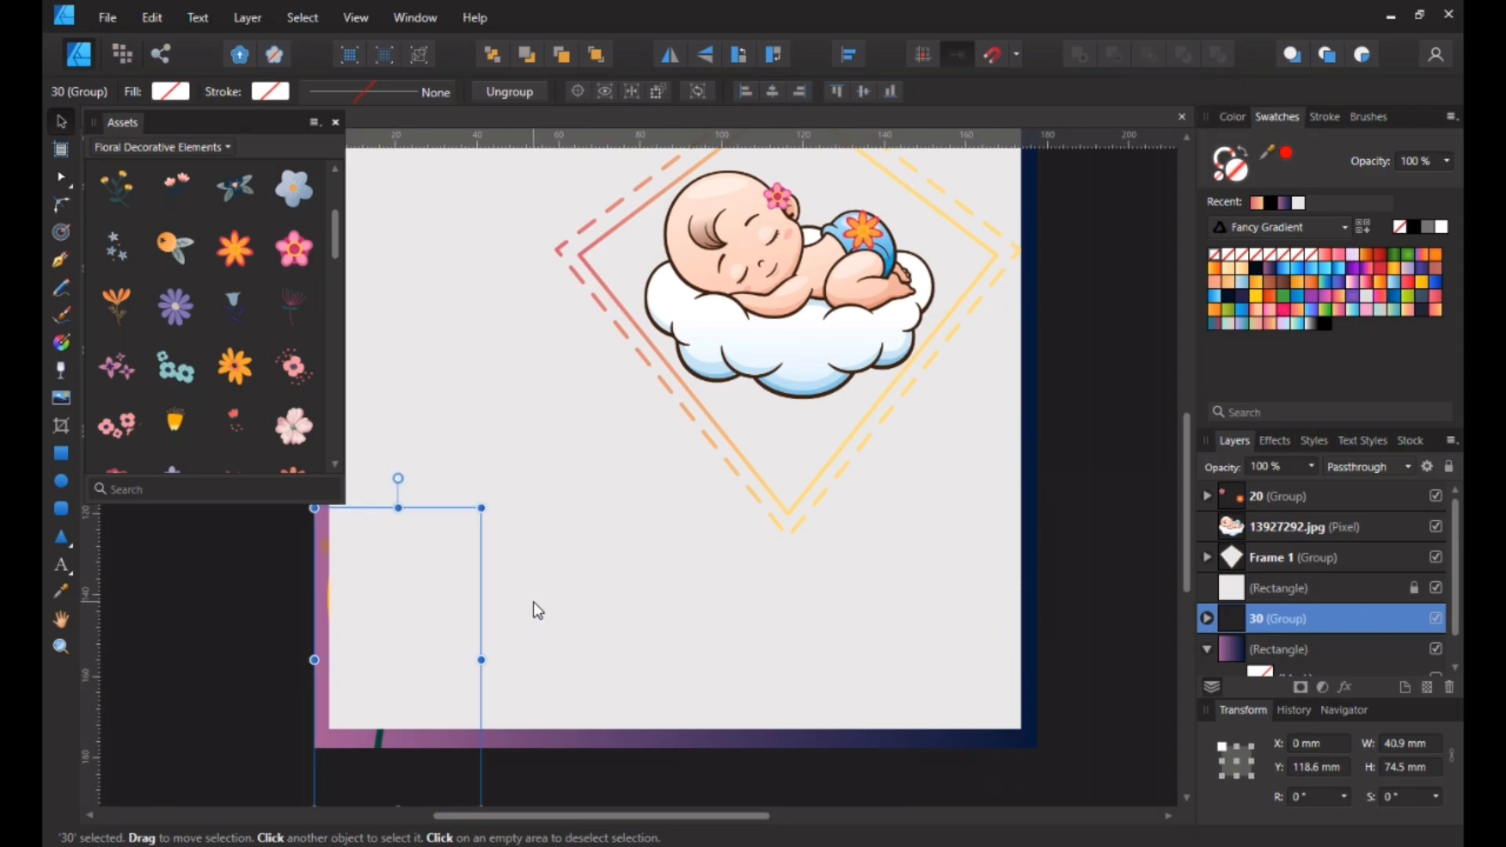
{"action": "left_click_drag", "start_coordinate": [1269, 617], "coordinate": [1284, 587]}
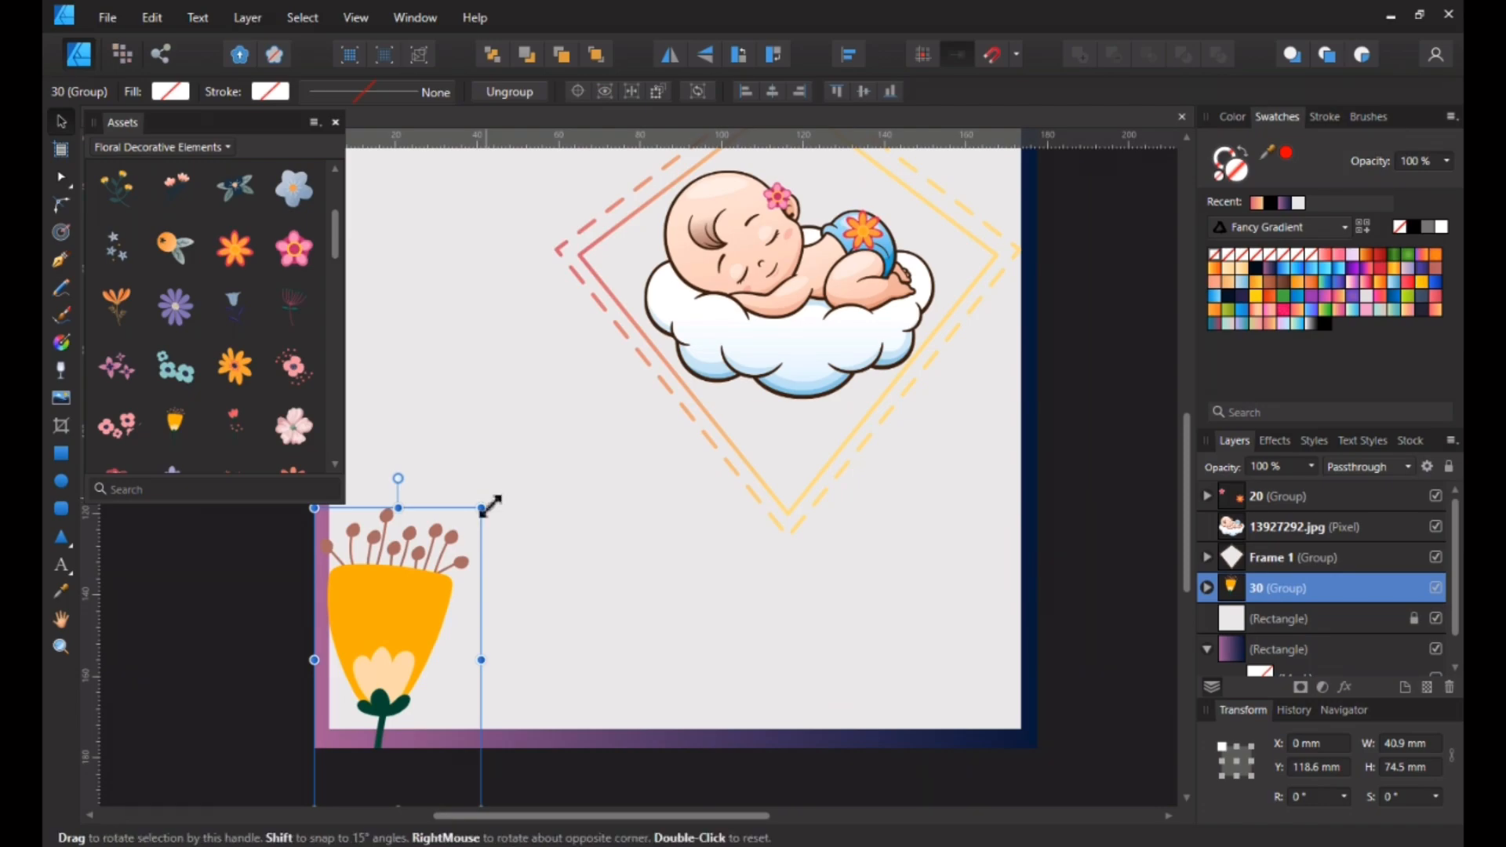
Tilt the yellow flower to about -33.4°, resize it to about 34.1 × 62.1 mm and tuck it into the page's lower-left corner.
{"action": "left_click_drag", "start_coordinate": [525, 528], "coordinate": [567, 571]}
{"action": "left_click_drag", "start_coordinate": [405, 586], "coordinate": [365, 691]}
{"action": "left_click_drag", "start_coordinate": [503, 675], "coordinate": [452, 702]}
{"action": "left_click_drag", "start_coordinate": [362, 744], "coordinate": [379, 717]}
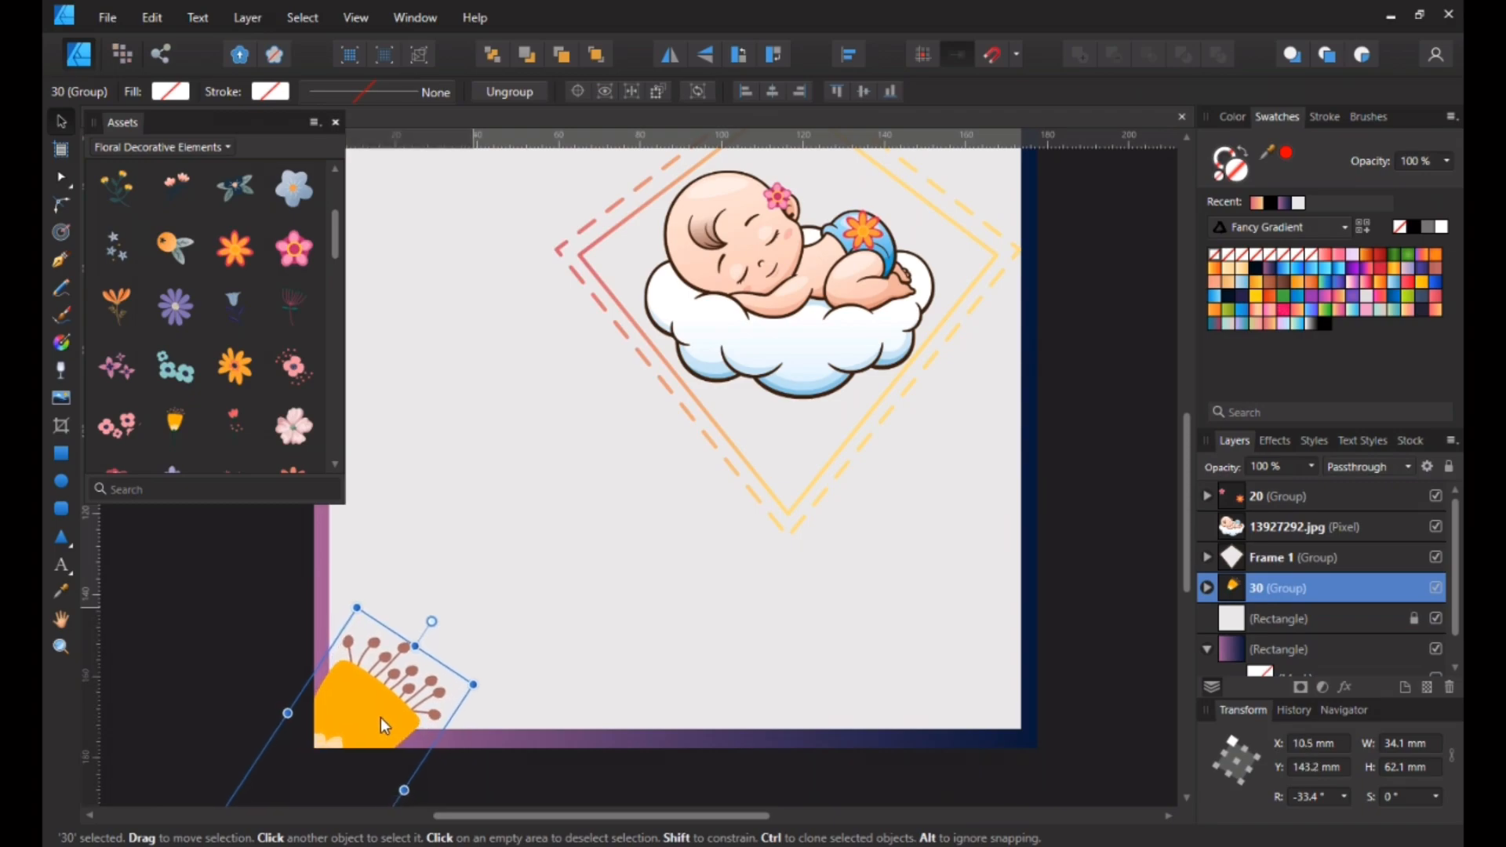
{"action": "left_click", "coordinate": [923, 636]}
{"action": "scroll", "coordinate": [979, 510], "scroll_direction": "down", "scroll_amount": 5}
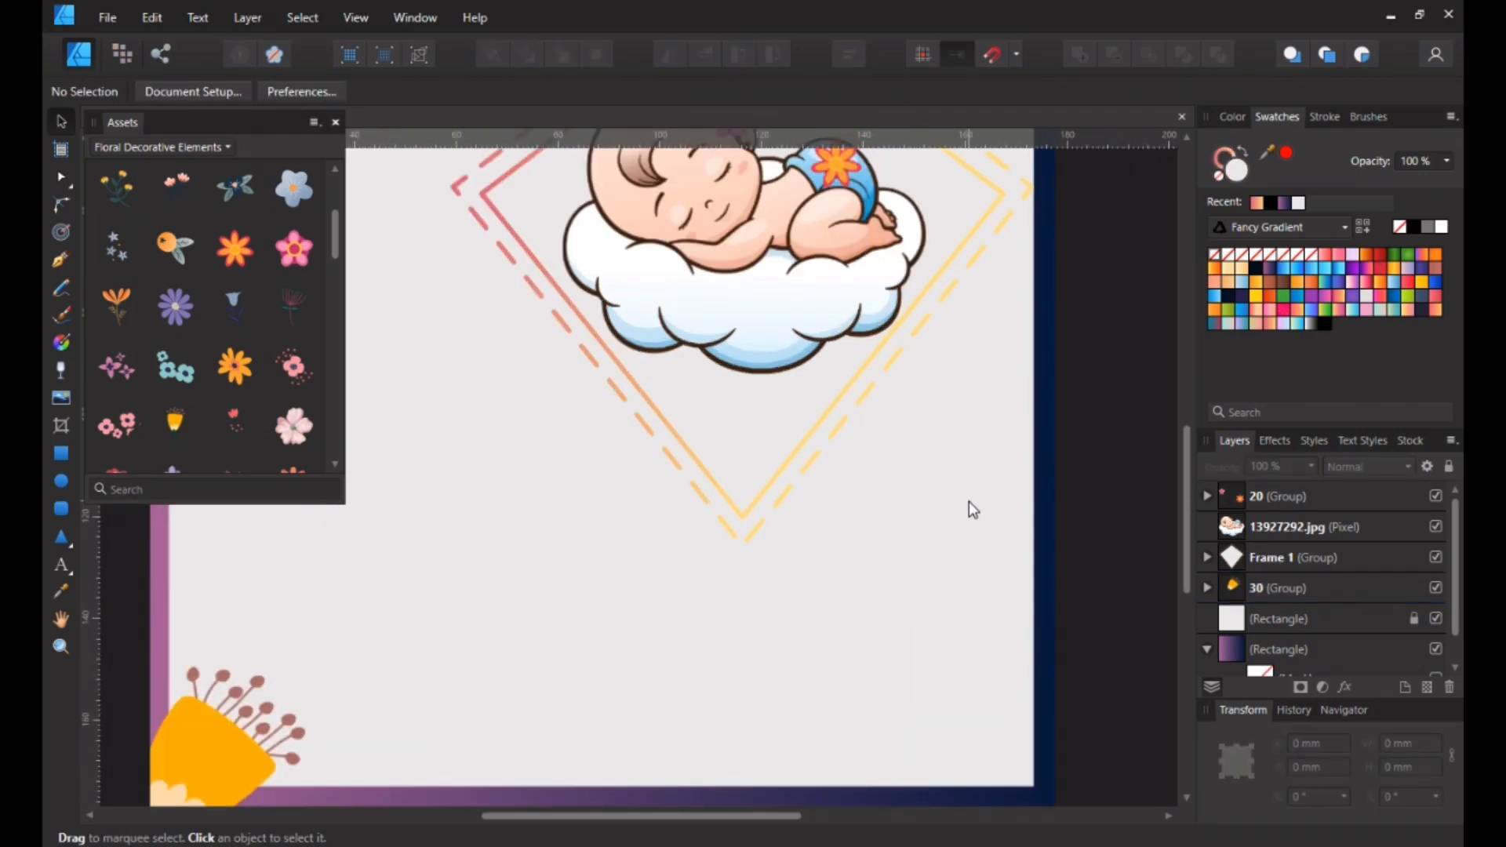
{"action": "scroll", "coordinate": [971, 506], "scroll_direction": "up", "scroll_amount": 1}
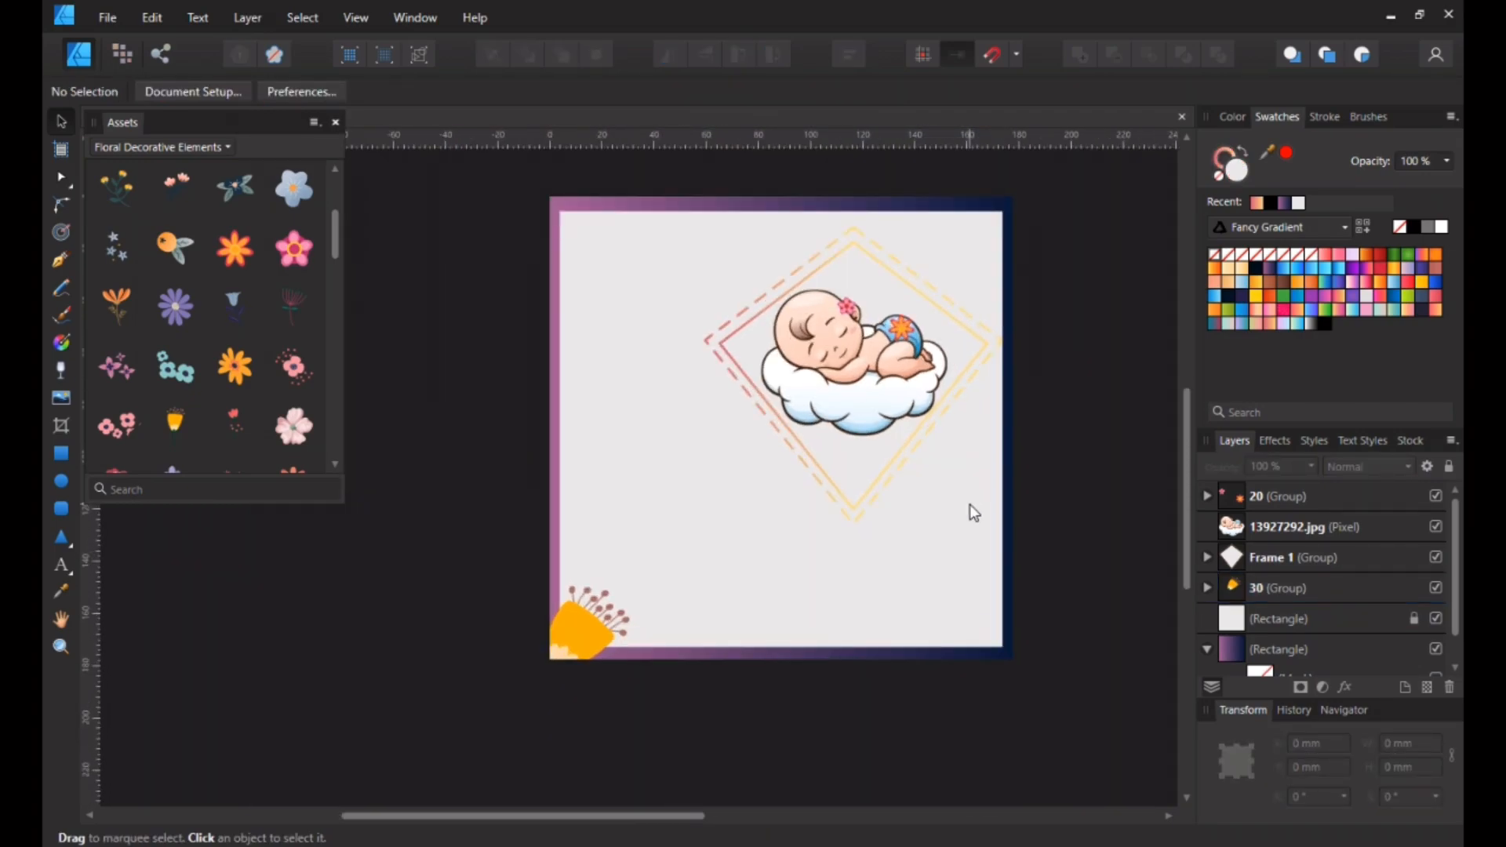
Add the yellow-bud branch, asset 13, over the page's upper-left corner and rotate it to about -122.4°.
{"action": "left_click_drag", "start_coordinate": [119, 189], "coordinate": [593, 263]}
{"action": "left_click_drag", "start_coordinate": [706, 165], "coordinate": [691, 651]}
{"action": "scroll", "coordinate": [1302, 508], "scroll_direction": "down", "scroll_amount": 2}
{"action": "scroll", "coordinate": [1306, 510], "scroll_direction": "up", "scroll_amount": 2}
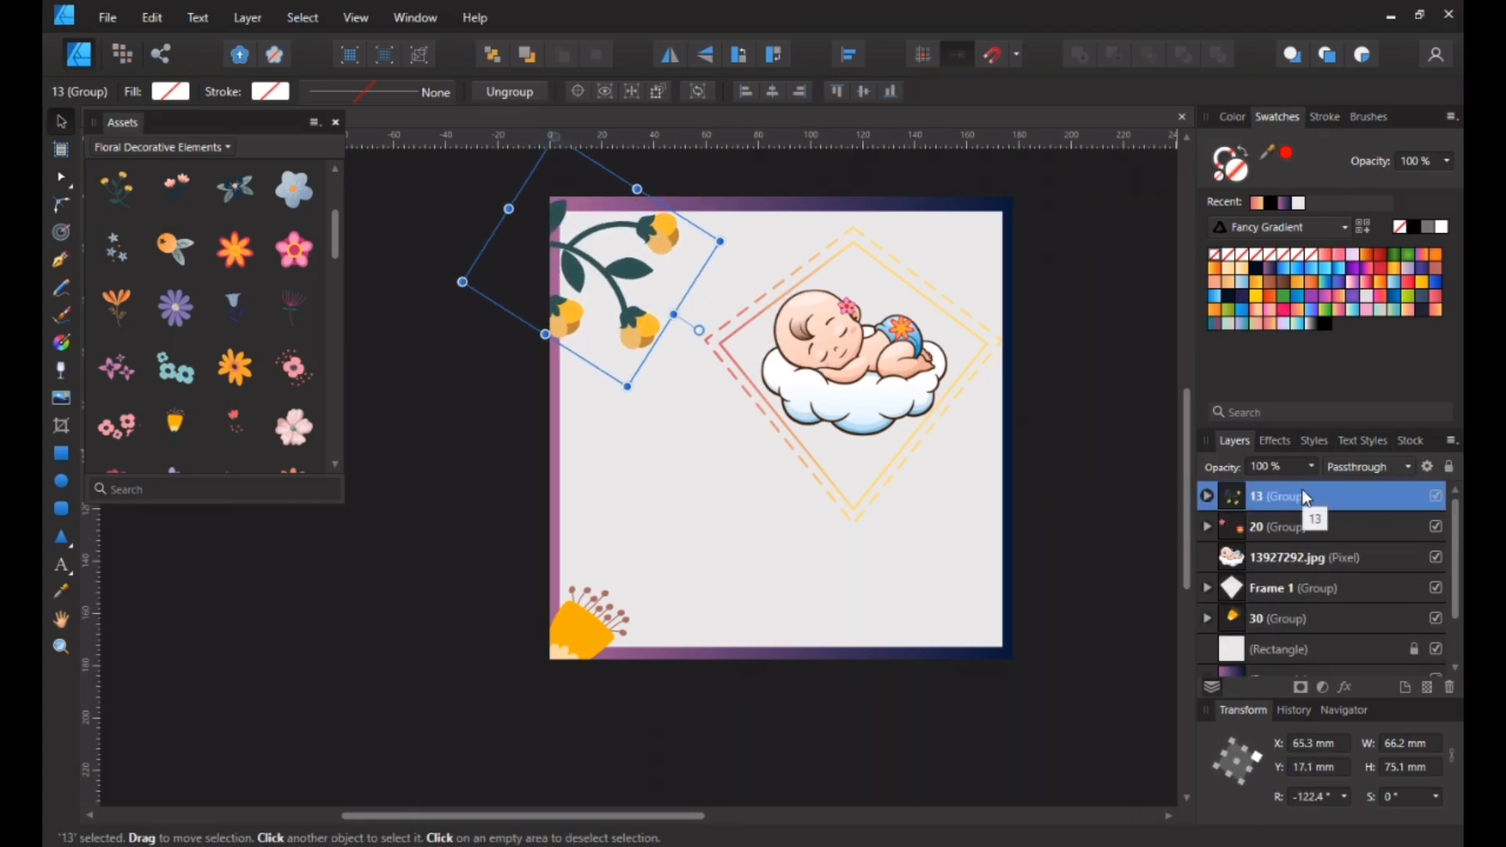
Shrink the yellow-bud branch to about 57.2 × 64.9 mm and shift it up into the page's upper-left corner.
{"action": "left_click_drag", "start_coordinate": [632, 383], "coordinate": [619, 354]}
{"action": "mouse_move", "coordinate": [587, 223]}
{"action": "left_mouse_down"}
{"action": "mouse_move", "coordinate": [610, 191]}
{"action": "mouse_move", "coordinate": [595, 206]}
{"action": "left_mouse_up"}
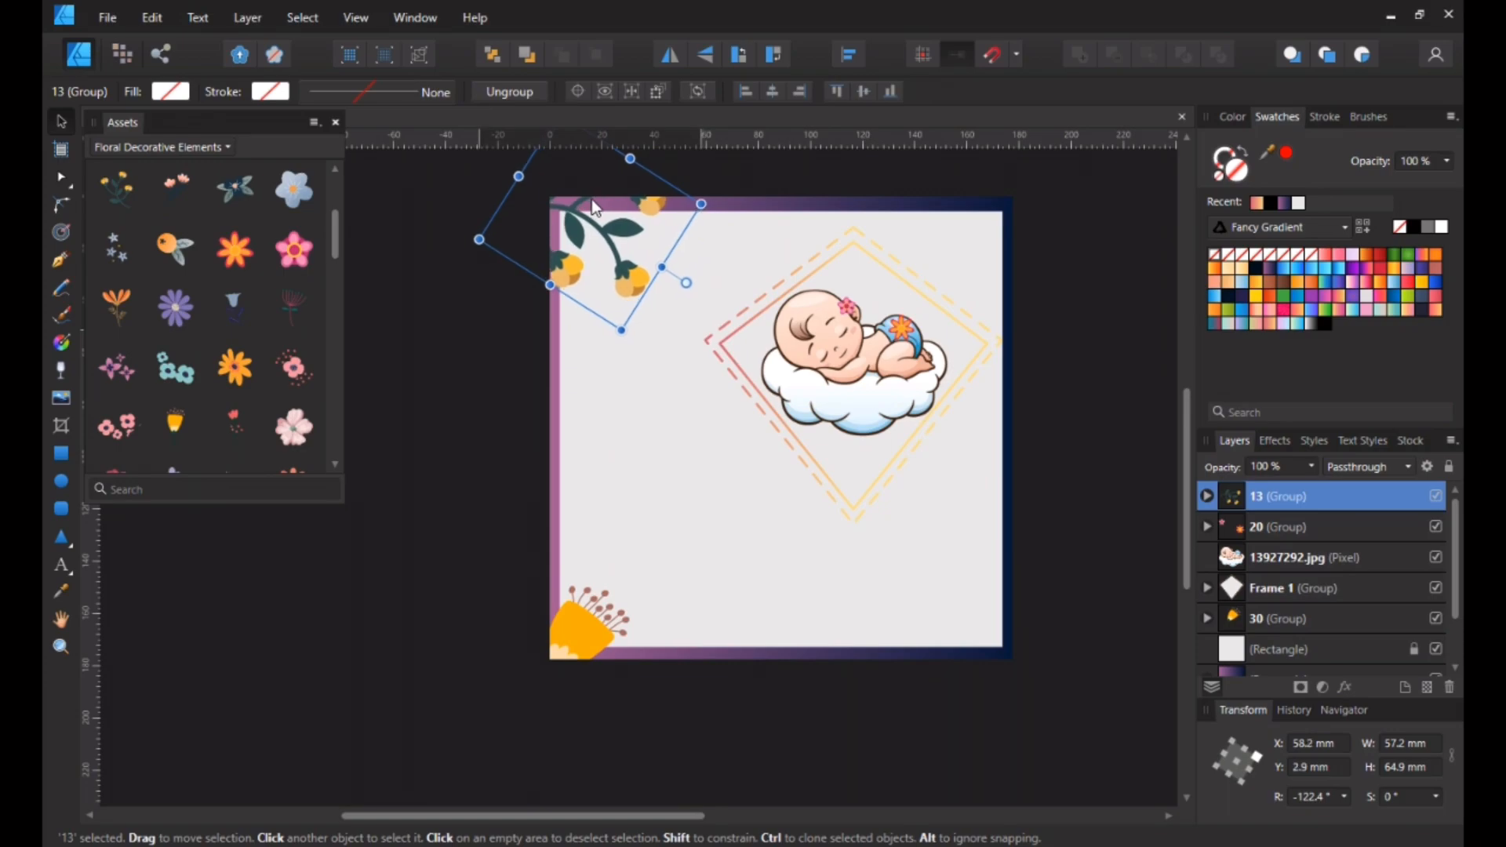
{"action": "left_click", "coordinate": [951, 491]}
{"action": "scroll", "coordinate": [951, 492], "scroll_direction": "up", "scroll_amount": 2}
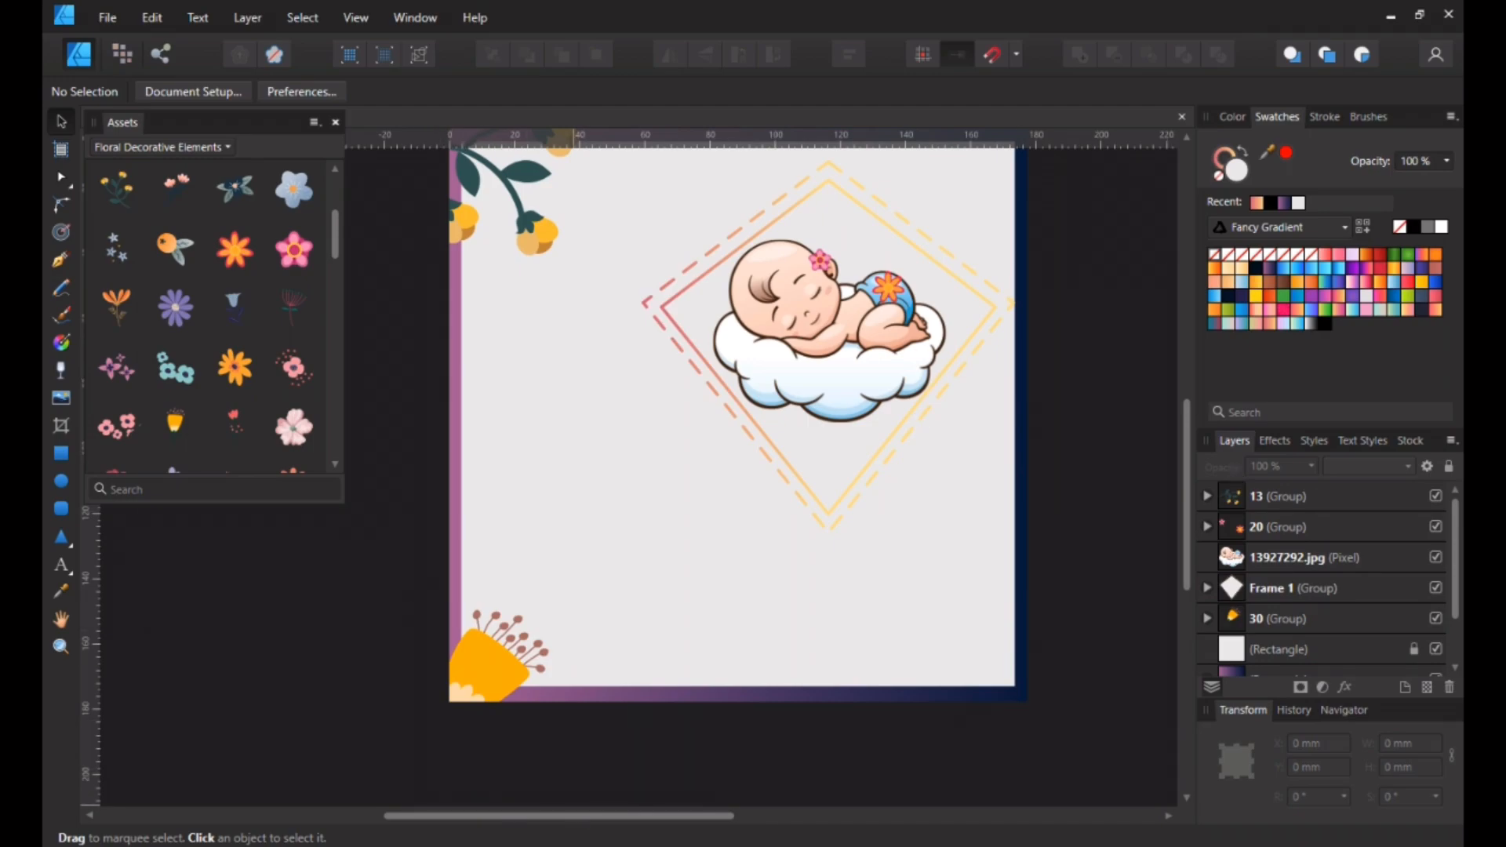
Bring the hearts image 20686706.jpg into the document, move it over the middle of the page and rasterize it.
{"action": "key", "text": "alt+Tab"}
{"action": "left_click_drag", "start_coordinate": [496, 320], "coordinate": [737, 656]}
{"action": "left_click", "coordinate": [1132, 695]}
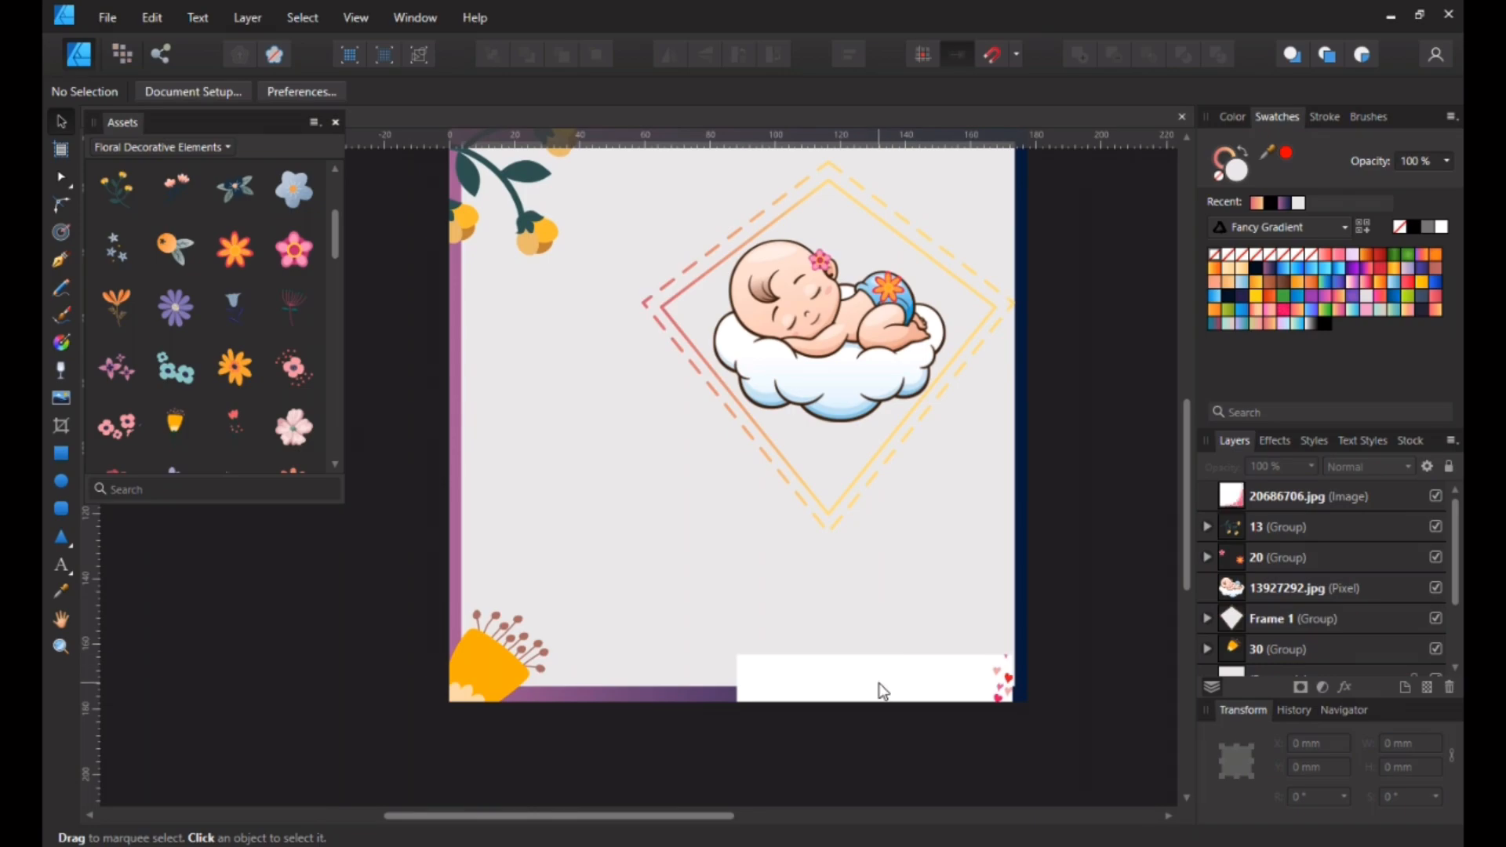
{"action": "left_click", "coordinate": [884, 692]}
{"action": "left_click_drag", "start_coordinate": [890, 671], "coordinate": [797, 345]}
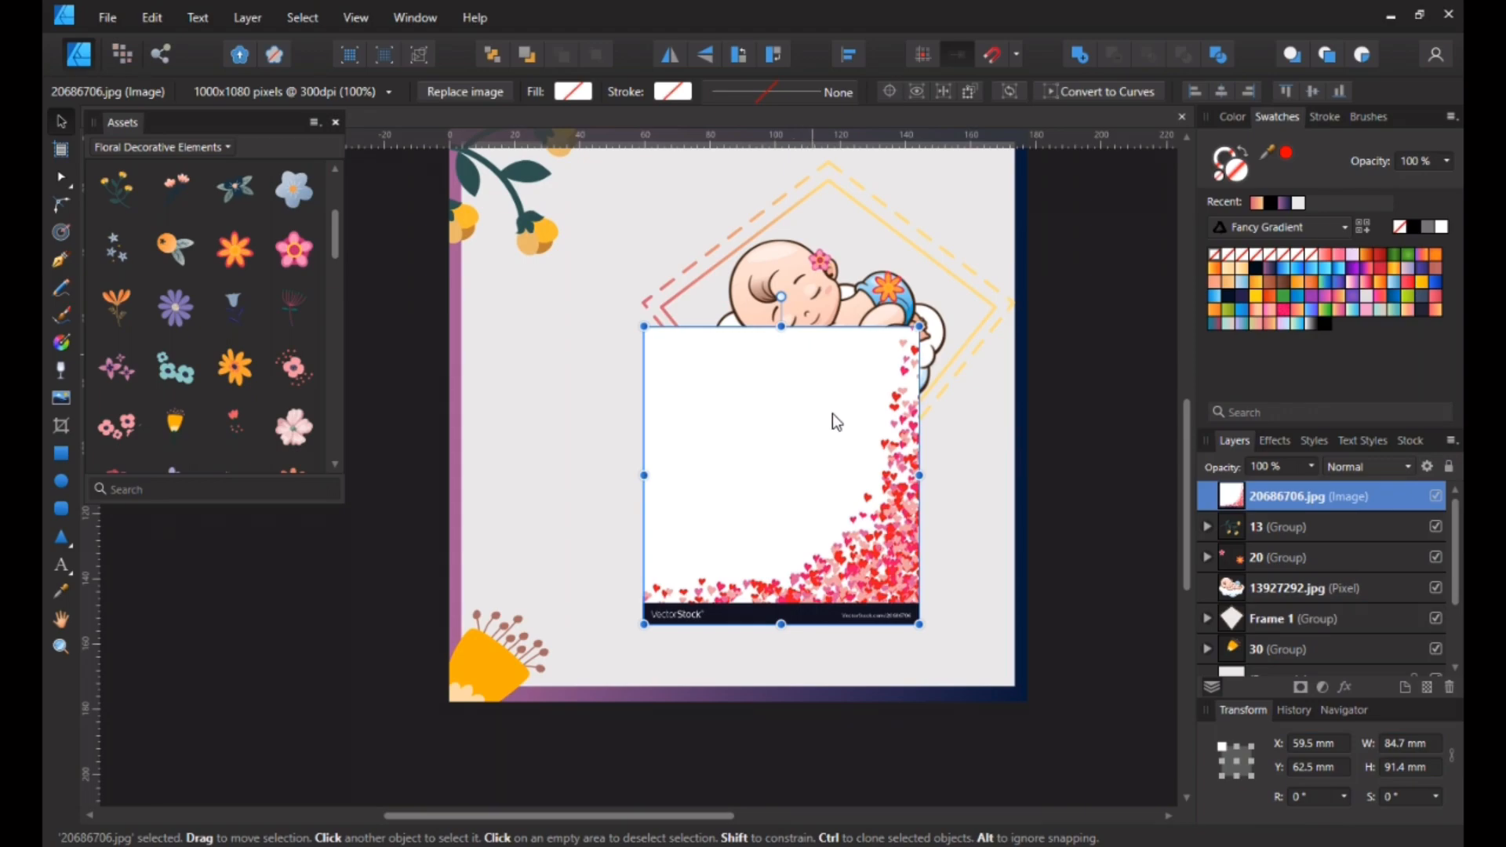
{"action": "right_click", "coordinate": [1314, 503]}
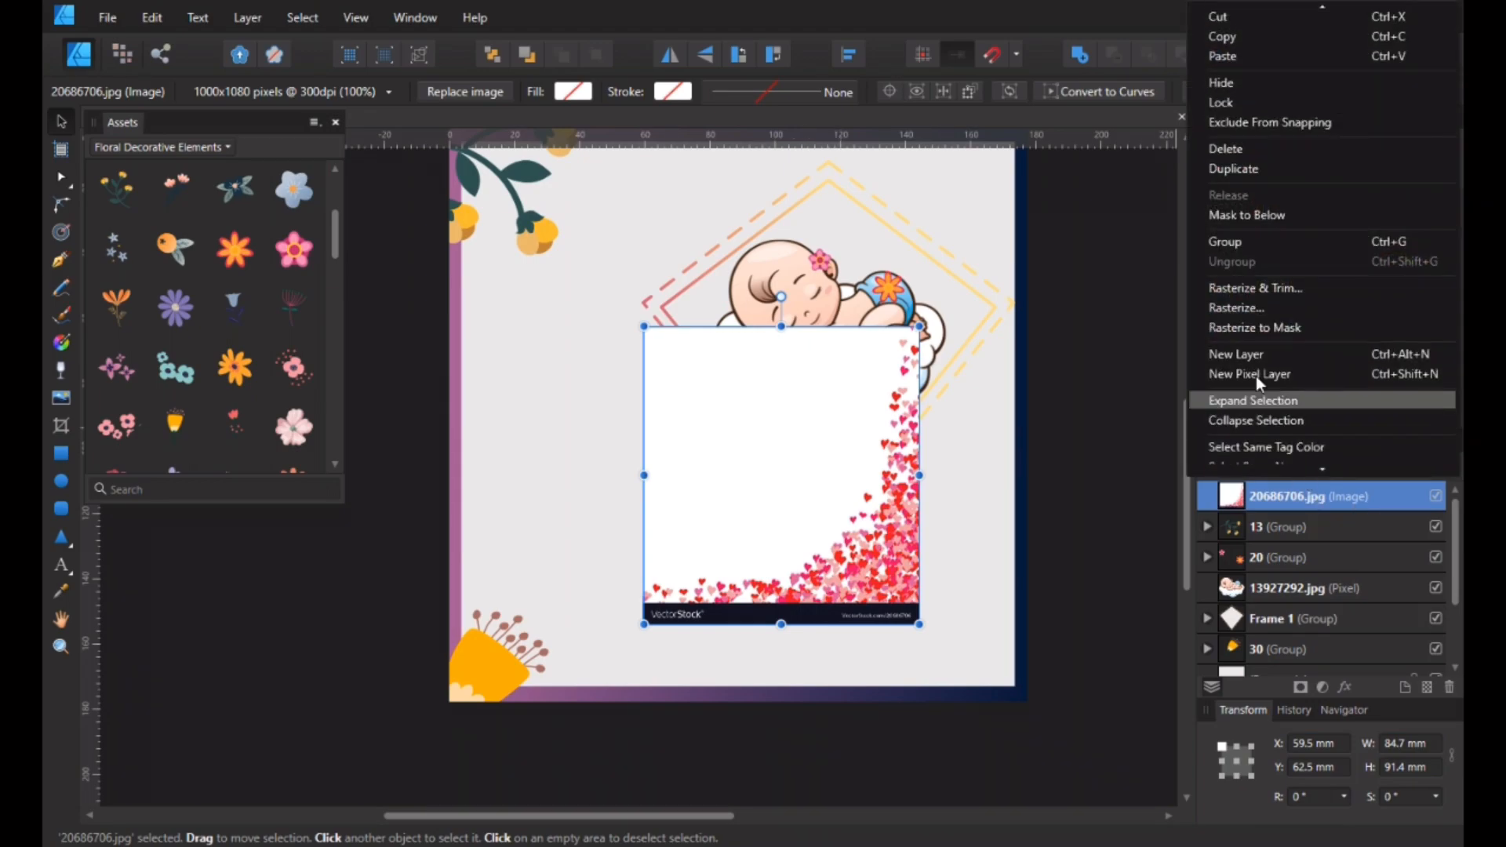
{"action": "left_click", "coordinate": [1274, 306]}
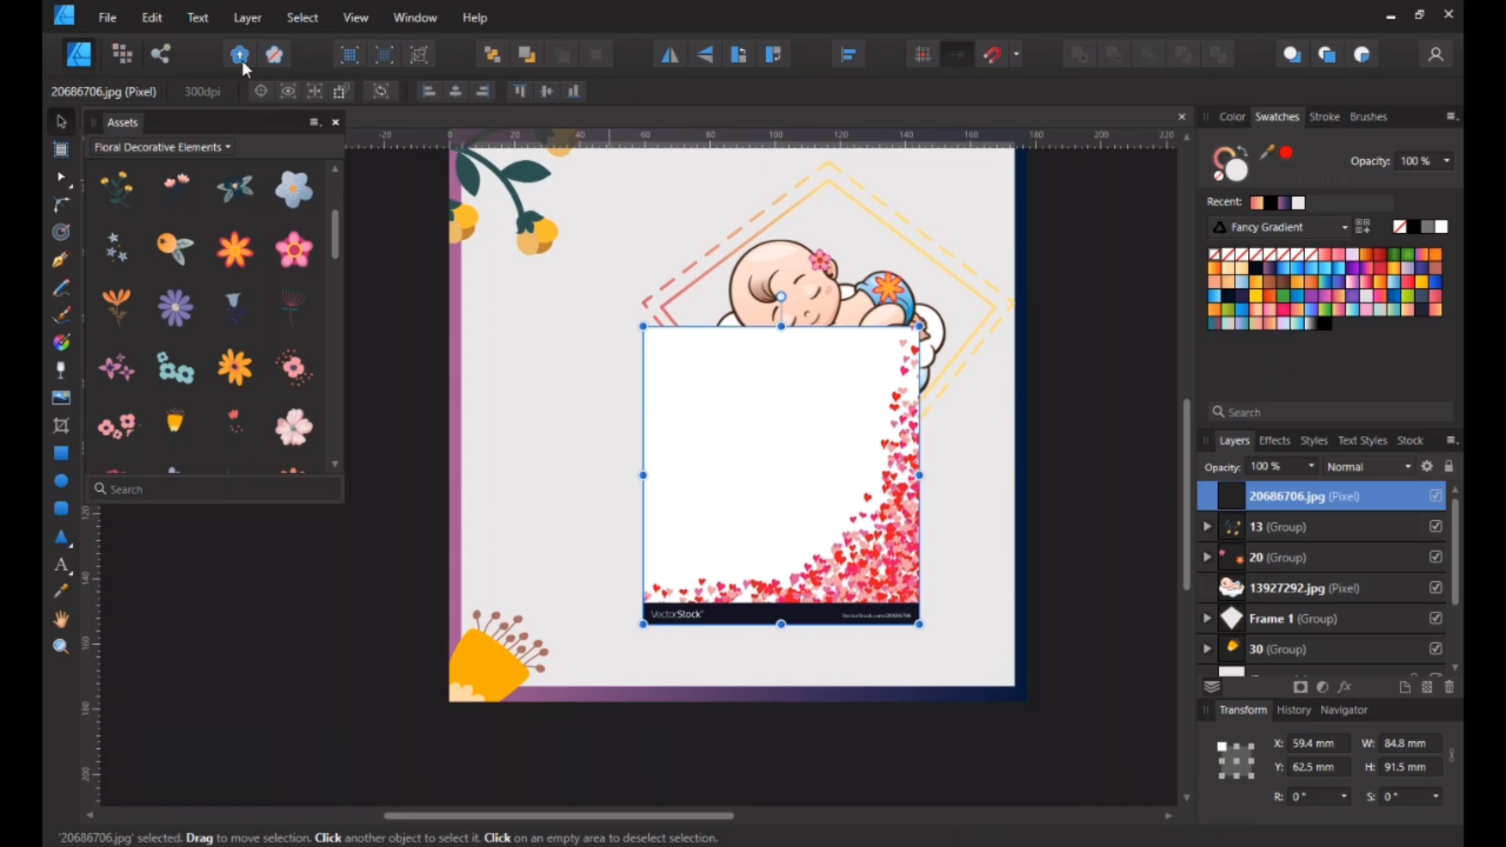
Flood-select the hearts image's white background in the Pixel Persona, delete it and clear the selection.
{"action": "left_click", "coordinate": [129, 58]}
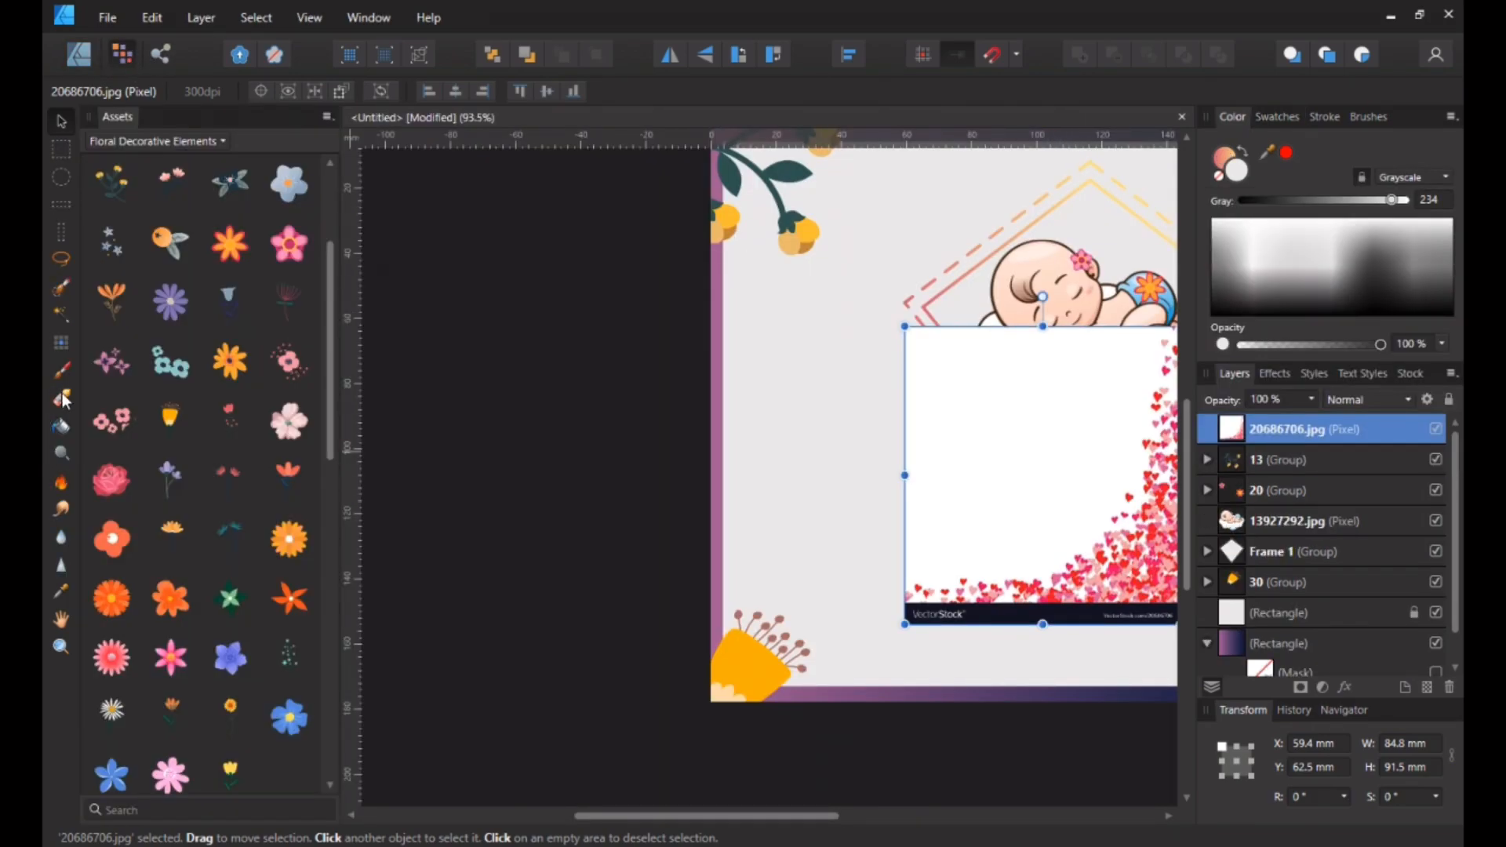
{"action": "left_click", "coordinate": [59, 313]}
{"action": "left_click", "coordinate": [1038, 502]}
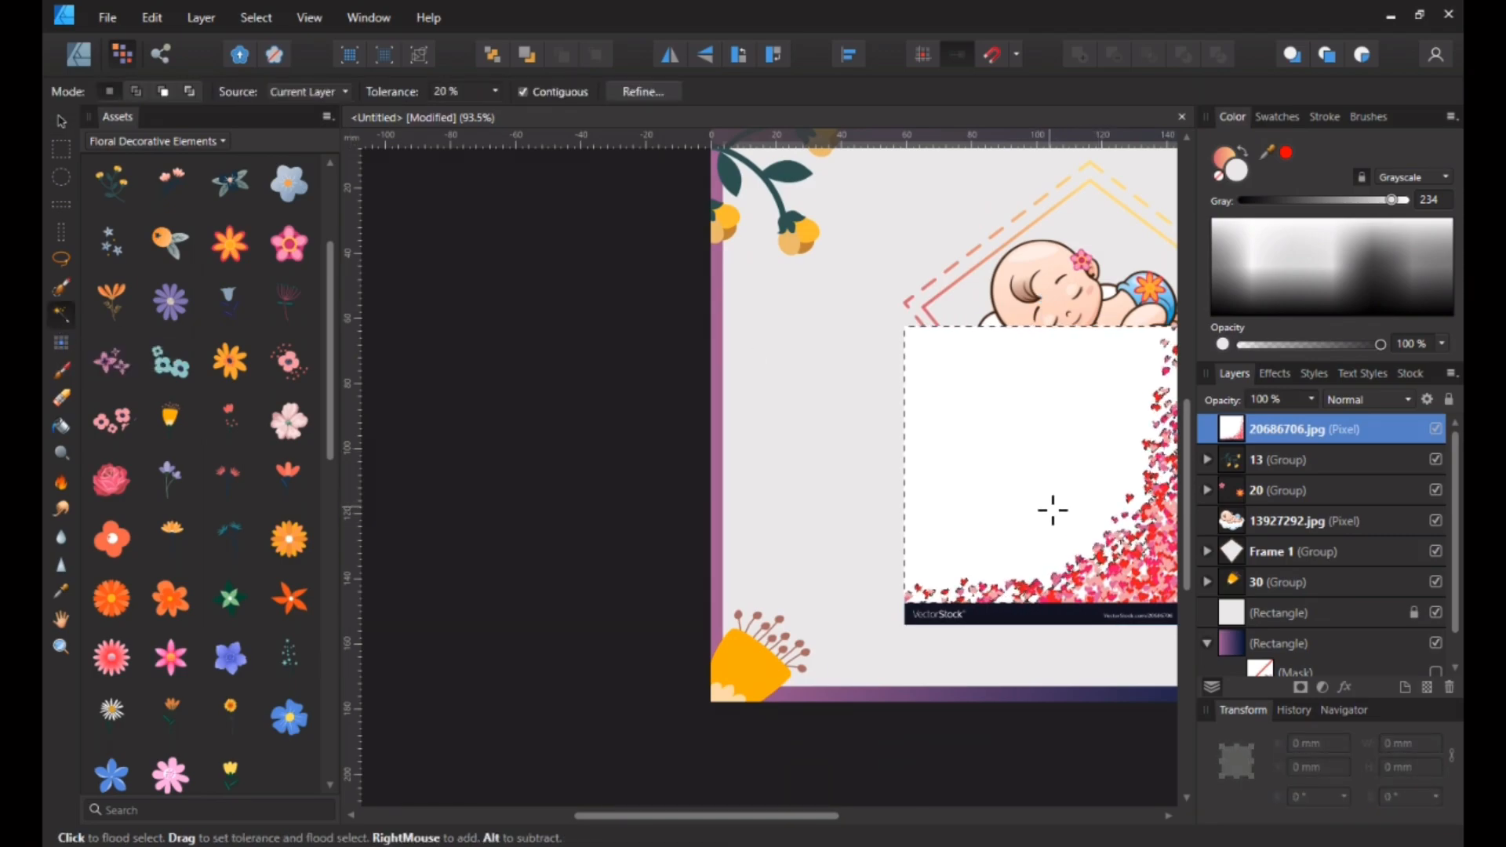
{"action": "key", "text": "Delete"}
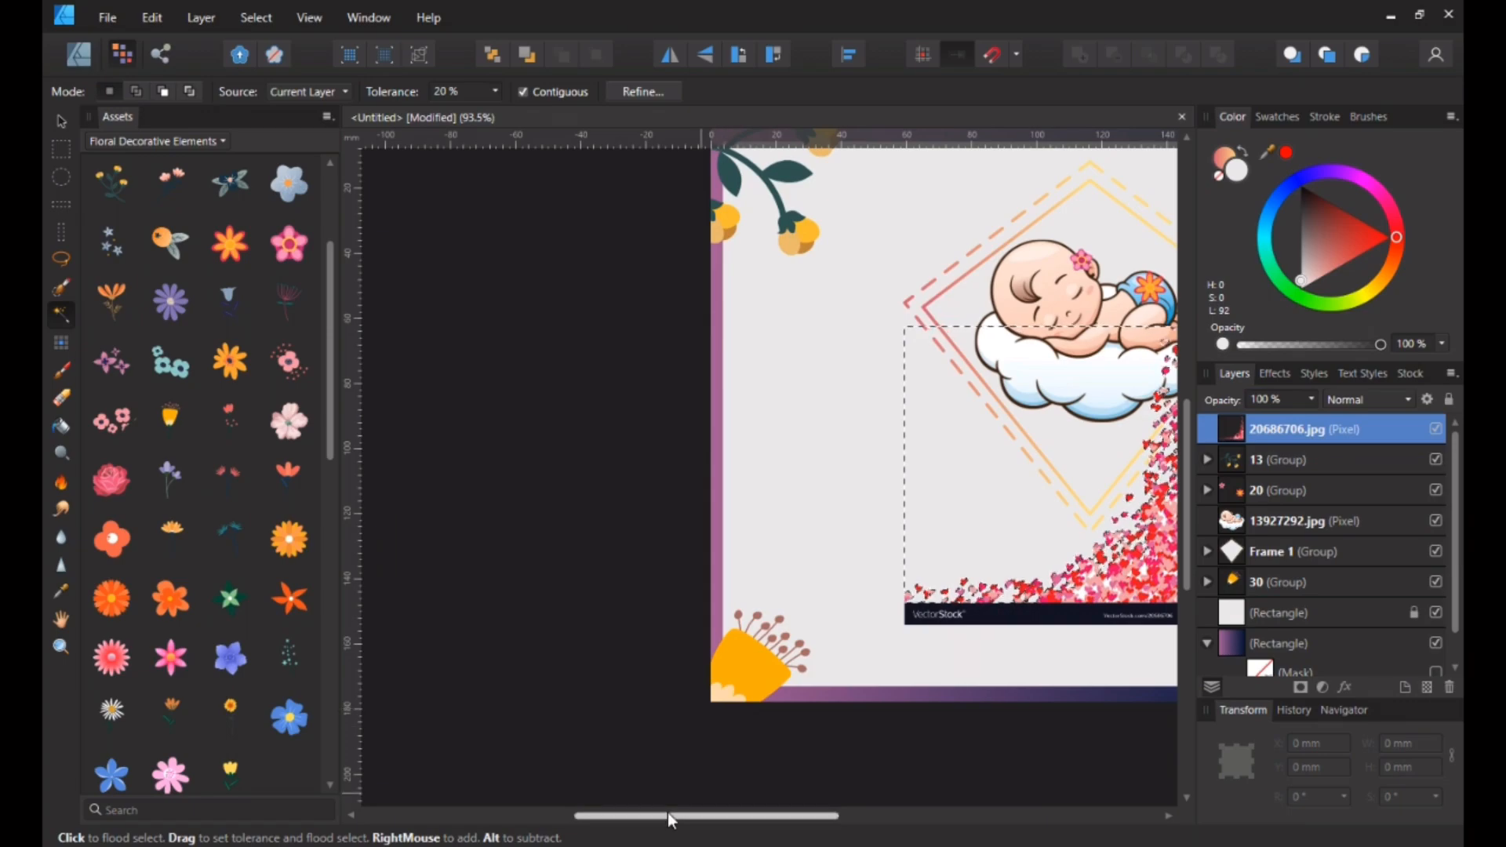
{"action": "left_click_drag", "start_coordinate": [688, 820], "coordinate": [741, 820]}
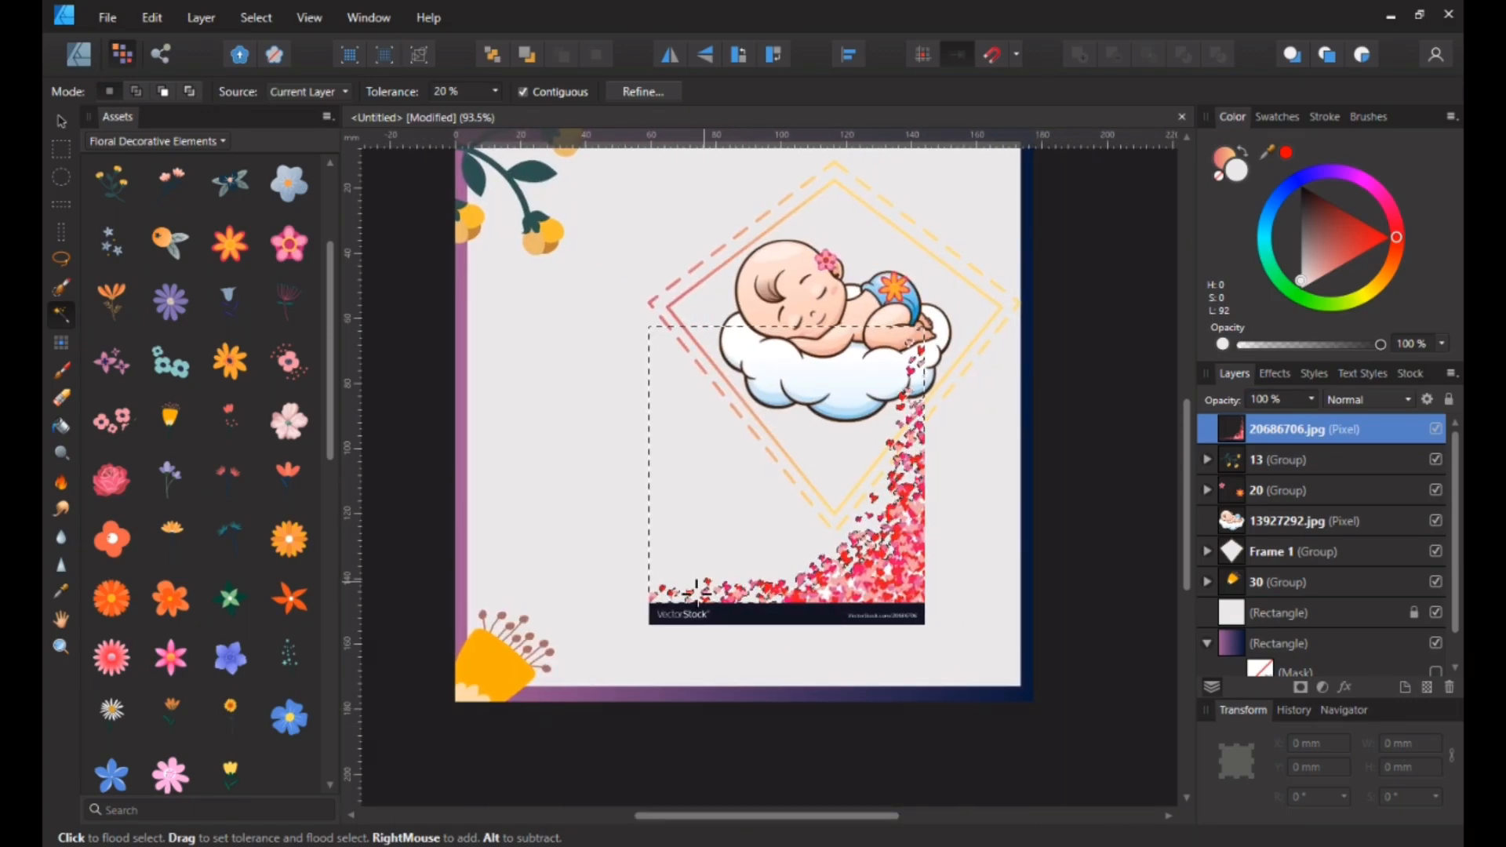
{"action": "key", "text": "ctrl+d"}
Erase the dark VectorStock strip along the bottom of the hearts image with the Erase Brush.
{"action": "scroll", "coordinate": [789, 560], "scroll_direction": "up", "scroll_amount": 4}
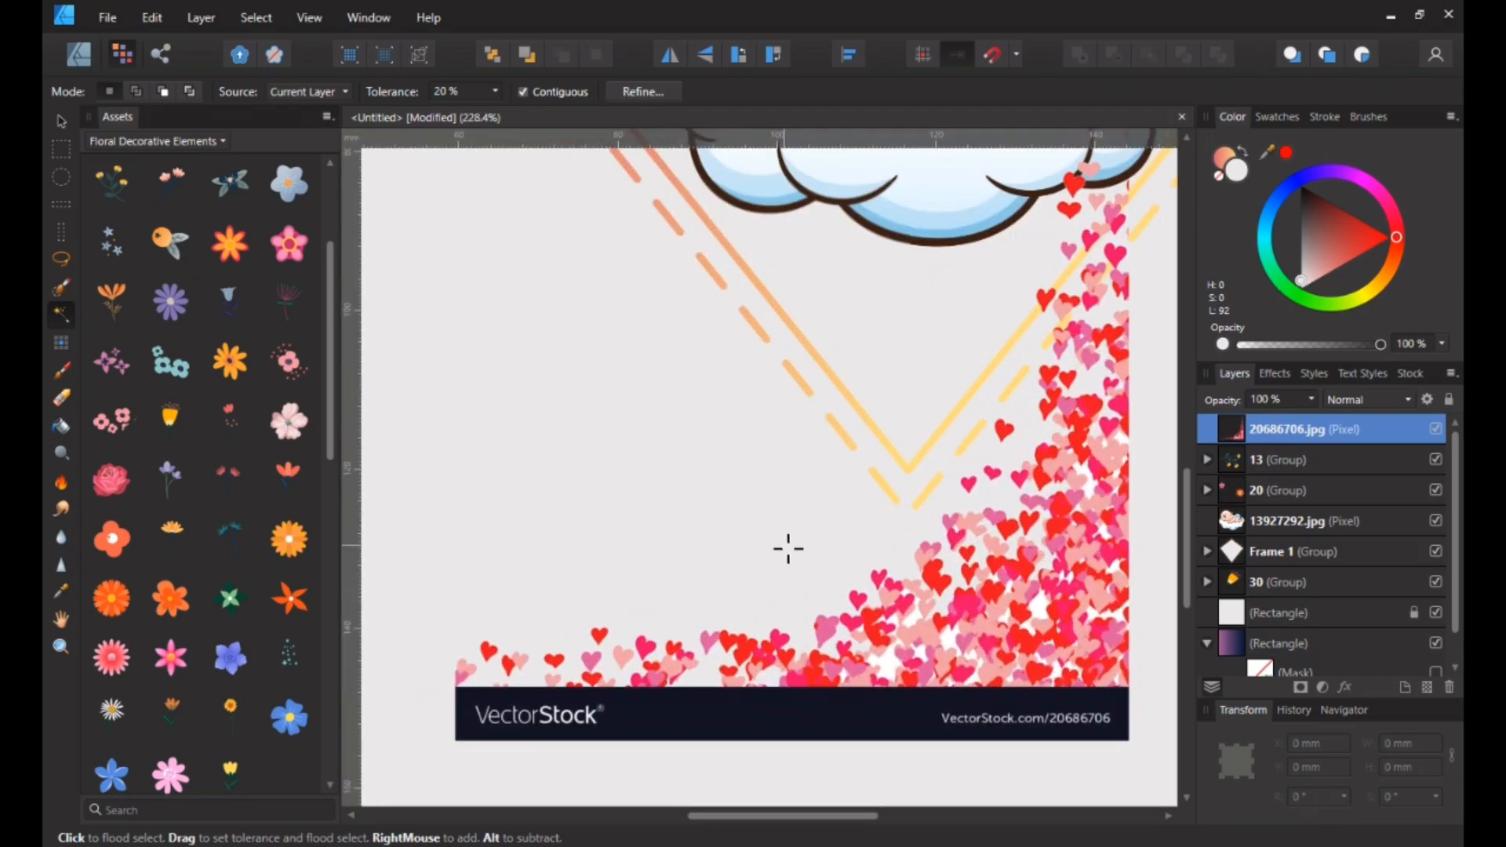
{"action": "left_click", "coordinate": [63, 398]}
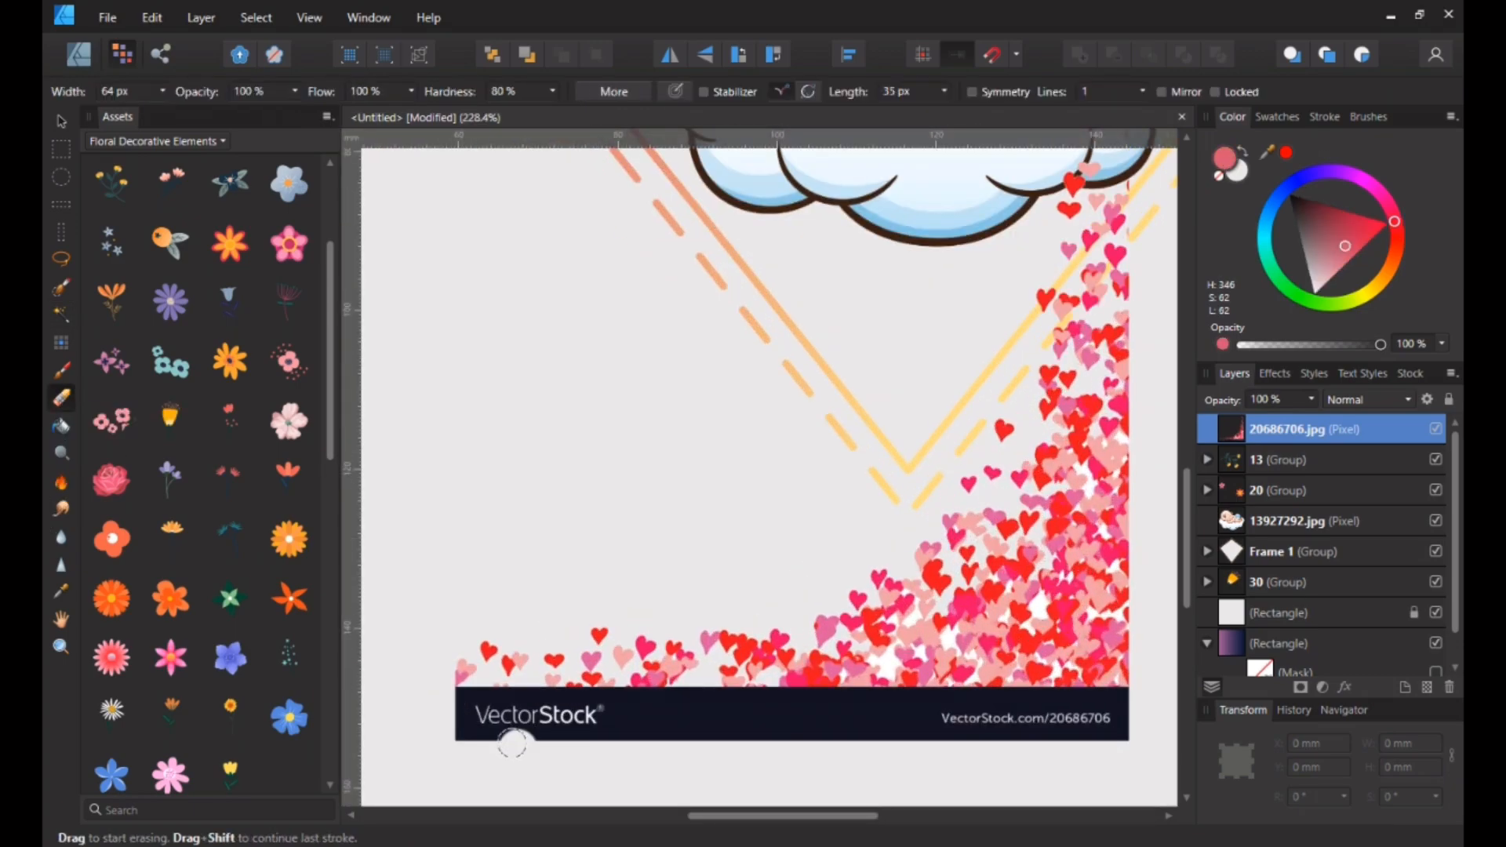
{"action": "mouse_move", "coordinate": [463, 730]}
{"action": "left_mouse_down"}
{"action": "mouse_move", "coordinate": [1030, 735]}
{"action": "mouse_move", "coordinate": [1135, 720]}
{"action": "mouse_move", "coordinate": [955, 728]}
{"action": "mouse_move", "coordinate": [477, 695]}
{"action": "left_mouse_up"}
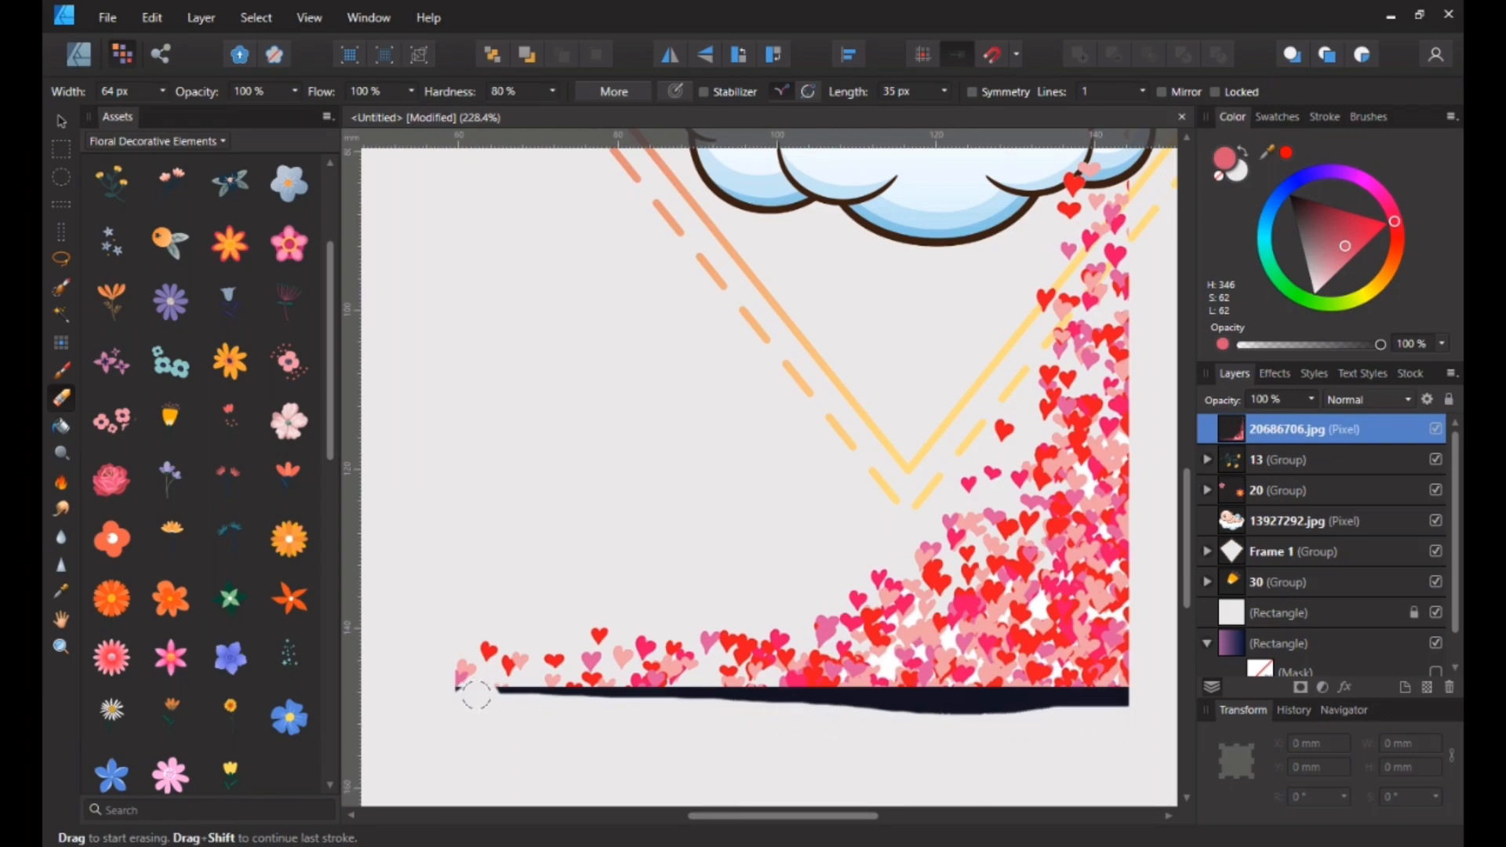
{"action": "mouse_move", "coordinate": [645, 697]}
{"action": "left_mouse_down"}
{"action": "mouse_move", "coordinate": [828, 717]}
{"action": "mouse_move", "coordinate": [1127, 706]}
{"action": "left_mouse_up"}
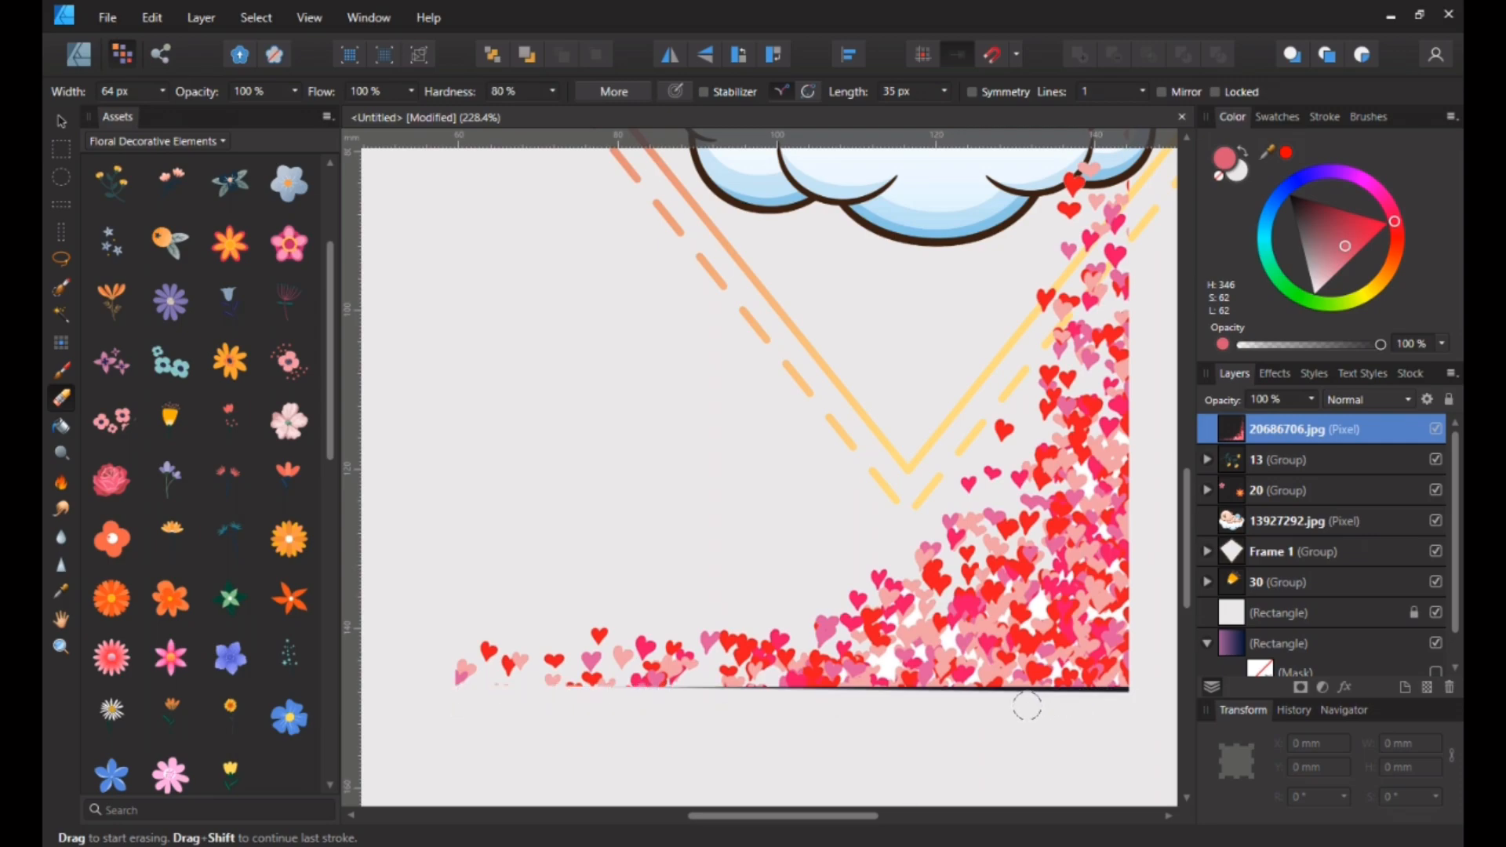
{"action": "left_click_drag", "start_coordinate": [1122, 706], "coordinate": [926, 705]}
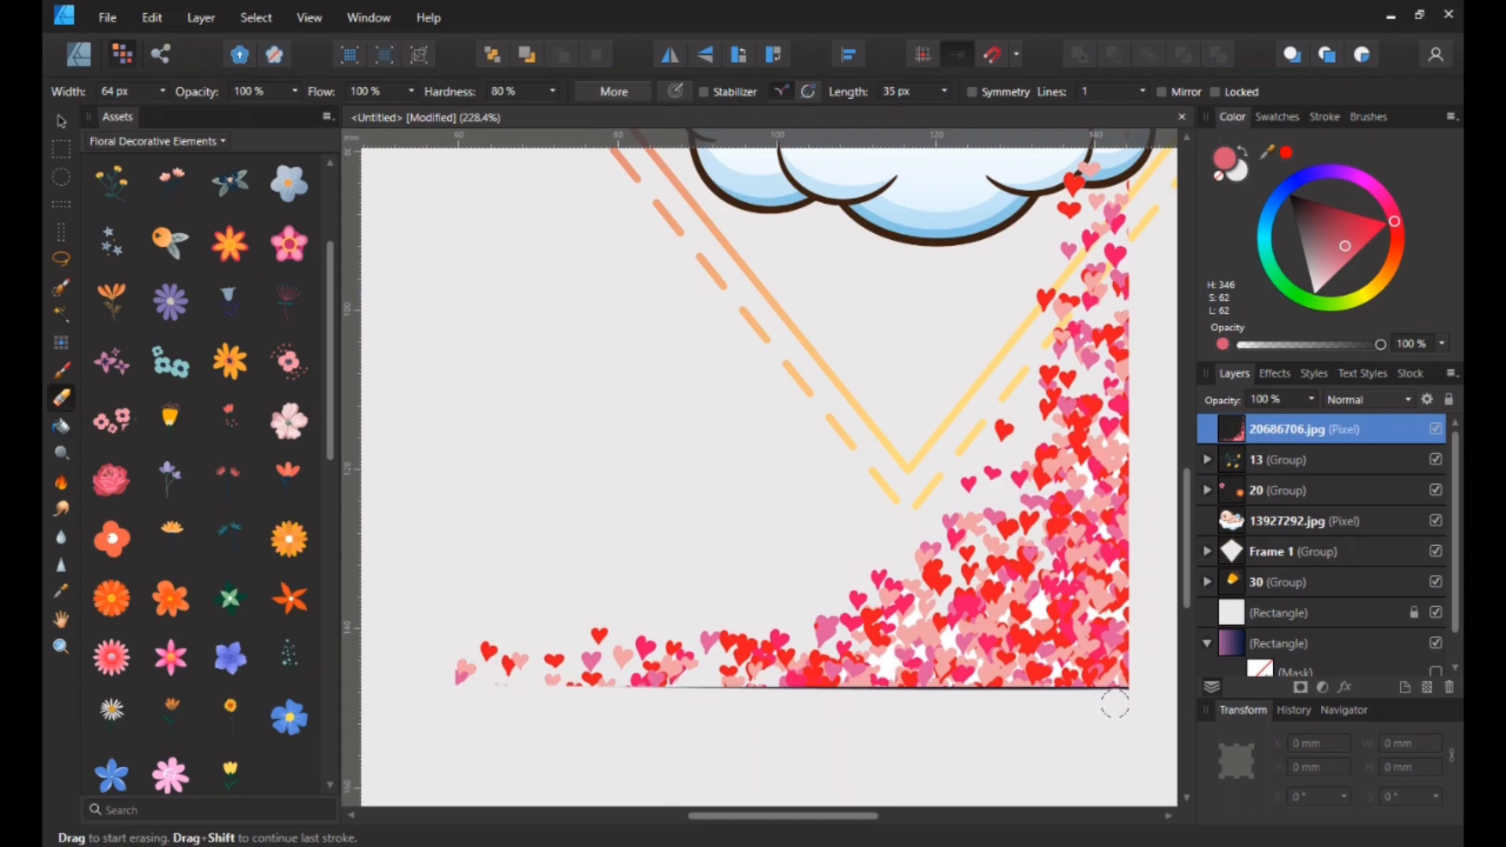
{"action": "left_click_drag", "start_coordinate": [1120, 702], "coordinate": [1038, 698]}
{"action": "left_click_drag", "start_coordinate": [915, 700], "coordinate": [777, 698]}
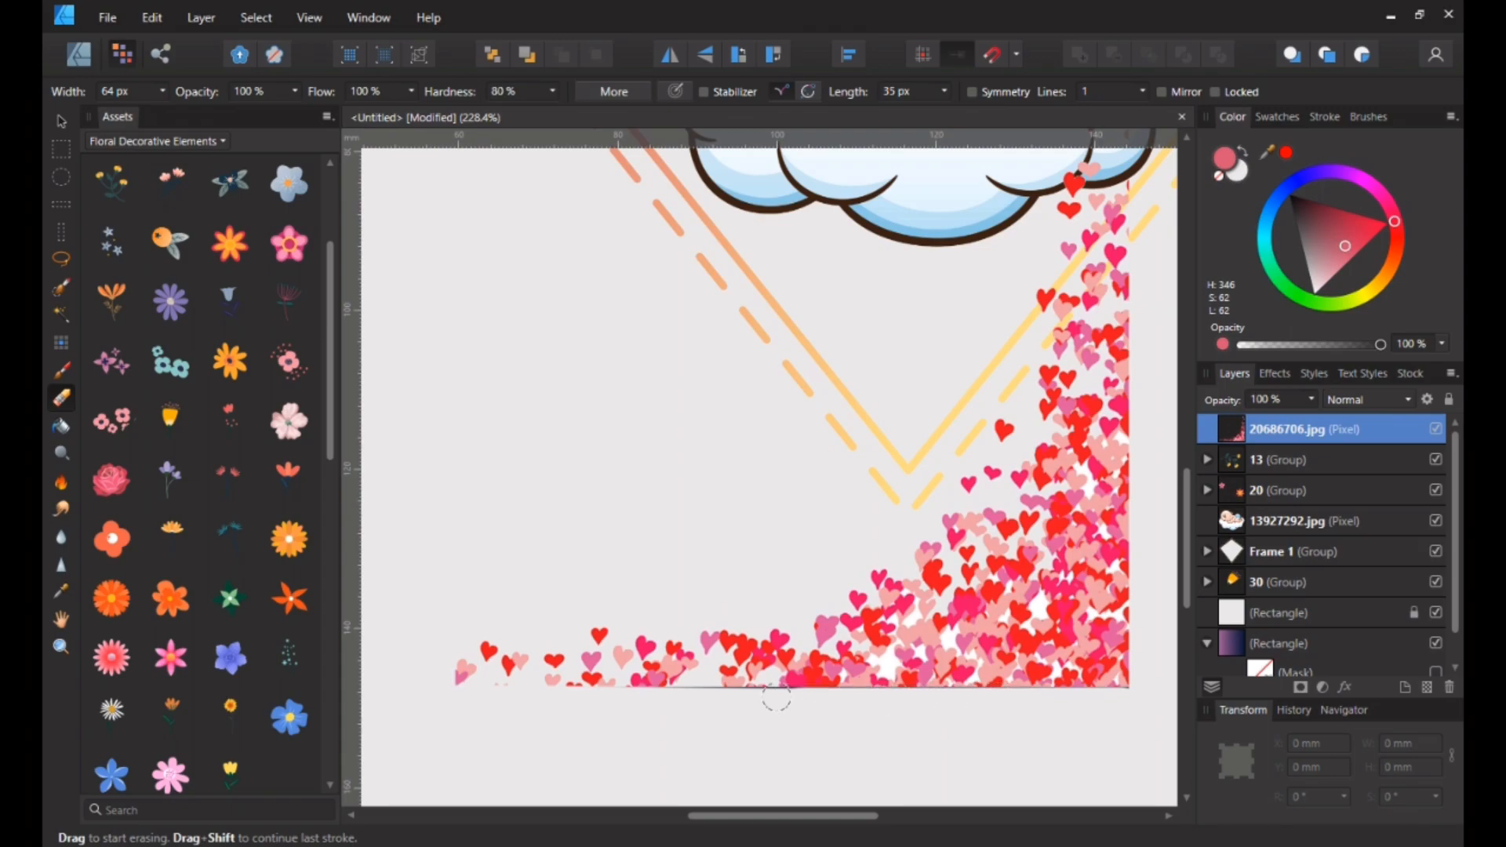
{"action": "scroll", "coordinate": [940, 474], "scroll_direction": "up", "scroll_amount": 3}
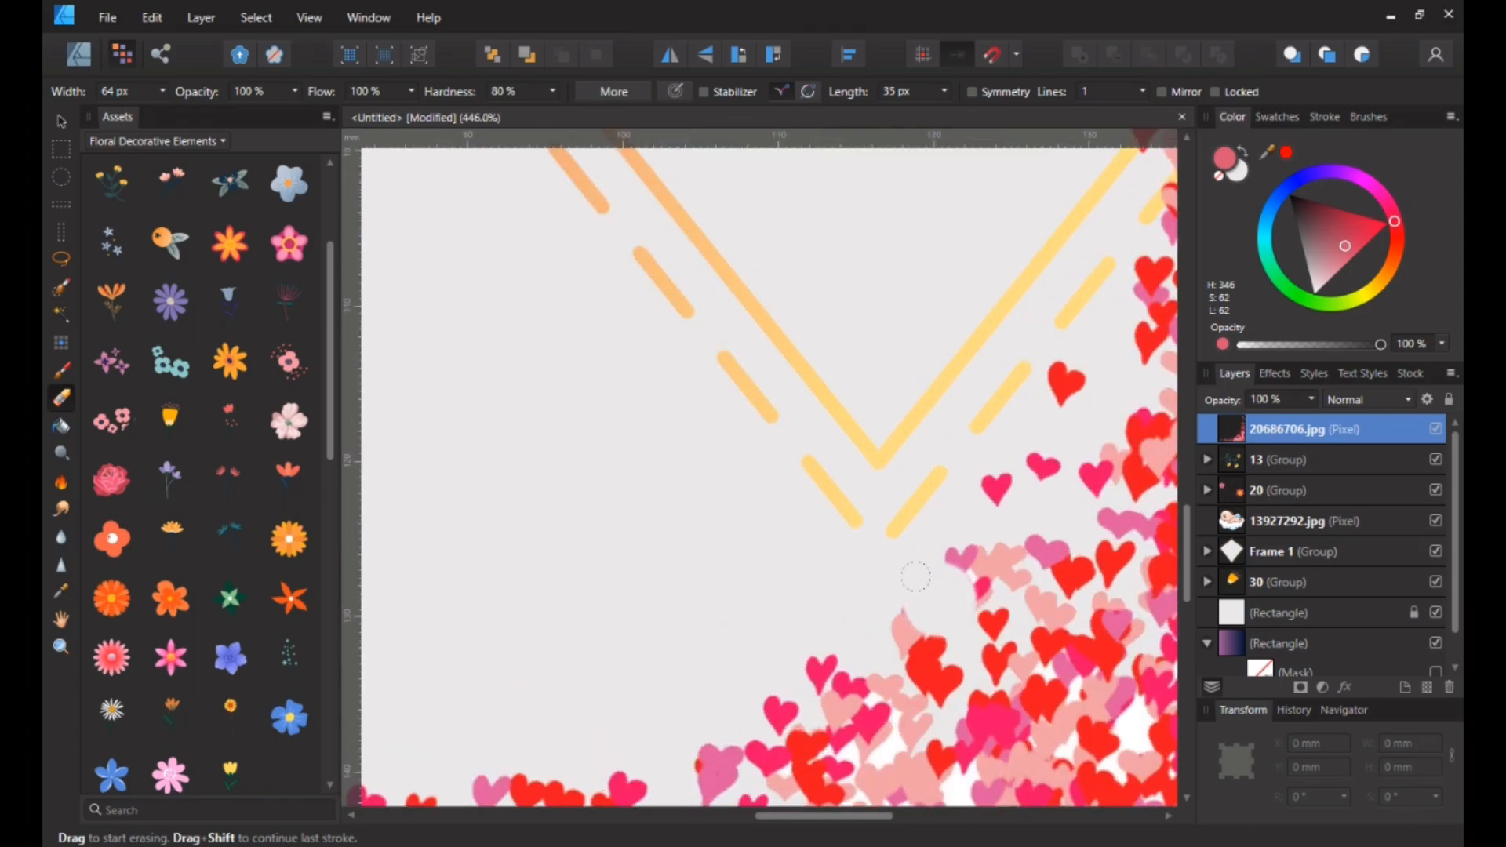
{"action": "scroll", "coordinate": [916, 577], "scroll_direction": "down", "scroll_amount": 6}
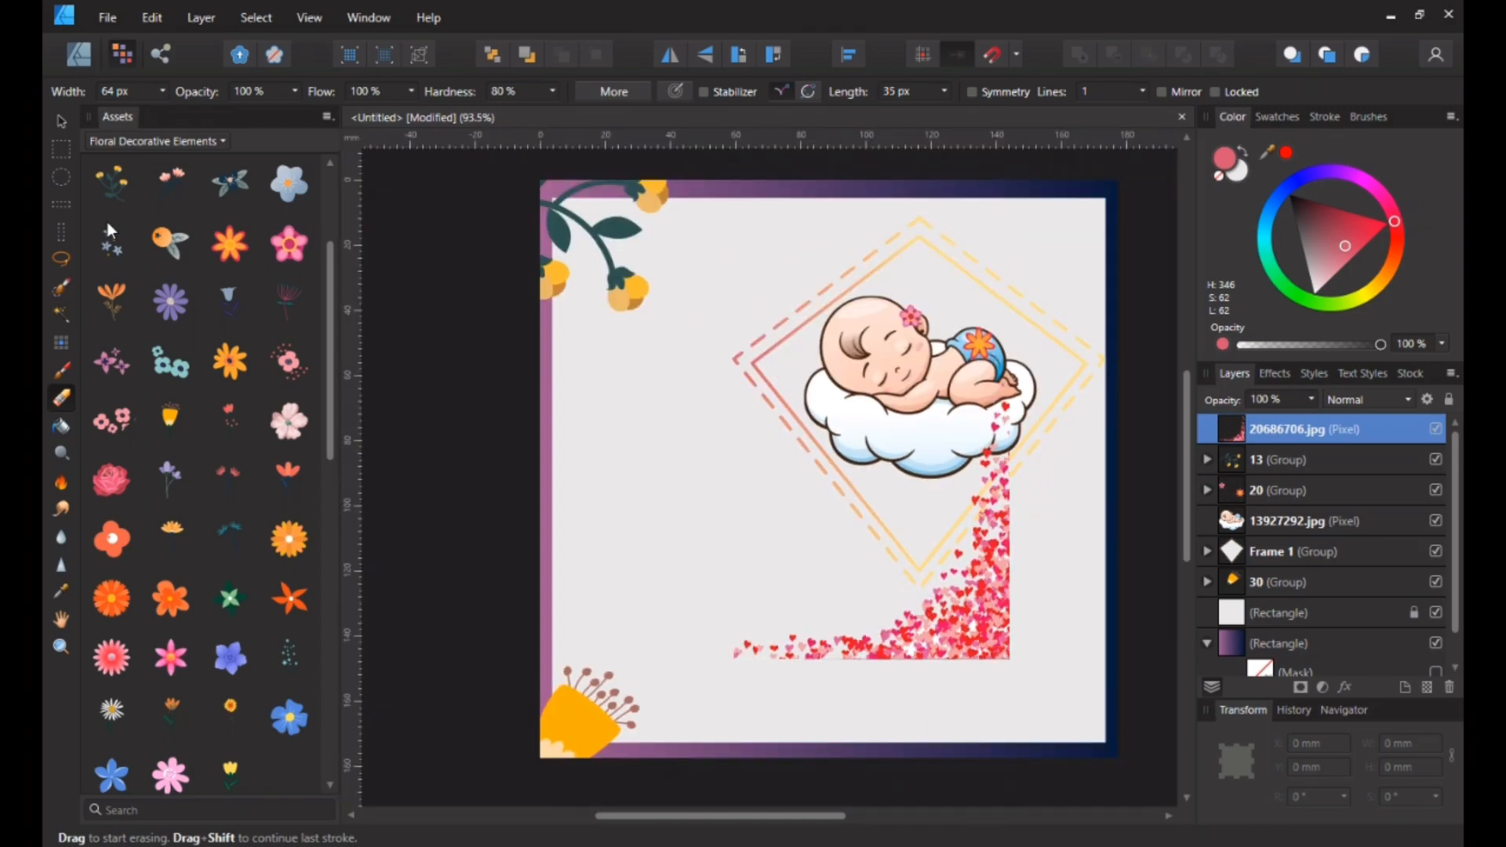
Move the hearts image into the page's lower-right corner and enlarge it until it spans the bottom and right borders.
{"action": "left_click", "coordinate": [61, 123]}
{"action": "left_click_drag", "start_coordinate": [984, 624], "coordinate": [1090, 717]}
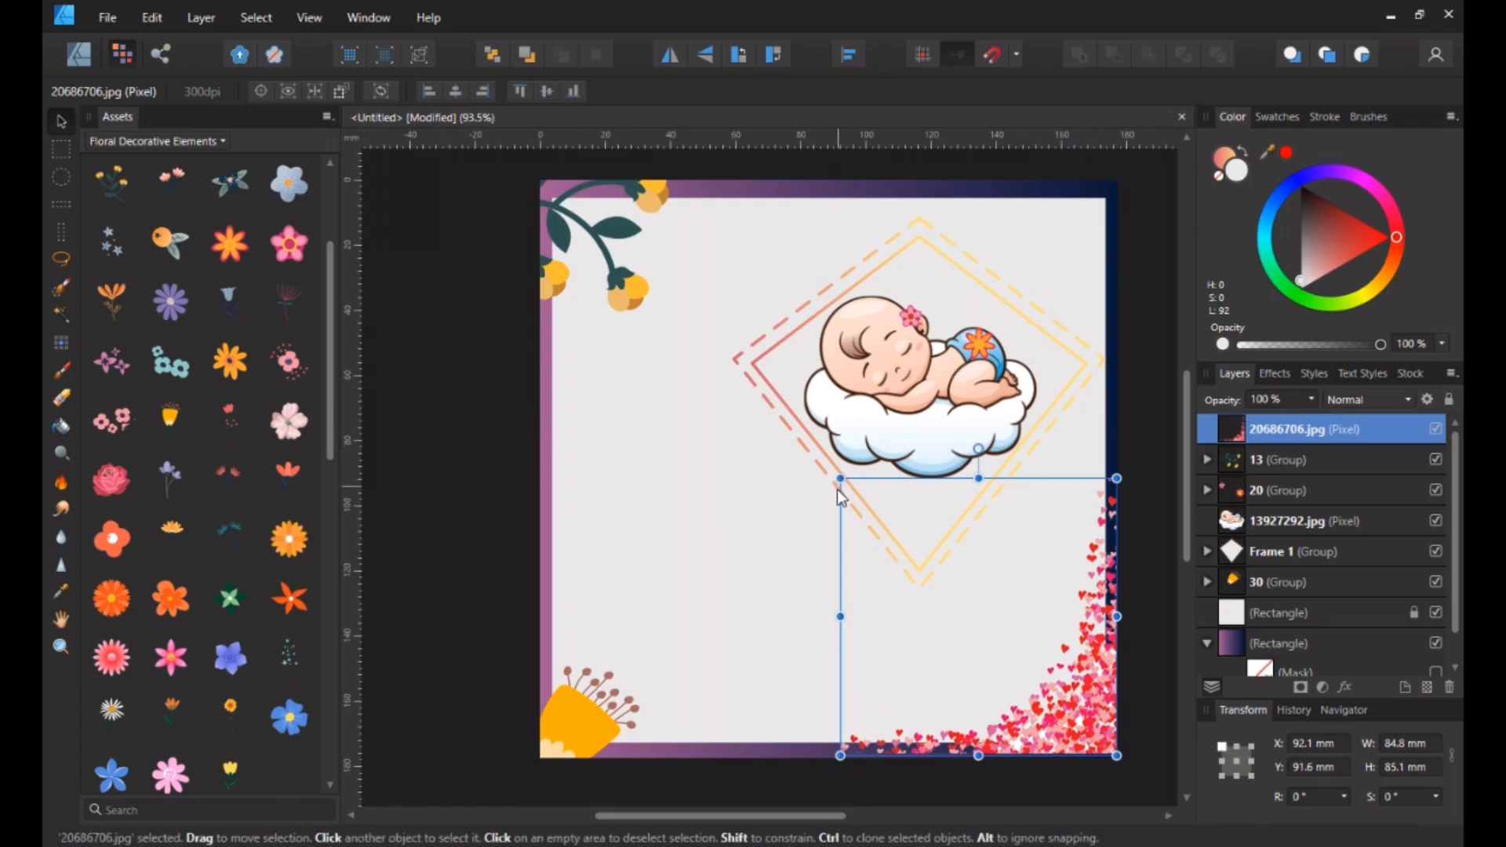
{"action": "left_click_drag", "start_coordinate": [841, 479], "coordinate": [522, 268]}
{"action": "scroll", "coordinate": [911, 415], "scroll_direction": "down", "scroll_amount": 3}
{"action": "left_click", "coordinate": [1135, 416]}
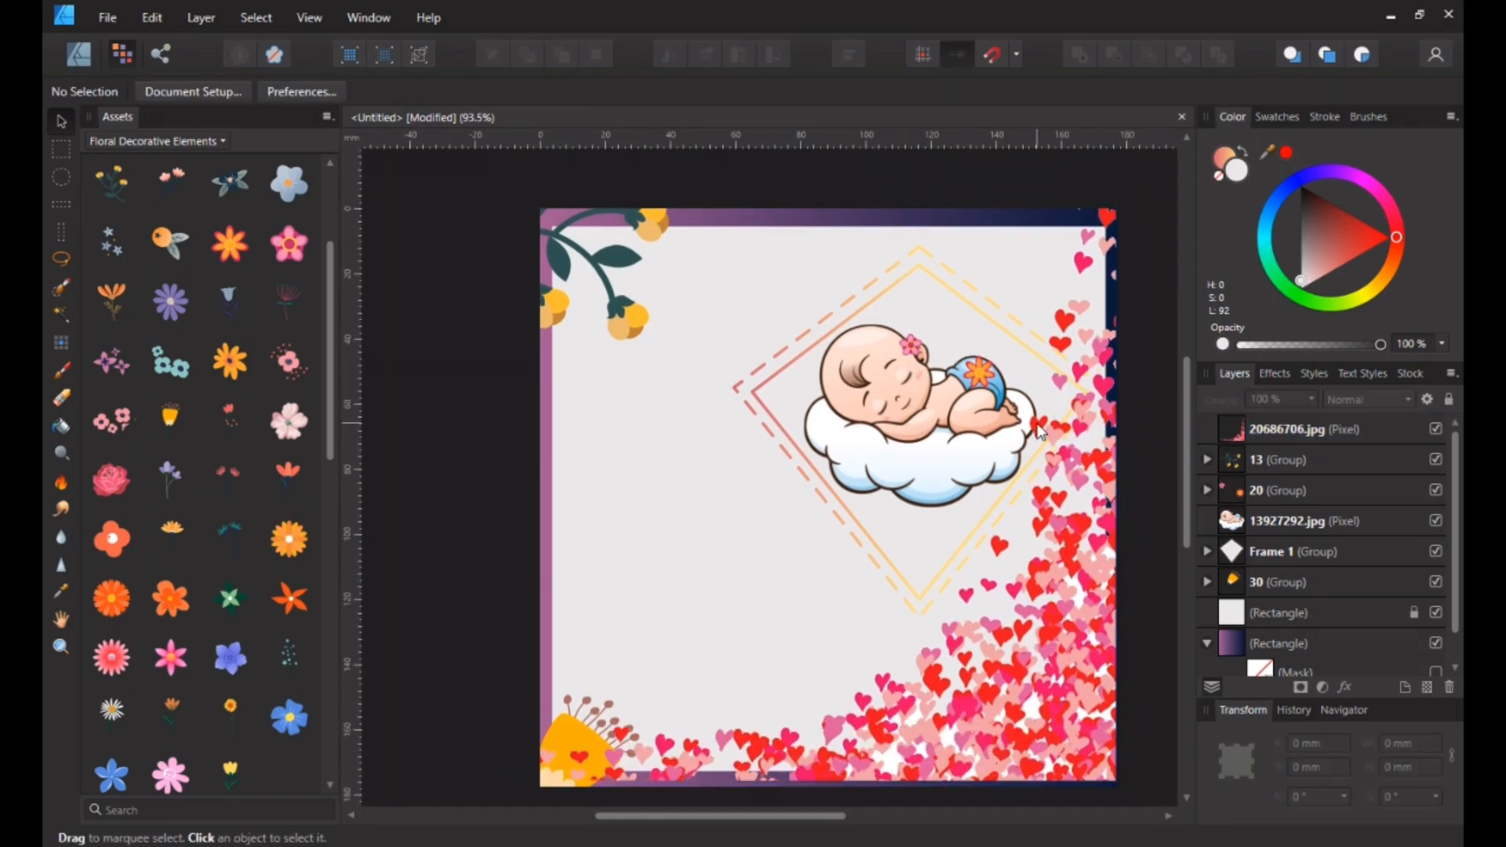
{"action": "scroll", "coordinate": [1038, 424], "scroll_direction": "down", "scroll_amount": 1}
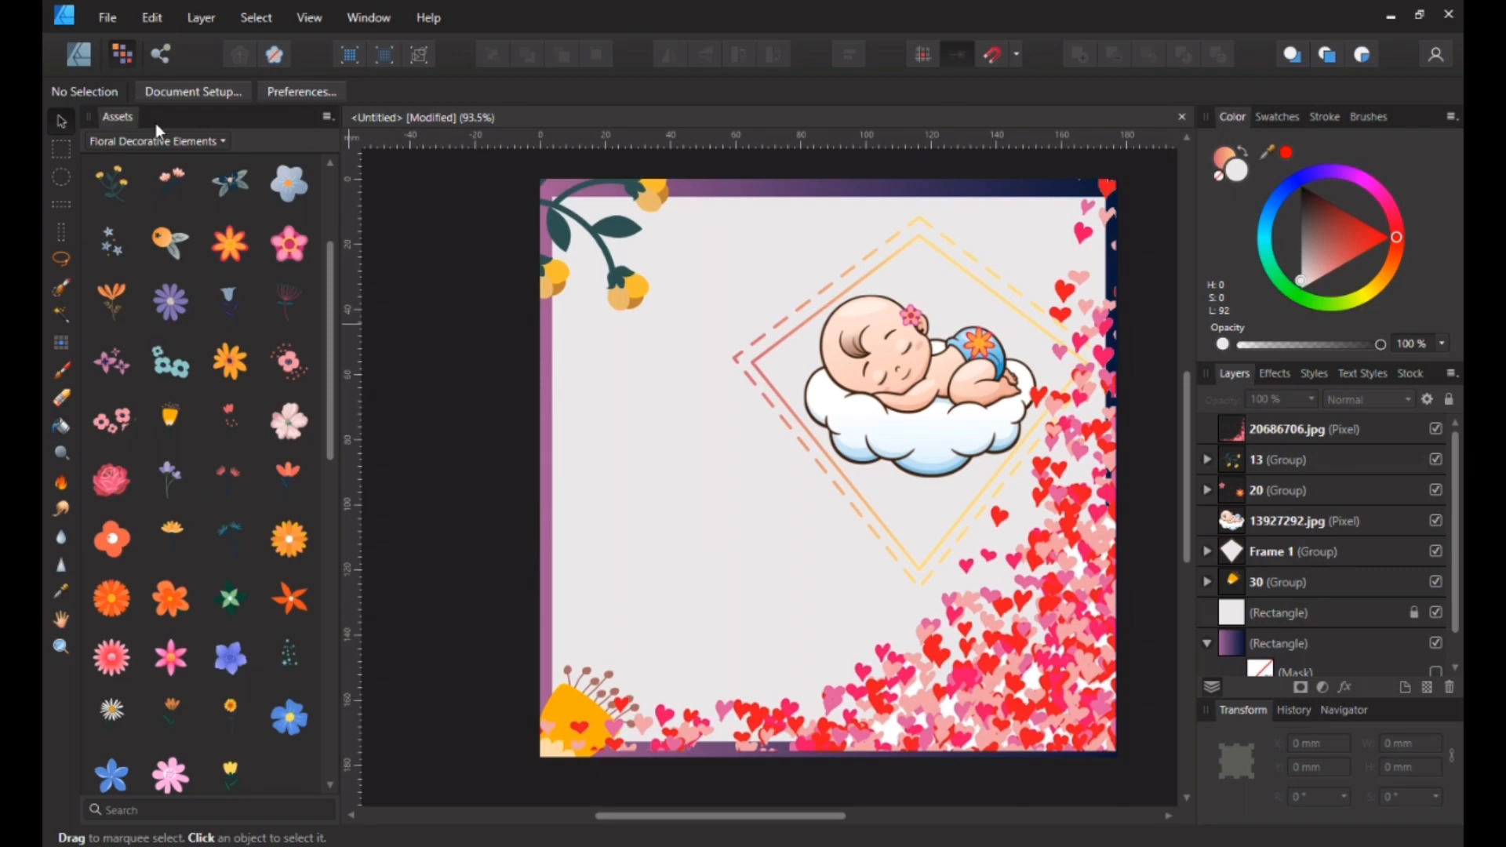
Return to the Designer Persona and add the art text "Welcome !" on the page's blank area beside the kite frame.
{"action": "left_click", "coordinate": [77, 55]}
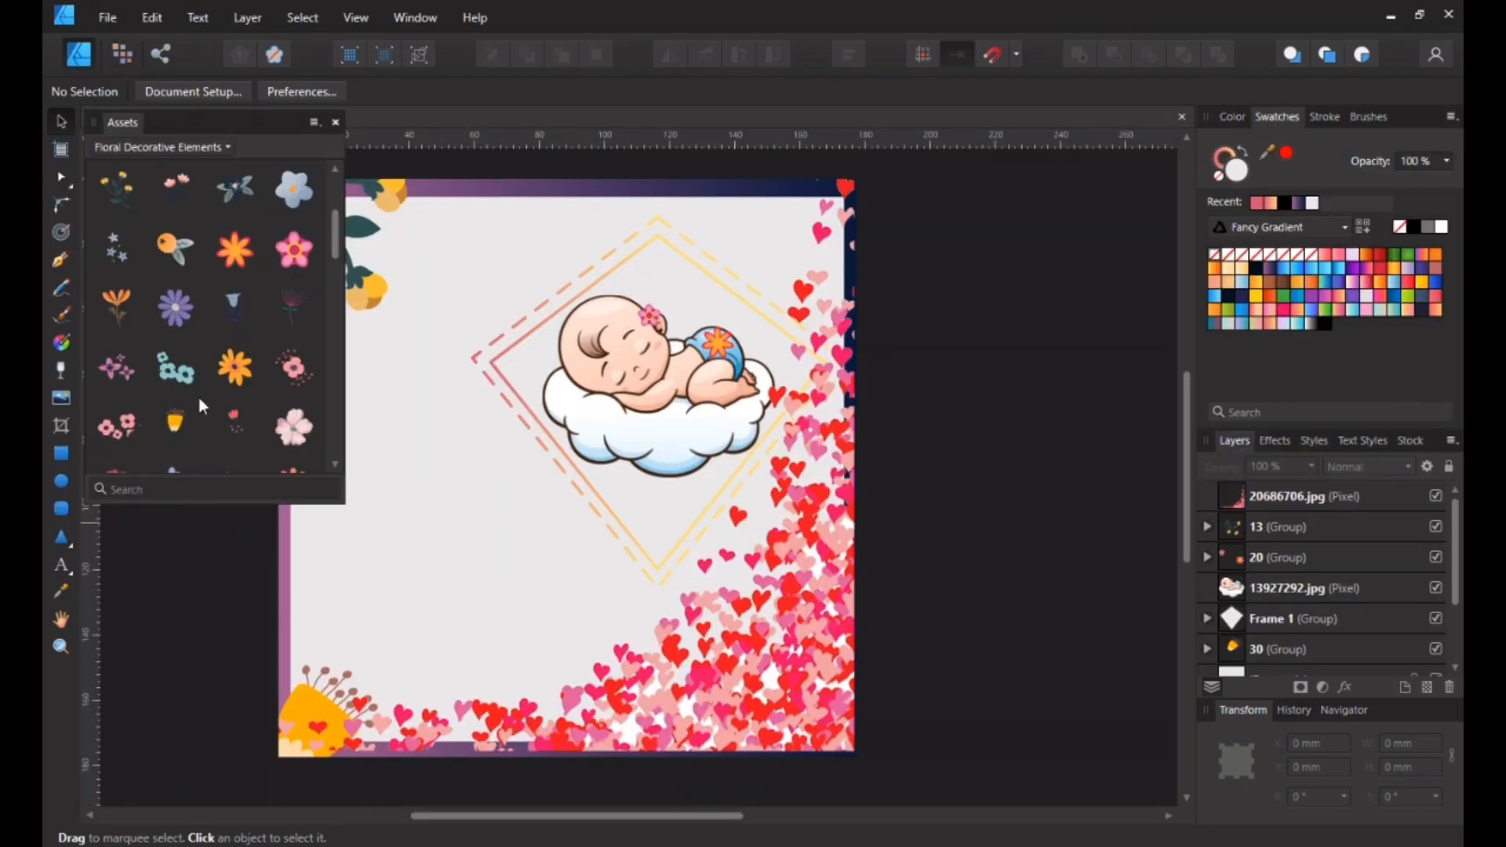
{"action": "left_click", "coordinate": [61, 565]}
{"action": "left_click", "coordinate": [395, 482]}
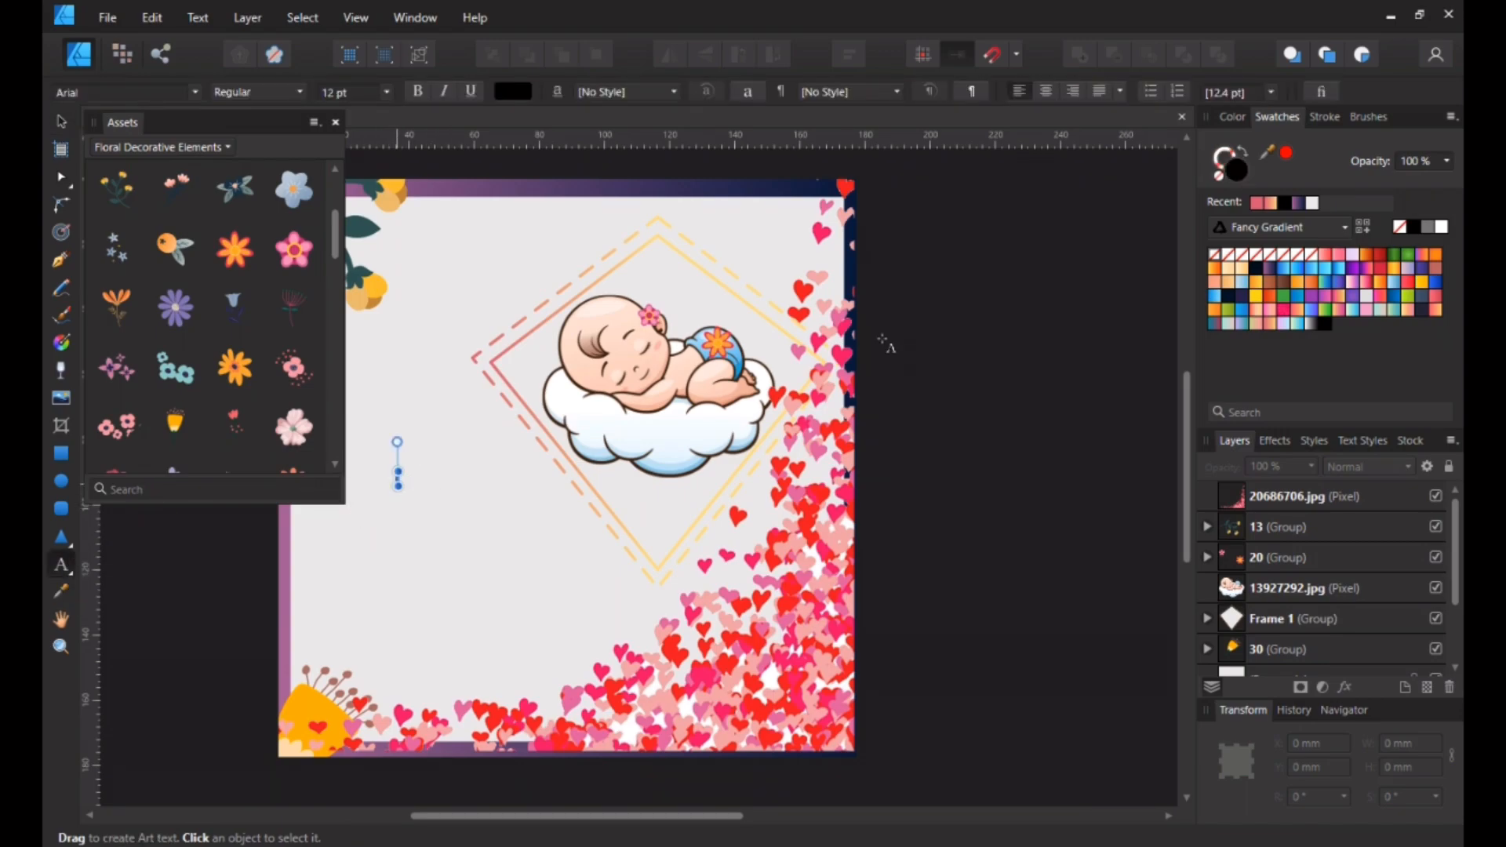
{"action": "type", "text": "Welcom"}
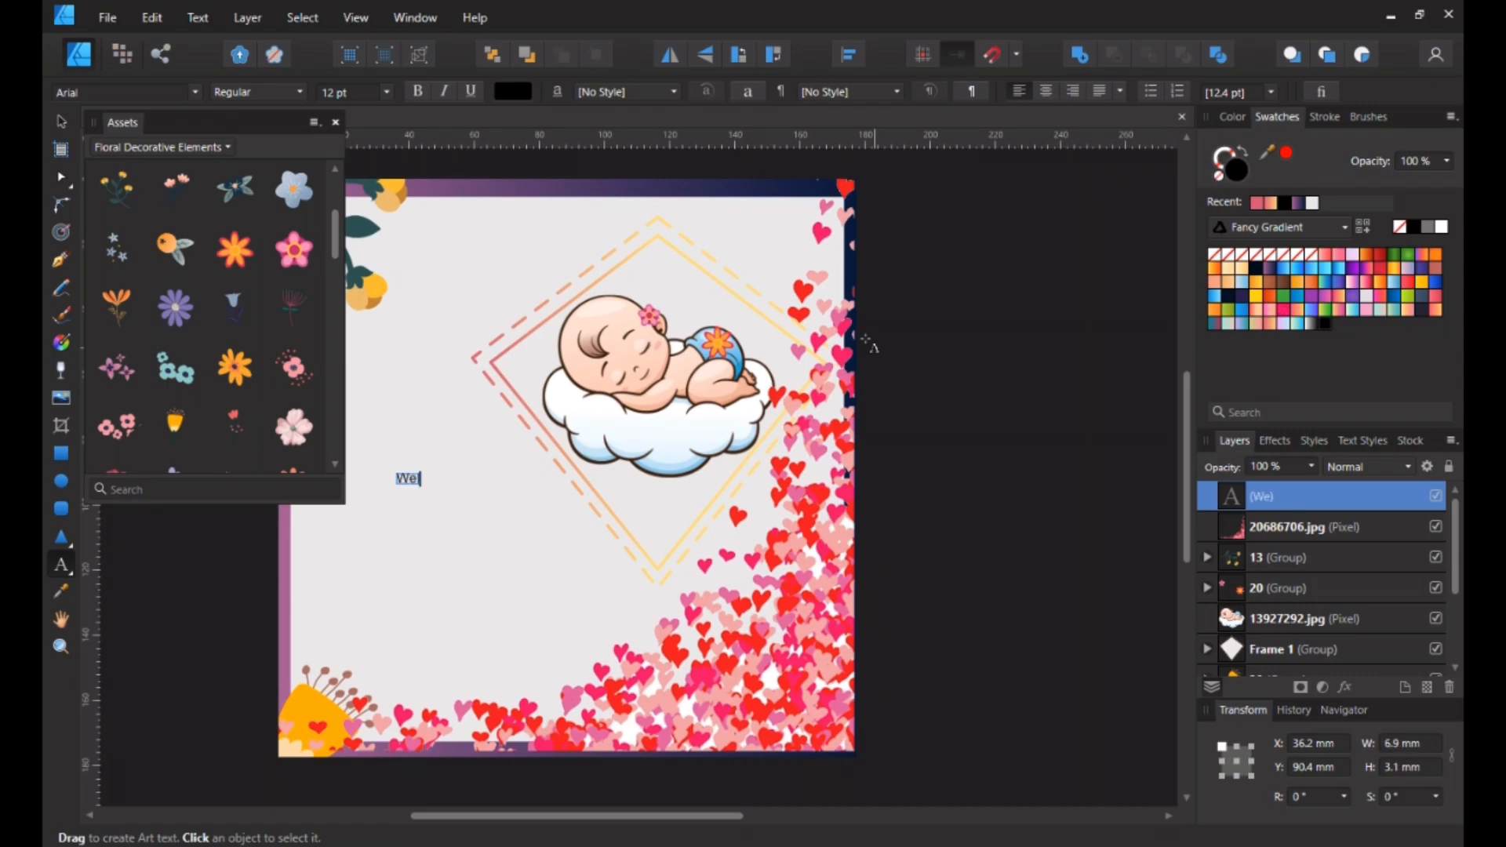
{"action": "type", "text": "e !"}
{"action": "key", "text": "Escape"}
Set the "Welcome !" text in the Forte font at 36 pt.
{"action": "key", "text": "ctrl+a"}
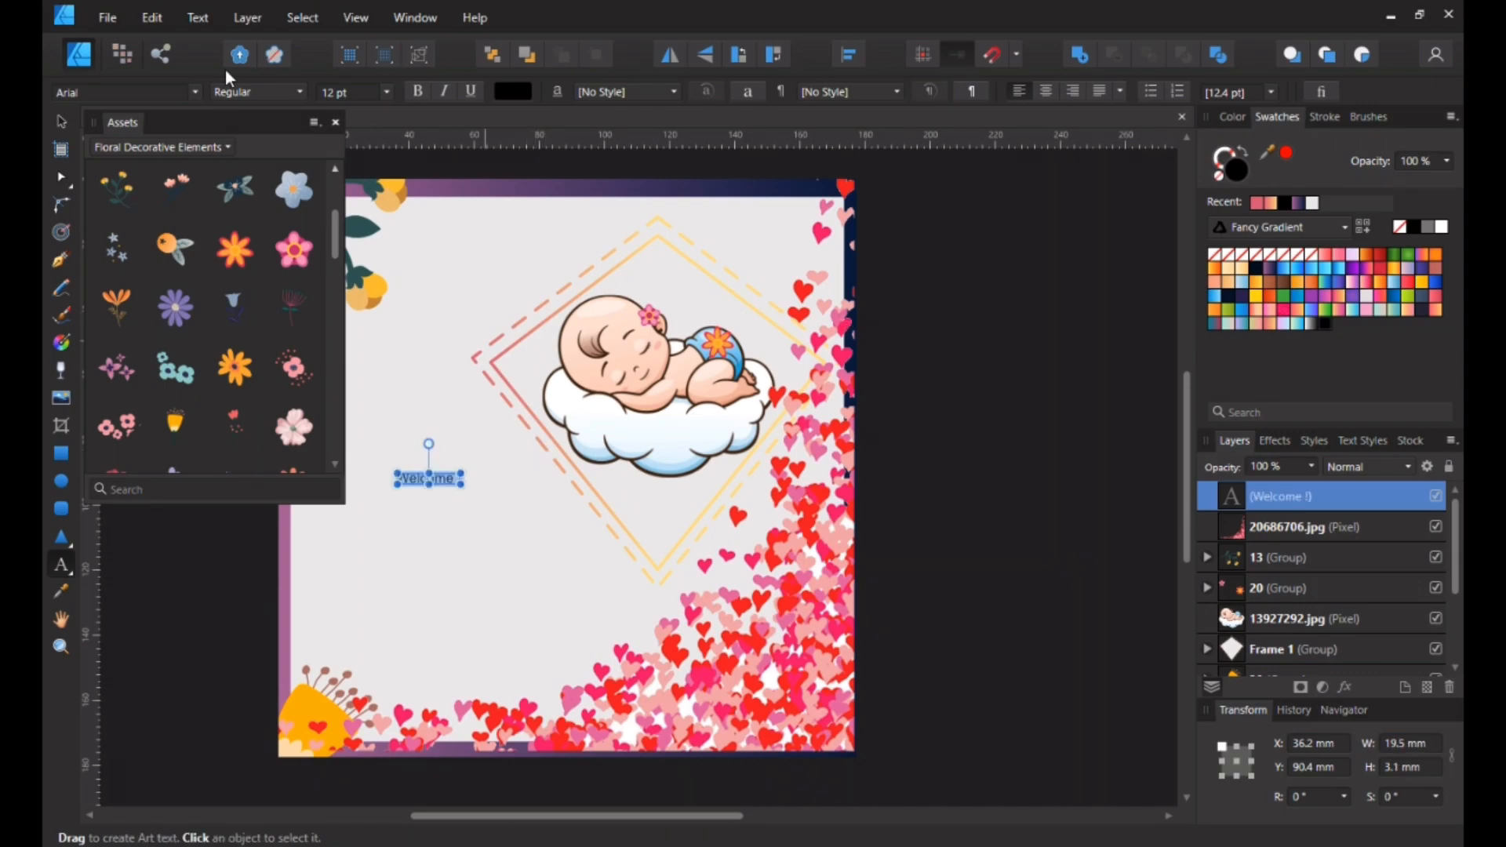
{"action": "left_click", "coordinate": [195, 89]}
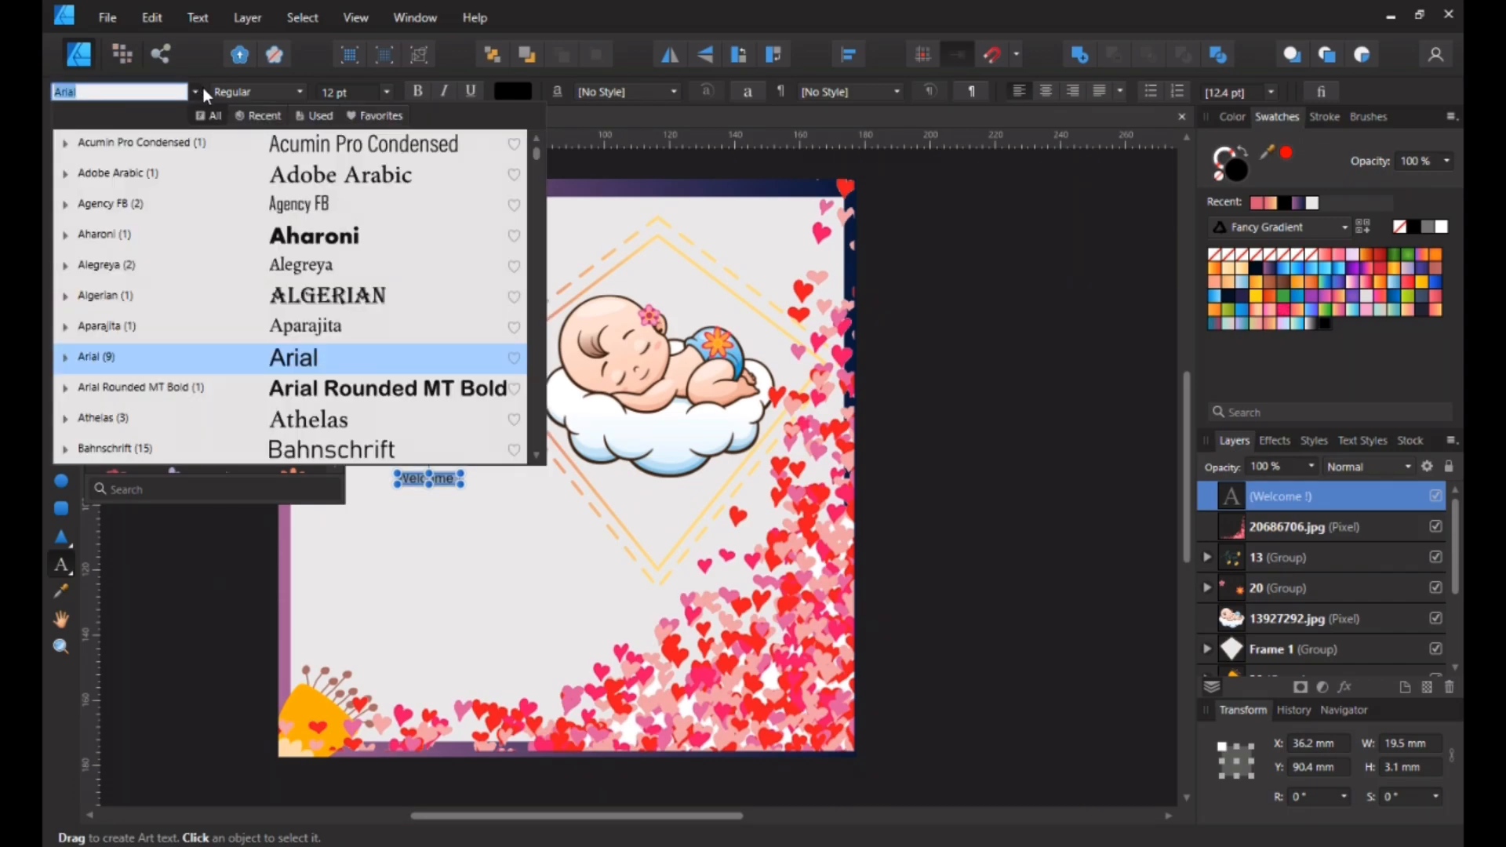
{"action": "type", "text": "forte"}
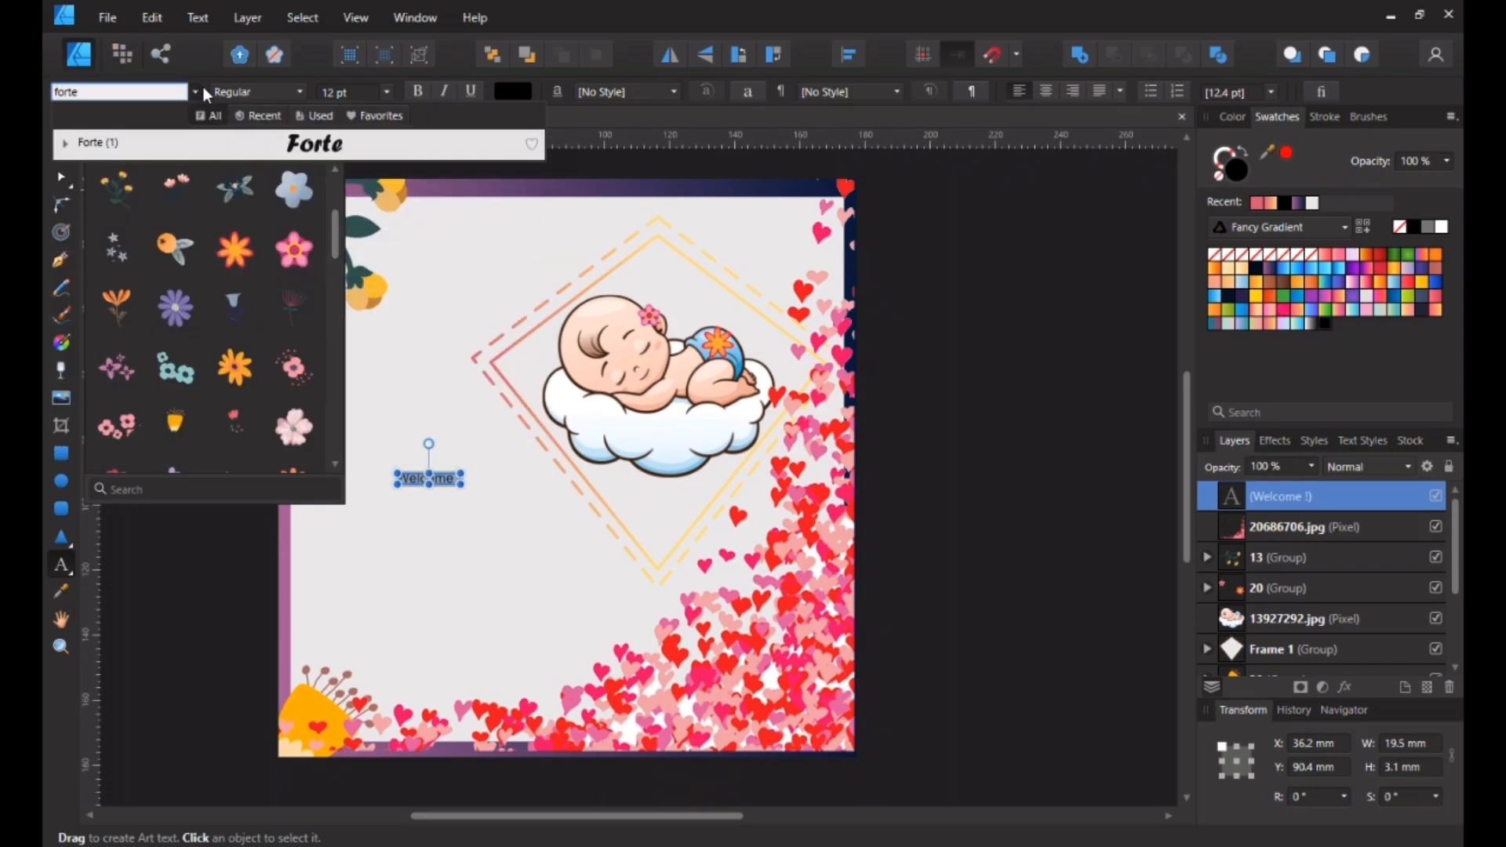
{"action": "left_click", "coordinate": [259, 142]}
{"action": "left_click", "coordinate": [386, 92]}
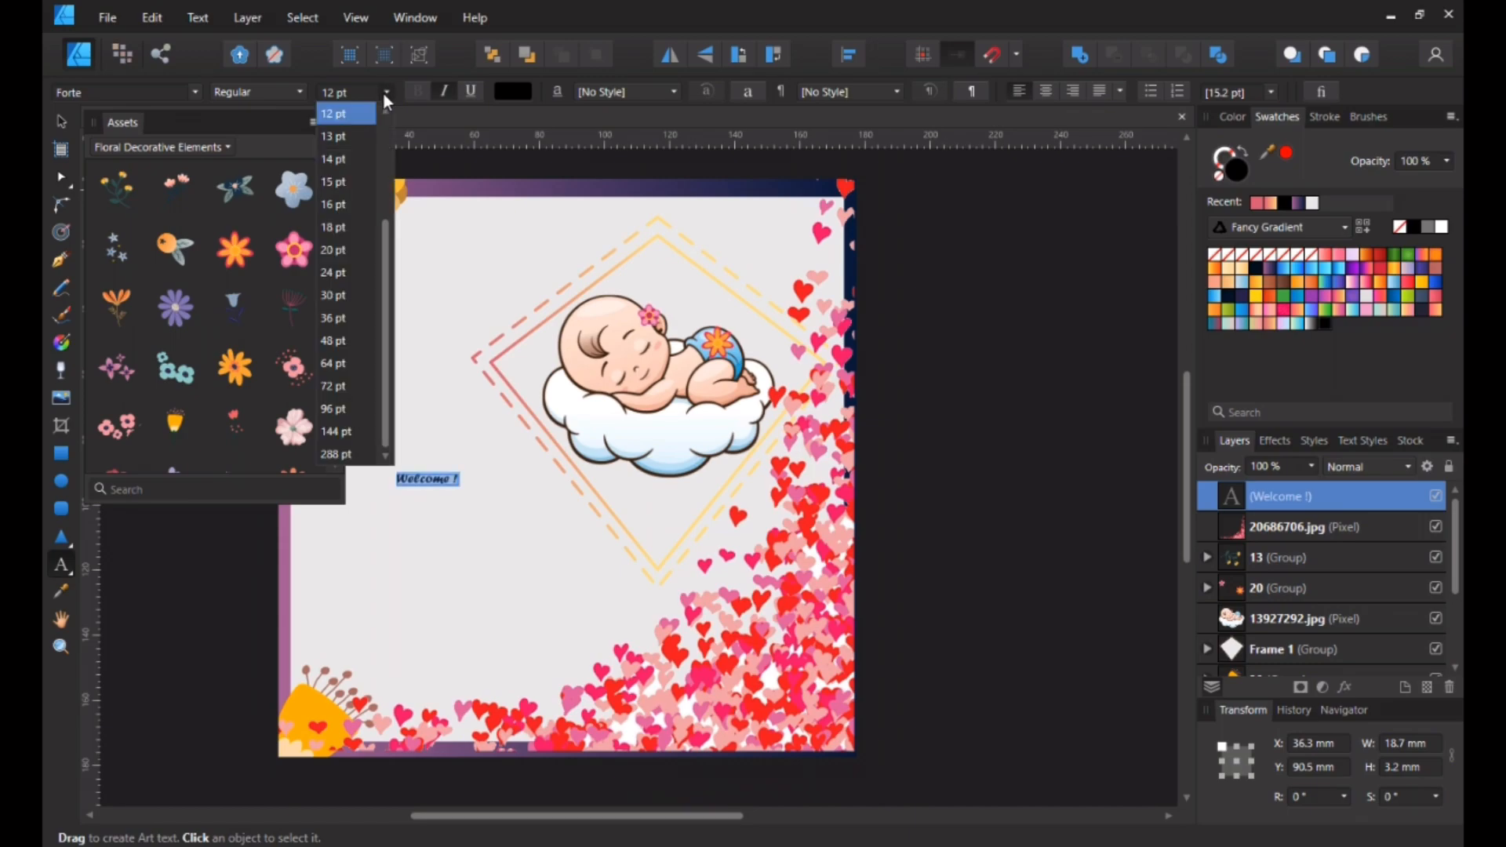
{"action": "left_click", "coordinate": [327, 319]}
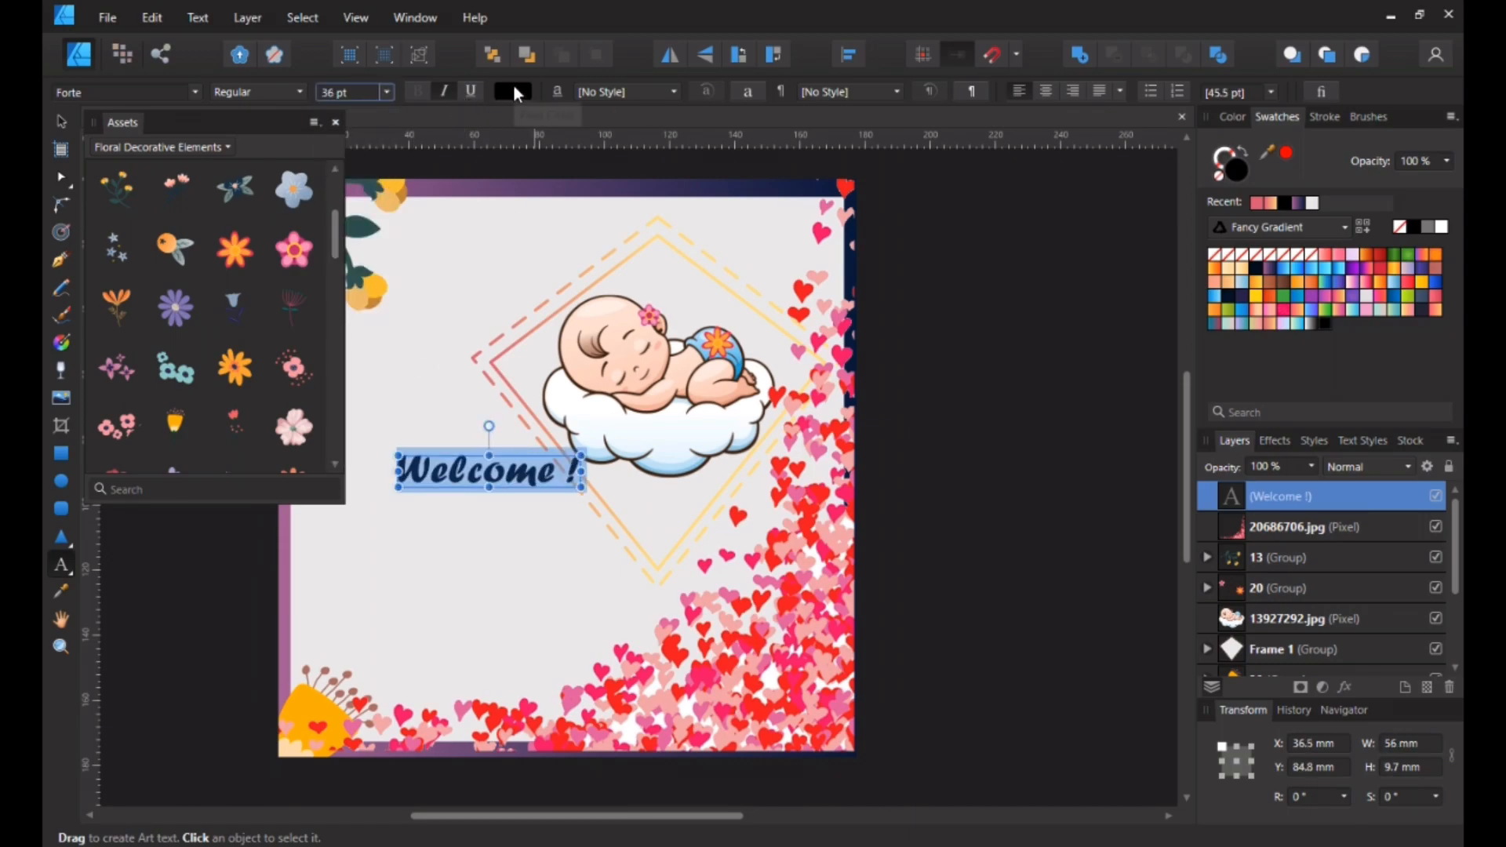
Fill the "Welcome !" text with the purple-to-navy gradient from the Fancy Gradient swatches.
{"action": "left_click", "coordinate": [514, 86]}
{"action": "left_click", "coordinate": [386, 130]}
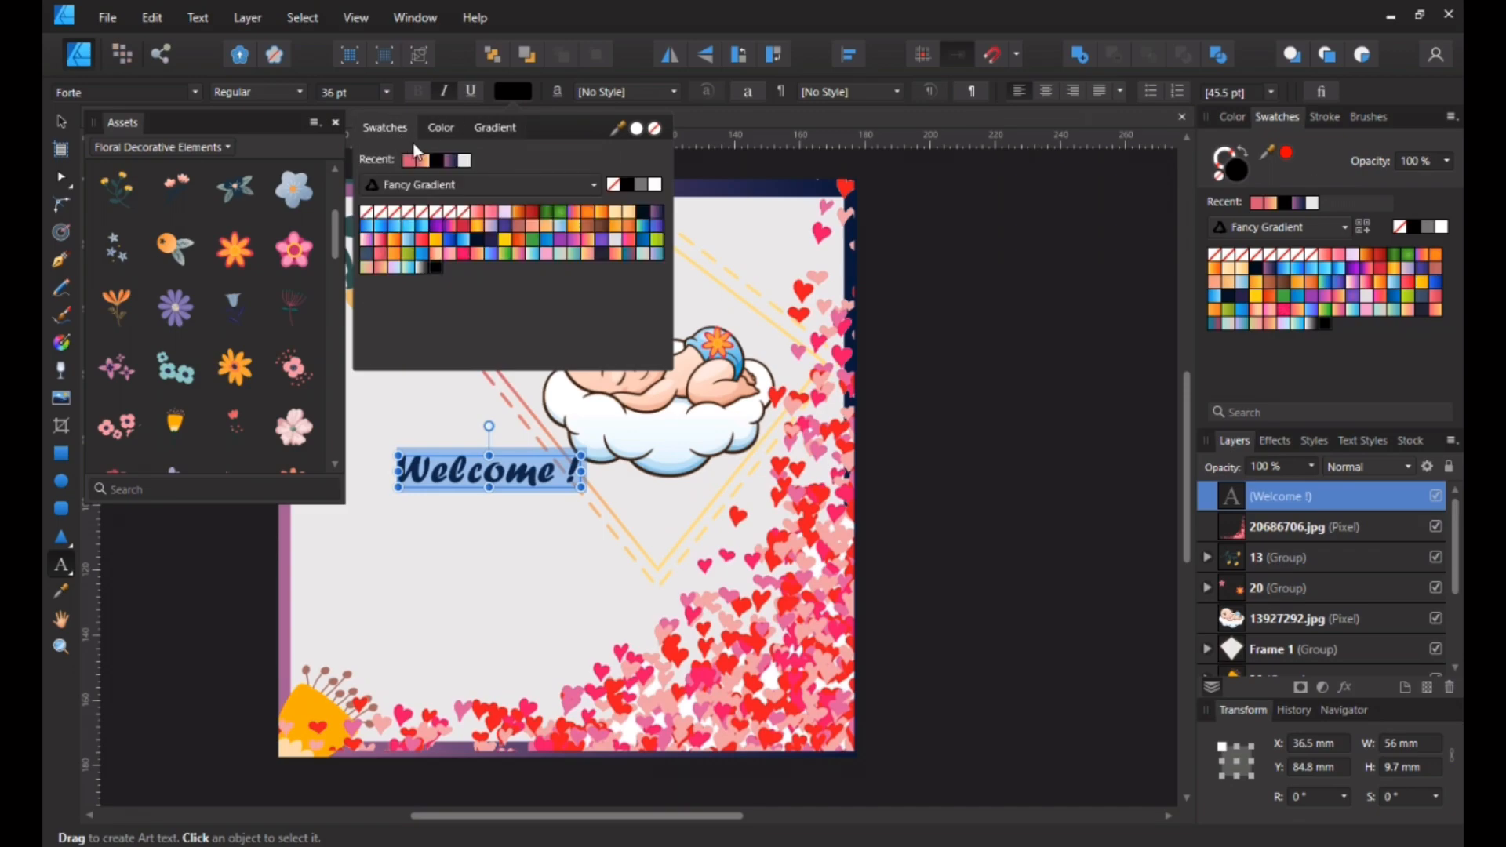
{"action": "left_click", "coordinate": [661, 211]}
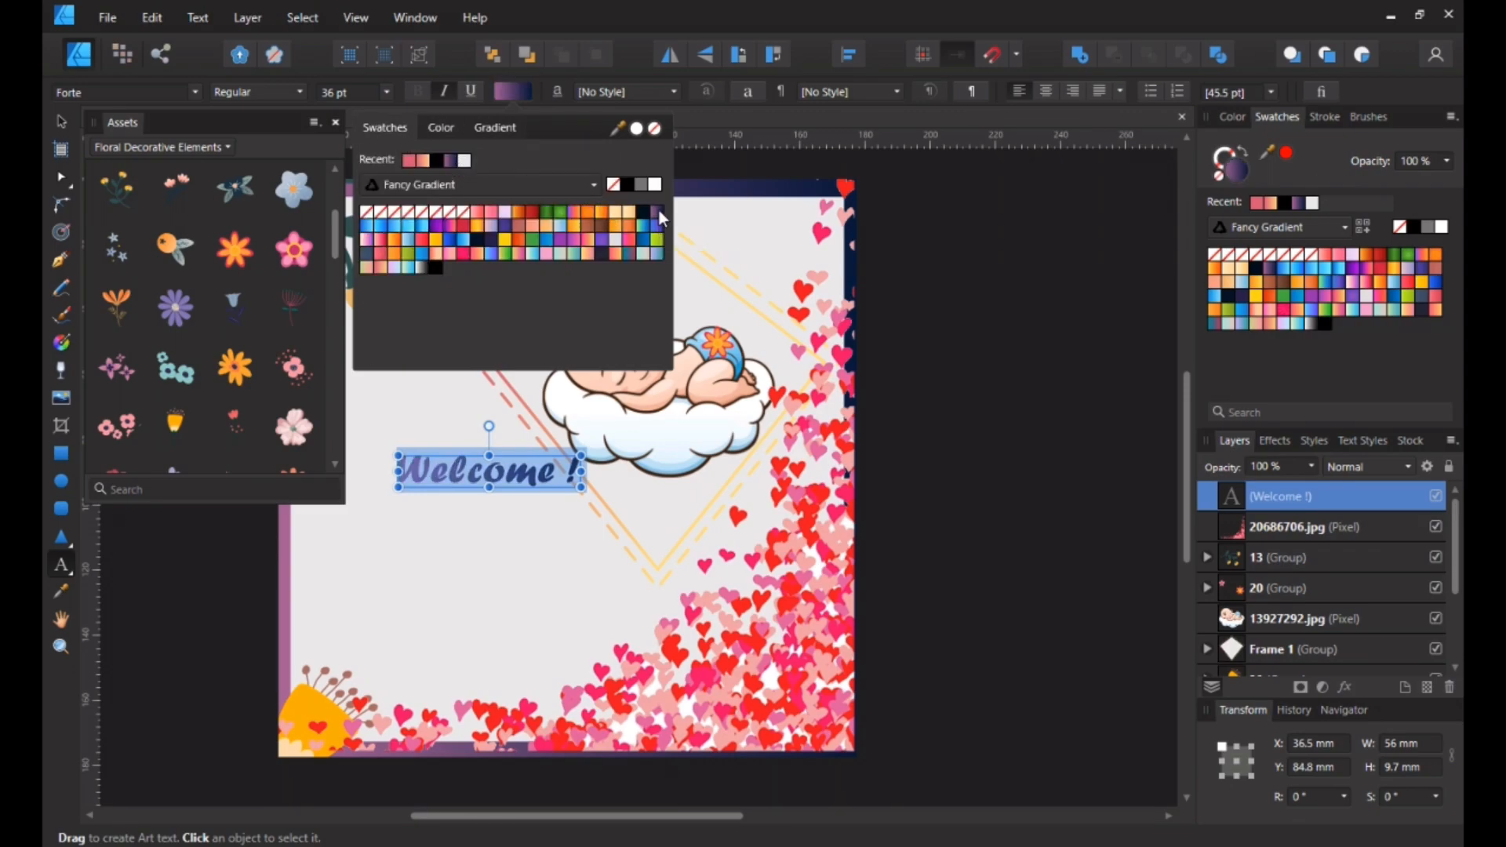
{"action": "left_click", "coordinate": [493, 239]}
{"action": "left_click", "coordinate": [657, 212]}
{"action": "left_click", "coordinate": [382, 407]}
Move the "Welcome !" text away from the kite frame into the blank area and close the floral assets.
{"action": "left_click", "coordinate": [60, 118]}
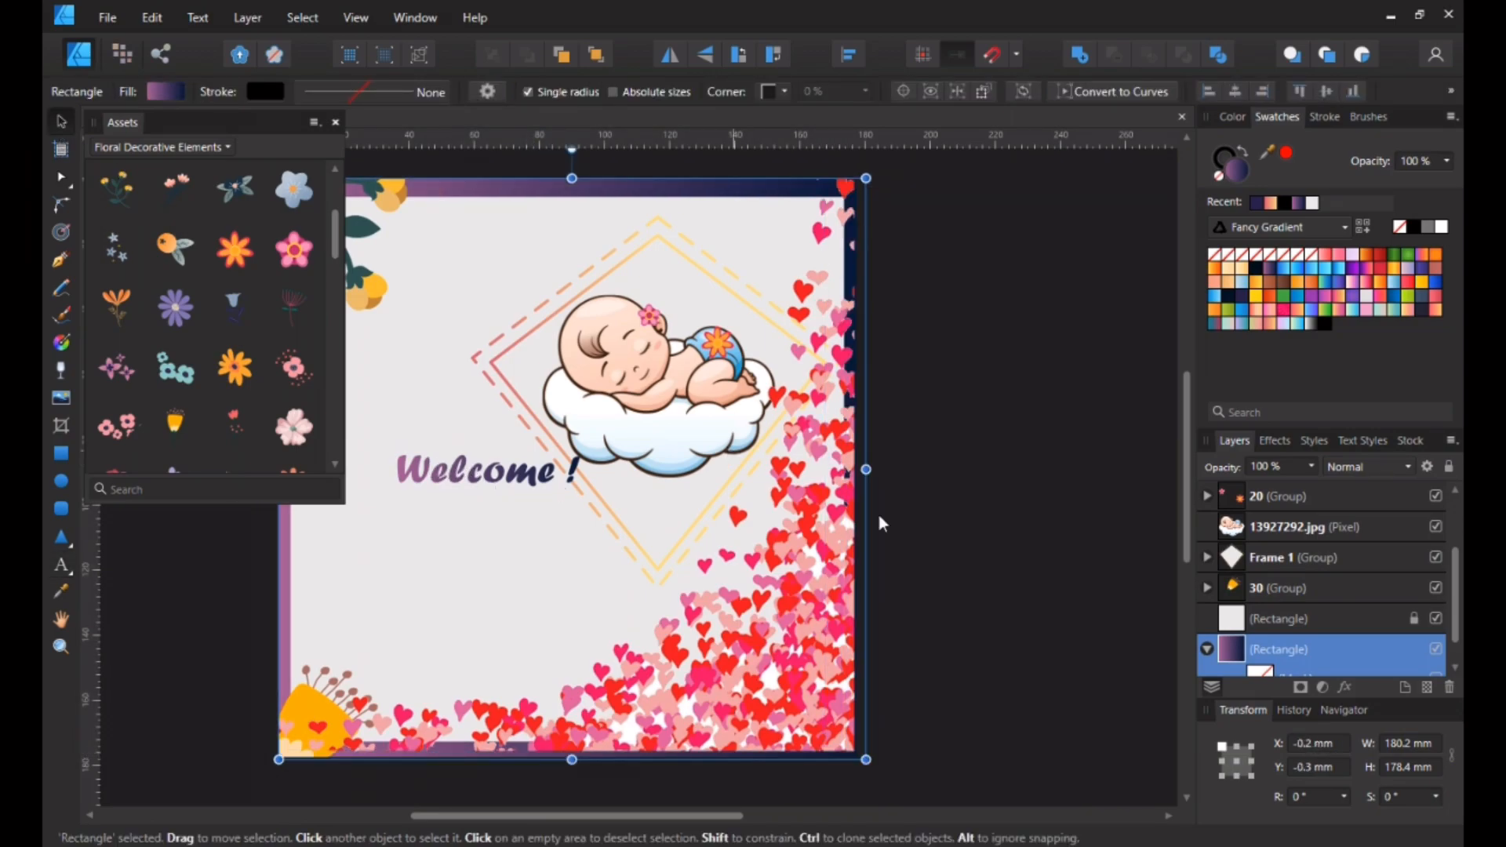
{"action": "scroll", "coordinate": [1288, 570], "scroll_direction": "up", "scroll_amount": 3}
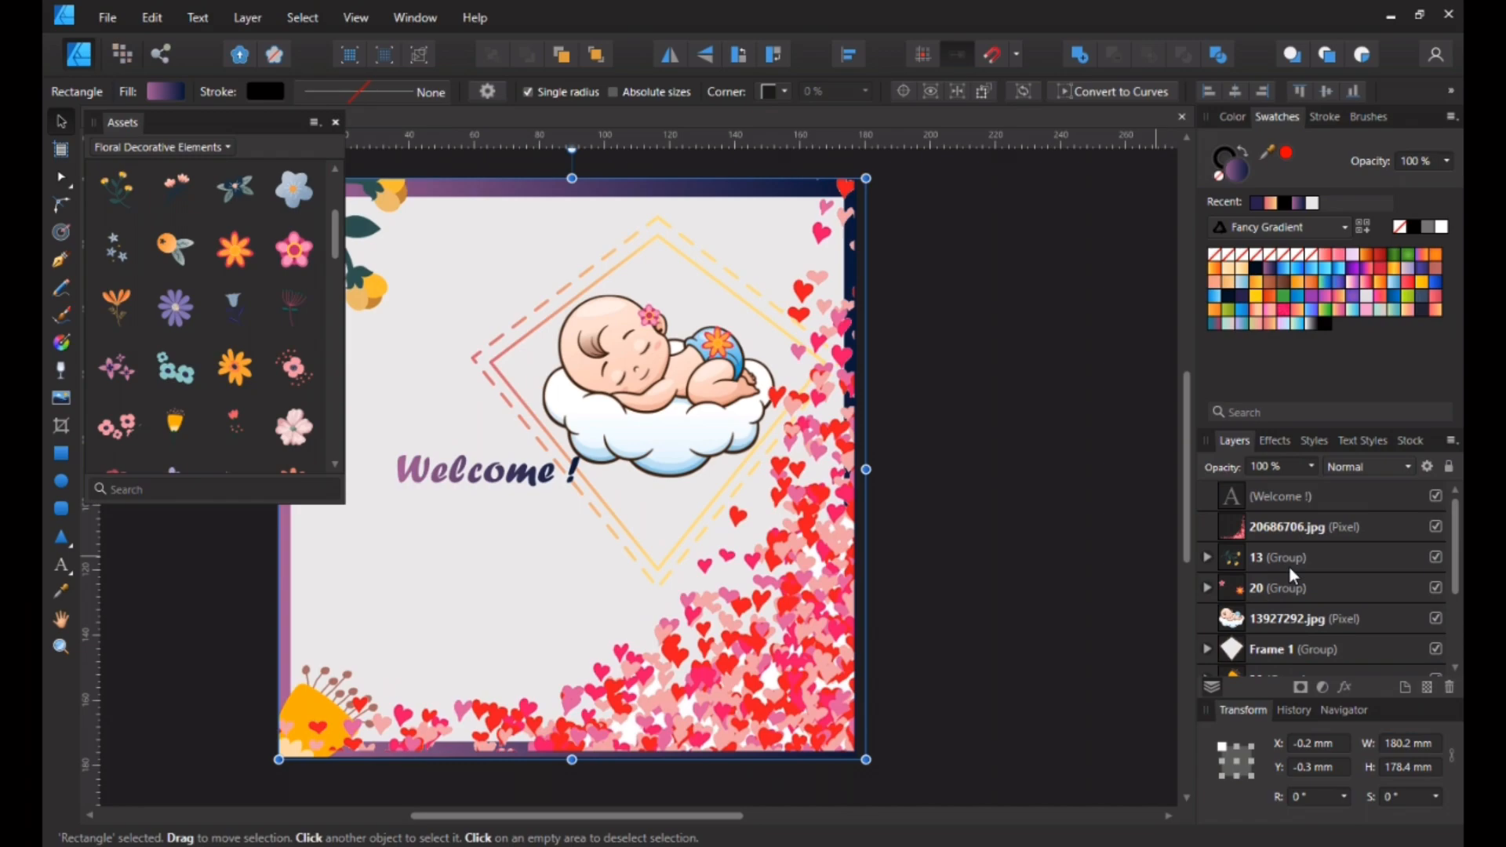
{"action": "left_click", "coordinate": [1282, 499]}
{"action": "mouse_move", "coordinate": [462, 475]}
{"action": "left_mouse_down"}
{"action": "mouse_move", "coordinate": [427, 485]}
{"action": "mouse_move", "coordinate": [437, 476]}
{"action": "left_mouse_up"}
{"action": "left_click", "coordinate": [336, 123]}
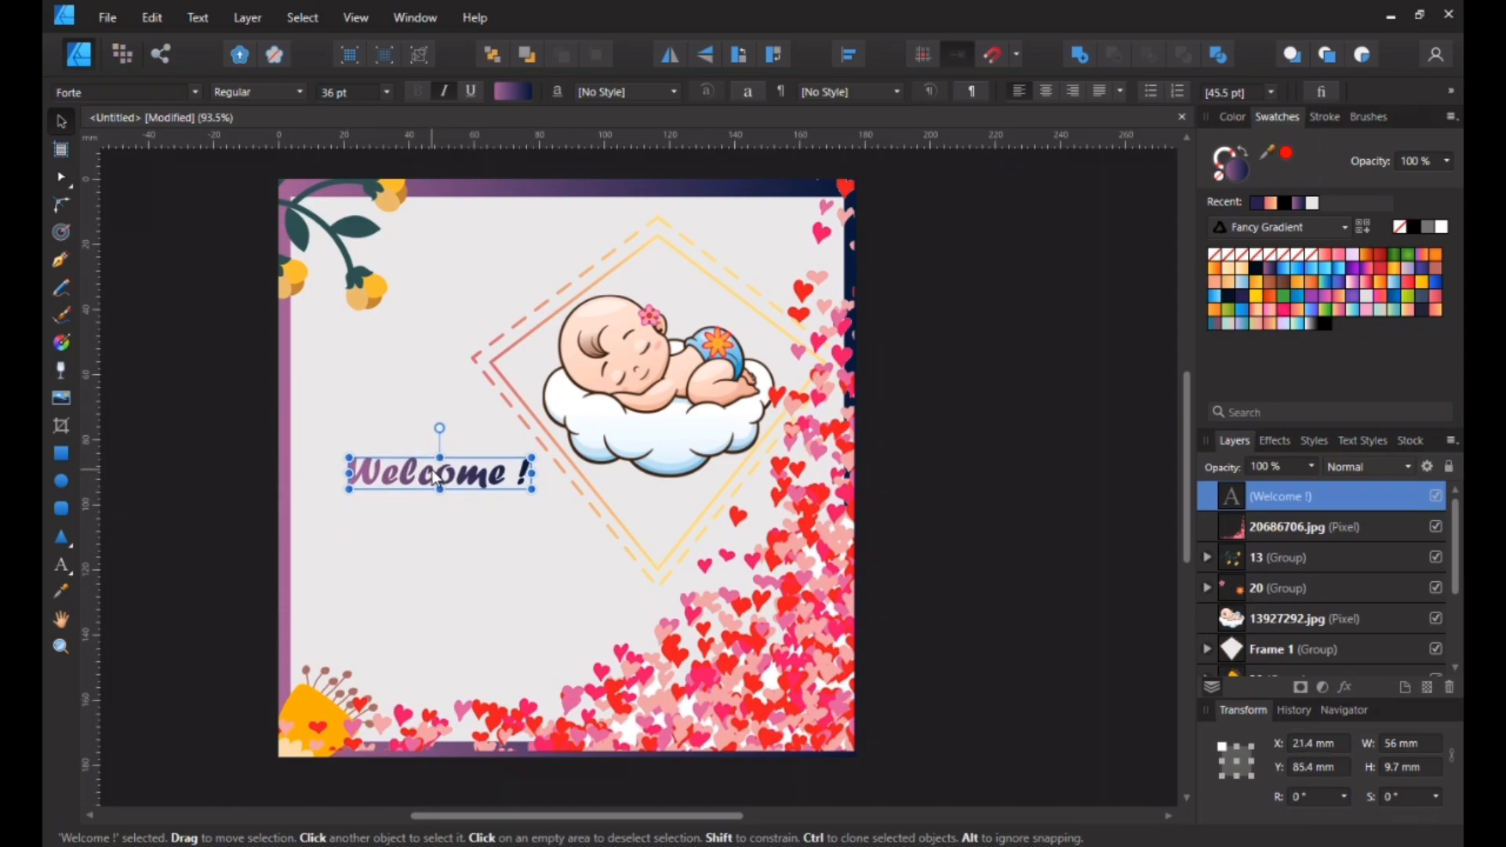
Add the art text "Little Munchkin" just below the "Welcome !" title.
{"action": "left_click", "coordinate": [61, 567]}
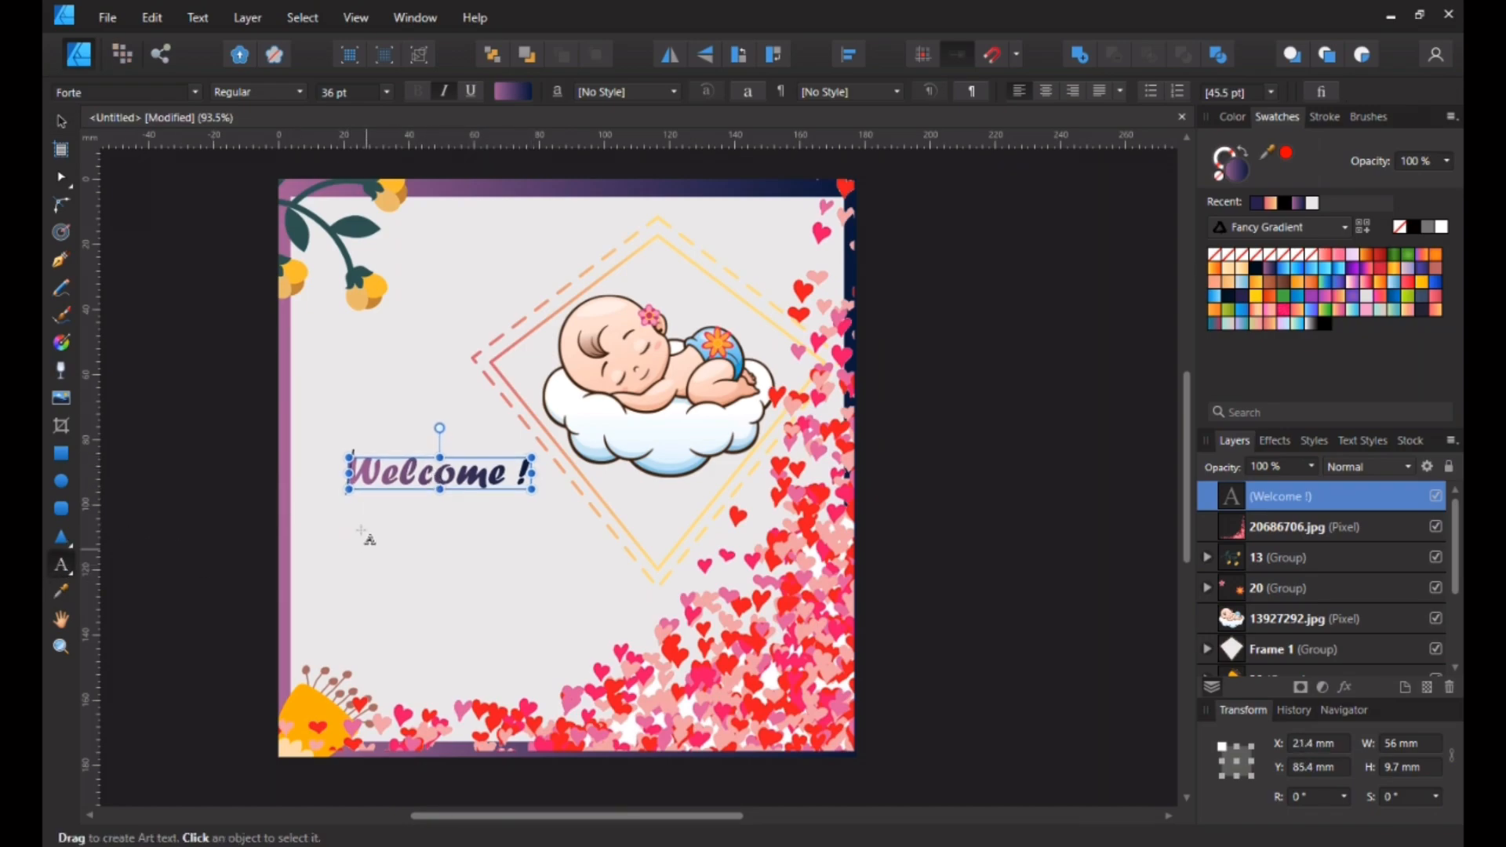
{"action": "left_click", "coordinate": [386, 516]}
{"action": "left_click", "coordinate": [408, 517]}
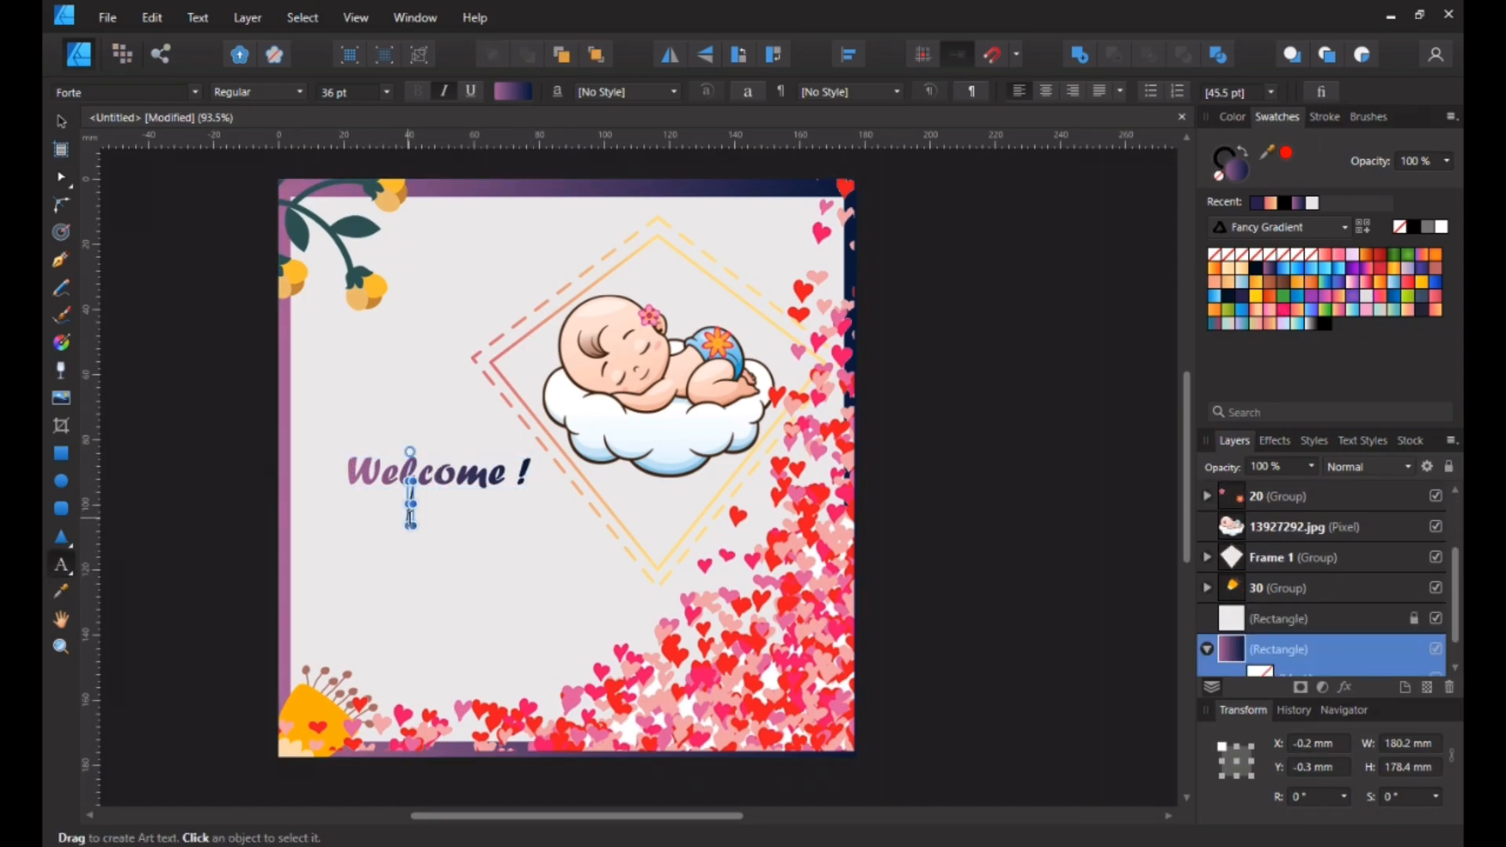
{"action": "left_click_drag", "start_coordinate": [410, 518], "coordinate": [414, 527]}
{"action": "type", "text": "Little Bundle of J"}
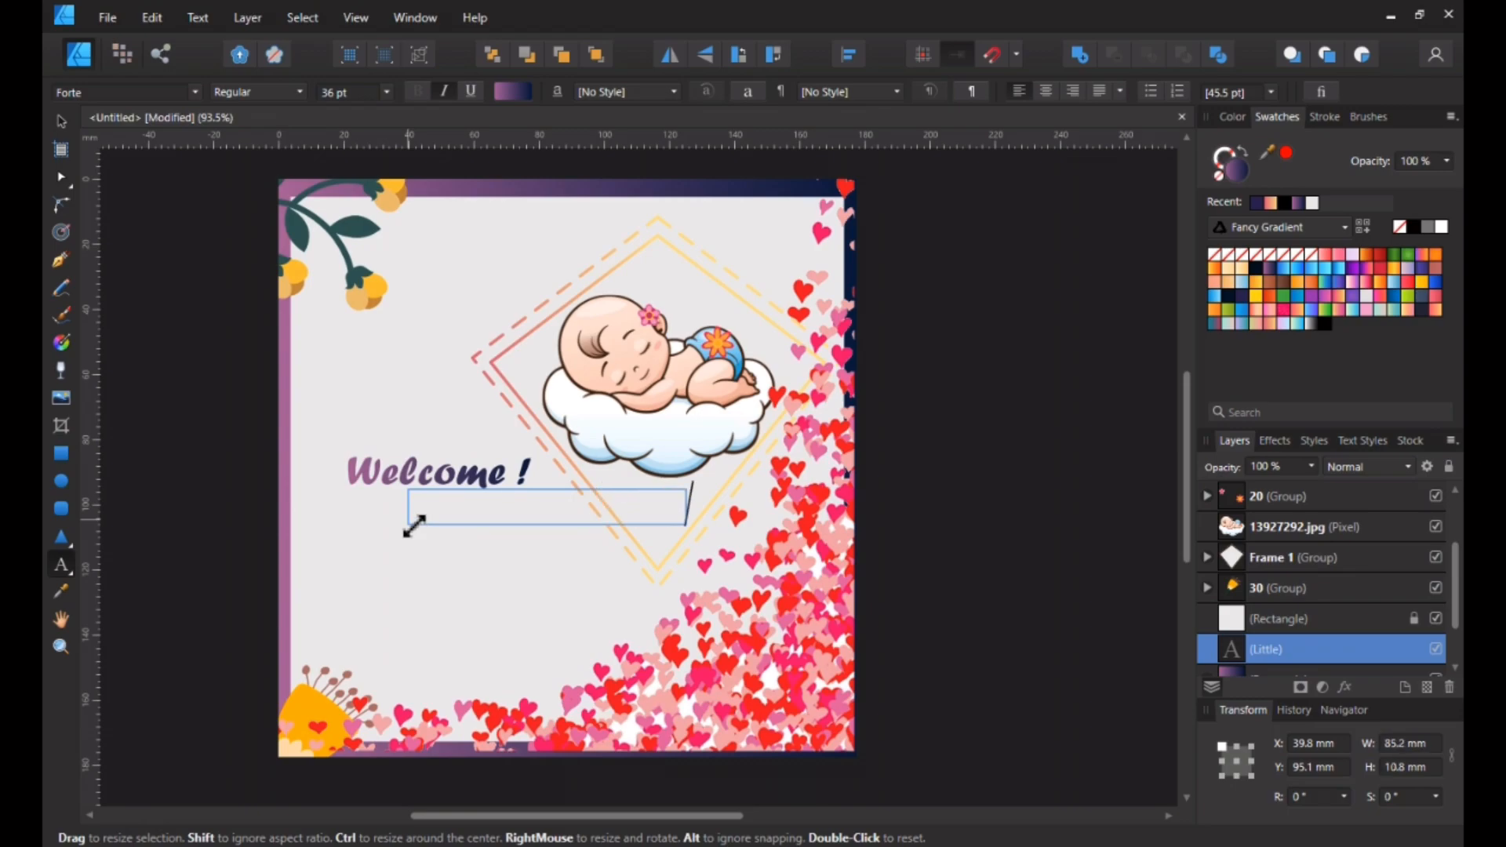
{"action": "left_click", "coordinate": [421, 571], "text": "ctrl"}
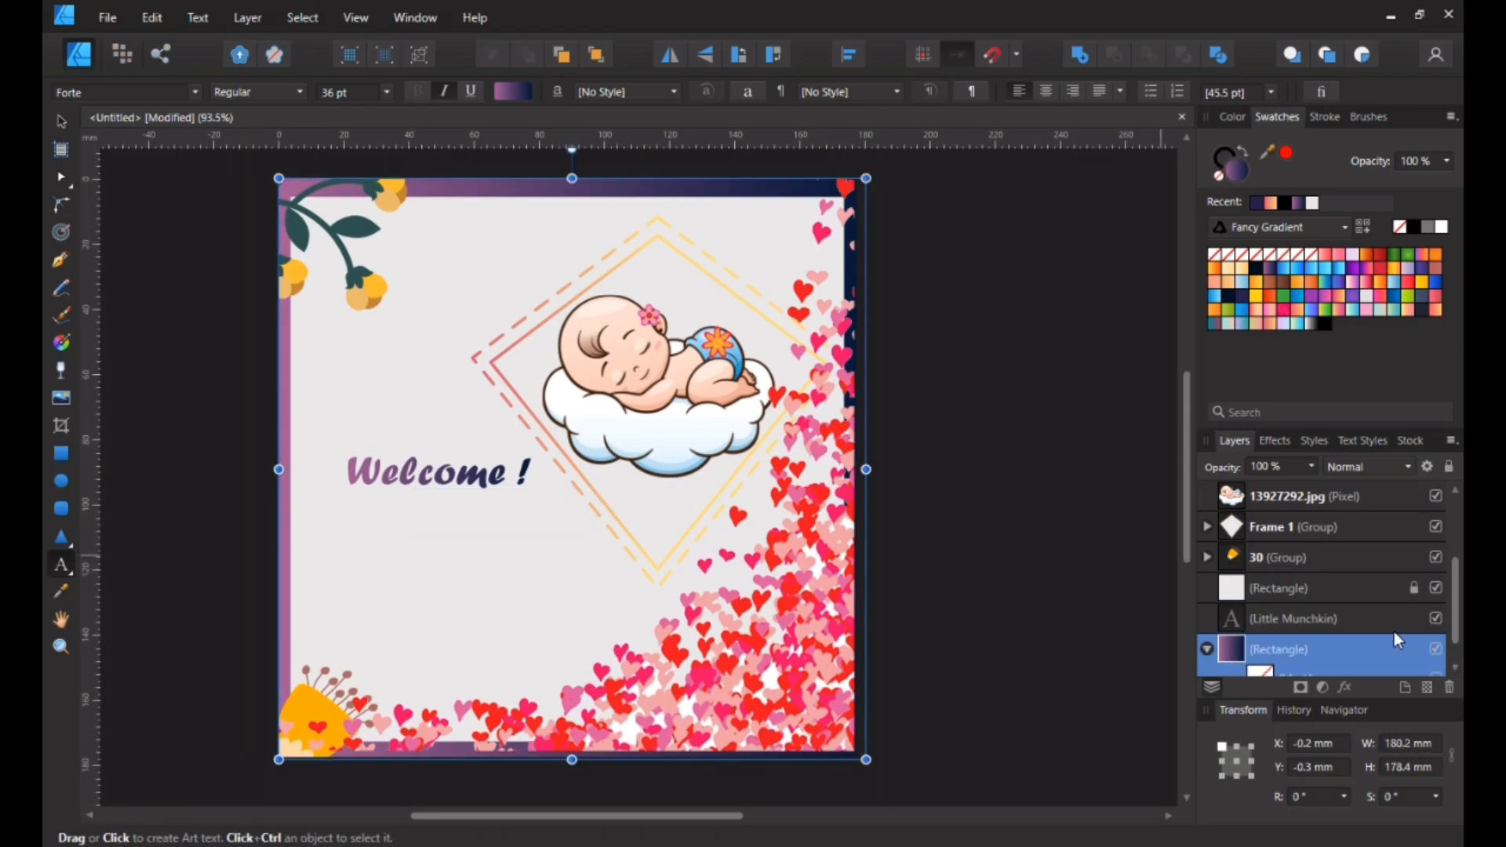
Raise the "Little Munchkin" layer above the hearts image and position the text directly under "Welcome !".
{"action": "left_click_drag", "start_coordinate": [1334, 615], "coordinate": [1326, 498]}
{"action": "left_click", "coordinate": [61, 122]}
{"action": "left_click_drag", "start_coordinate": [505, 507], "coordinate": [416, 513]}
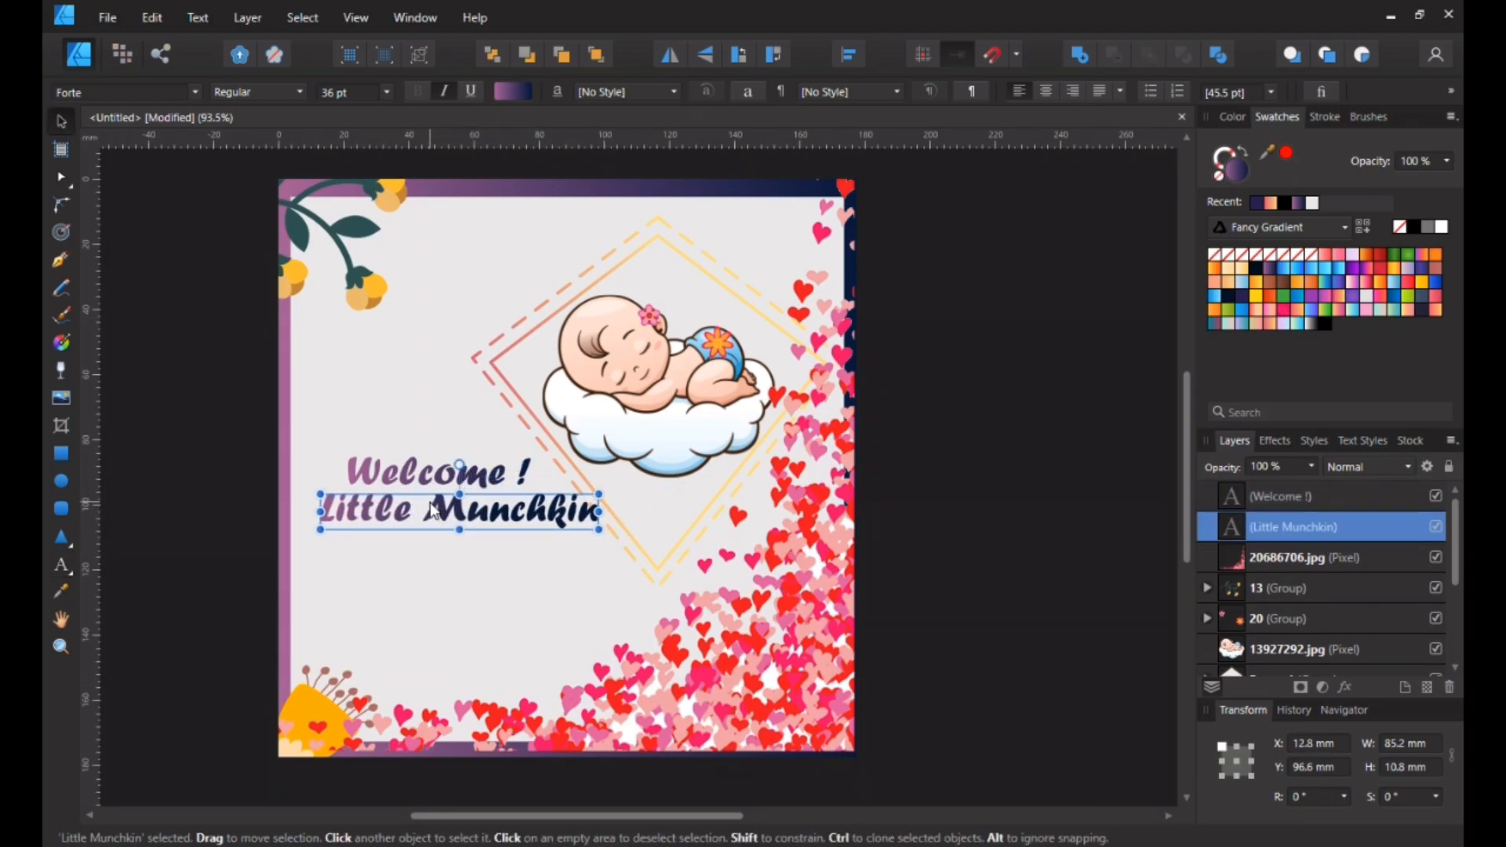
Break "Little Munchkin" into two centre-aligned lines and shift the text until it sits centred beneath "Welcome !".
{"action": "double_click", "coordinate": [430, 512]}
{"action": "key", "text": "Return"}
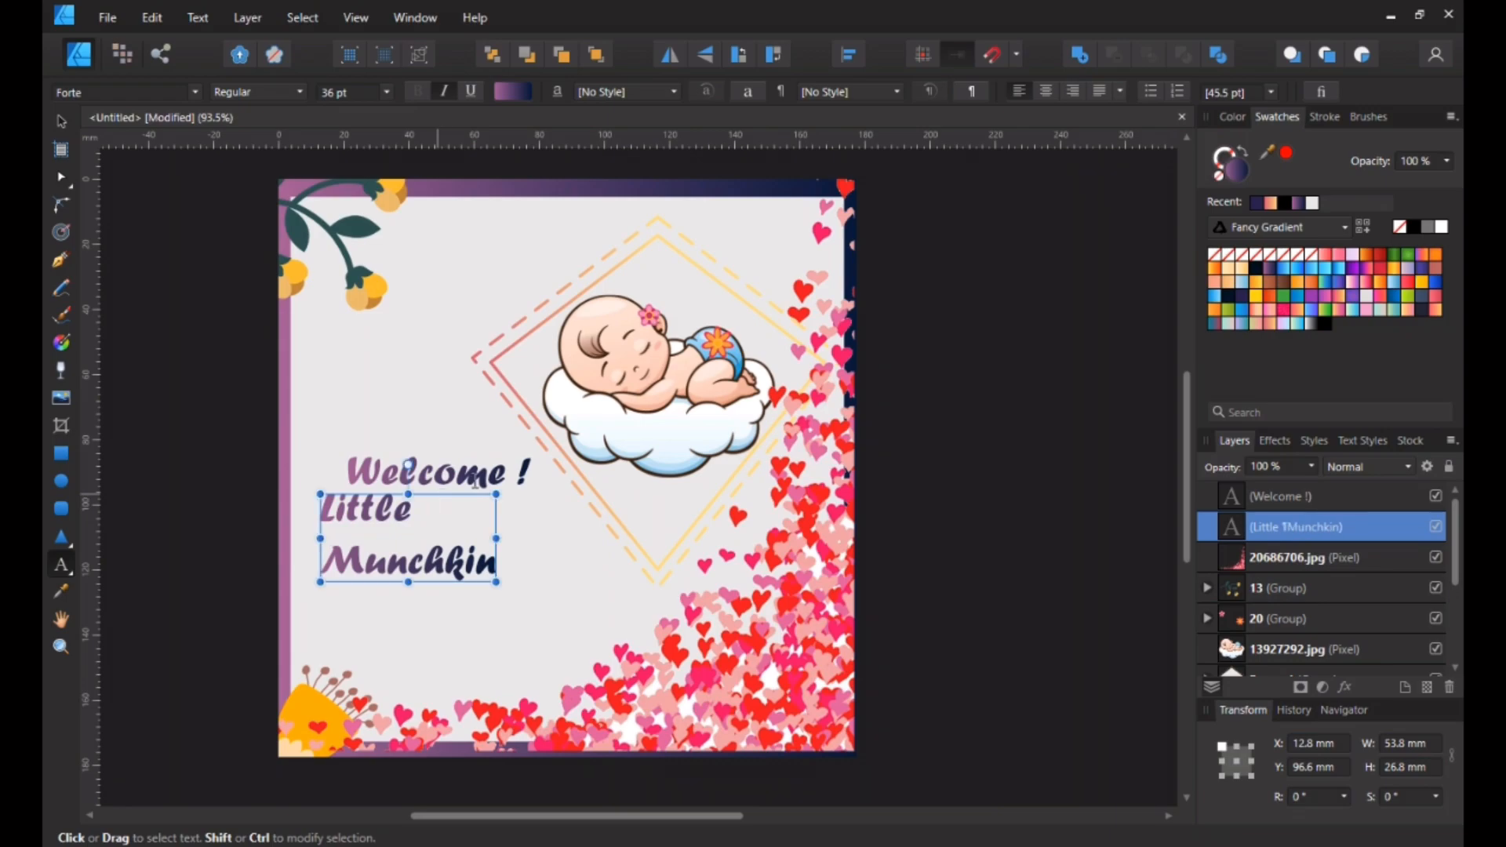
{"action": "key", "text": "ctrl+a"}
{"action": "left_click", "coordinate": [1046, 91]}
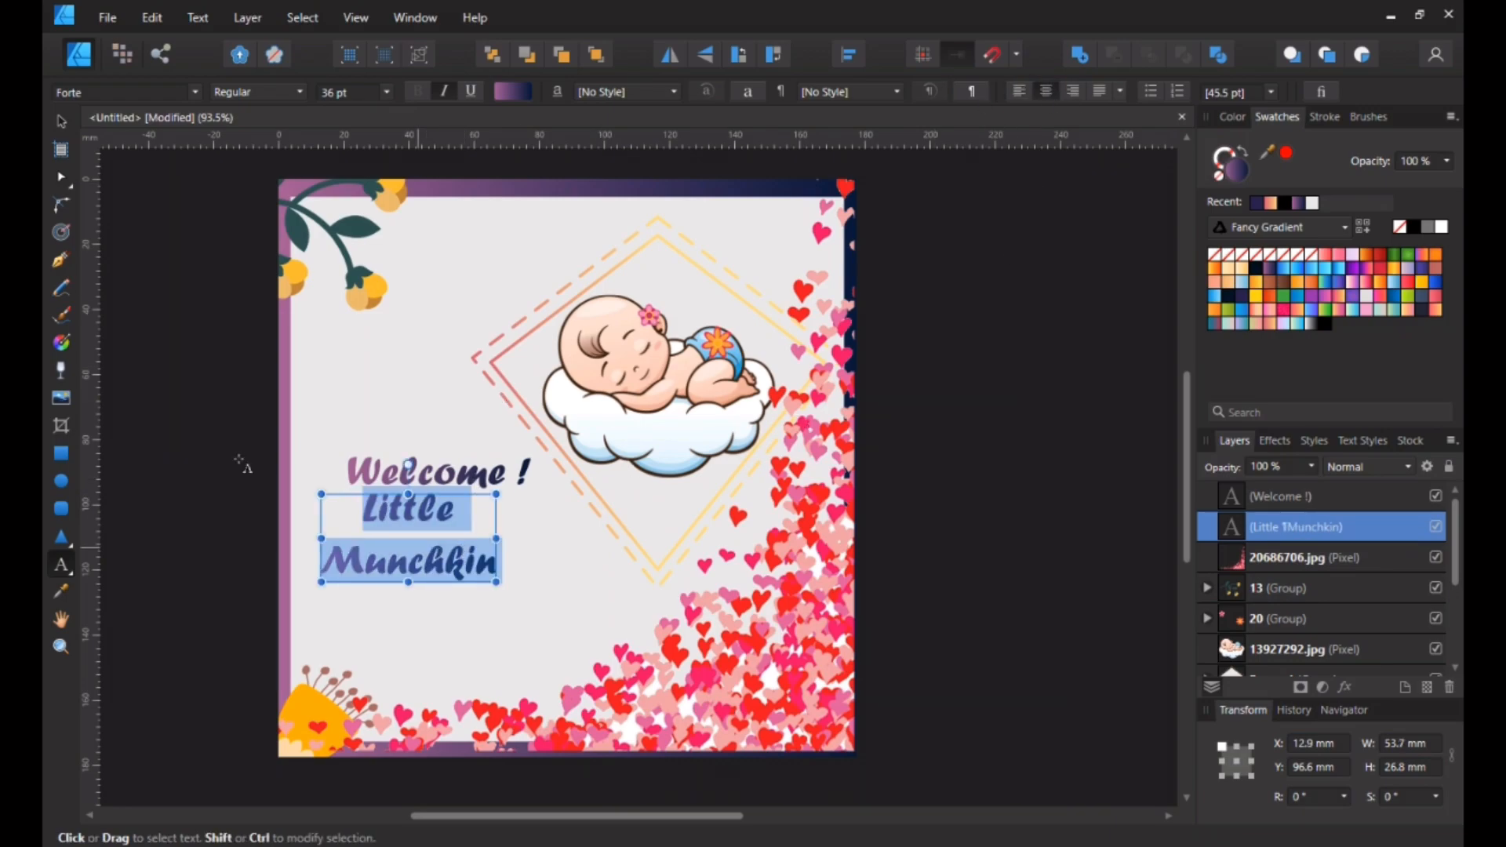
{"action": "left_click", "coordinate": [64, 126]}
{"action": "left_click_drag", "start_coordinate": [390, 537], "coordinate": [408, 535]}
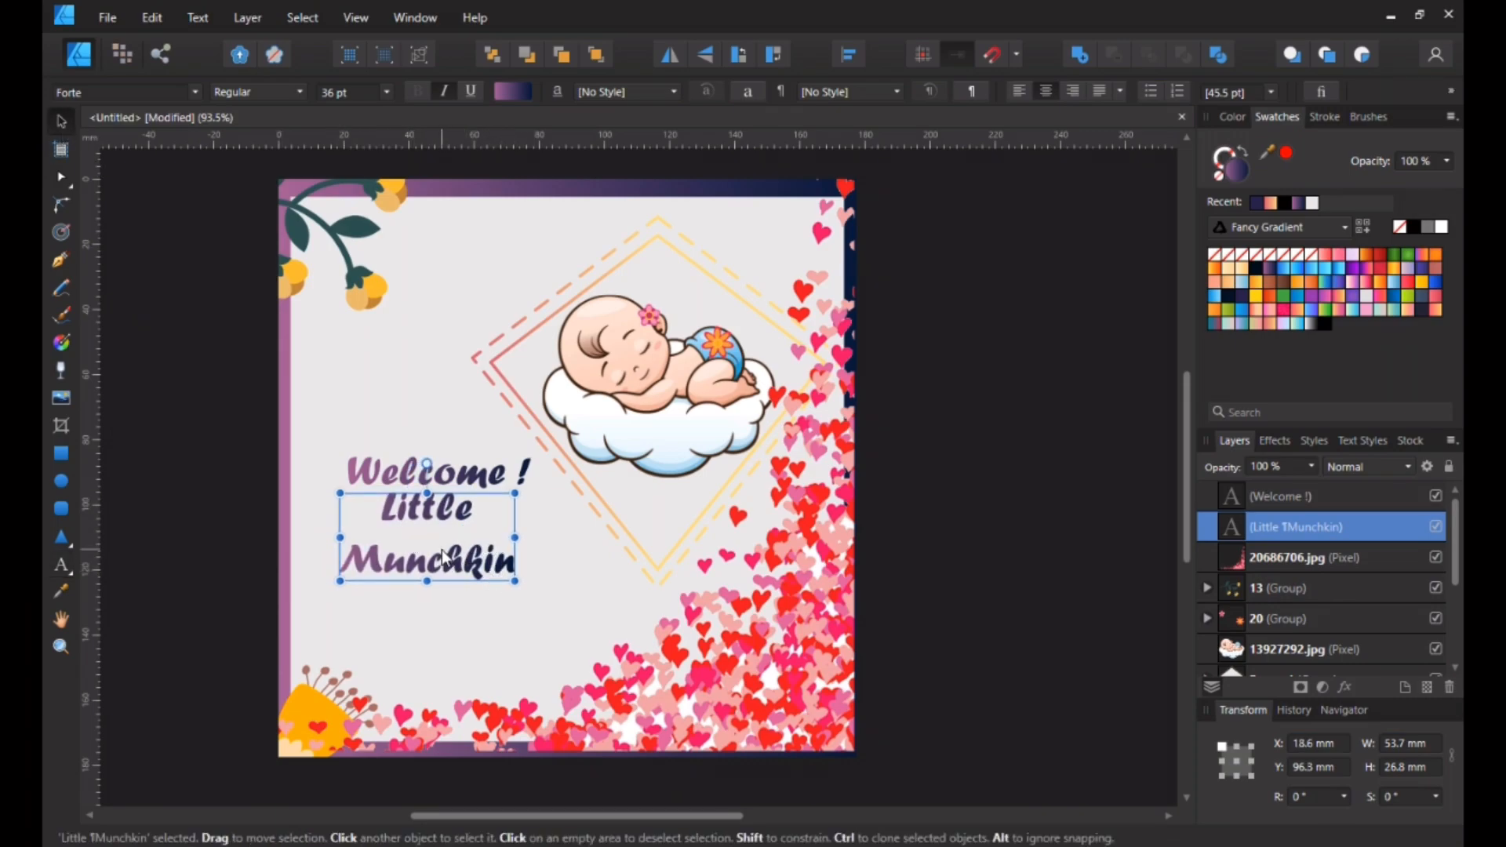
{"action": "key", "text": "t"}
{"action": "key", "text": "ctrl+a"}
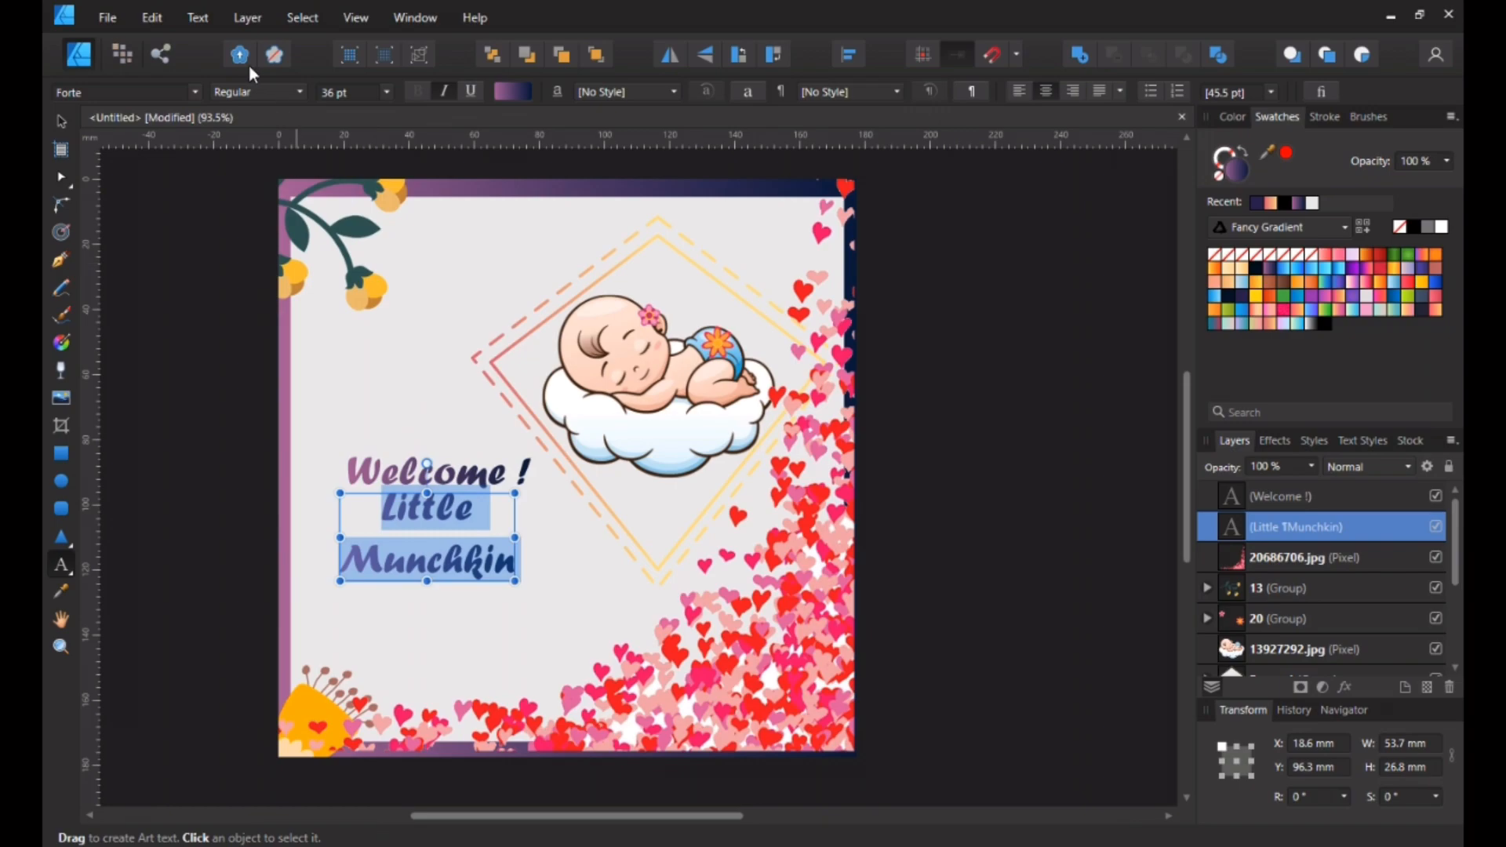
{"action": "left_click", "coordinate": [385, 92]}
{"action": "left_click", "coordinate": [389, 91]}
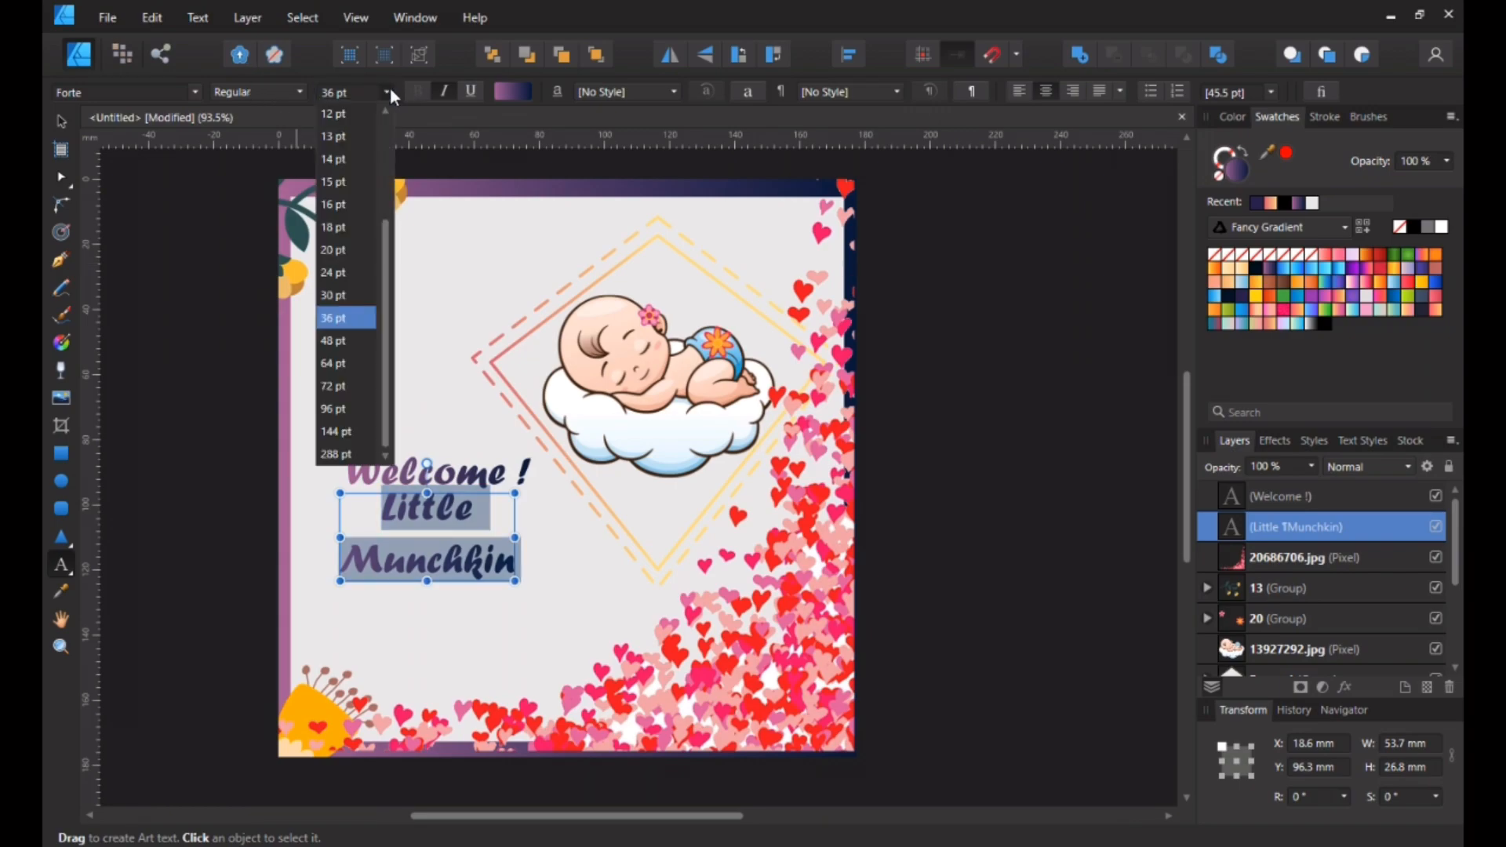
{"action": "left_click", "coordinate": [340, 323]}
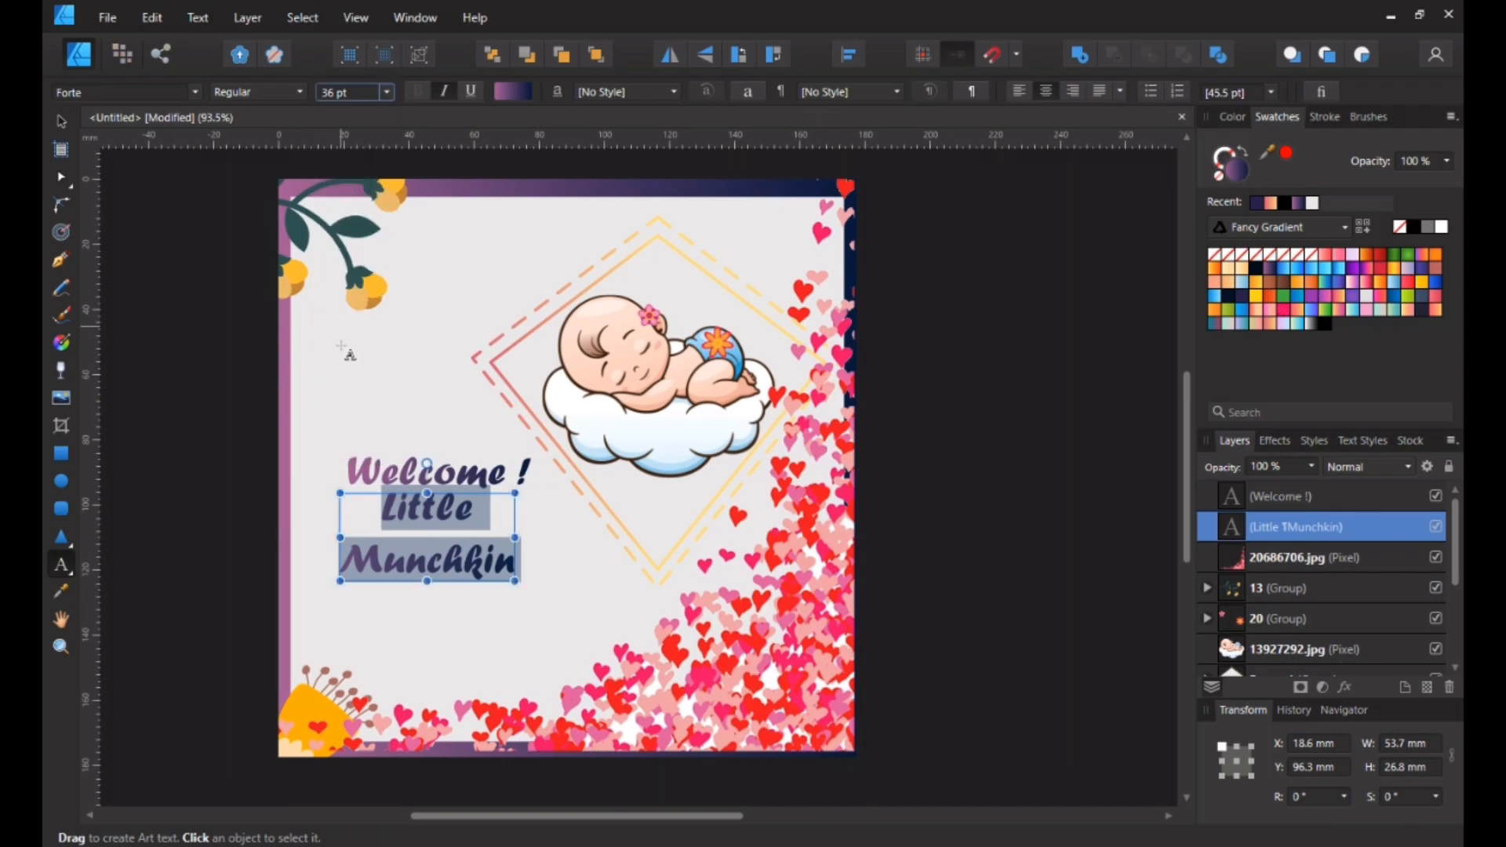
Set the "Welcome !" text size to 30 pt.
{"action": "left_click", "coordinate": [404, 470]}
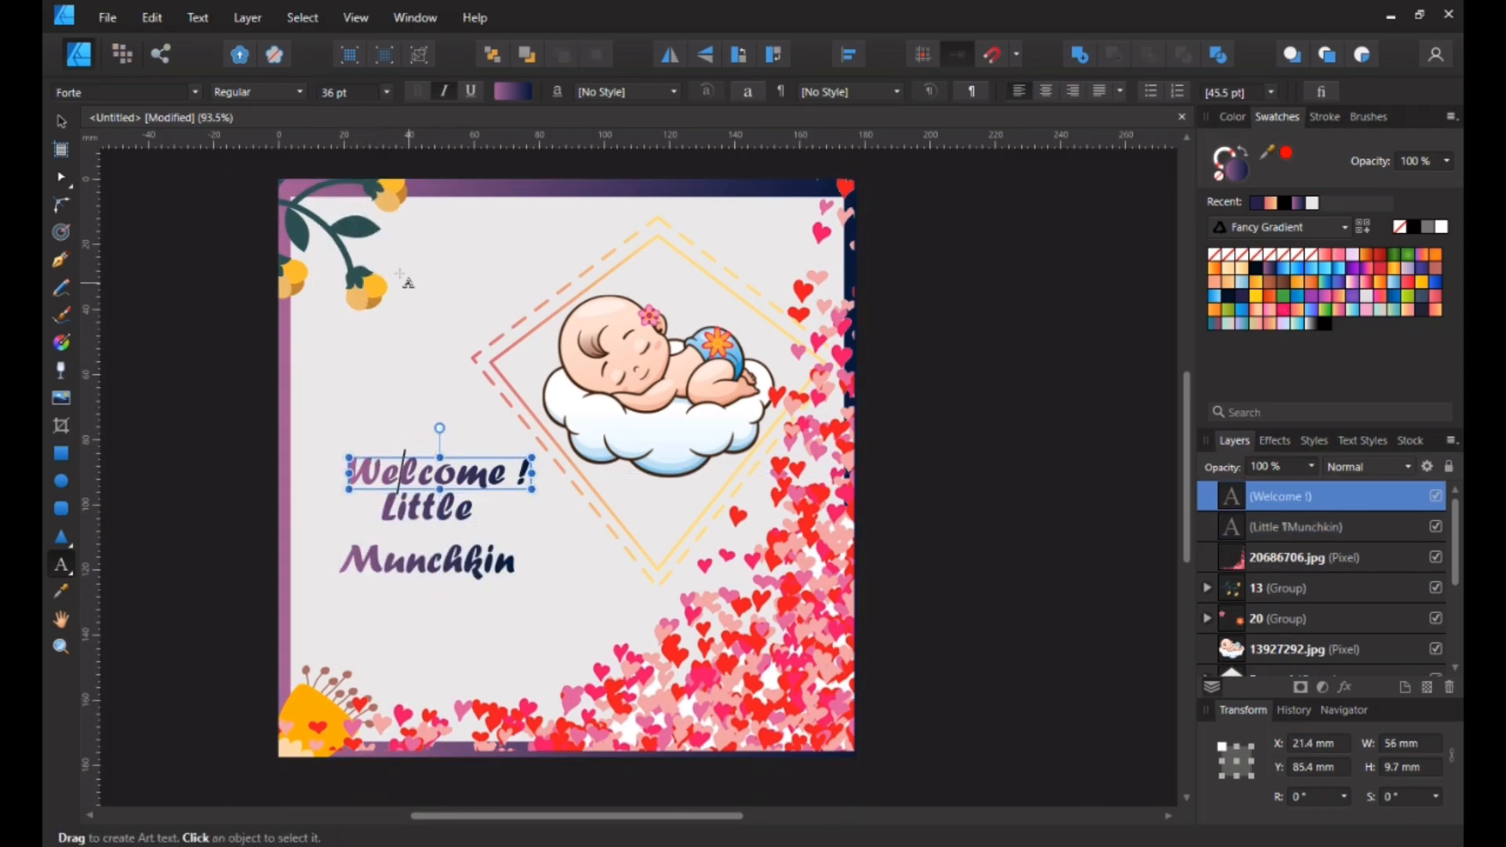
{"action": "key", "text": "ctrl+z"}
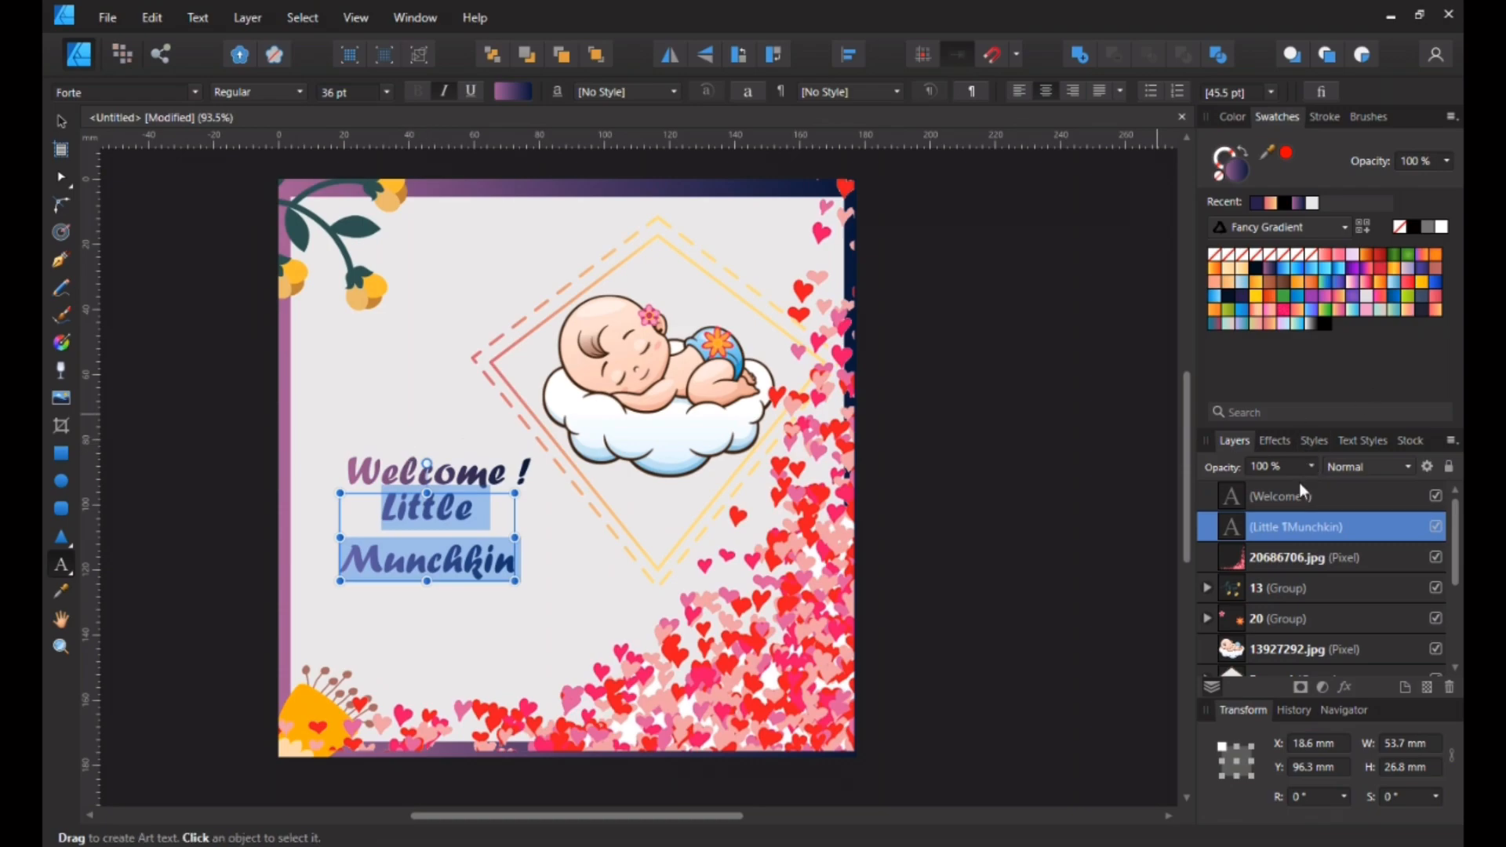
{"action": "left_click", "coordinate": [1271, 495]}
{"action": "key", "text": "ctrl+z"}
{"action": "left_click", "coordinate": [1261, 502]}
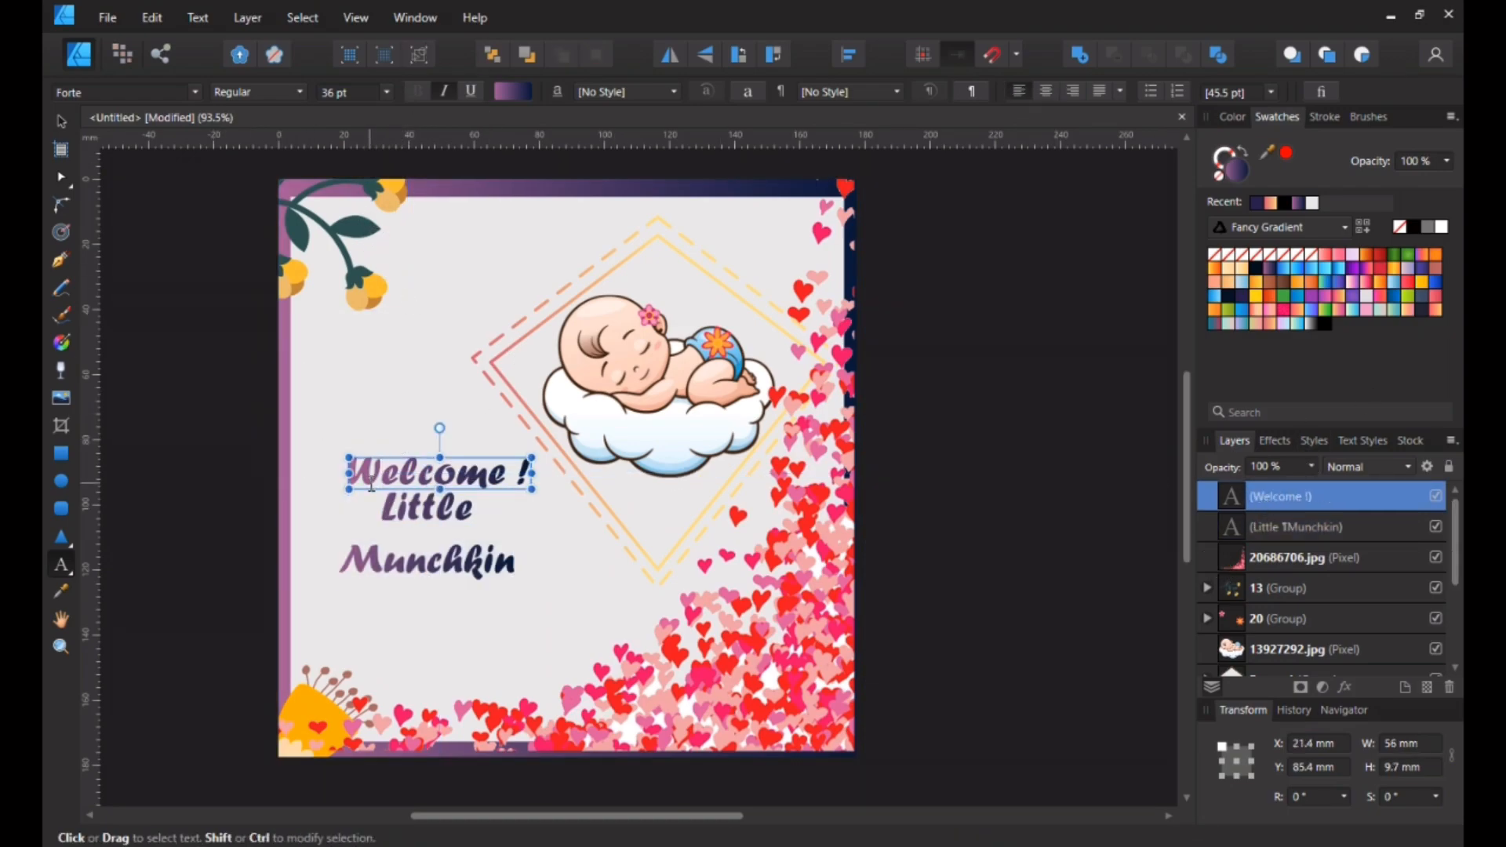
{"action": "key", "text": "ctrl+a"}
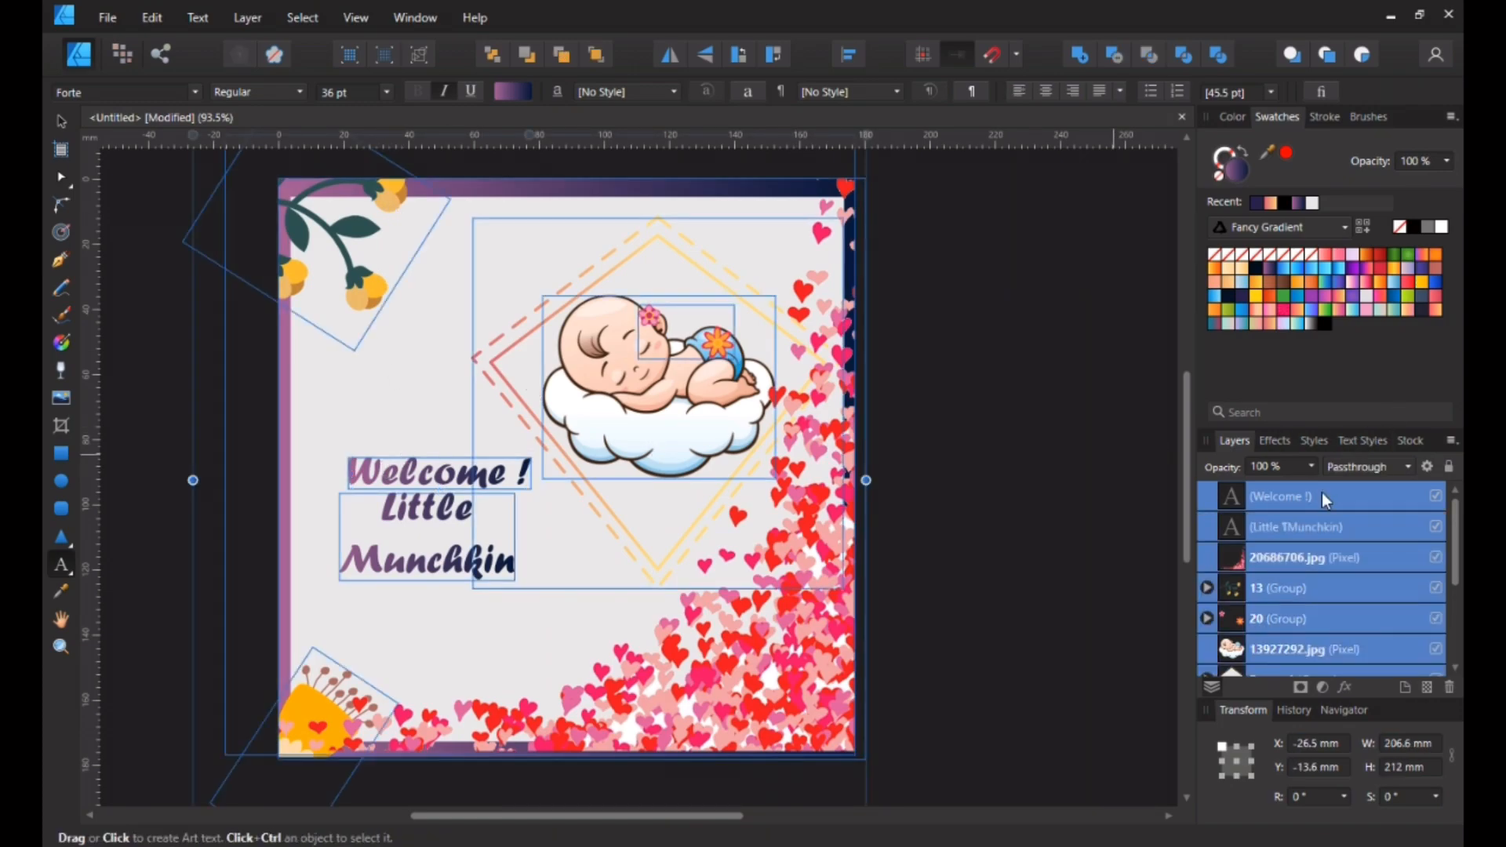
{"action": "left_click", "coordinate": [1321, 493]}
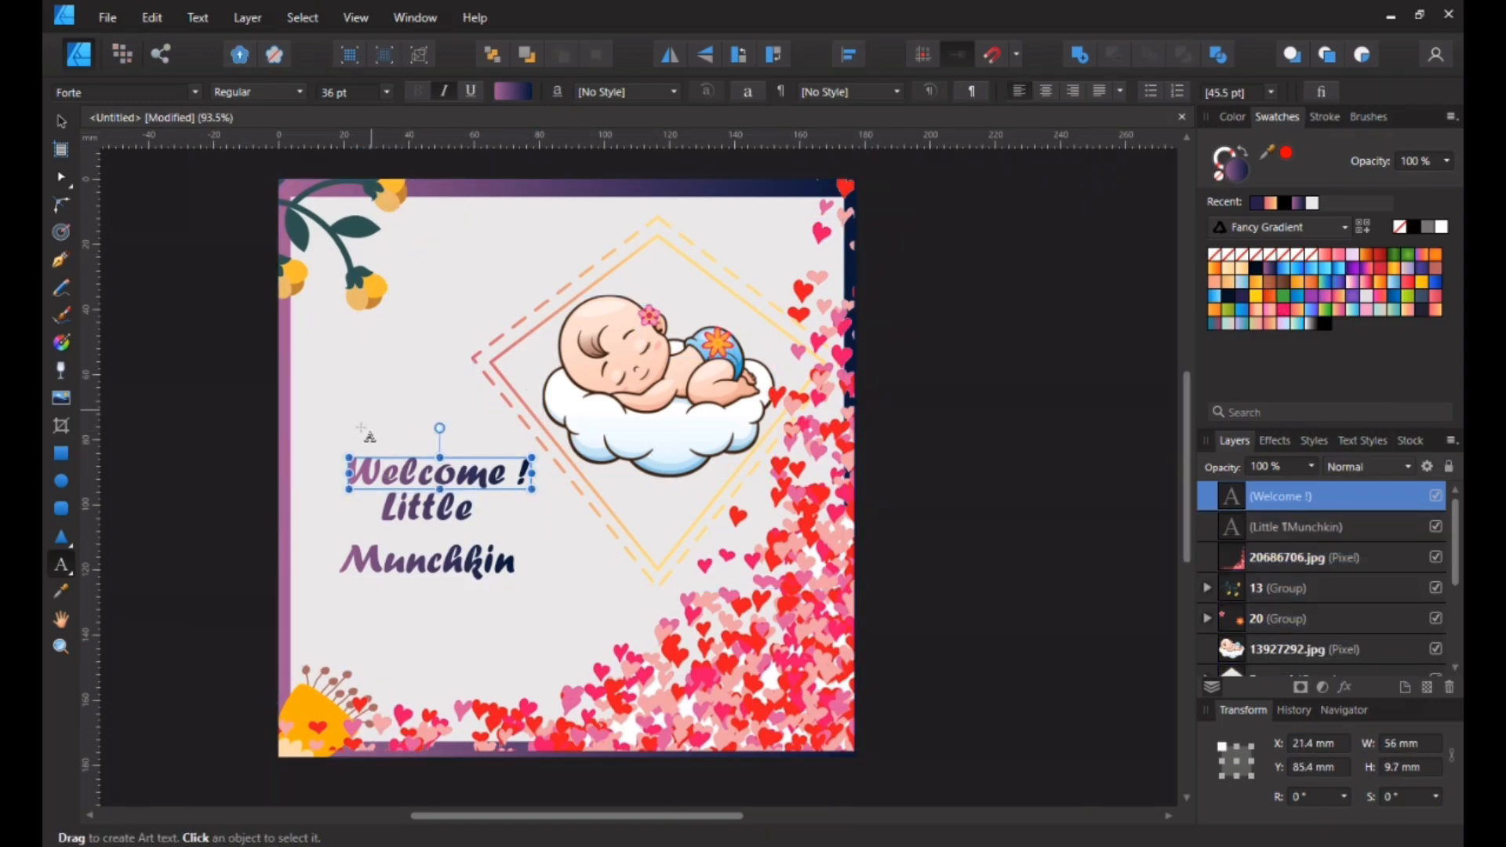
{"action": "triple_click", "coordinate": [384, 471]}
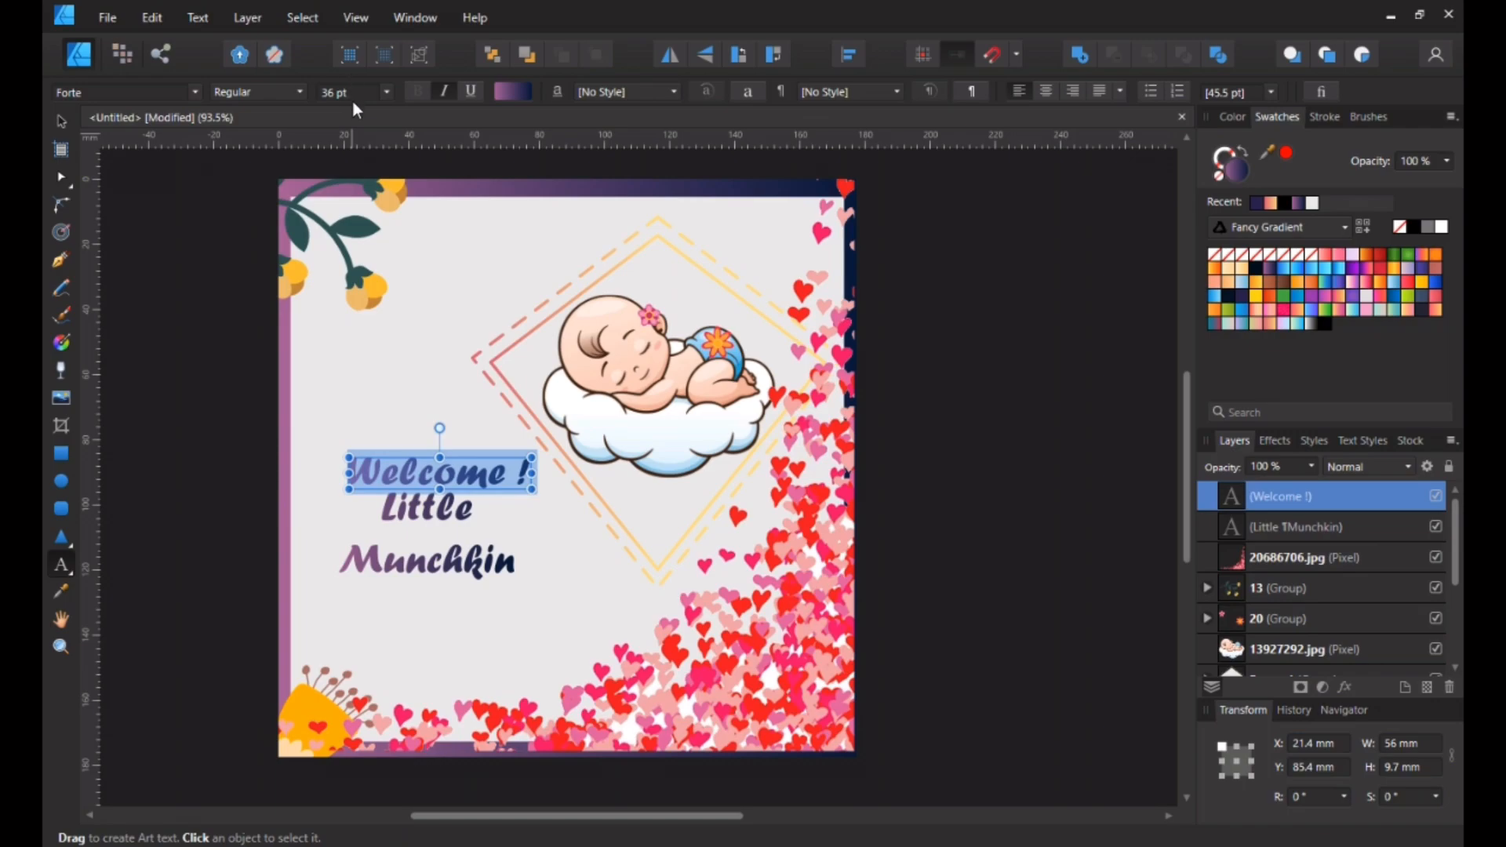
{"action": "left_click", "coordinate": [386, 92]}
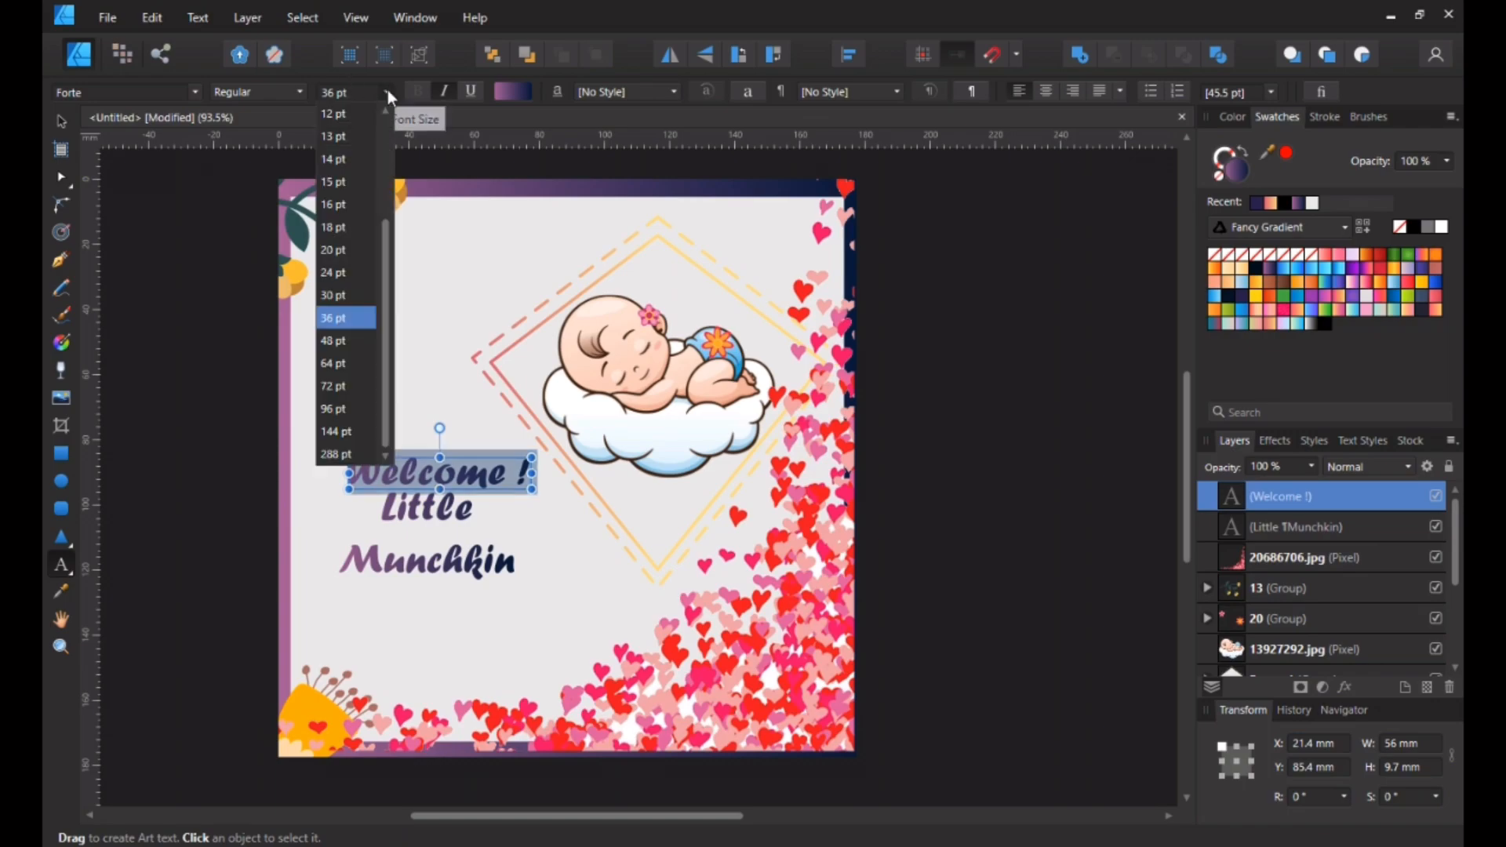
{"action": "left_click", "coordinate": [343, 301]}
Tighten the "Little Munchkin" line spacing with a leading override of 31.5 pt.
{"action": "left_click", "coordinate": [451, 514]}
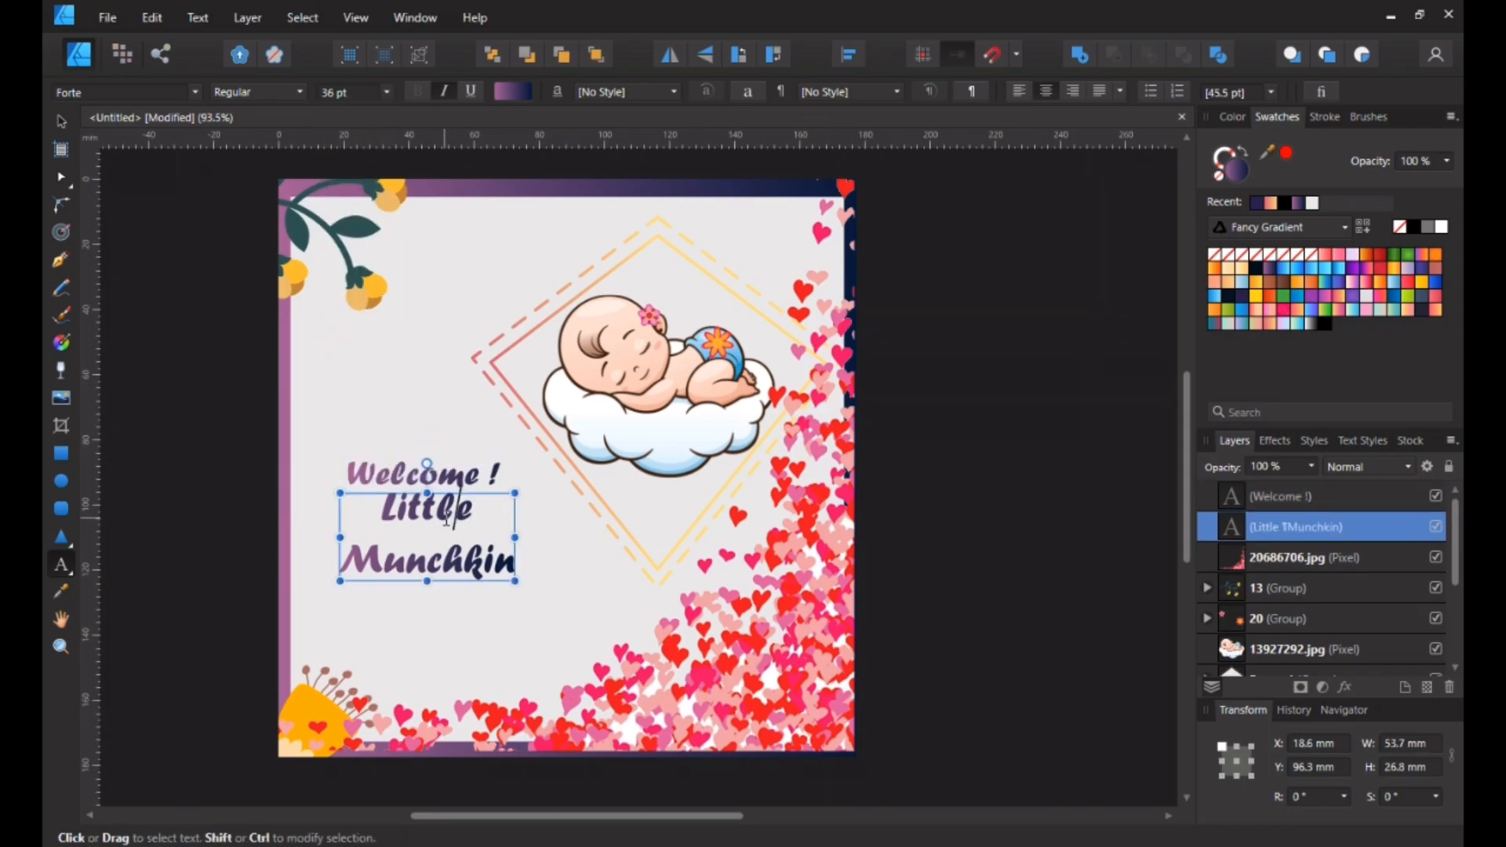
{"action": "key", "text": "ctrl+t"}
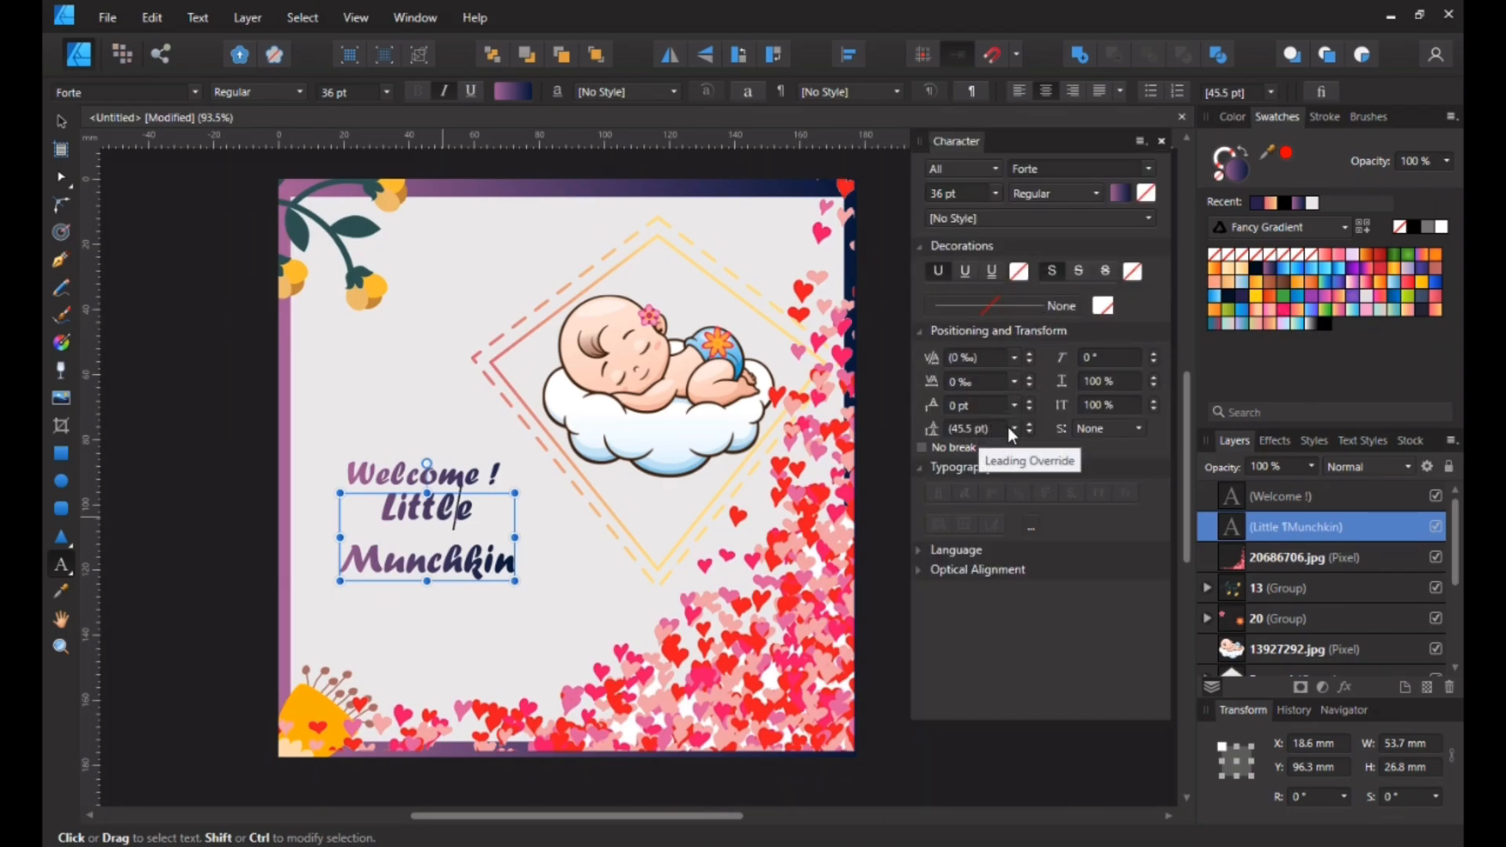
{"action": "left_click", "coordinate": [1000, 429]}
{"action": "scroll", "coordinate": [1000, 429], "scroll_direction": "down", "scroll_amount": 13}
{"action": "scroll", "coordinate": [1000, 430], "scroll_direction": "down", "scroll_amount": 1}
{"action": "left_click", "coordinate": [469, 585]}
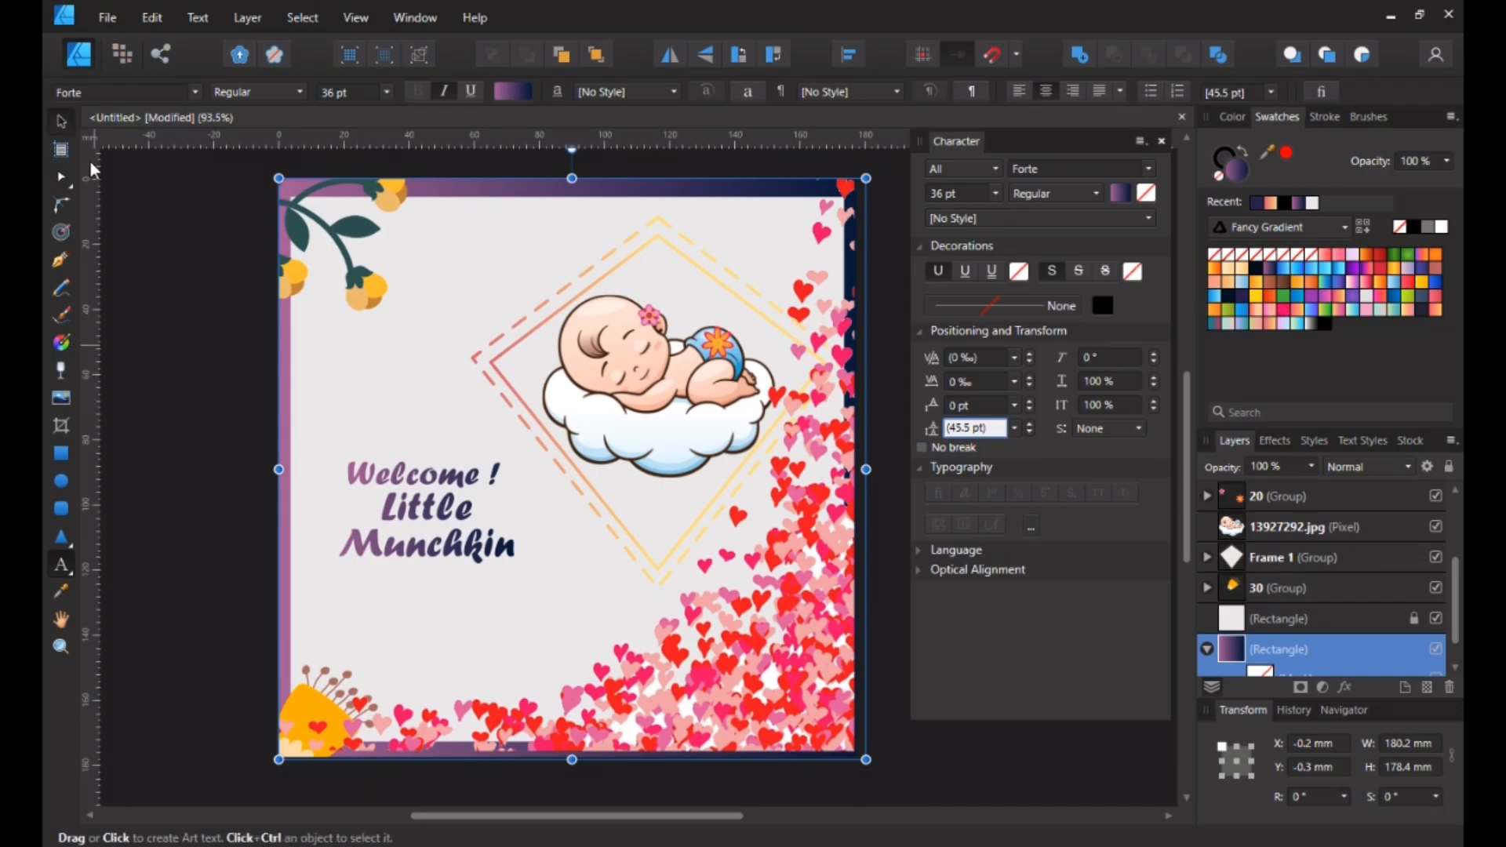
Move the "Welcome !" and "Little Munchkin" texts up beside the kite frame, keeping them stacked and centred, and deselect them.
{"action": "left_click", "coordinate": [61, 121]}
{"action": "left_click_drag", "start_coordinate": [412, 518], "coordinate": [411, 460]}
{"action": "key", "text": "ctrl+z"}
{"action": "left_click", "coordinate": [402, 515]}
{"action": "left_click", "coordinate": [1308, 500], "text": "ctrl"}
{"action": "left_click", "coordinate": [436, 475]}
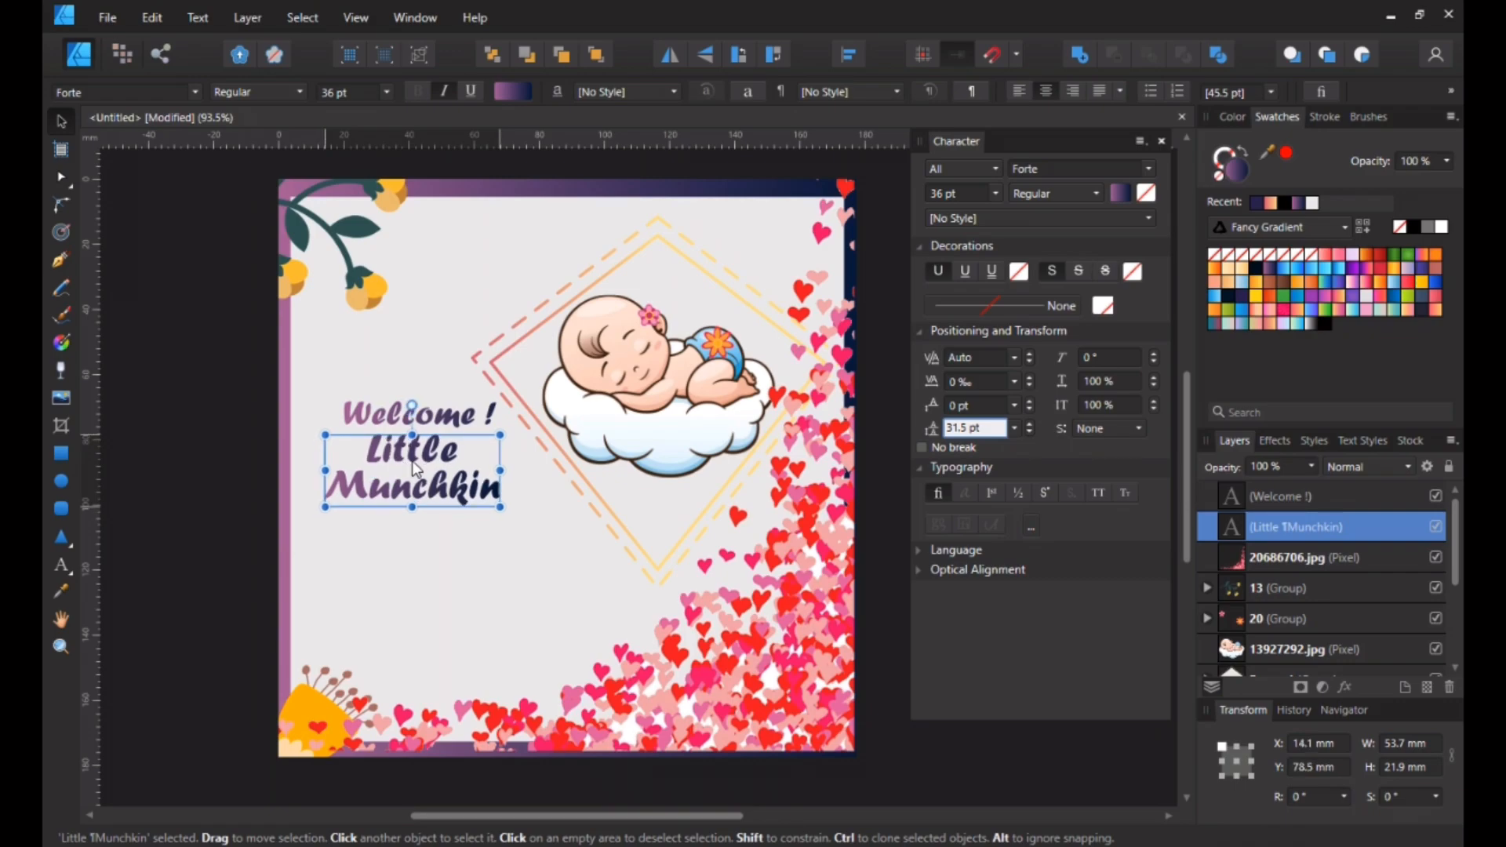
{"action": "left_click", "coordinate": [455, 561]}
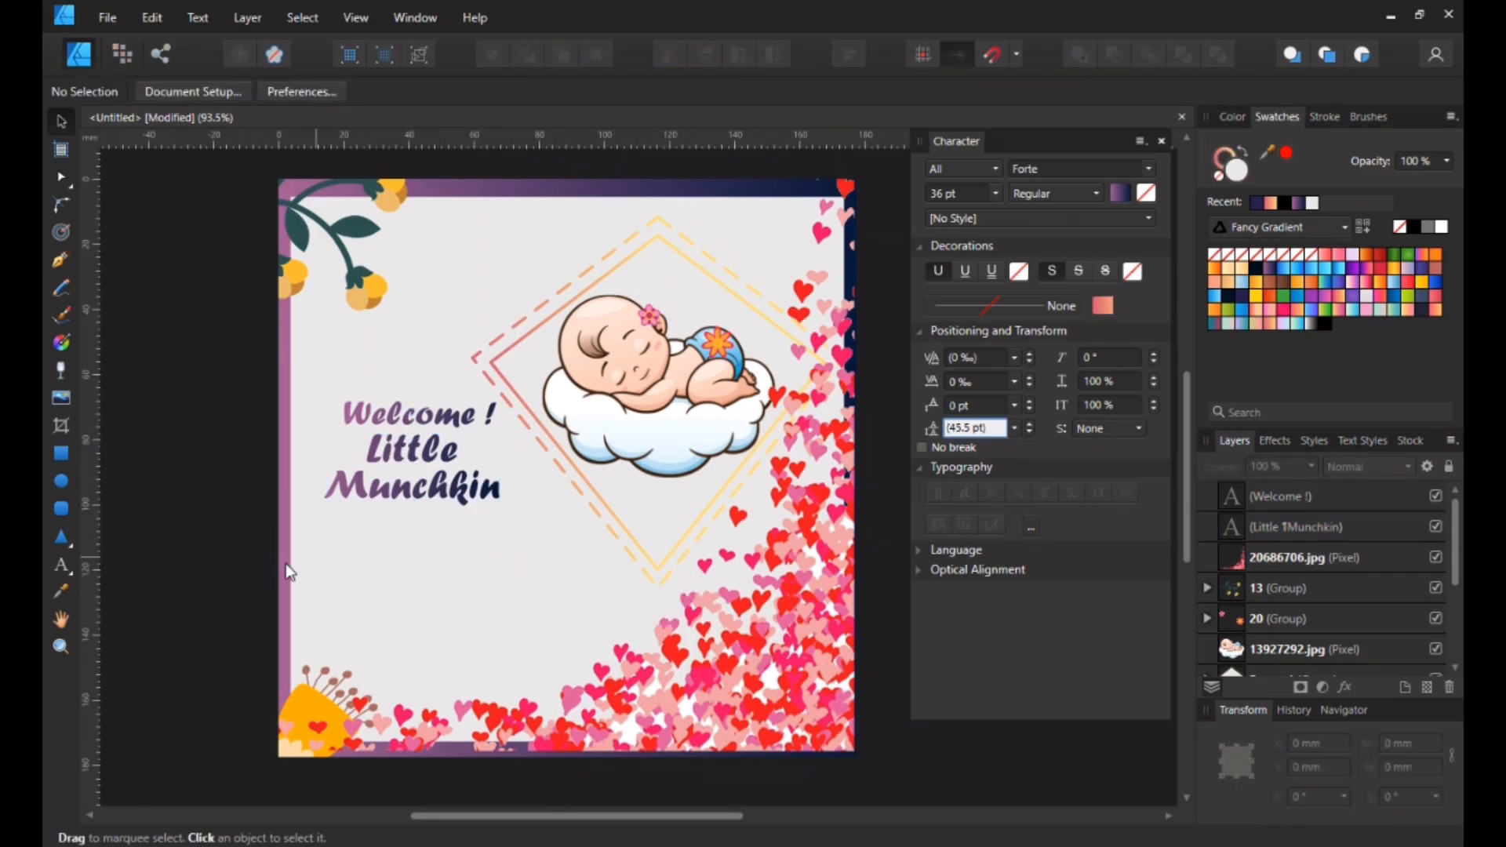
Add the art text "With Love" and place it a short distance below "Little Munchkin".
{"action": "left_click", "coordinate": [60, 565]}
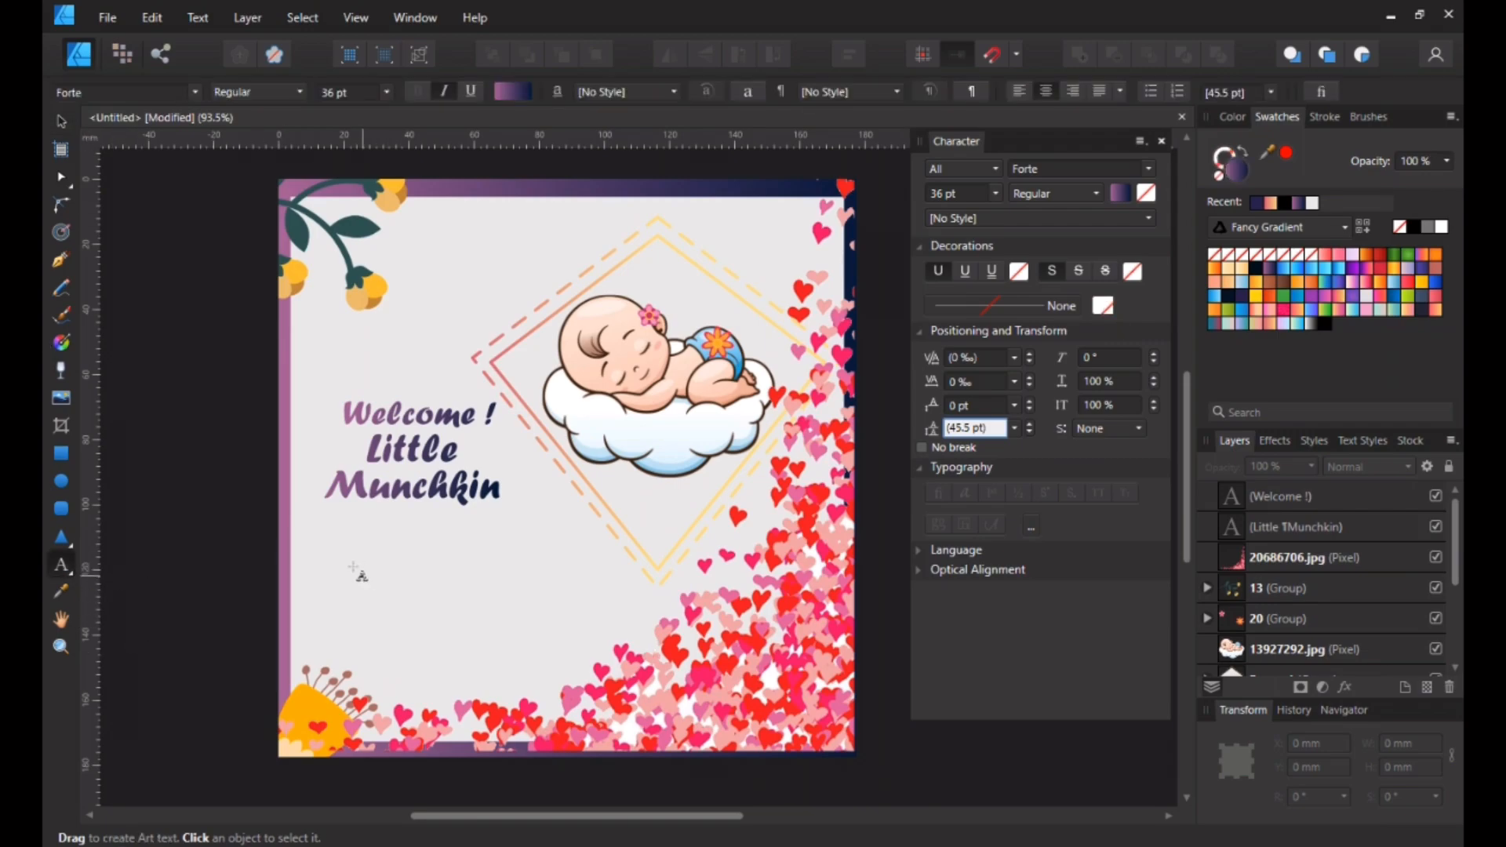
{"action": "left_click", "coordinate": [340, 527]}
{"action": "type", "text": "With Love"}
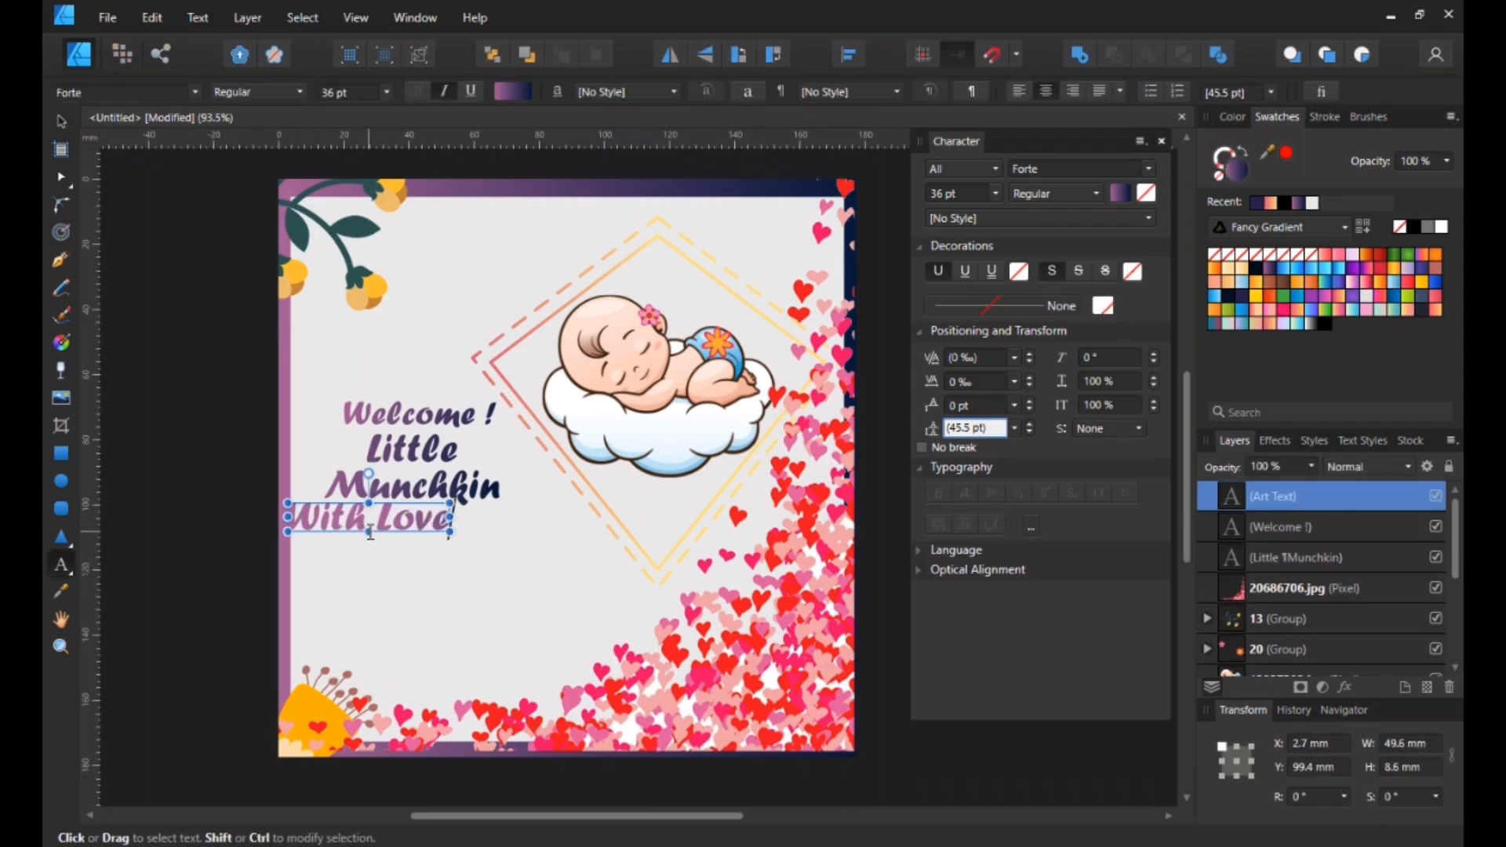
{"action": "key", "text": "Escape"}
{"action": "key", "text": "Escape"}
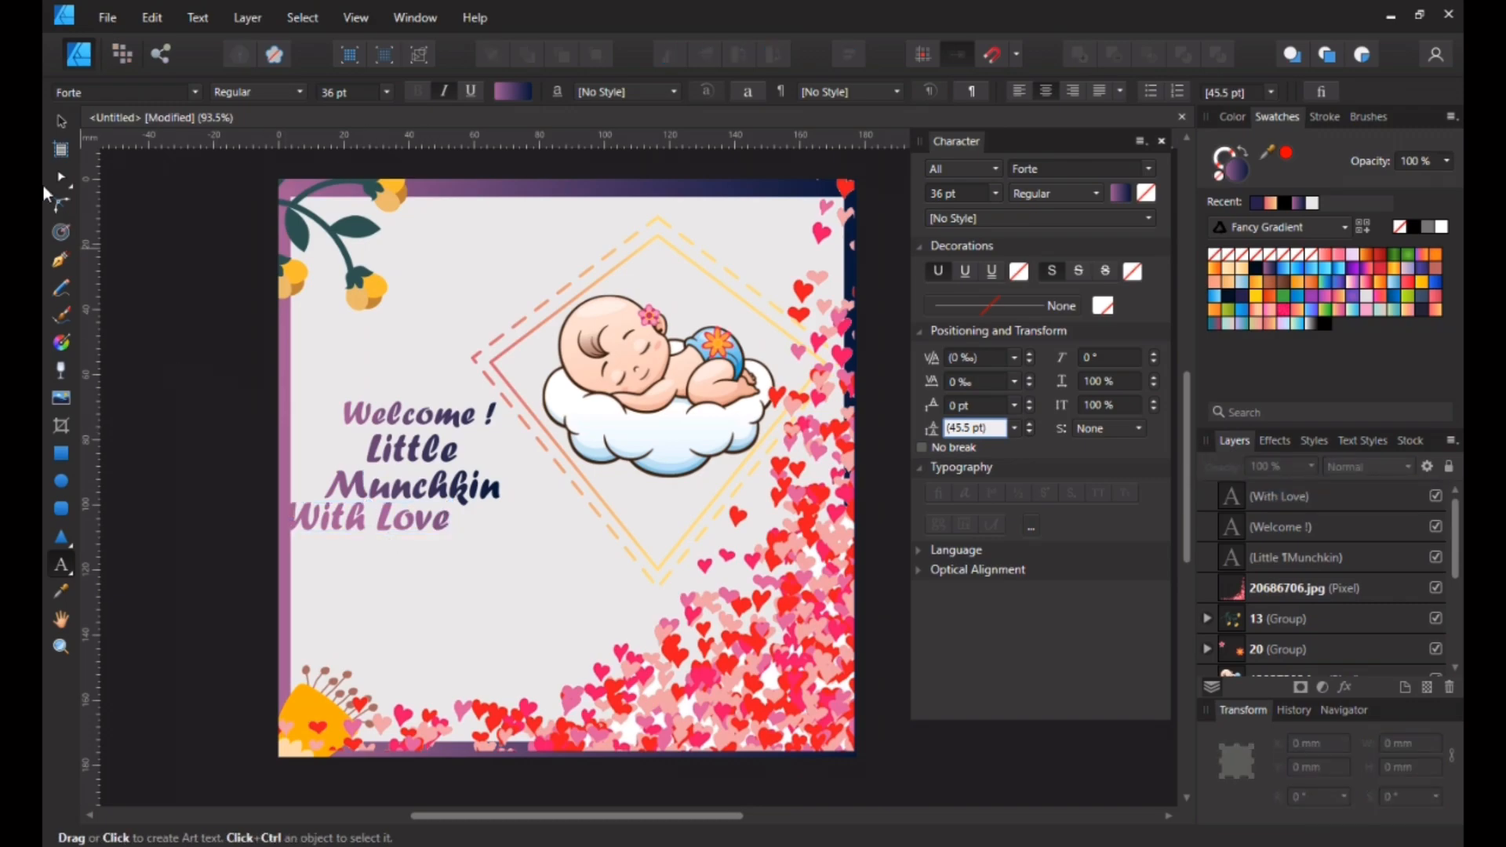
{"action": "left_click", "coordinate": [60, 123]}
{"action": "left_click_drag", "start_coordinate": [357, 530], "coordinate": [402, 587]}
Set the "With Love" text size to 20 pt.
{"action": "double_click", "coordinate": [400, 579]}
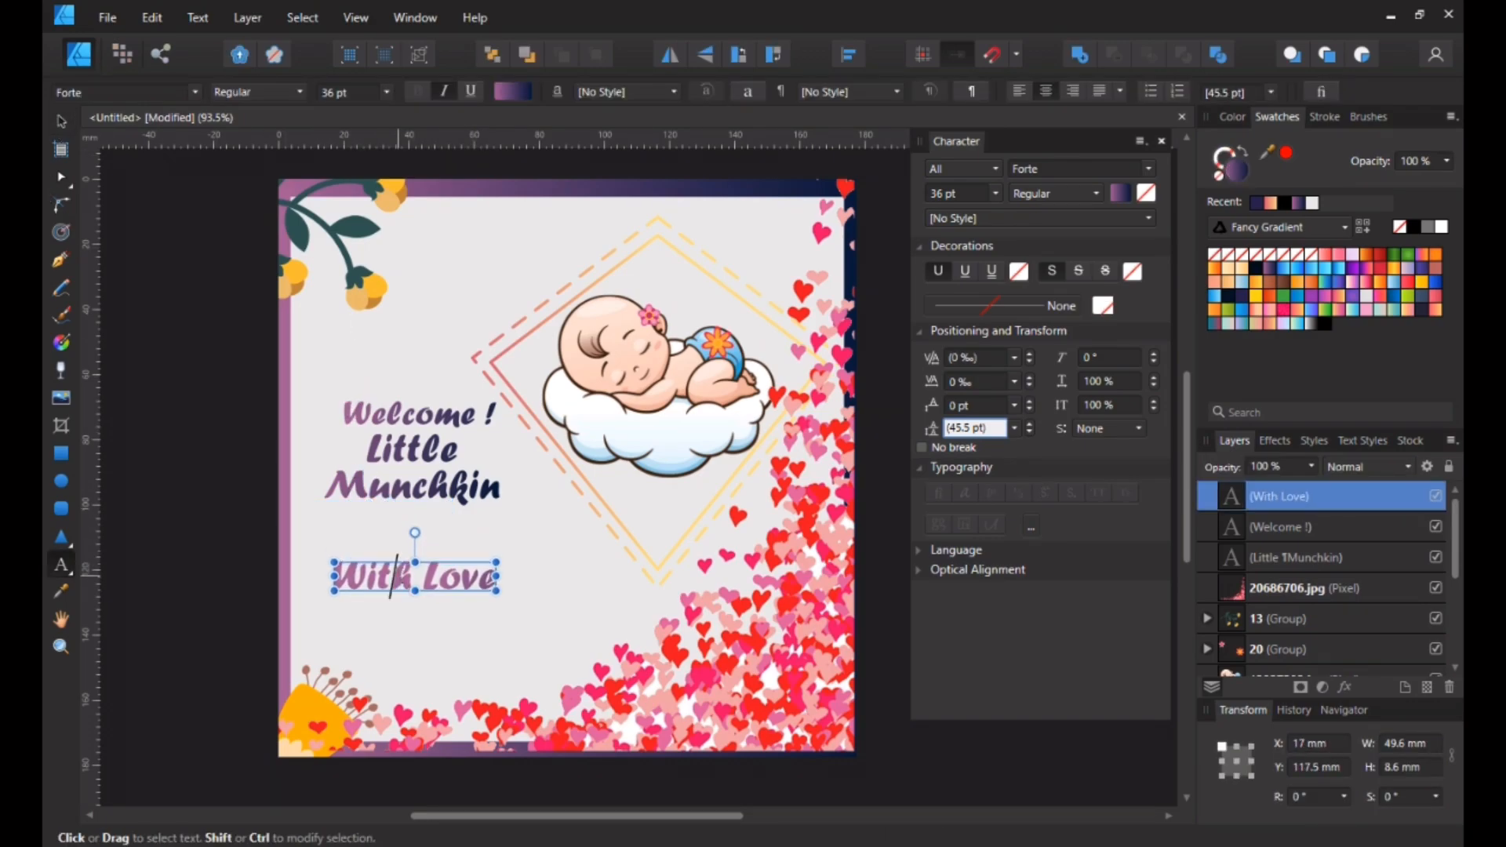
{"action": "key", "text": "ctrl+a"}
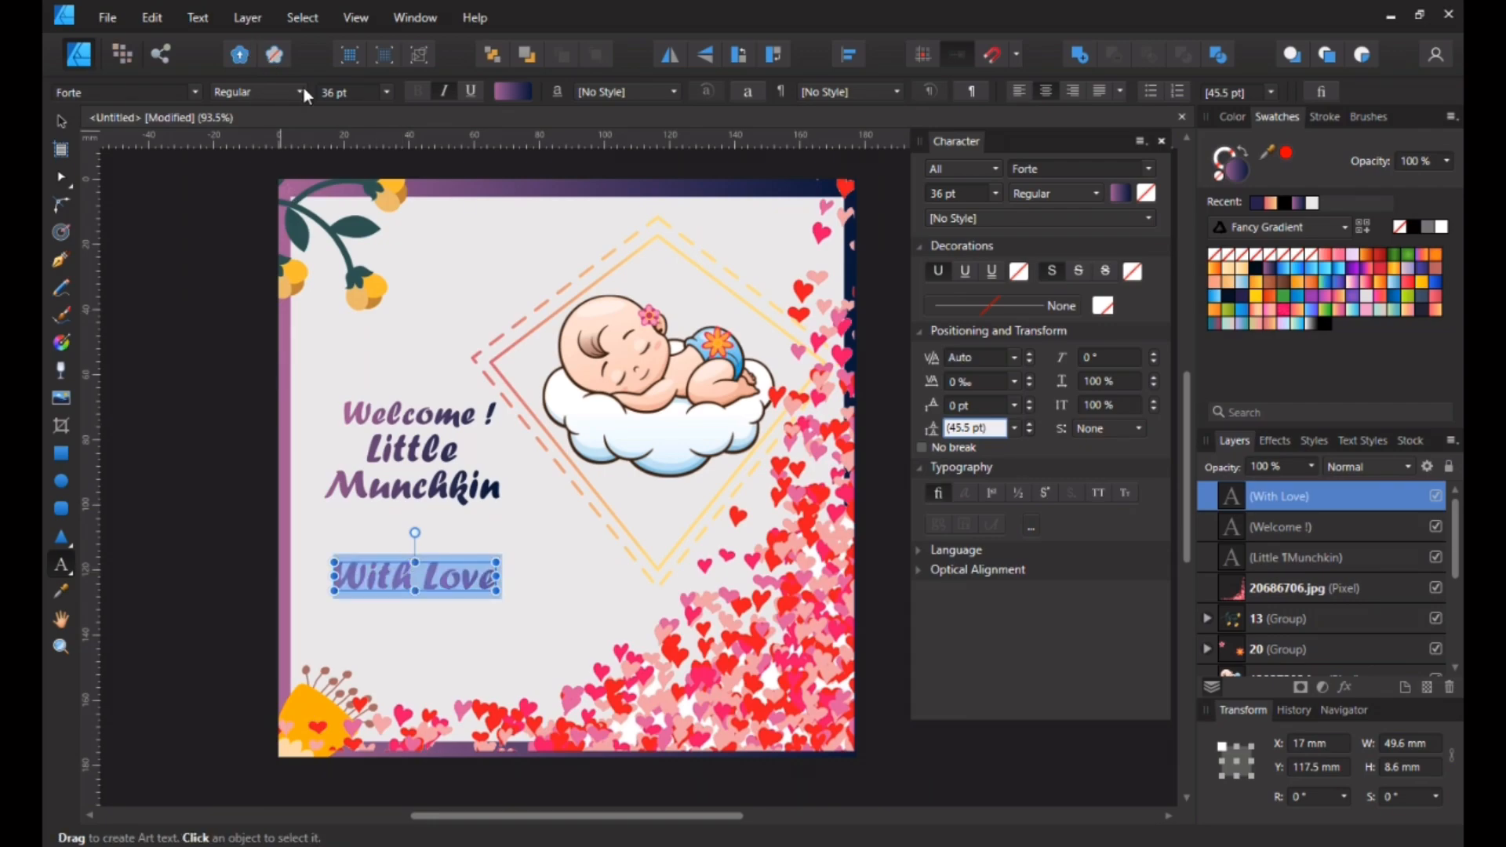
{"action": "left_click", "coordinate": [383, 92]}
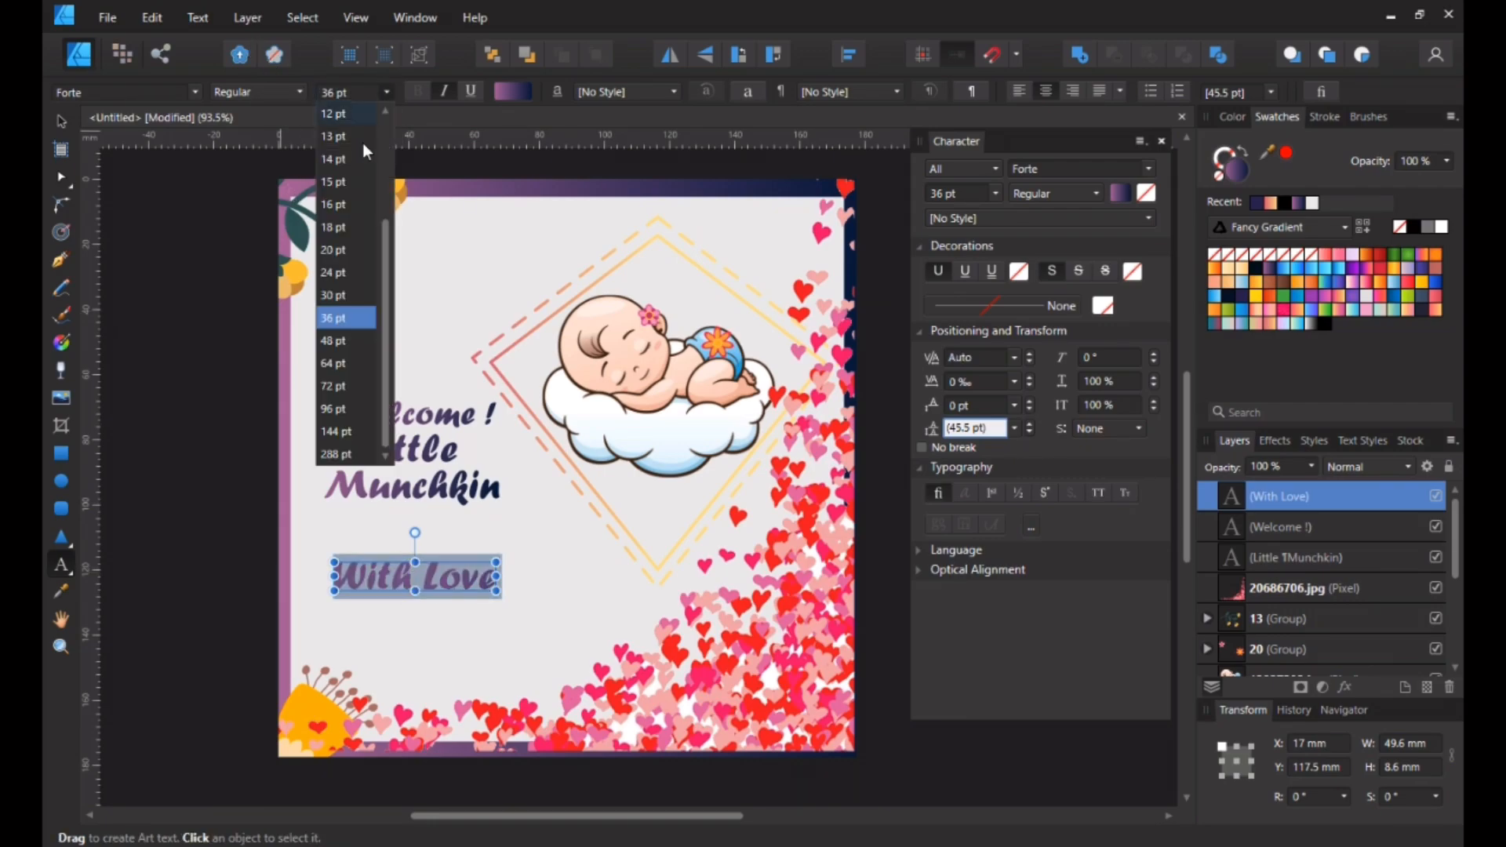
{"action": "left_click", "coordinate": [336, 248]}
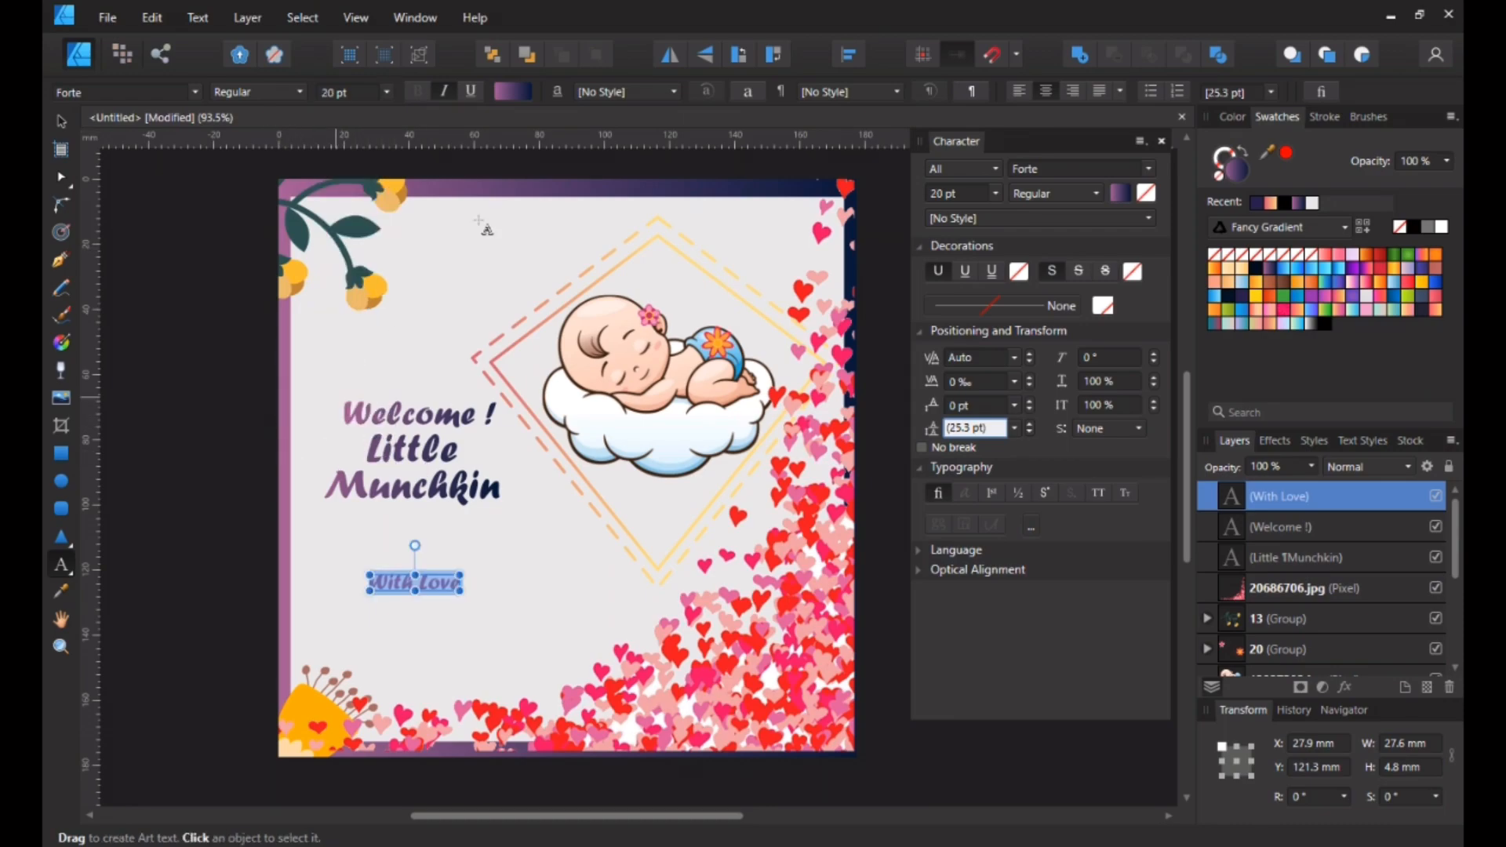
Fill the "With Love" text with the dark brown gradient from the Fancy Gradient swatches and deselect it.
{"action": "left_click", "coordinate": [517, 91]}
{"action": "left_click", "coordinate": [390, 130]}
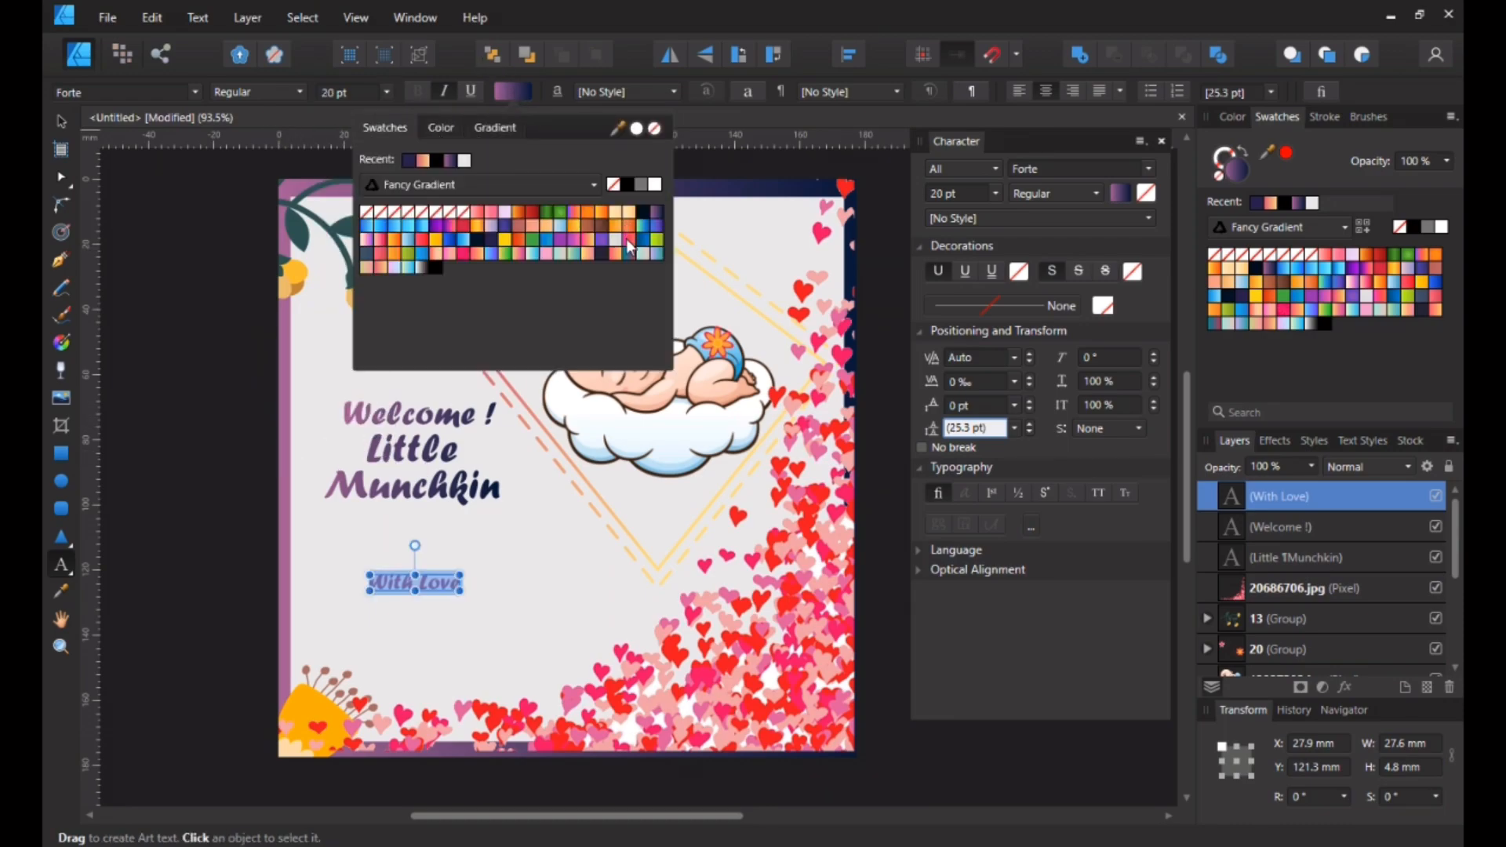
{"action": "left_click", "coordinate": [600, 219]}
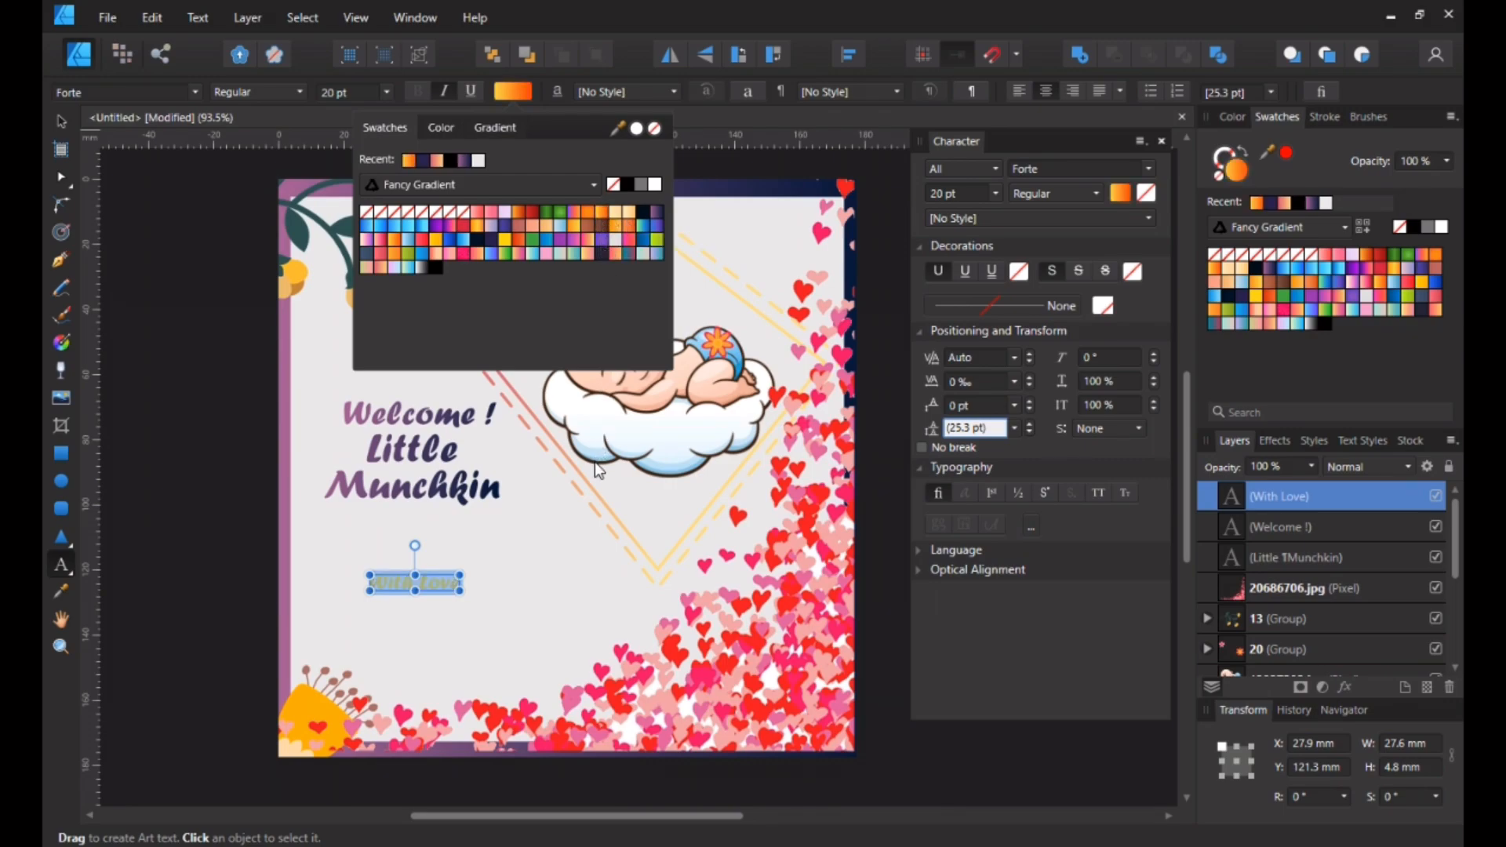
{"action": "left_click", "coordinate": [612, 228]}
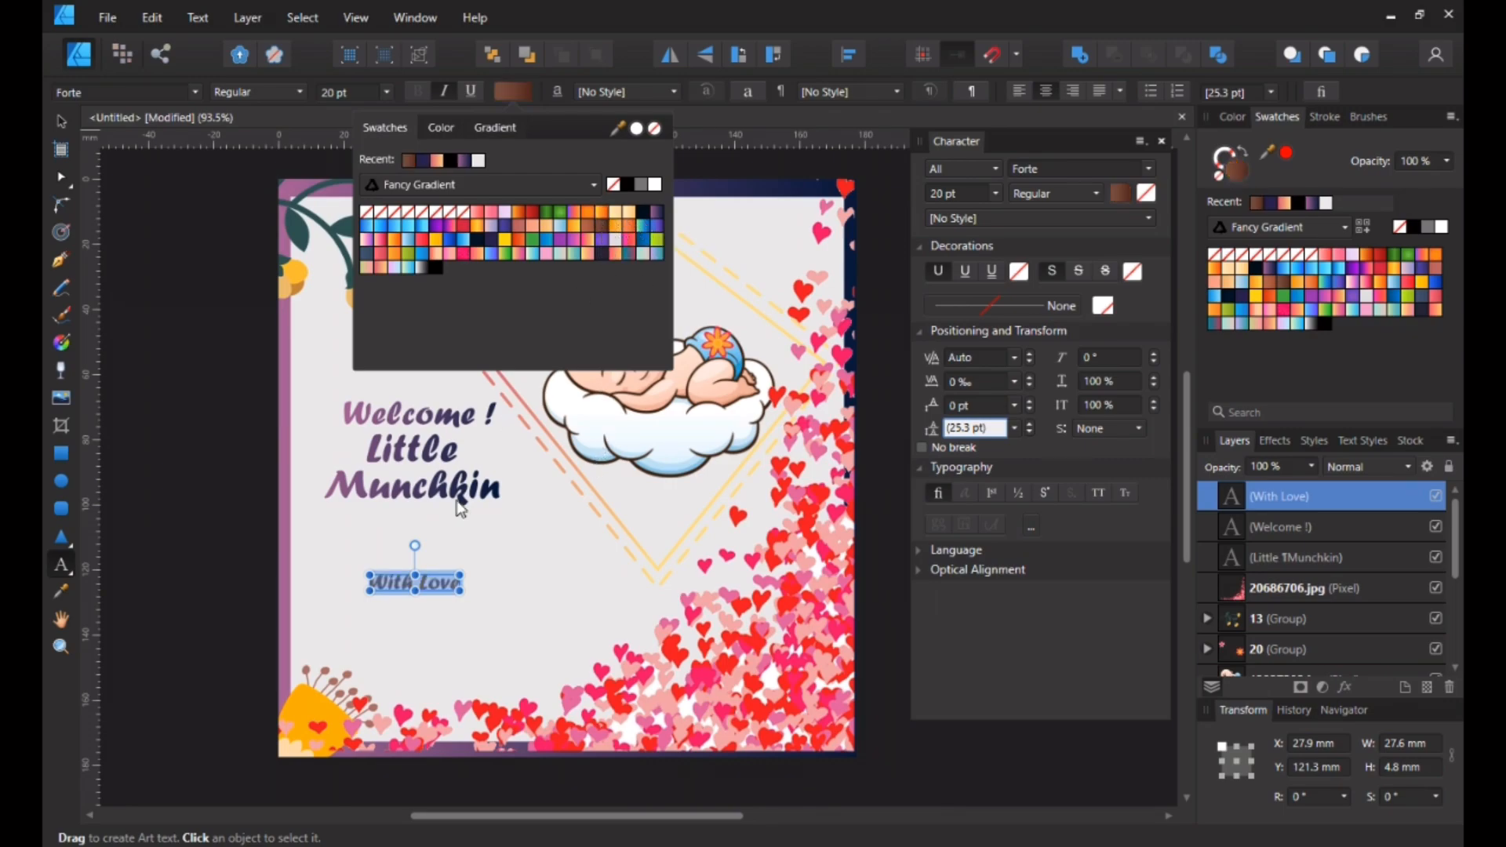
{"action": "left_click", "coordinate": [62, 120]}
{"action": "left_click", "coordinate": [388, 609]}
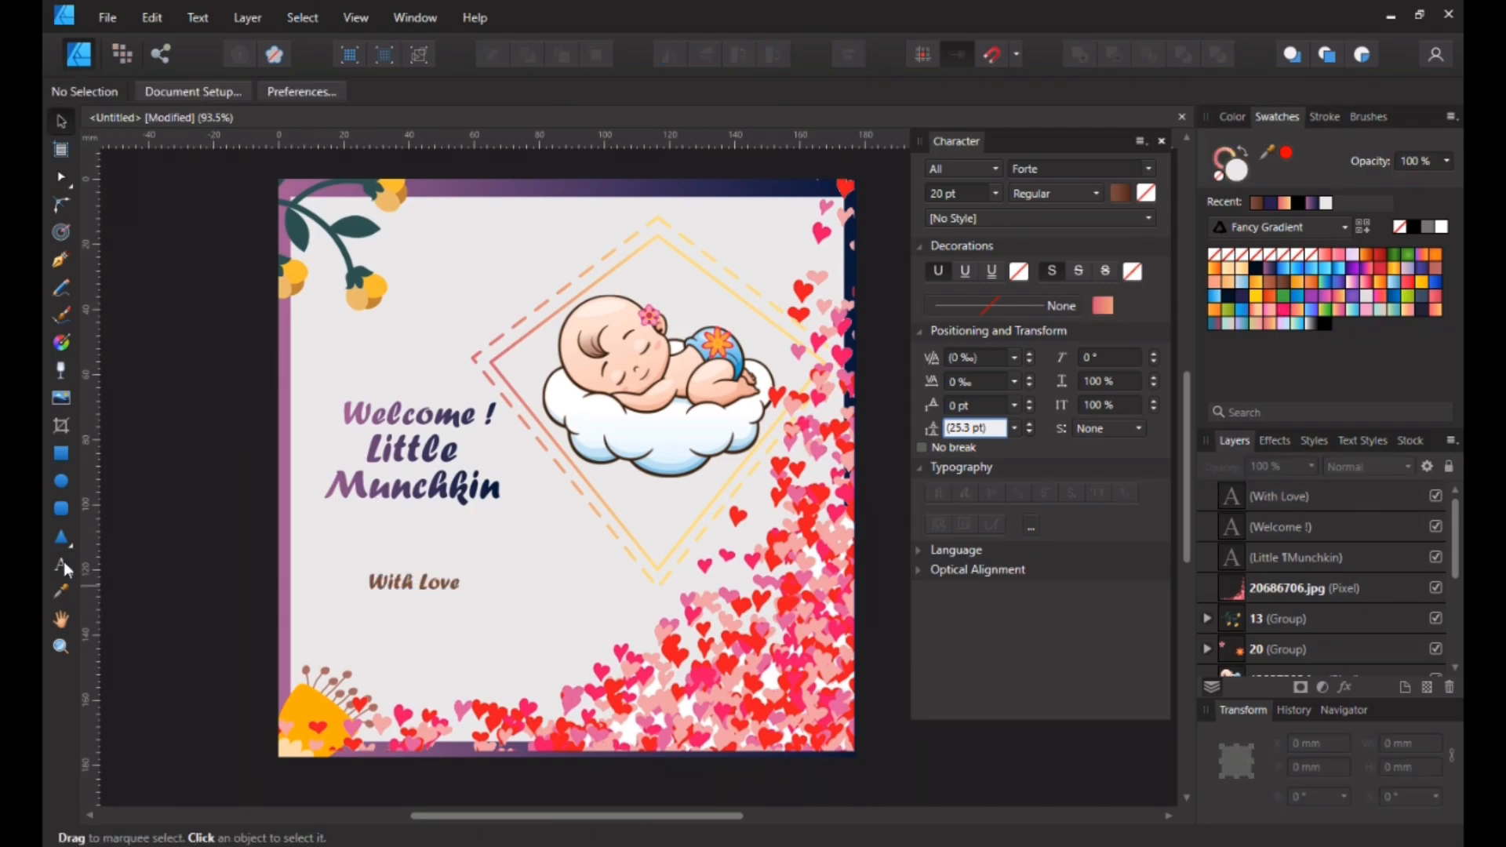
Add the art text "Mom & Dad" just below "With Love".
{"action": "left_click", "coordinate": [62, 565]}
{"action": "left_click", "coordinate": [391, 601]}
{"action": "type", "text": "Mom"}
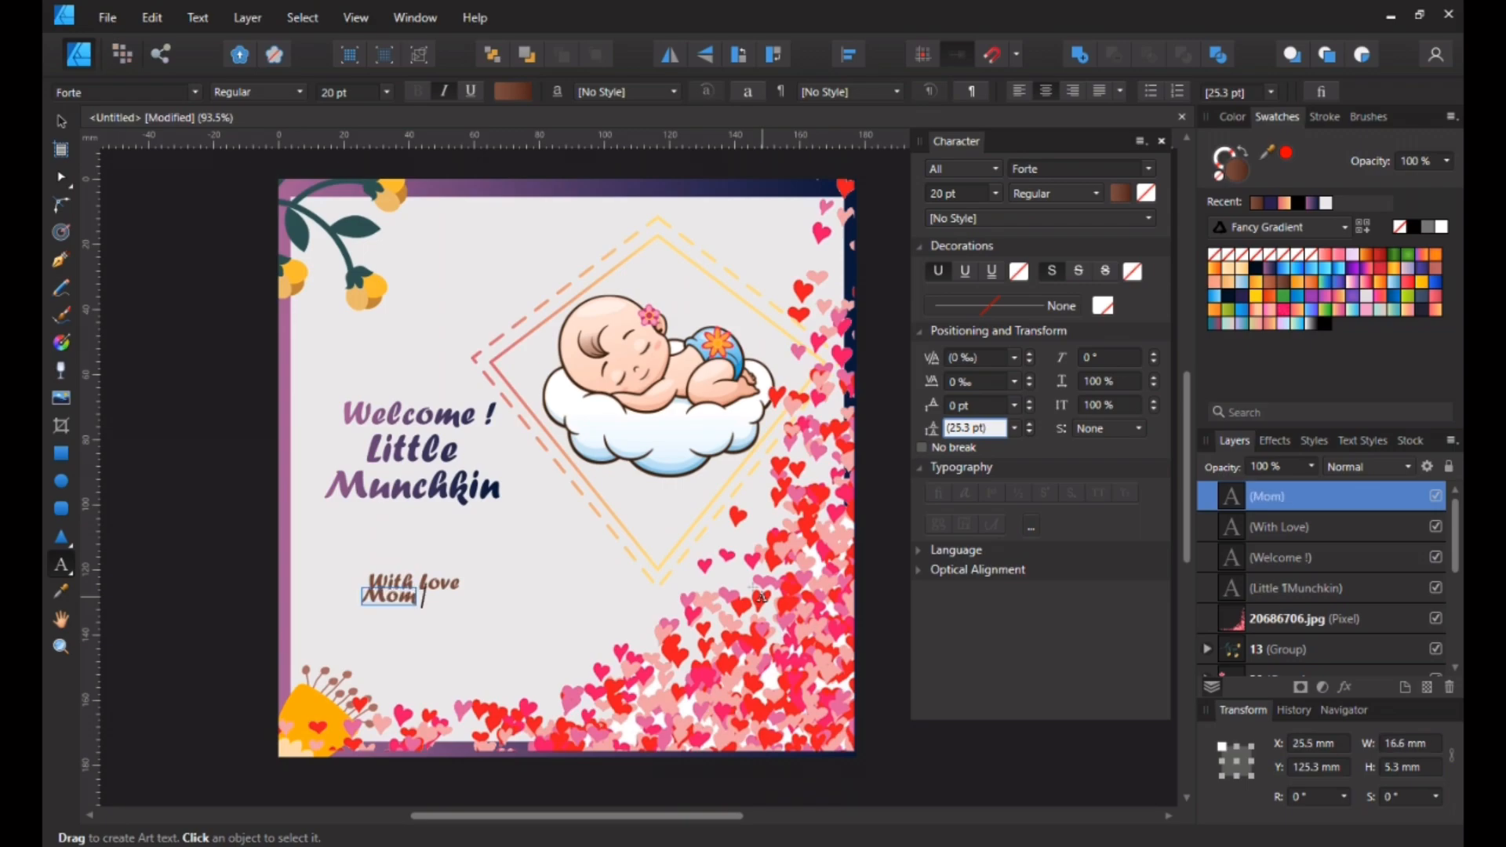
{"action": "type", "text": " & Dad"}
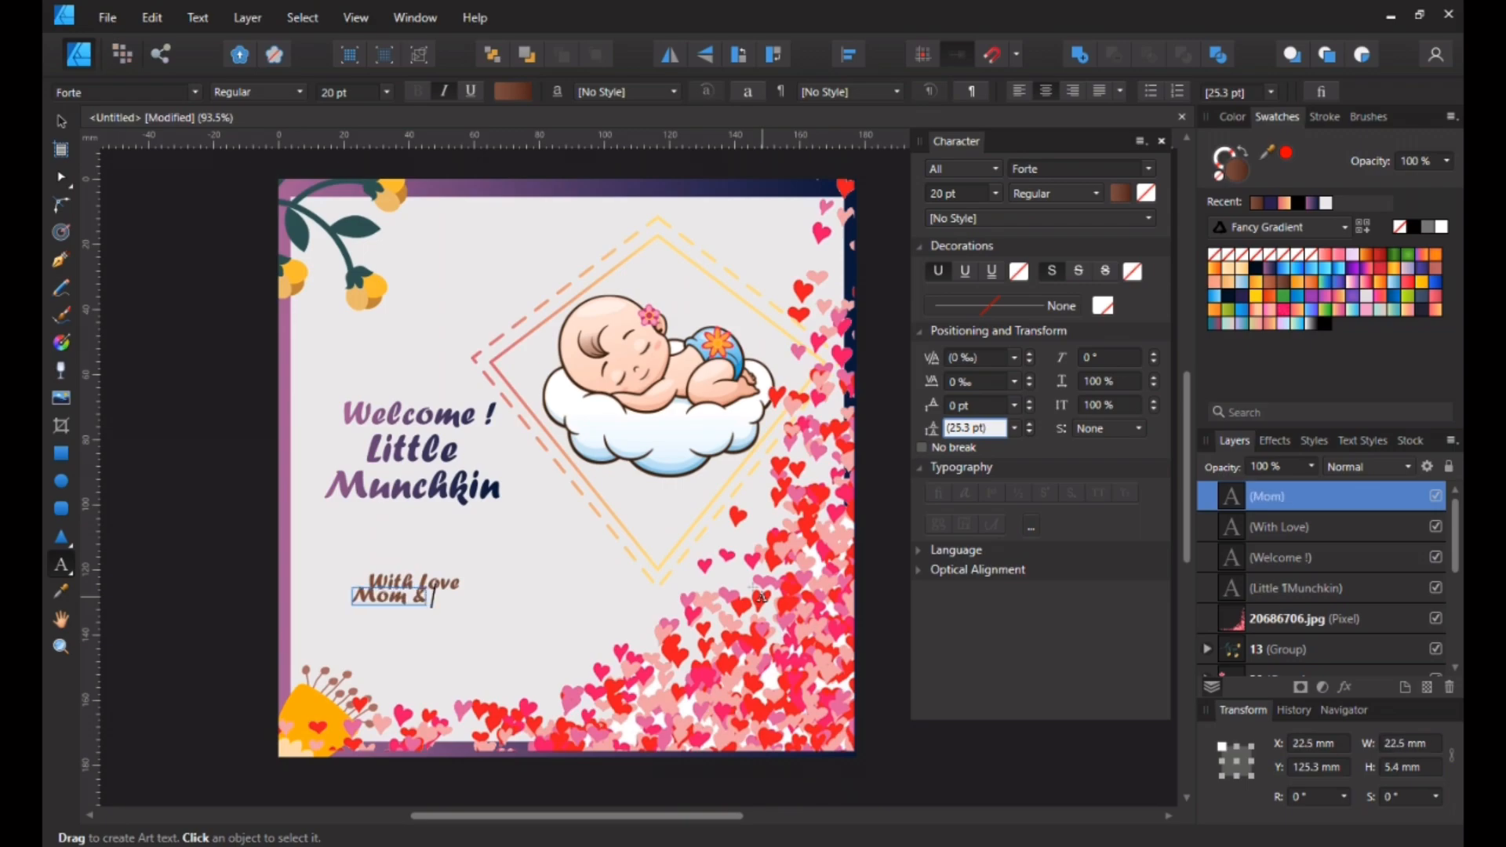
{"action": "key", "text": "Escape"}
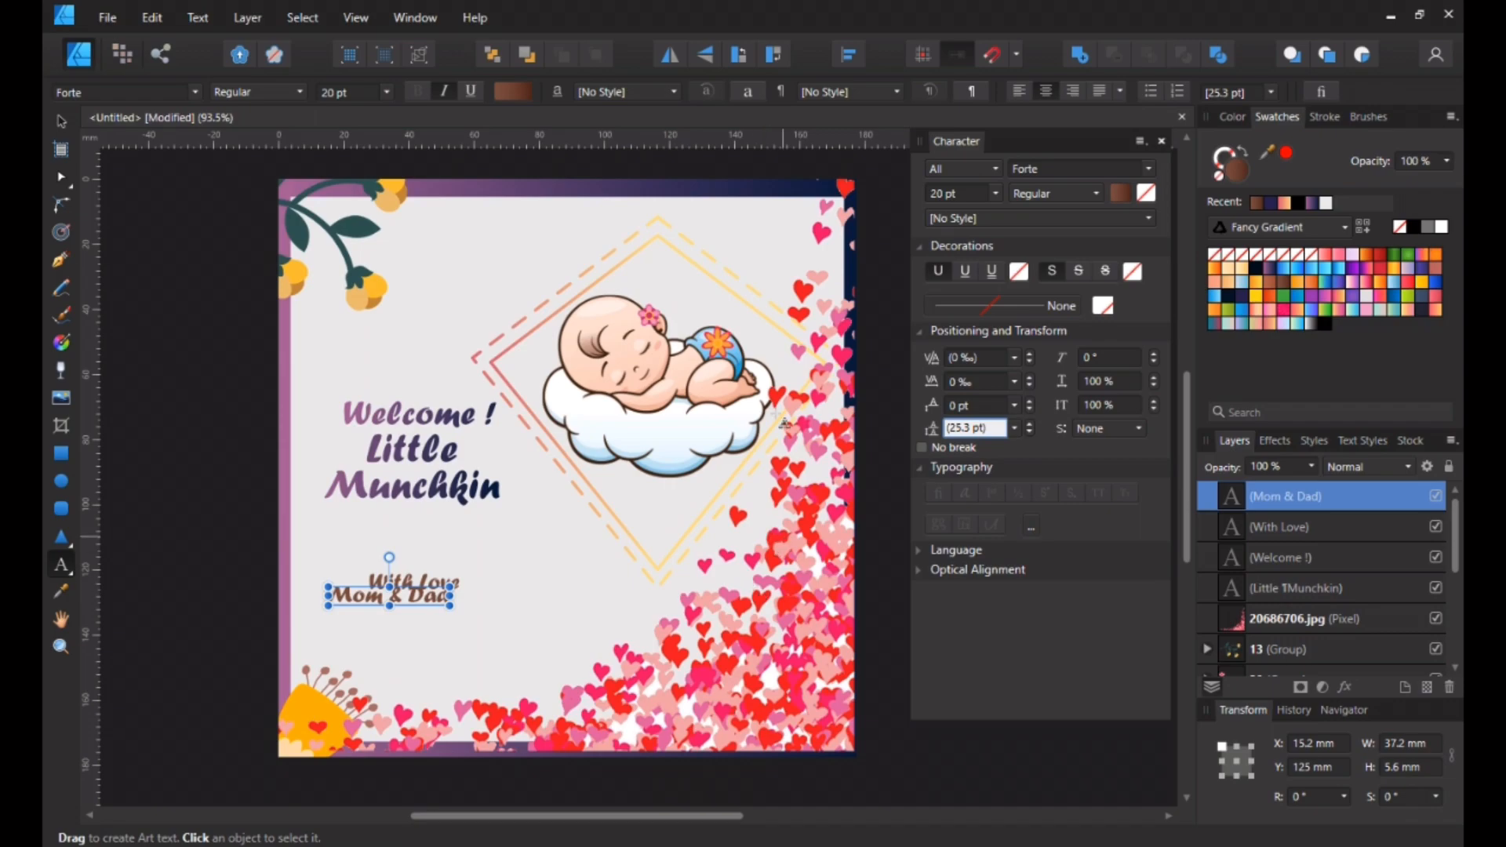
Change the font of the whole "Mom & Dad" text to Gabriola.
{"action": "key", "text": "ctrl+a"}
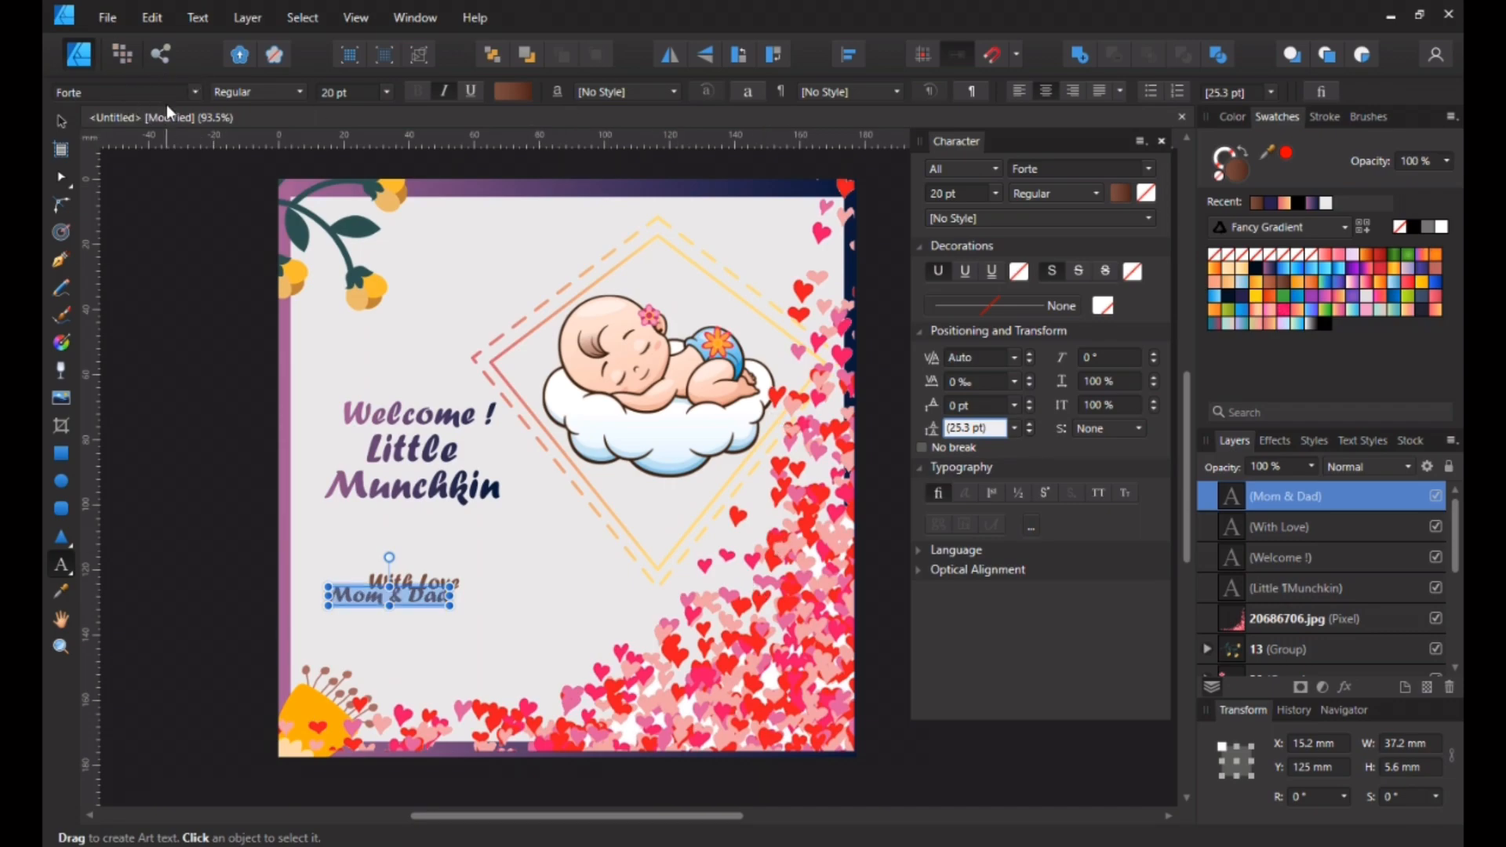
{"action": "left_click", "coordinate": [197, 91]}
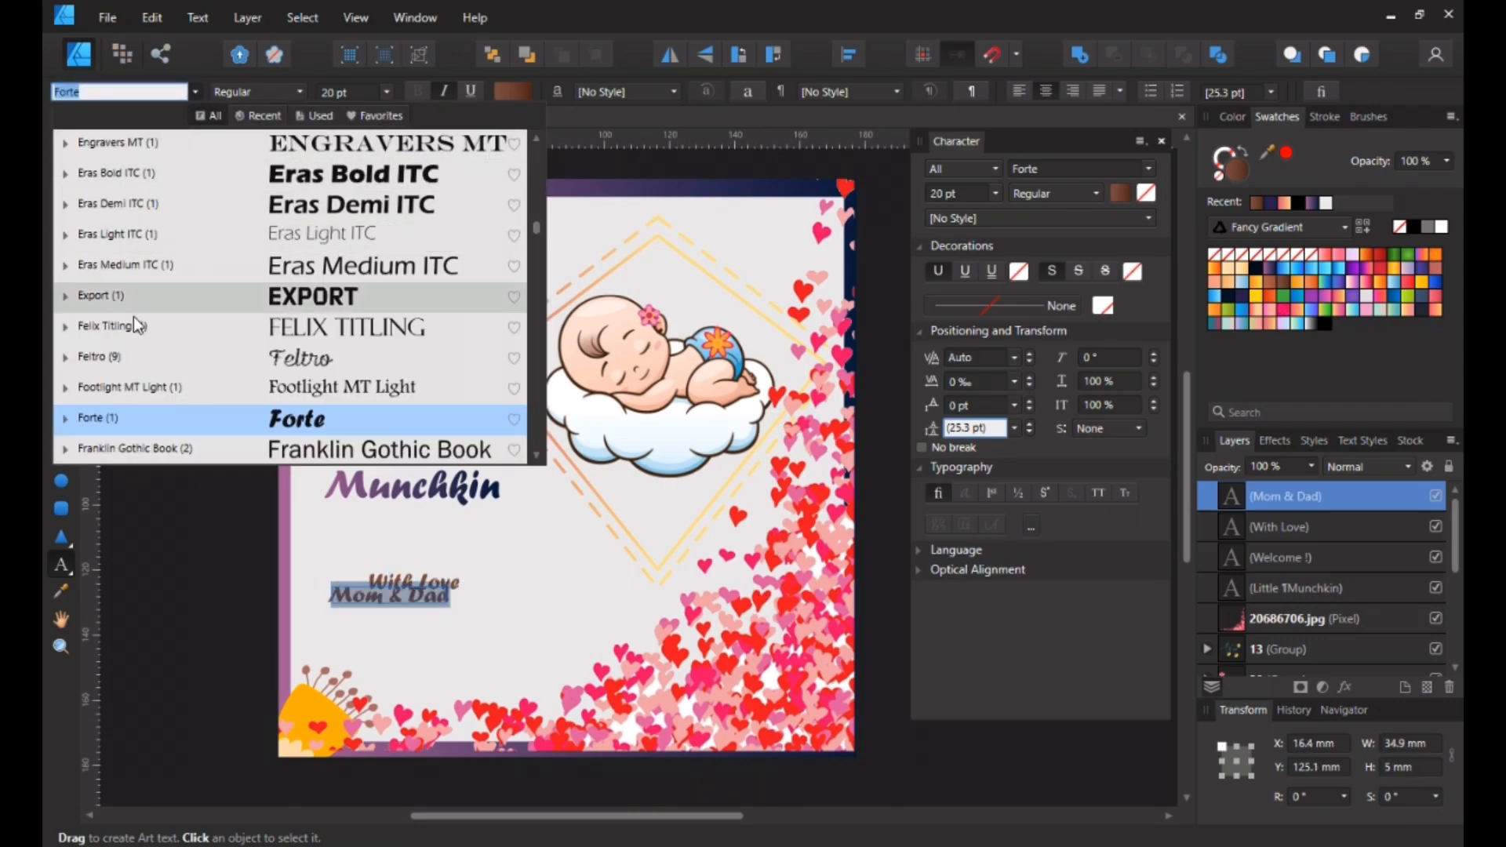
{"action": "scroll", "coordinate": [133, 317], "scroll_direction": "down", "scroll_amount": 2}
{"action": "scroll", "coordinate": [133, 317], "scroll_direction": "down", "scroll_amount": 1}
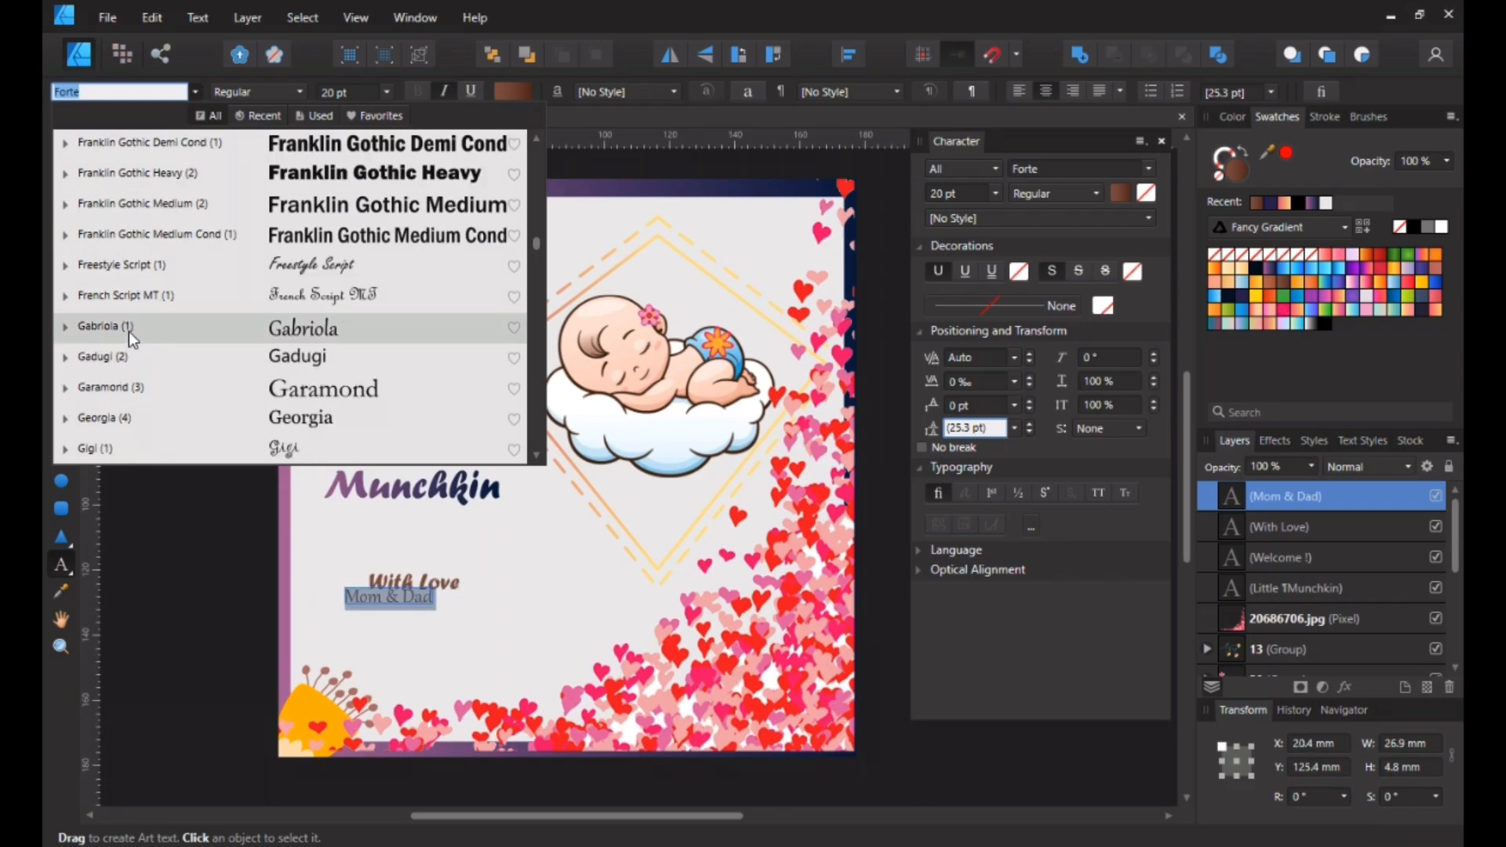
{"action": "left_click", "coordinate": [129, 332]}
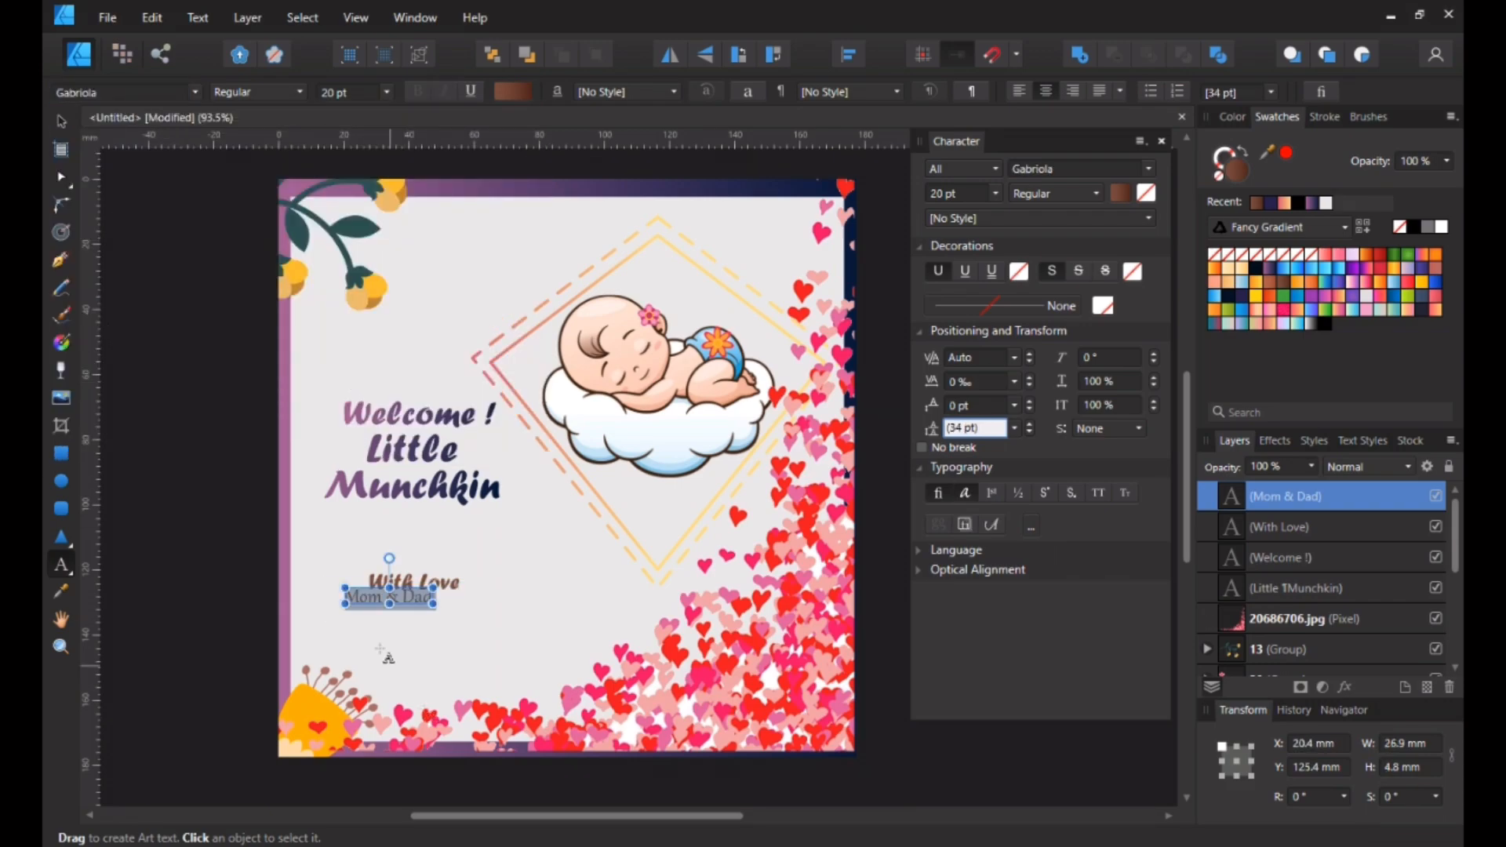
Move "Mom & Dad" so it sits centred directly beneath "With Love", and deselect it.
{"action": "left_click", "coordinate": [61, 123]}
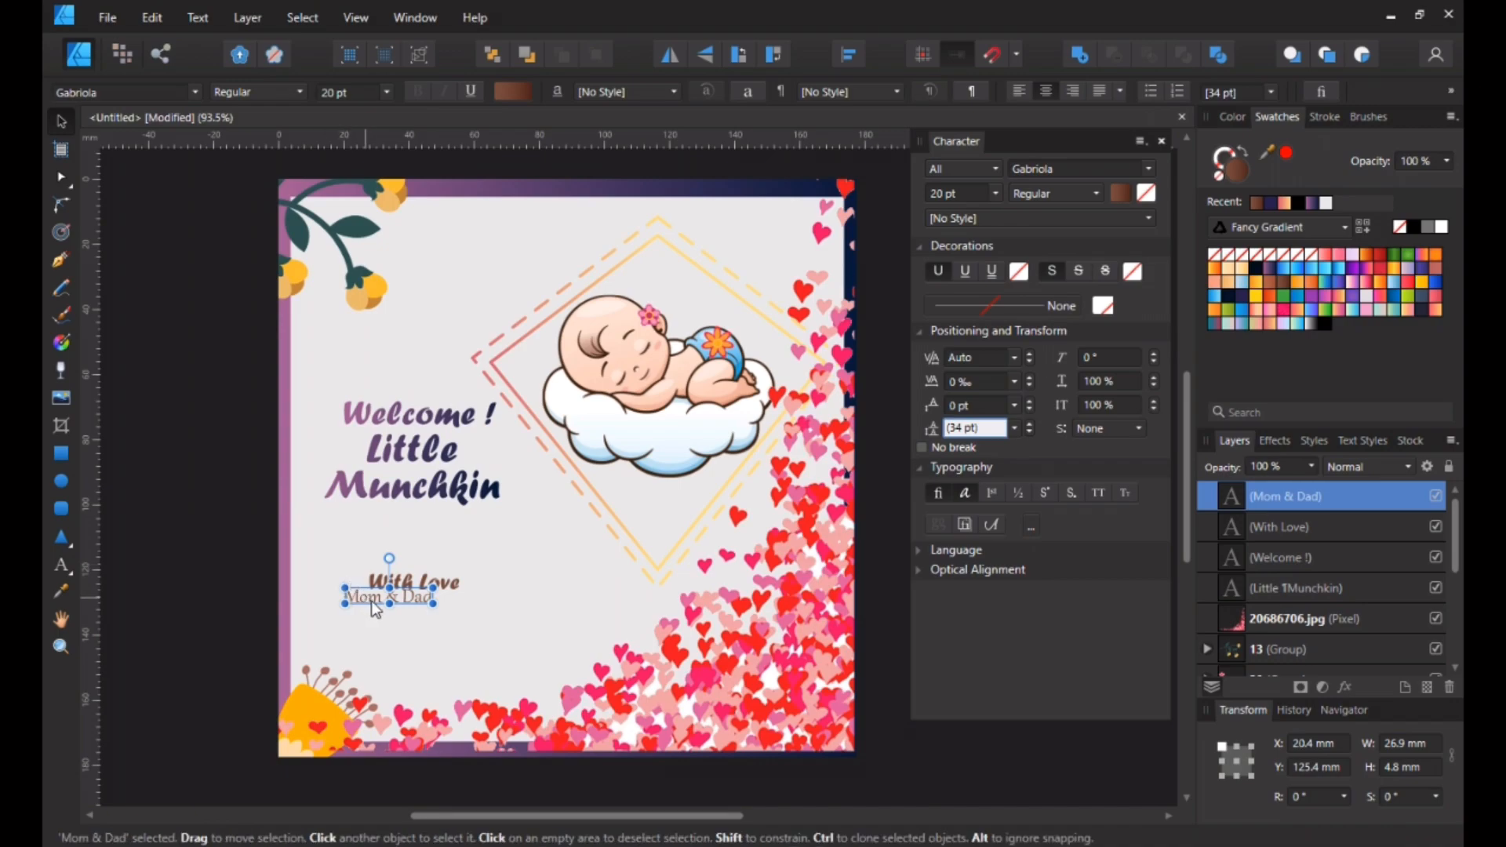
{"action": "left_click_drag", "start_coordinate": [379, 595], "coordinate": [436, 596]}
{"action": "left_click", "coordinate": [440, 667]}
Reduce the "With Love" text size to 16 pt.
{"action": "double_click", "coordinate": [430, 583]}
{"action": "left_click", "coordinate": [386, 92]}
{"action": "left_click", "coordinate": [389, 92]}
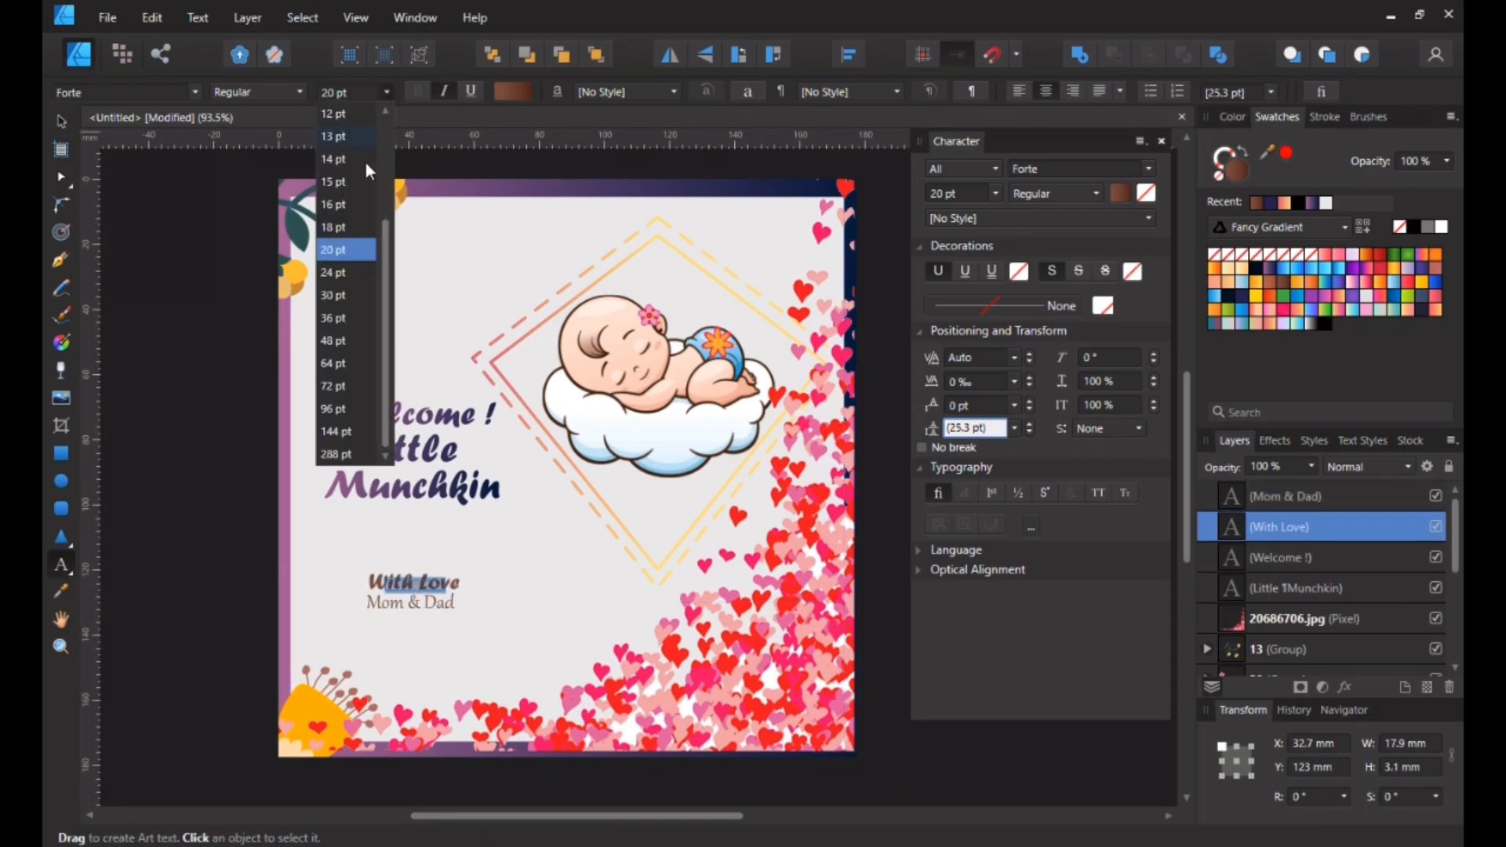
{"action": "left_click", "coordinate": [351, 208]}
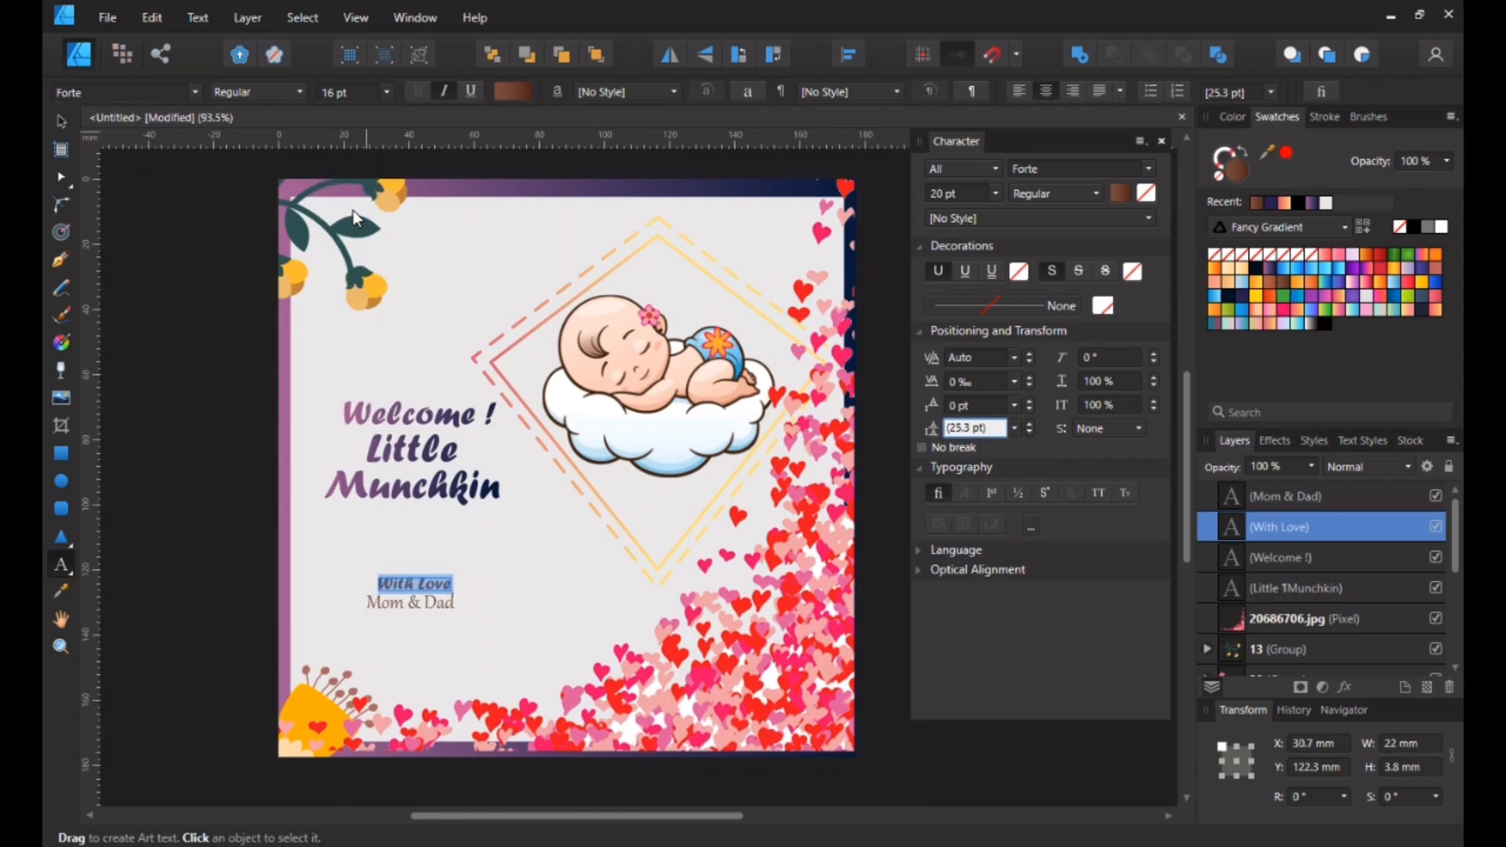
{"action": "left_click", "coordinate": [486, 578]}
Nudge "With Love" so it sits centred close above "Mom & Dad", deselect it and close the character settings.
{"action": "left_click", "coordinate": [59, 127]}
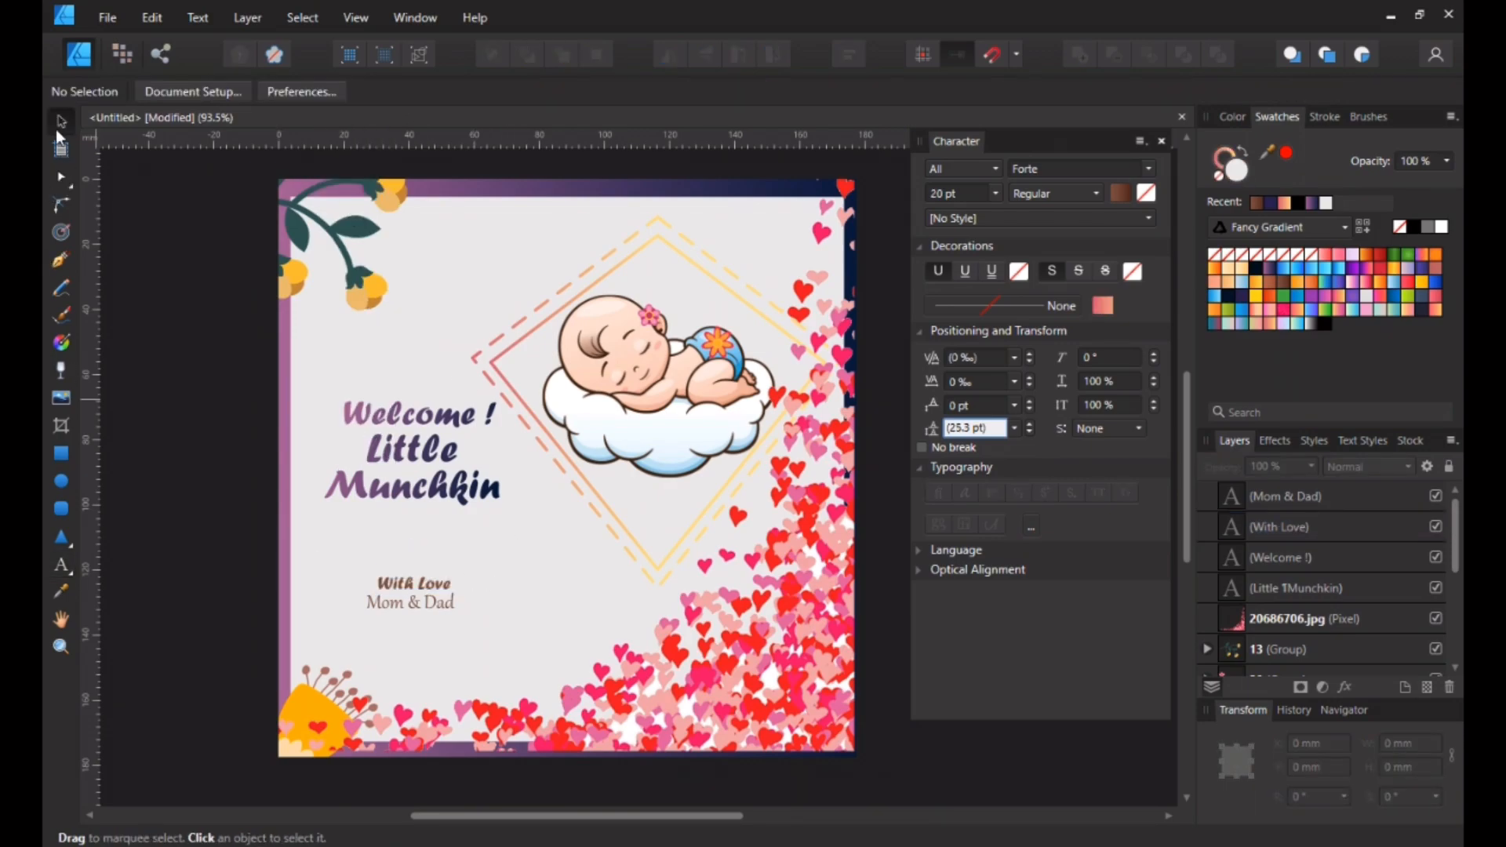
{"action": "left_click", "coordinate": [406, 581]}
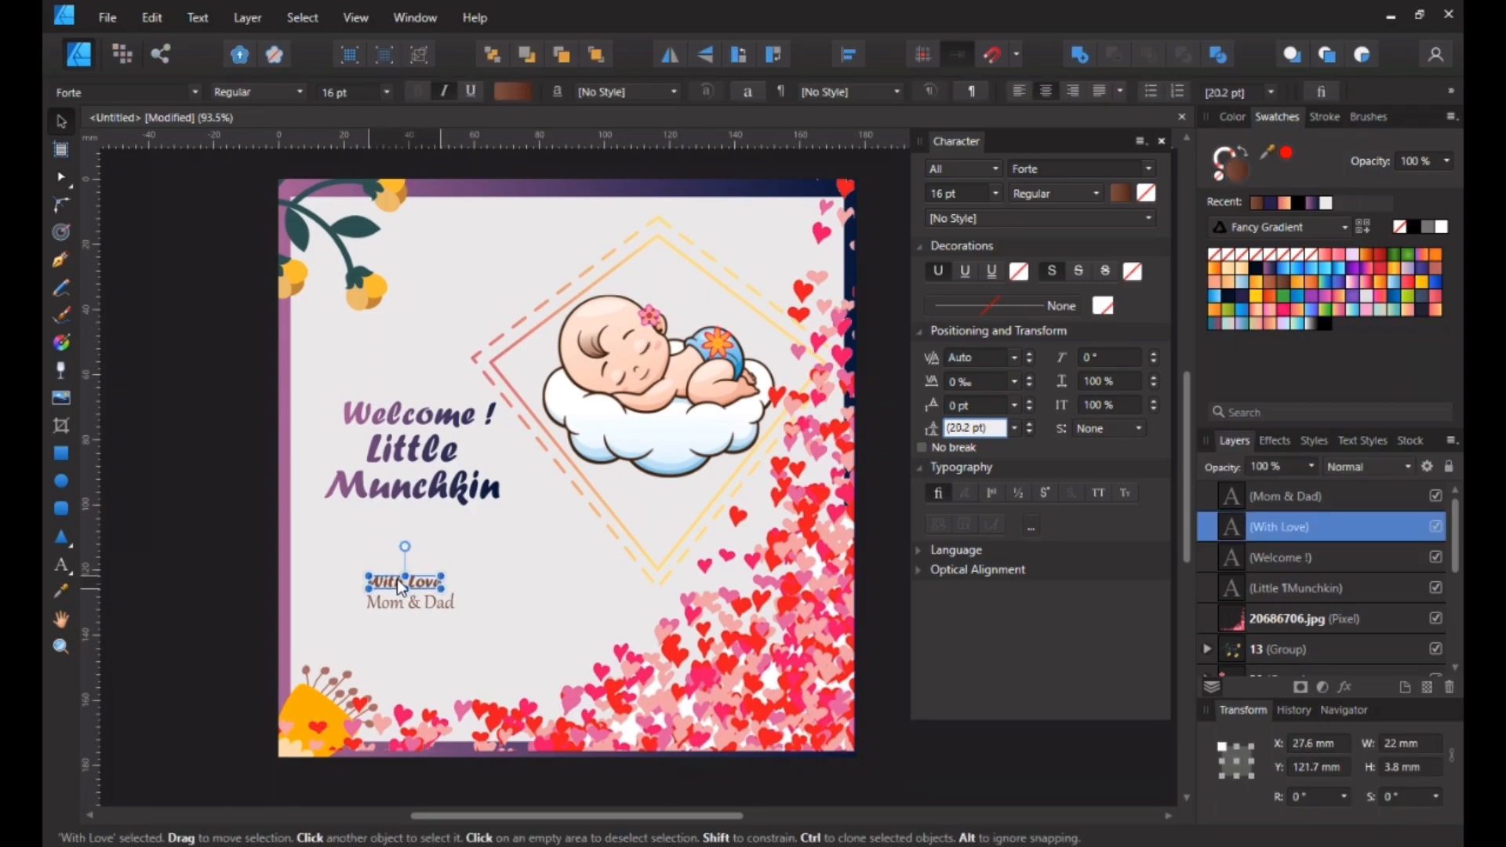
{"action": "left_click_drag", "start_coordinate": [404, 580], "coordinate": [403, 582]}
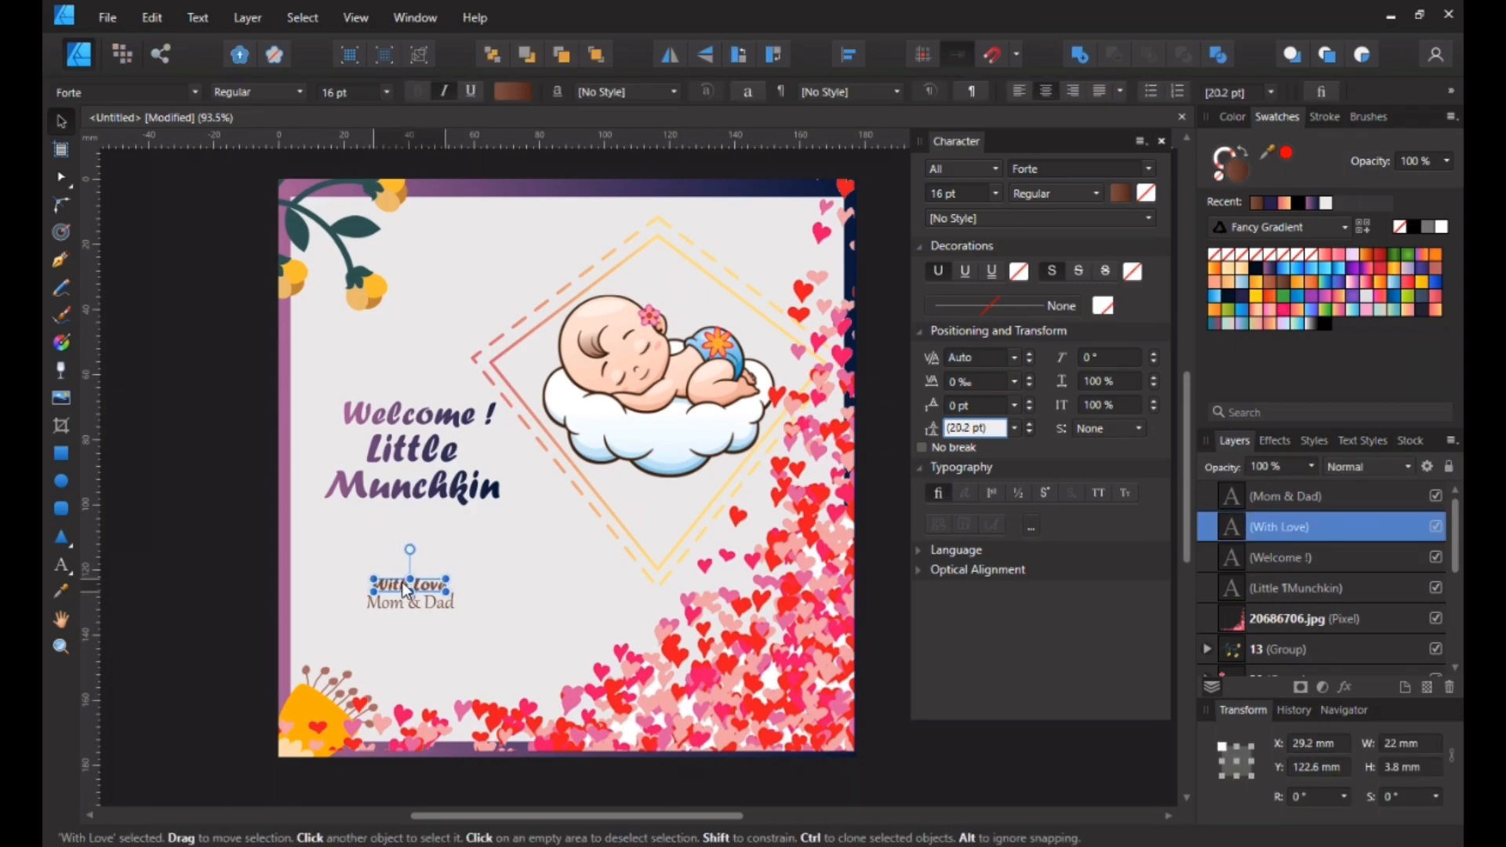
{"action": "key", "text": "Right"}
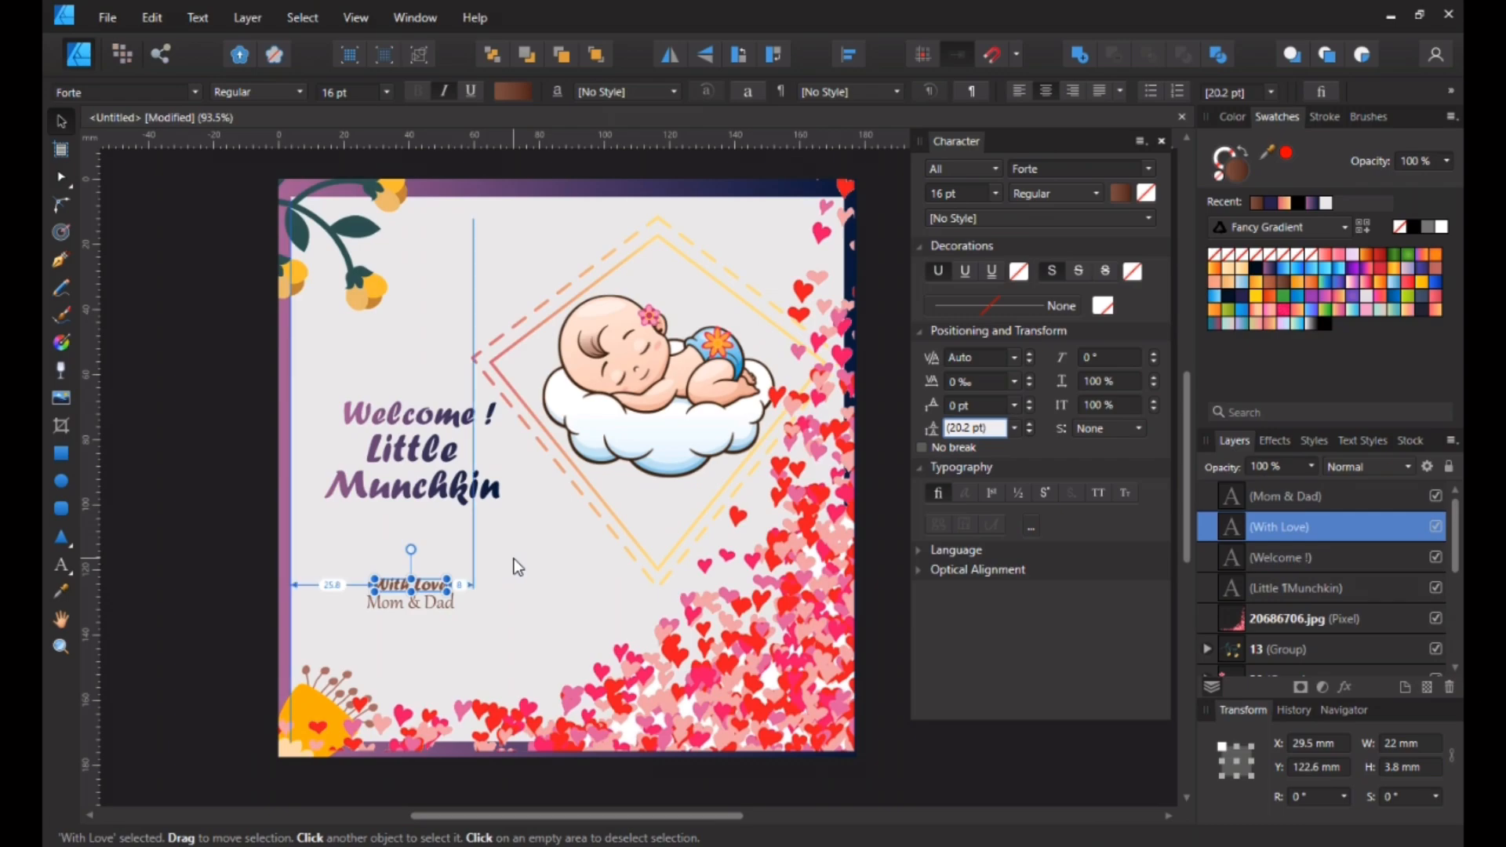
{"action": "left_click", "coordinate": [514, 559]}
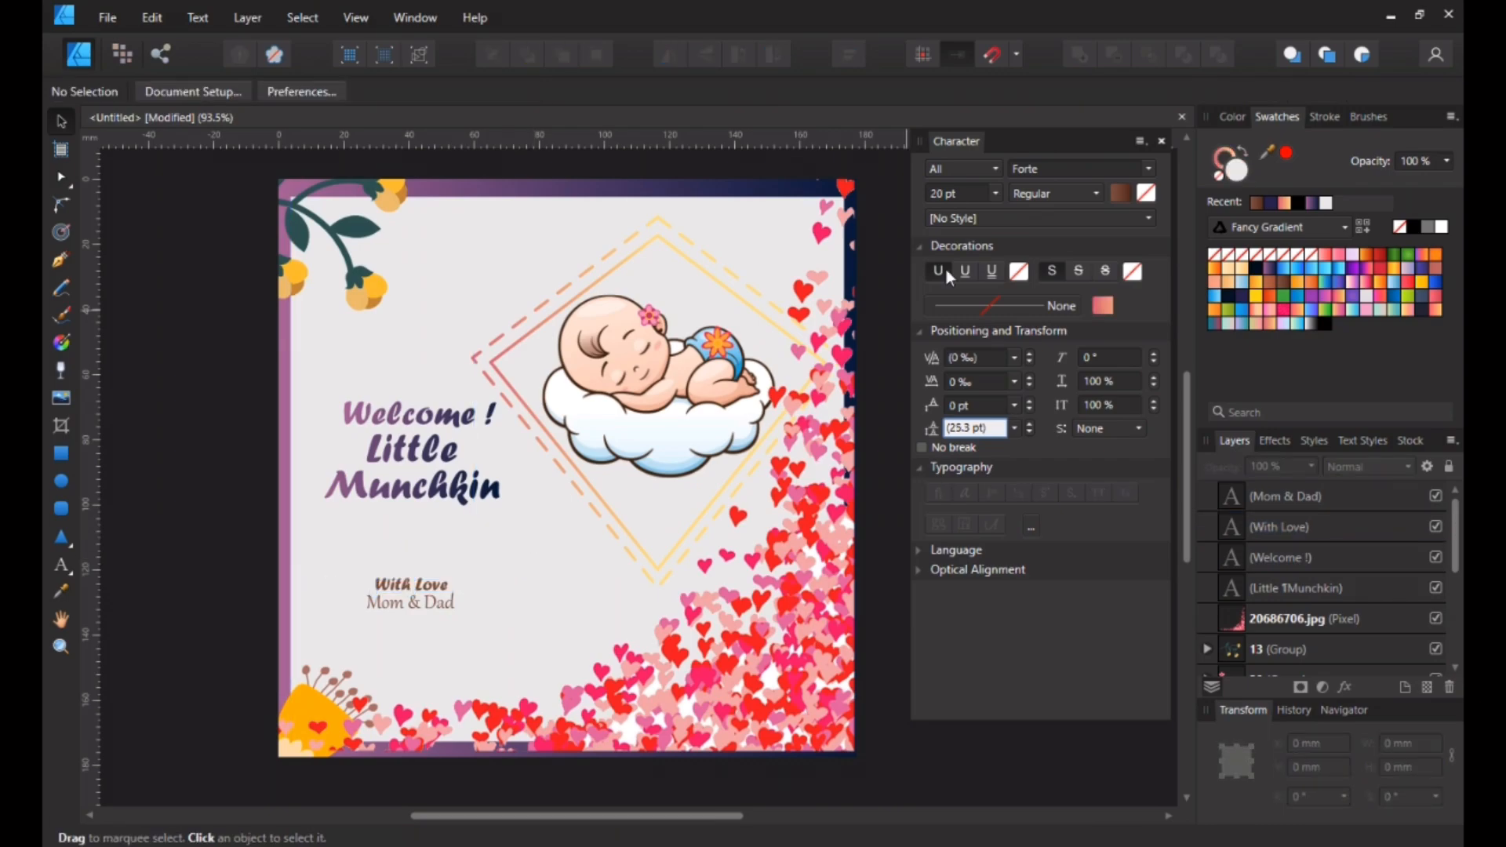
{"action": "left_click", "coordinate": [1162, 143]}
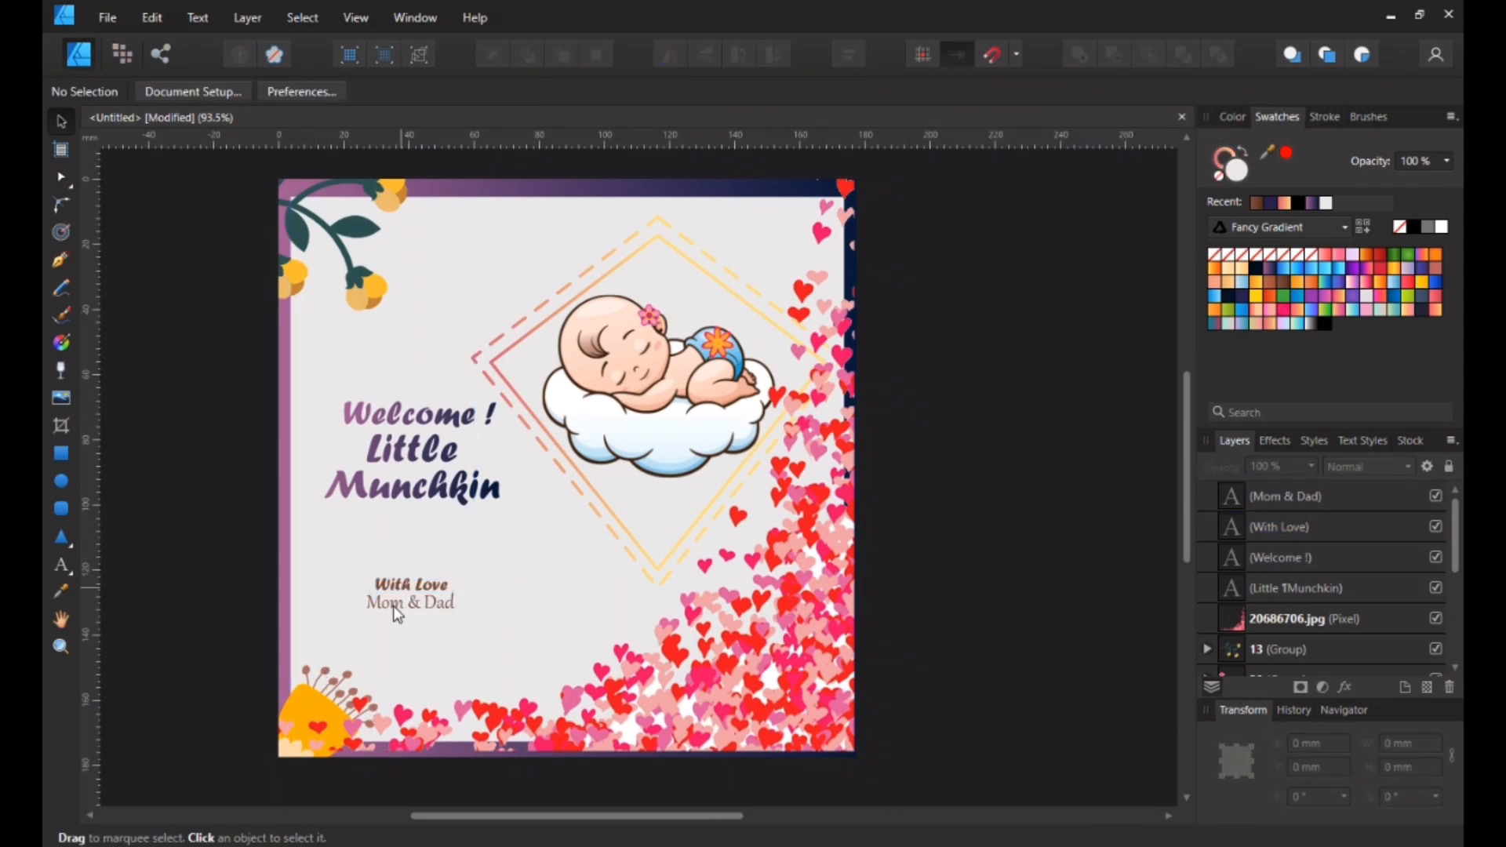